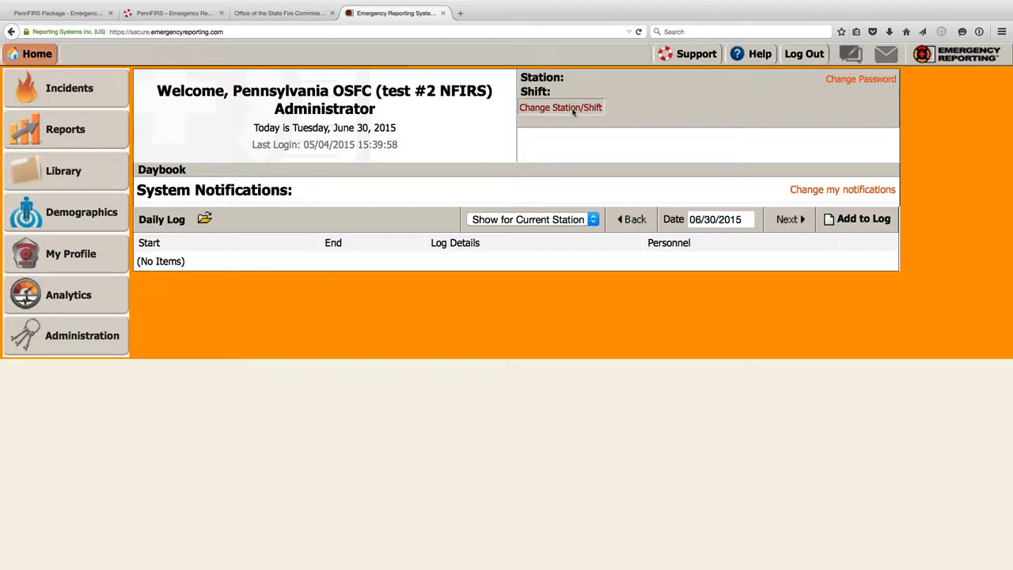
# - Review the available stations, including Station 1, and shifts on the station and shift change page
pyautogui.click(573, 108)
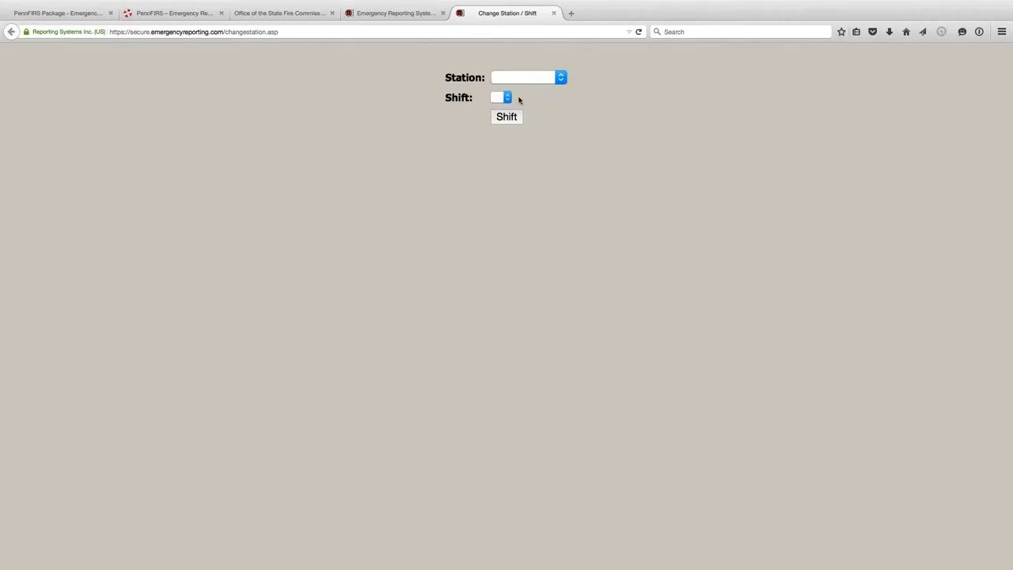
pyautogui.click(518, 80)
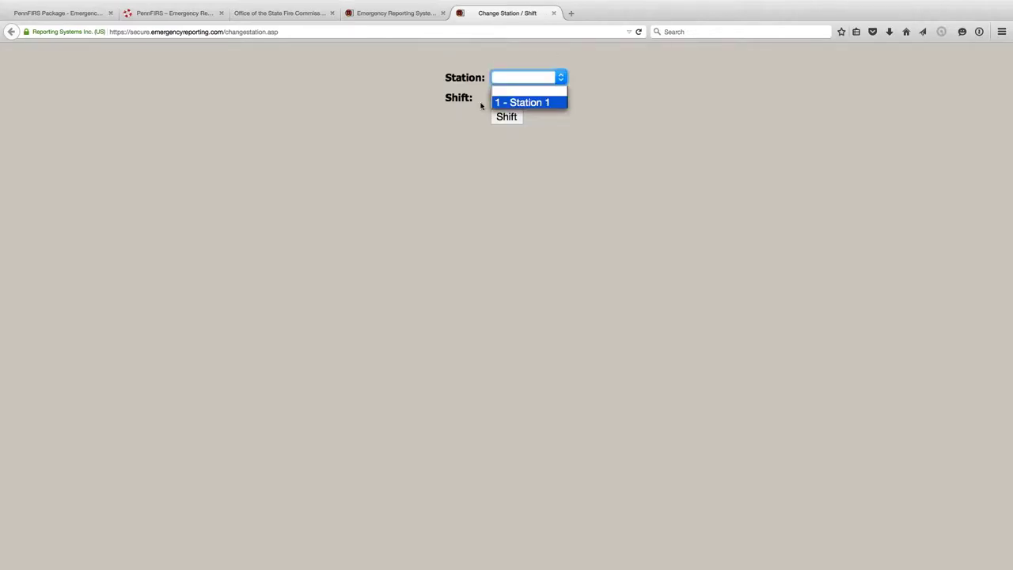
pyautogui.click(474, 112)
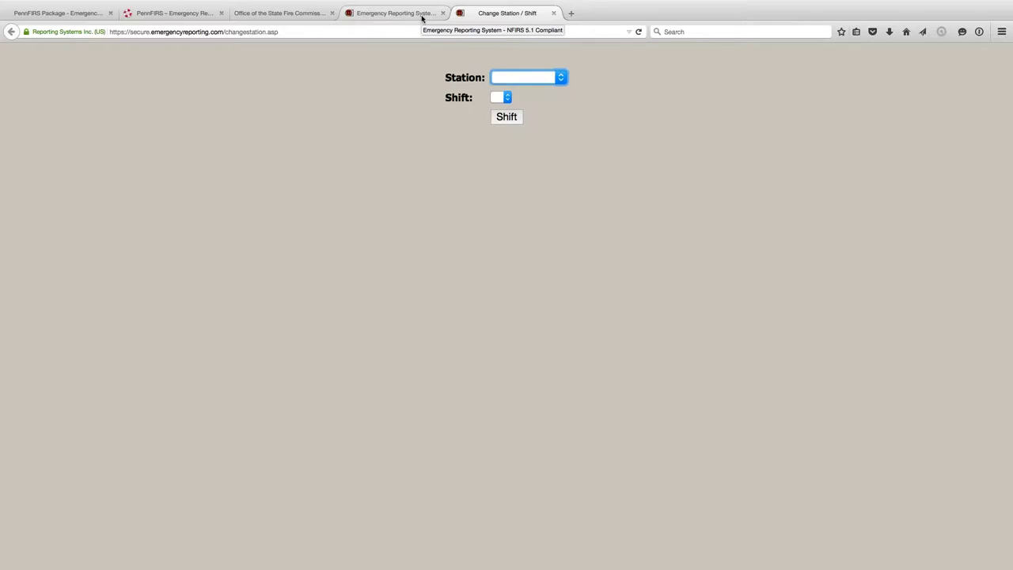
pyautogui.click(560, 79)
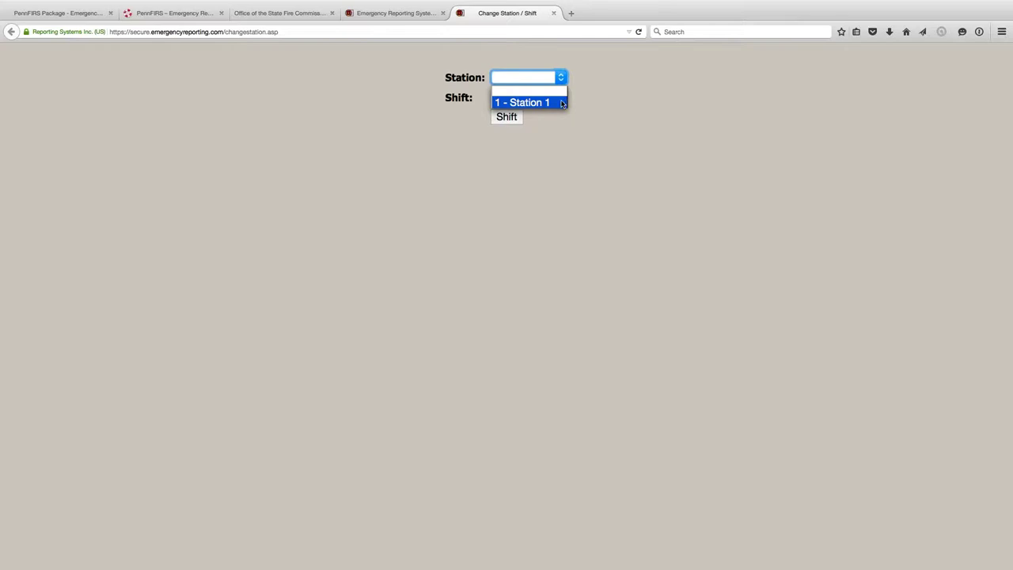
pyautogui.click(561, 128)
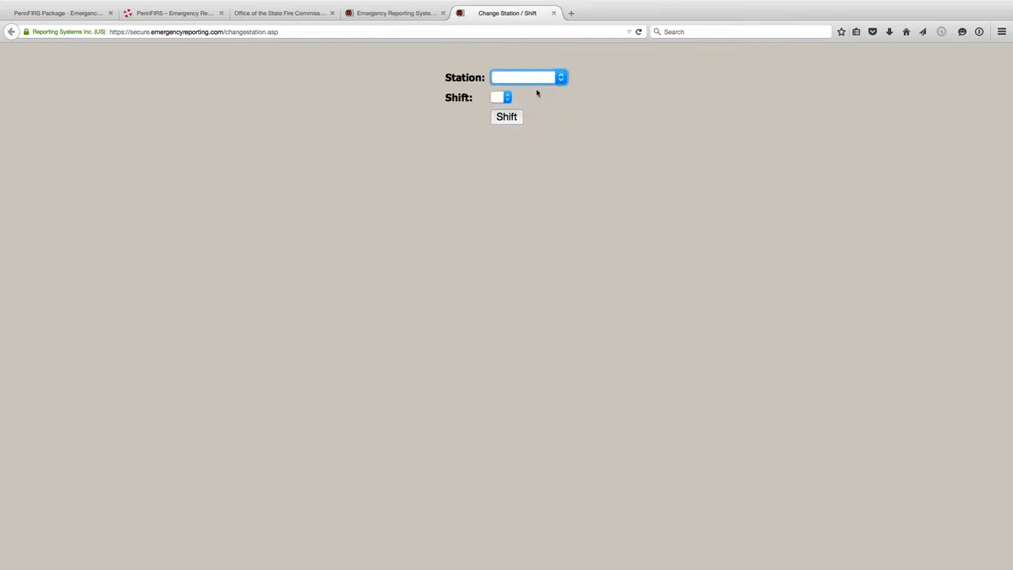
pyautogui.click(507, 98)
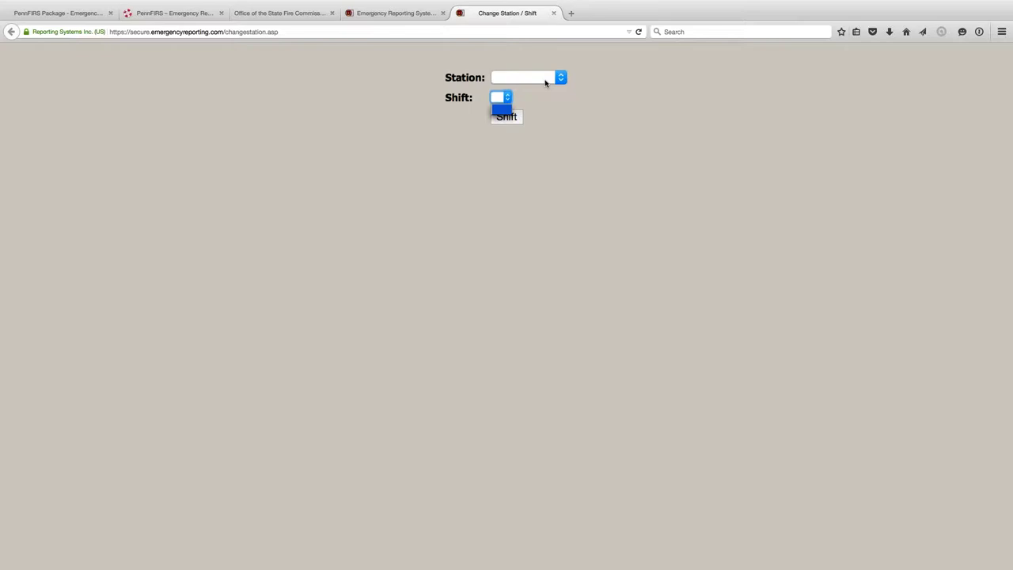
# - Close the station and shift page without changes and bring up the Change Password form
pyautogui.click(554, 15)
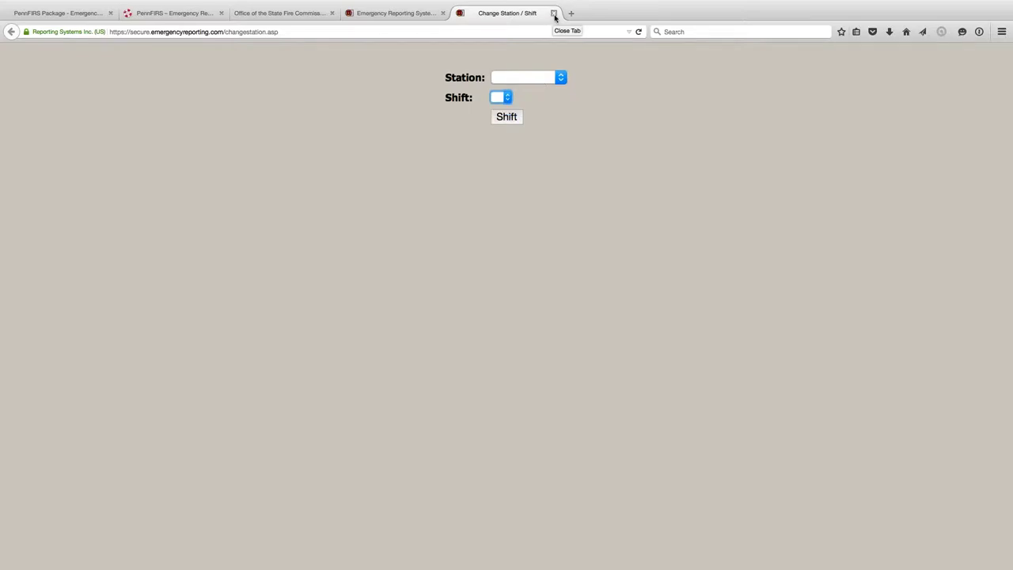
pyautogui.click(554, 14)
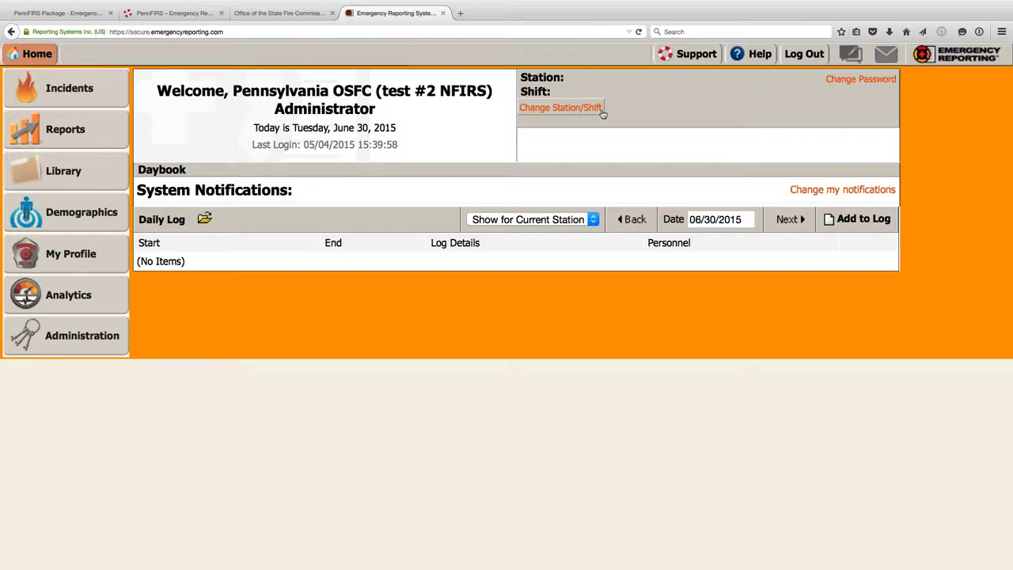
pyautogui.click(576, 108)
pyautogui.click(872, 80)
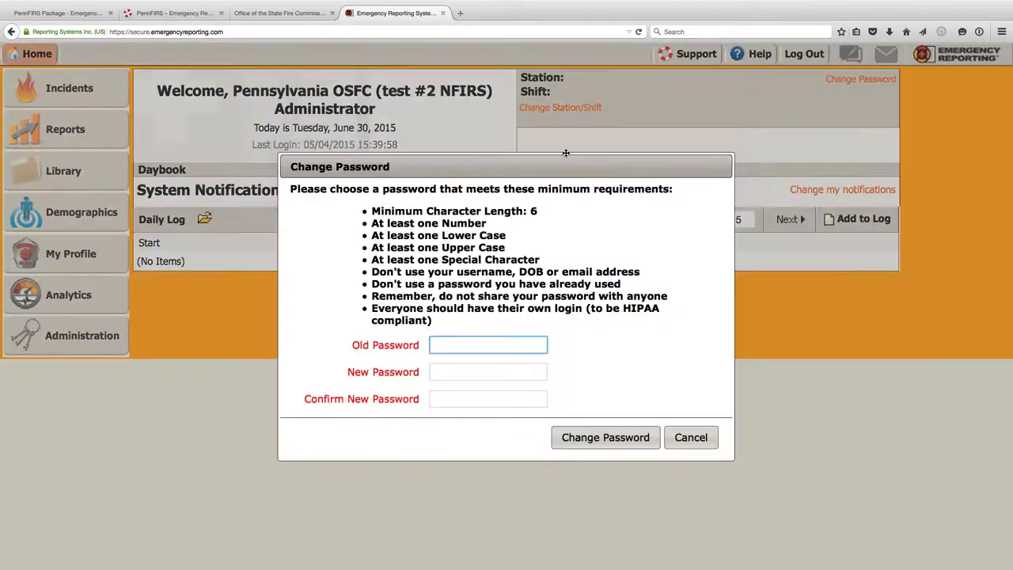
pyautogui.moveTo(535, 171); pyautogui.dragTo(523, 72)
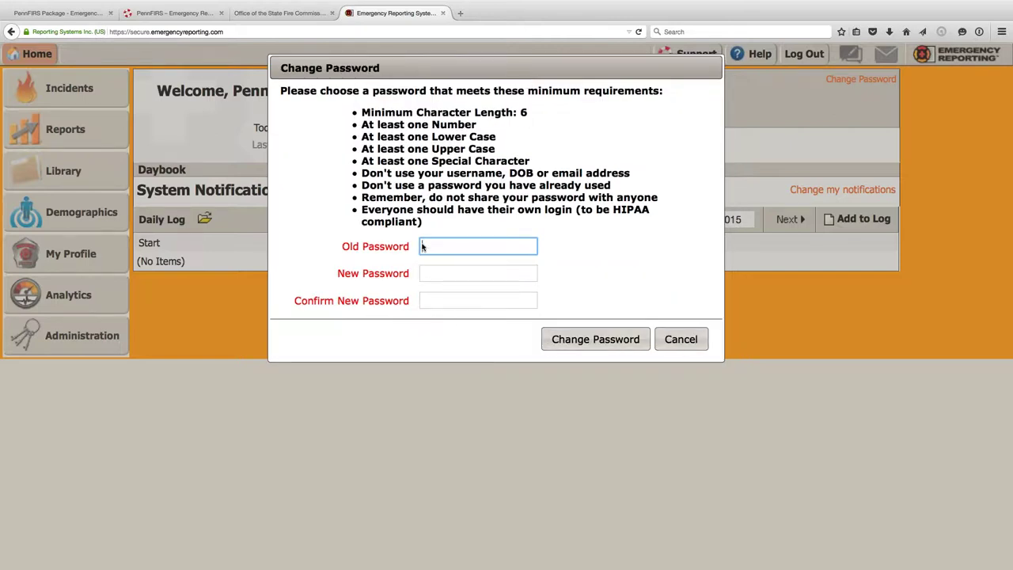
pyautogui.moveTo(529, 111); pyautogui.dragTo(522, 113)
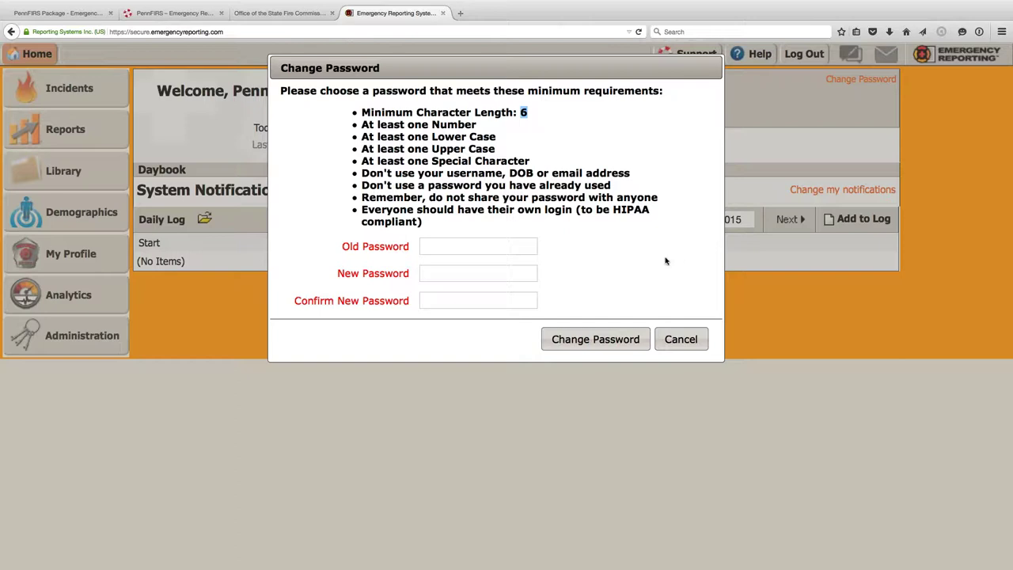
pyautogui.click(604, 286)
pyautogui.moveTo(362, 170); pyautogui.dragTo(635, 175)
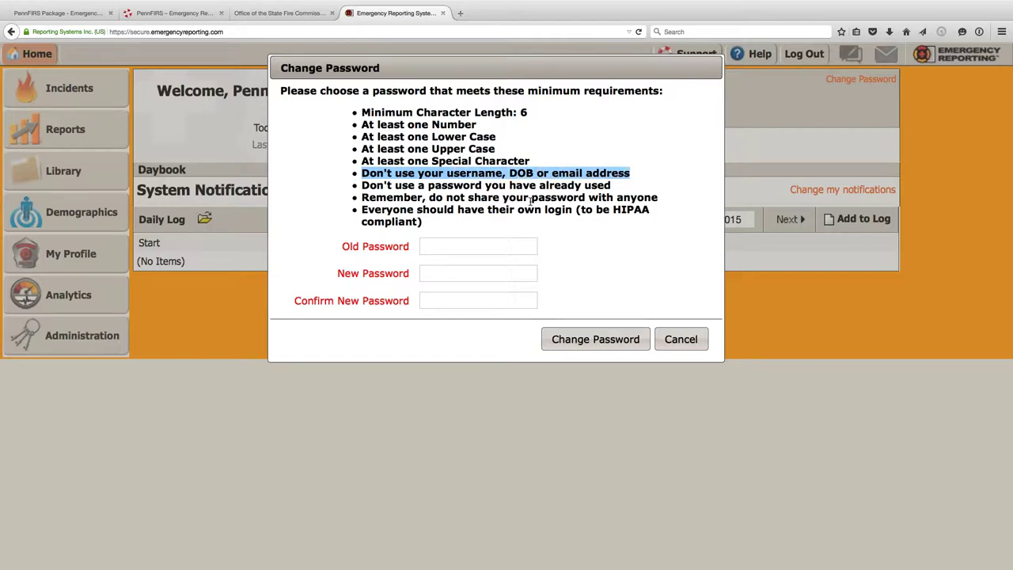
pyautogui.click(619, 266)
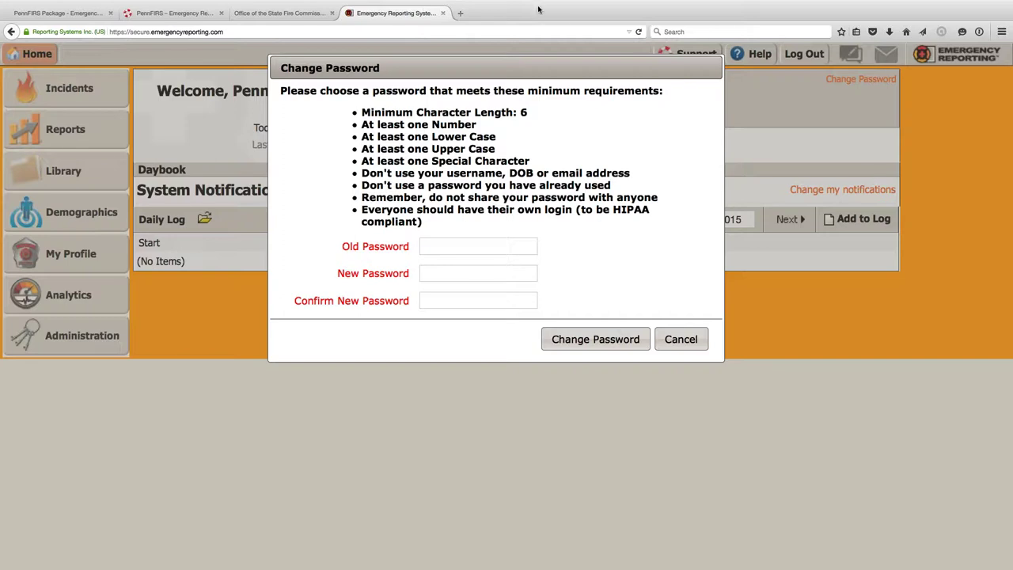
pyautogui.moveTo(559, 79); pyautogui.dragTo(568, 150)
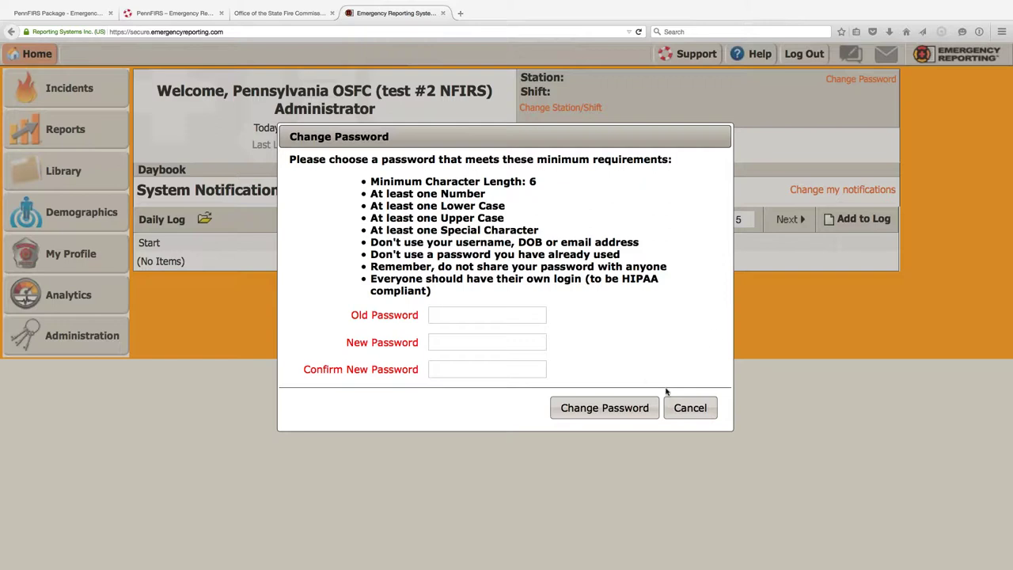
# - Cancel the Change Password dialog, leaving the password unchanged
pyautogui.click(686, 408)
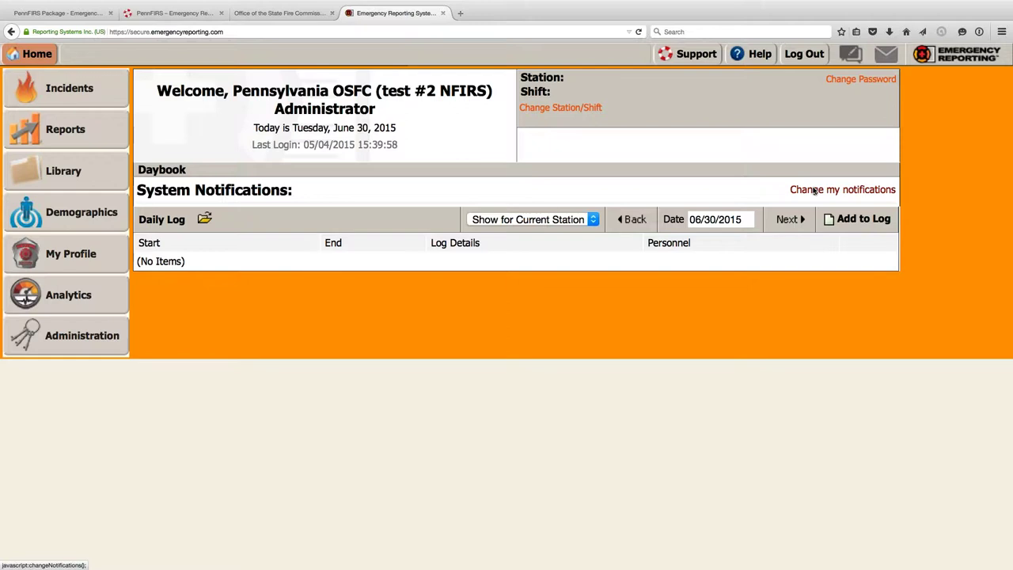
# - Enable the 'incomplete incidents assigned to me' and 'incidents to be reviewed' Incidents notifications
pyautogui.click(814, 191)
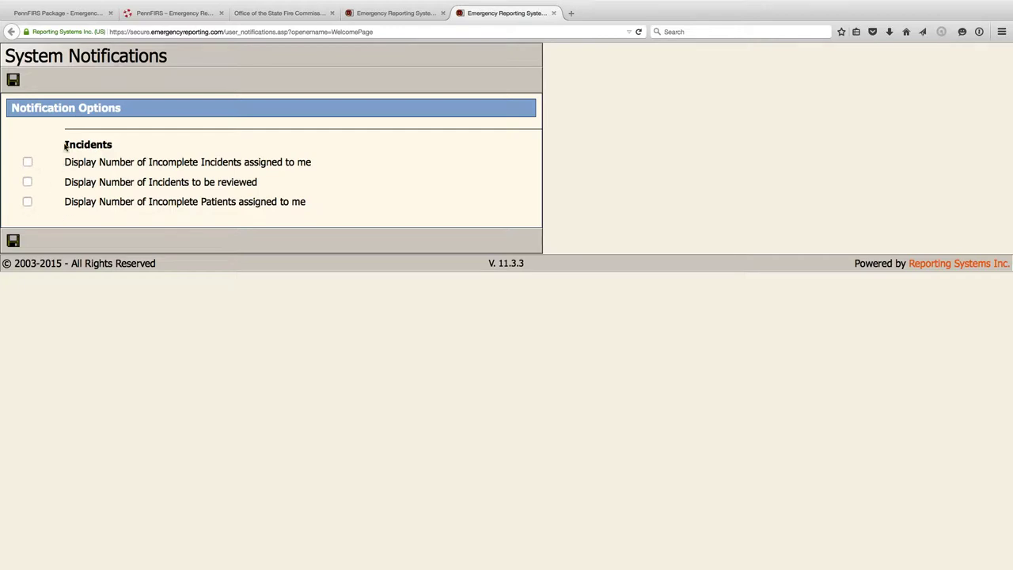
pyautogui.moveTo(65, 147); pyautogui.dragTo(150, 151)
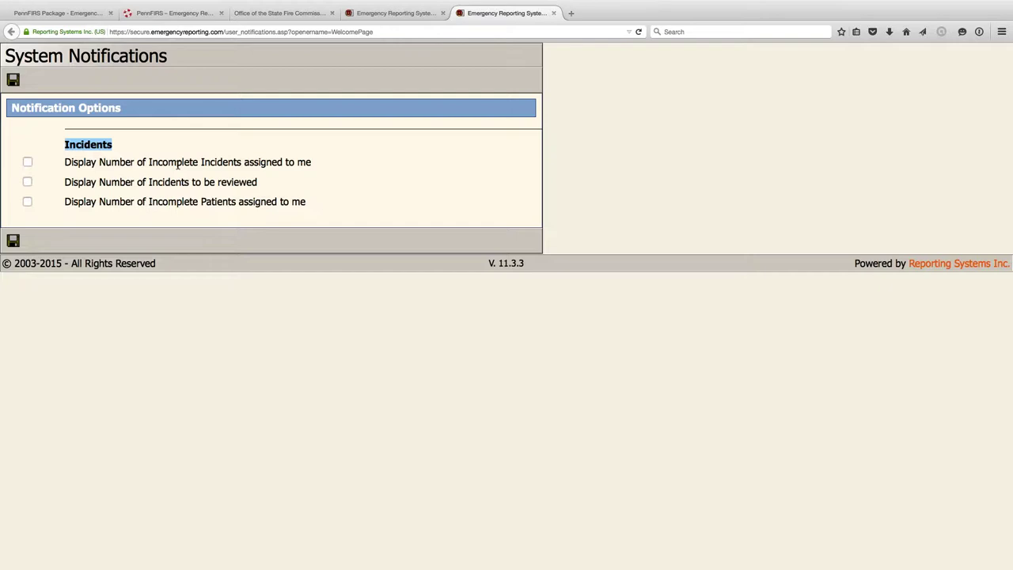
pyautogui.click(27, 162)
pyautogui.click(27, 182)
pyautogui.click(13, 240)
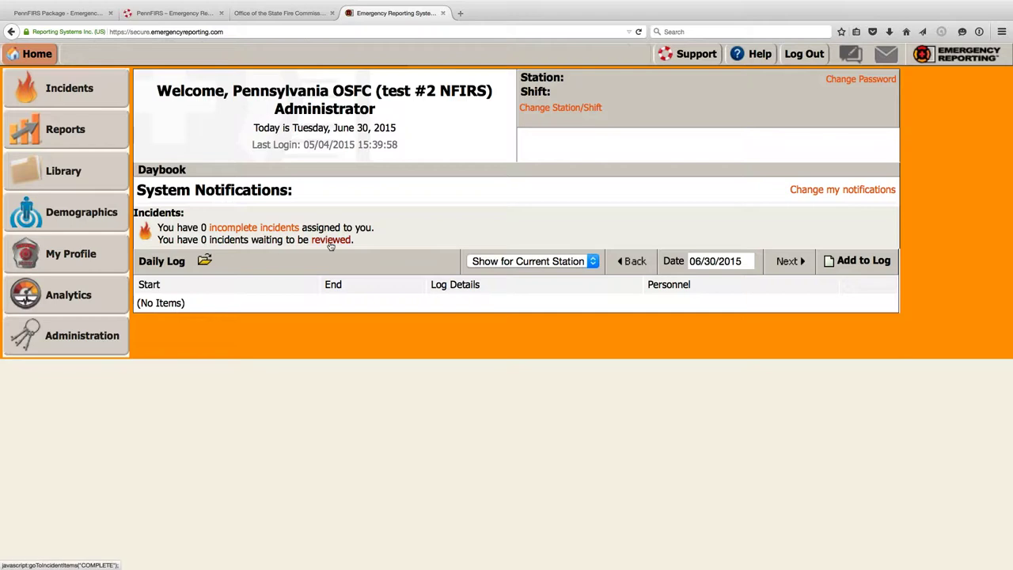
# - List the completed incidents awaiting review, which finds 0 results, then return Home
pyautogui.click(331, 244)
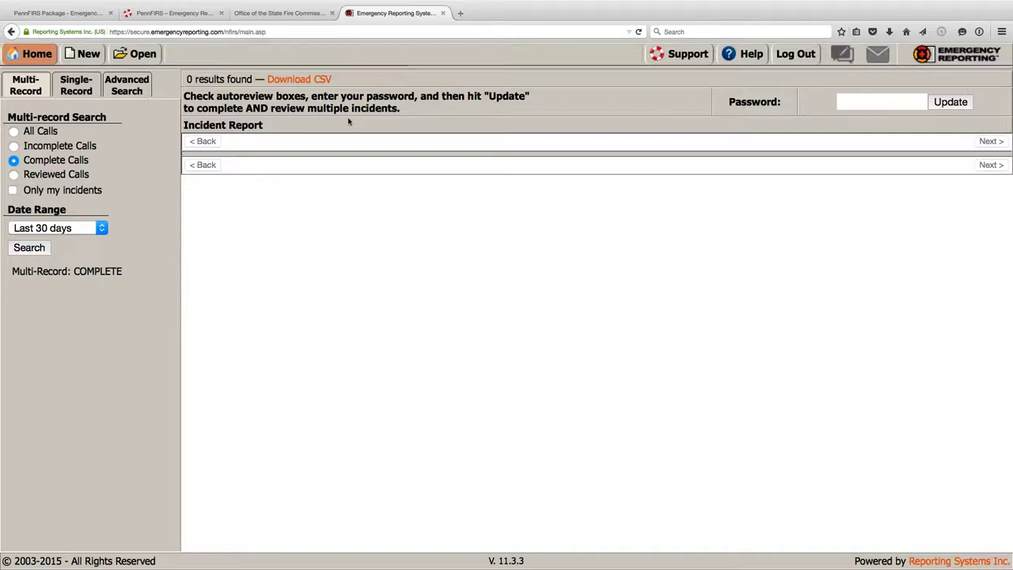
pyautogui.moveTo(39, 57)
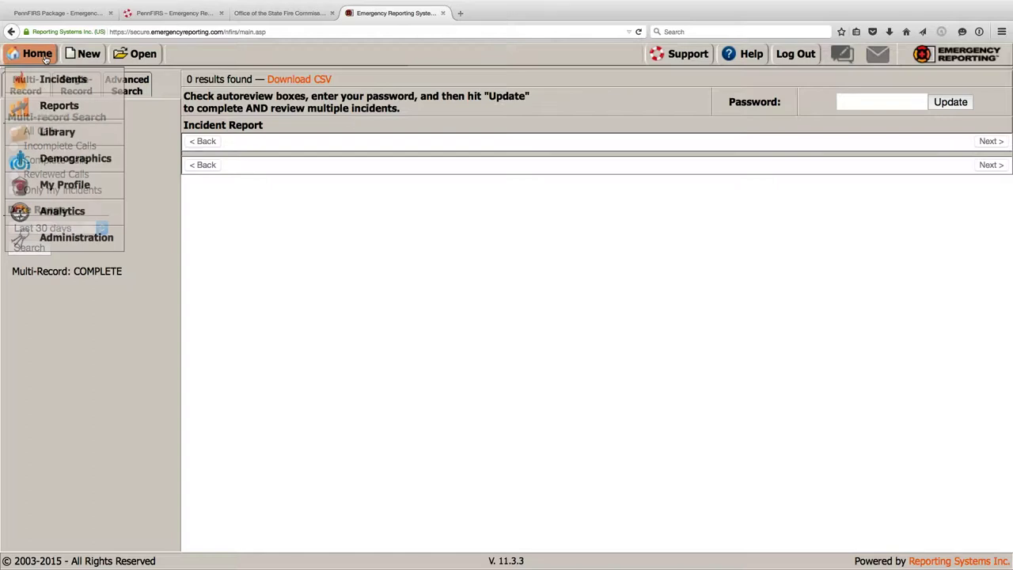
pyautogui.click(45, 60)
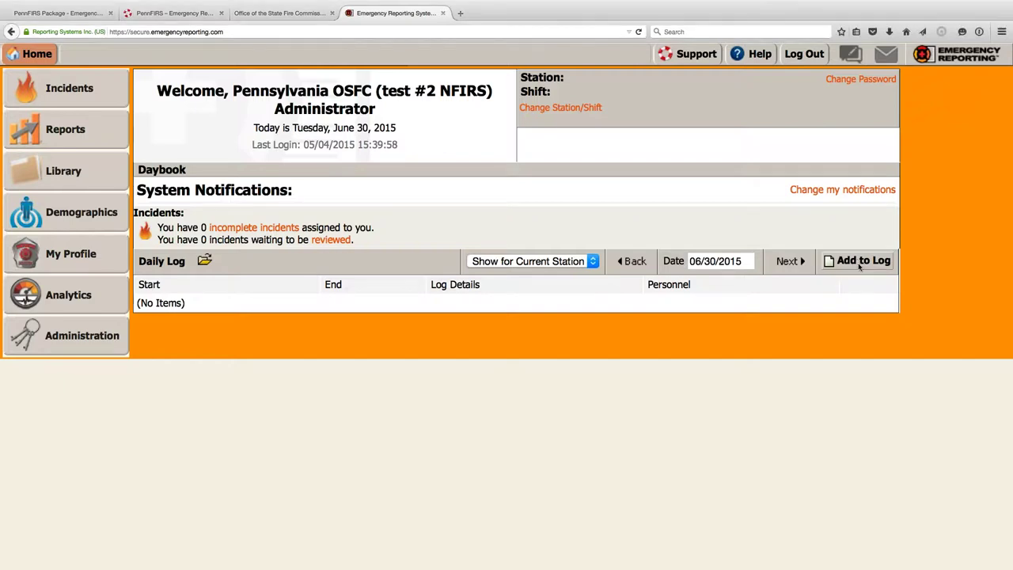
# - Start a new daily log entry dated 06/30/2015 with Add to Log
pyautogui.click(860, 266)
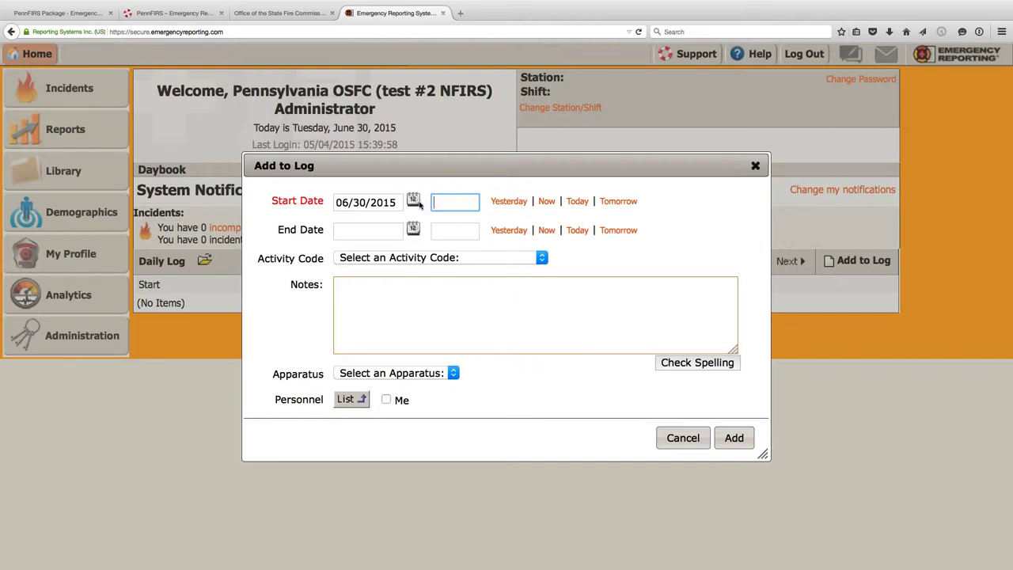
# - Set the log entry's start time to 09:00 and its end to 06/30/2015 at 10:30
pyautogui.click(546, 201)
pyautogui.click(468, 203)
pyautogui.press('BackSpace')
pyautogui.press('BackSpace')
pyautogui.write('00')
pyautogui.click(575, 231)
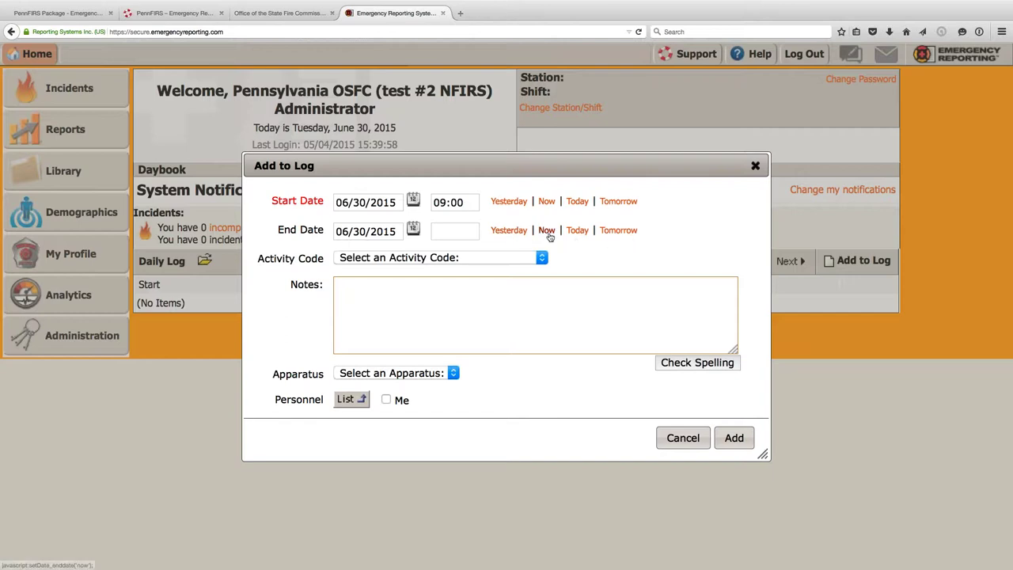
pyautogui.click(440, 231)
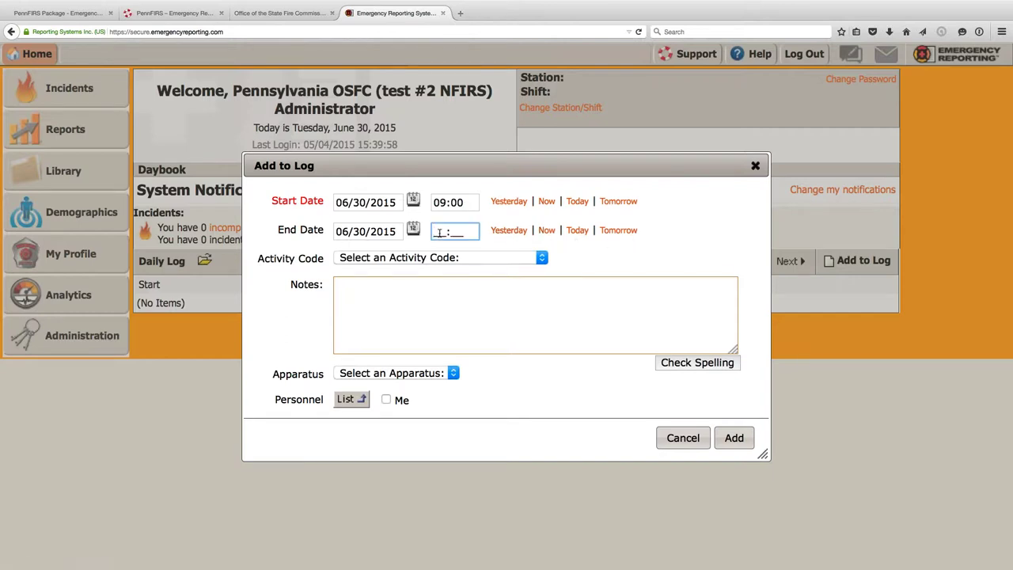
pyautogui.write('10:30')
pyautogui.click(473, 261)
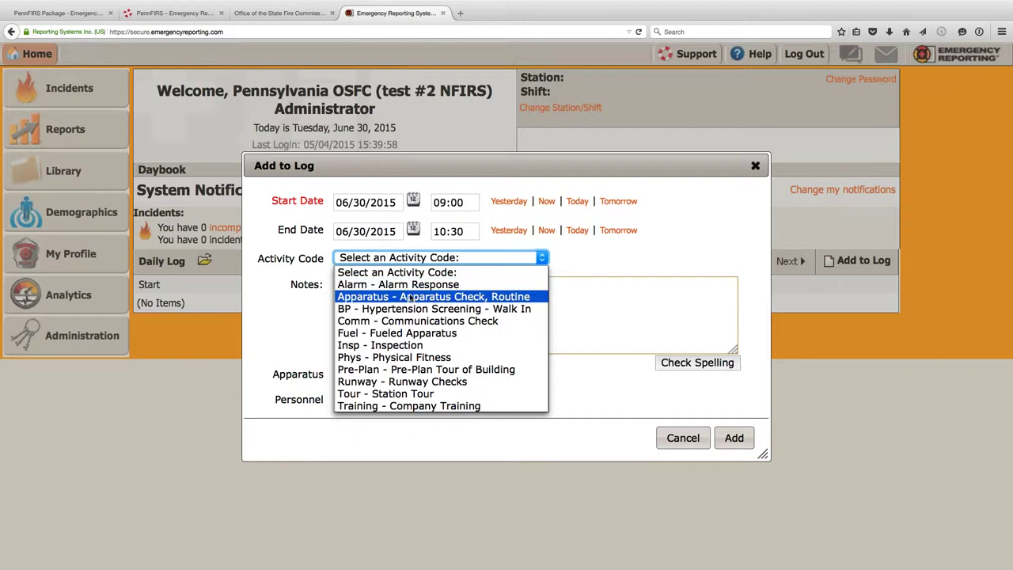
# - Choose activity code Training - Company Training and enter the notes 'Emergency Reporting Orientation'
pyautogui.click(399, 406)
pyautogui.click(363, 298)
pyautogui.write('E')
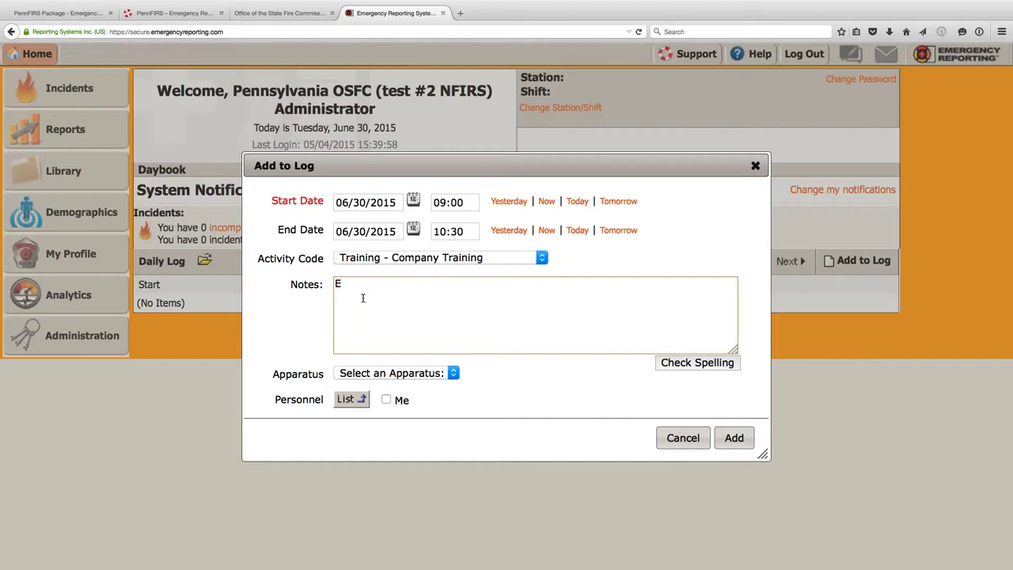
pyautogui.write('mergency Reportin')
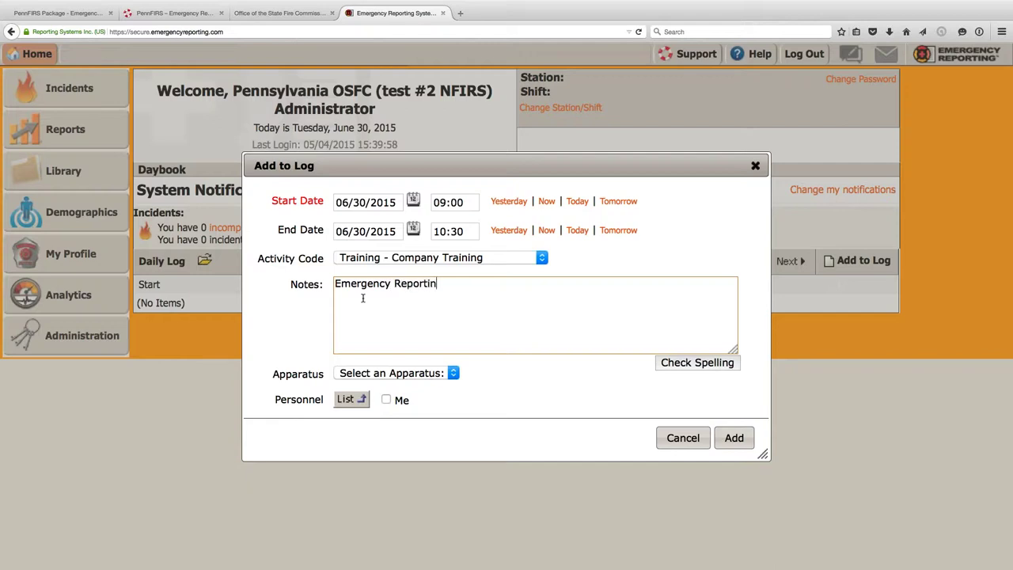
pyautogui.write('g Orientation')
# - Assign apparatus E-1 and the first four listed personnel, then add the entry to the log
pyautogui.click(443, 375)
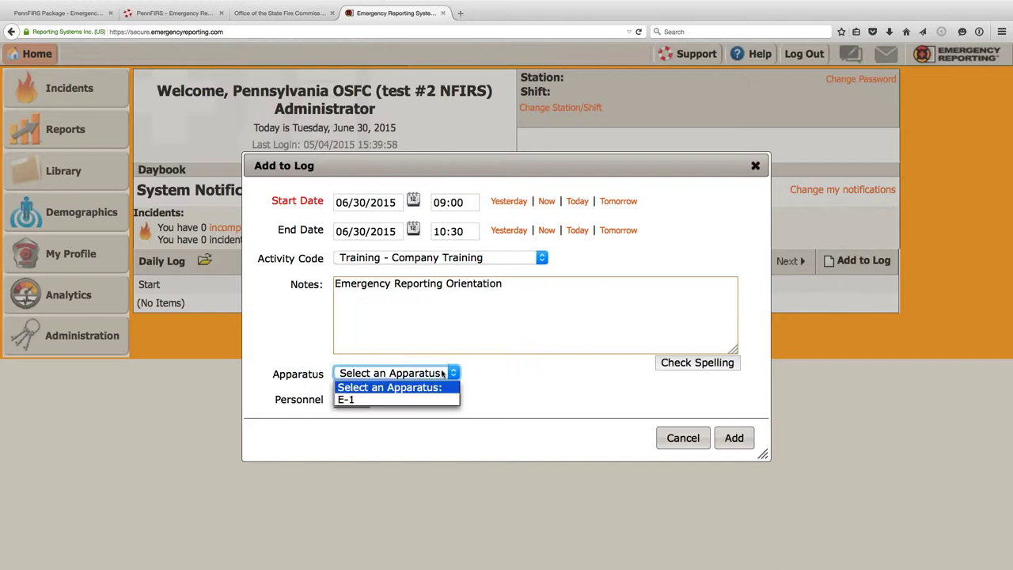
pyautogui.click(412, 399)
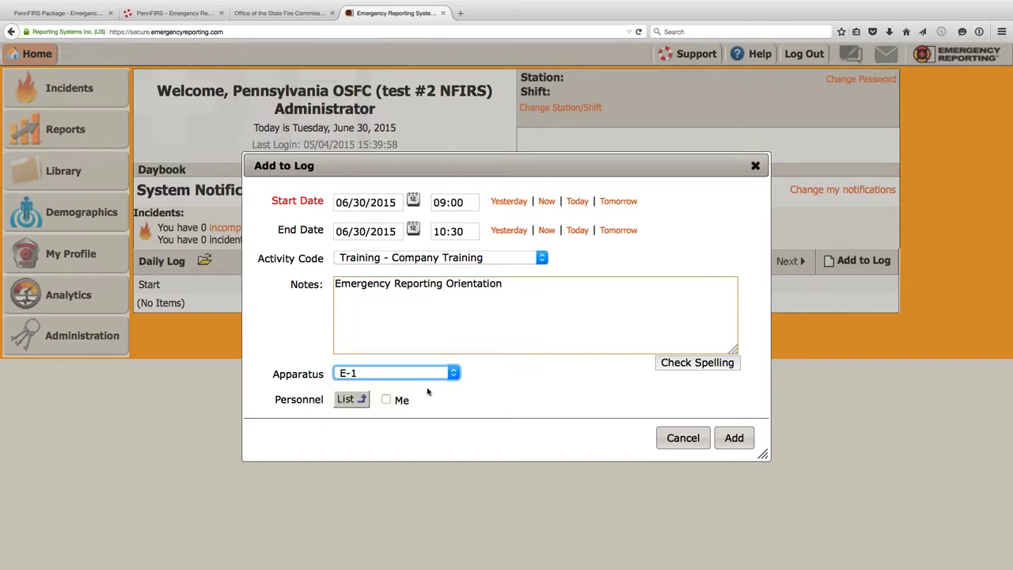
pyautogui.click(347, 399)
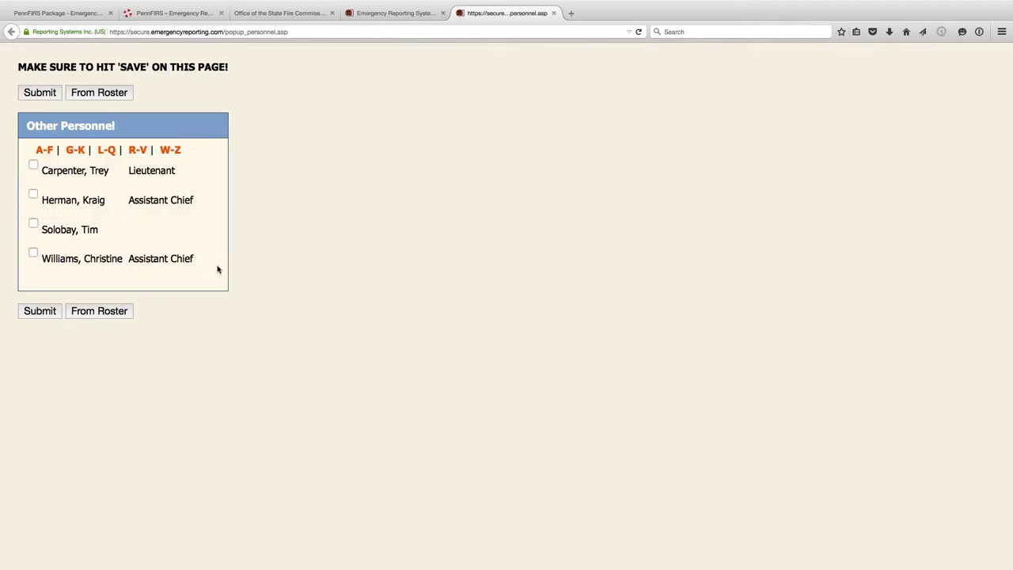
pyautogui.click(34, 166)
pyautogui.click(33, 194)
pyautogui.click(33, 224)
pyautogui.click(34, 253)
pyautogui.click(40, 310)
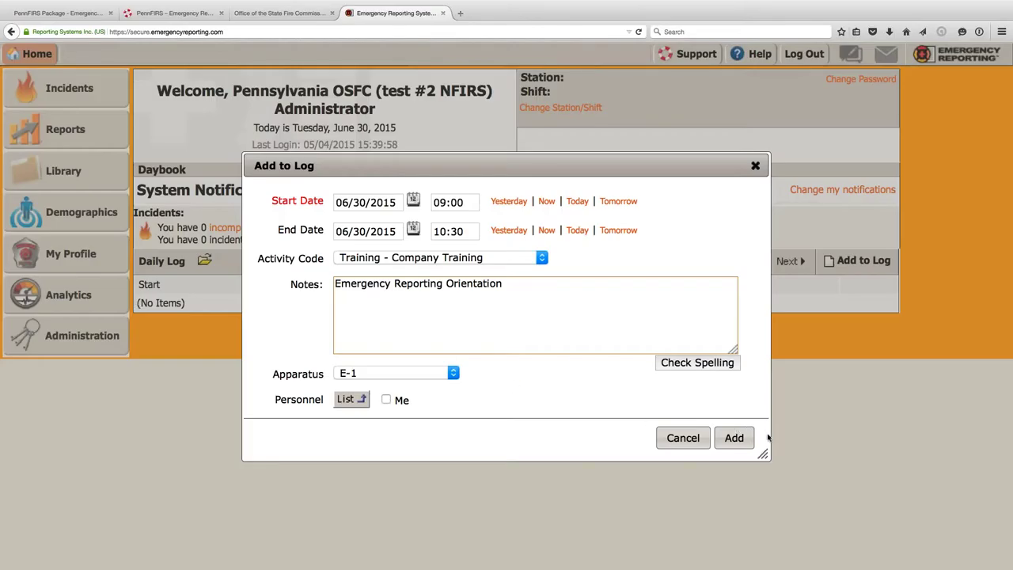
pyautogui.click(735, 440)
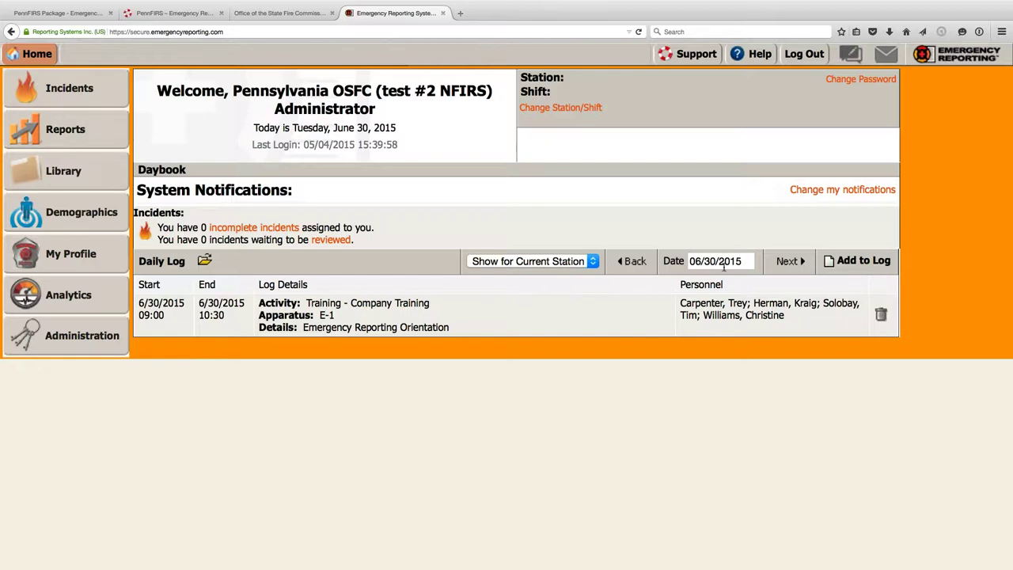
# - Change the training entry's start and end dates to 06/29/2015 and save it
pyautogui.click(686, 302)
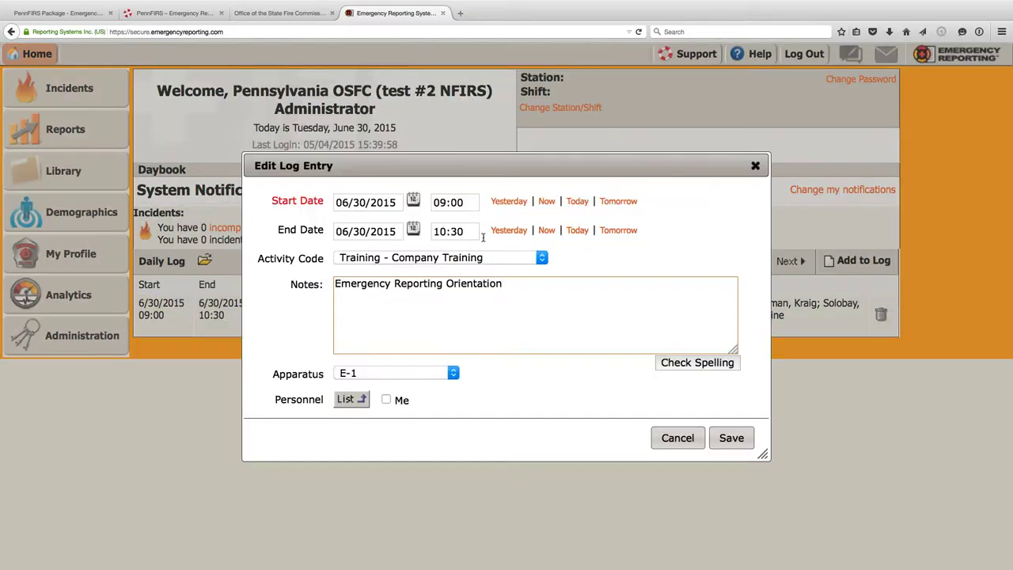
pyautogui.click(363, 202)
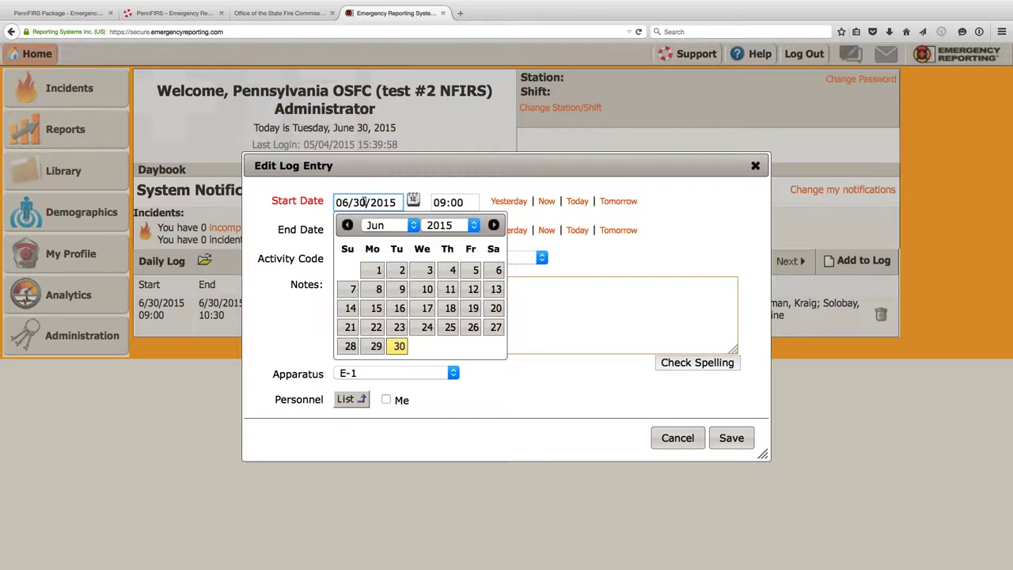
pyautogui.click(366, 348)
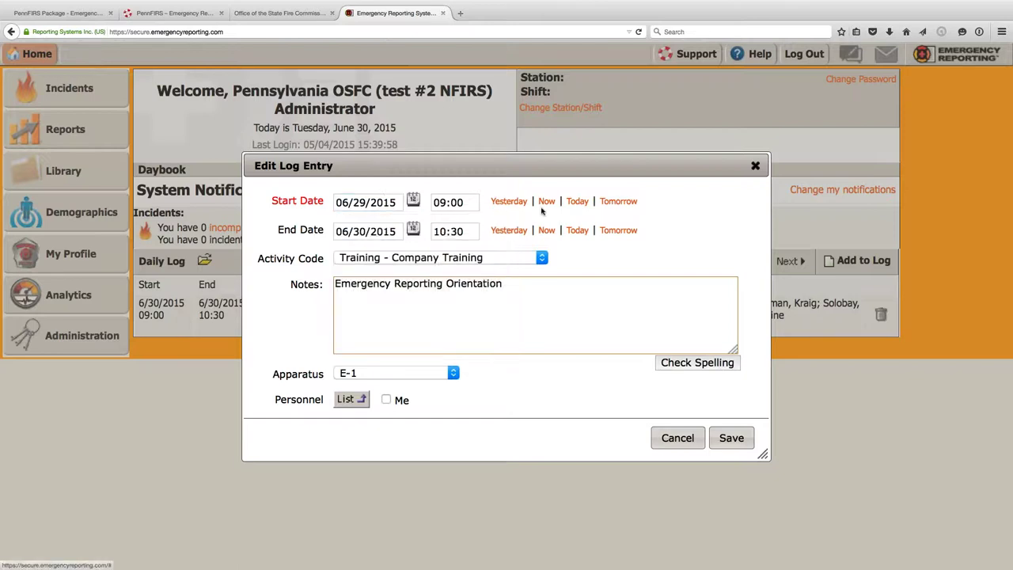
pyautogui.click(509, 229)
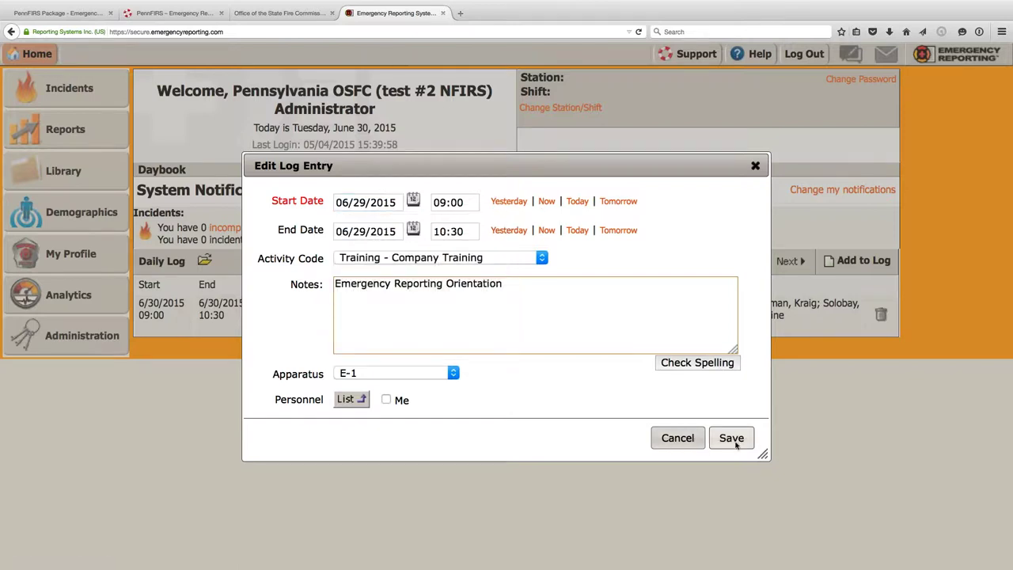
pyautogui.click(734, 440)
pyautogui.click(69, 139)
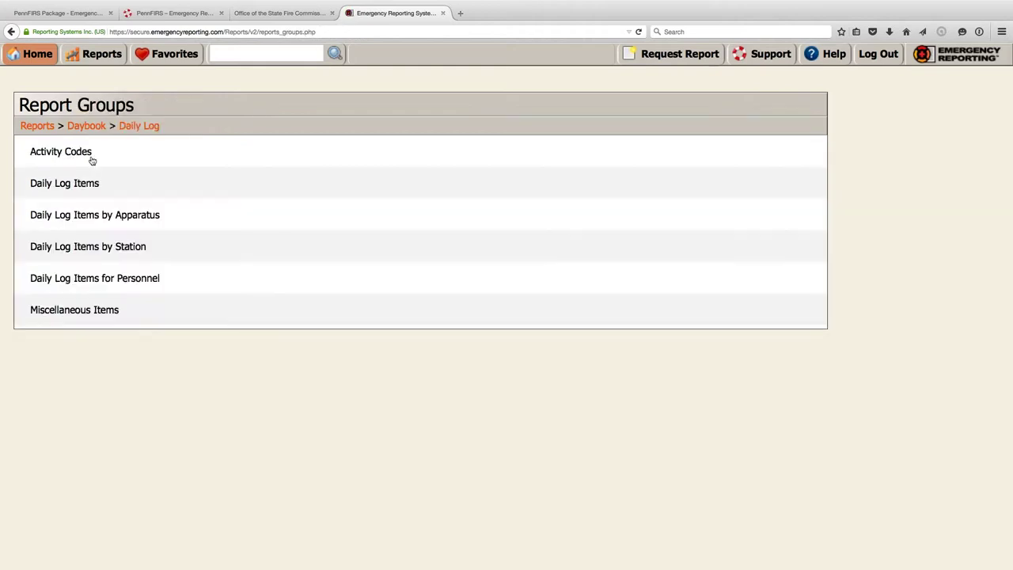
# - Open the Activity Codes group's Daily Log Items for Activity Code for Date Range report
pyautogui.click(66, 152)
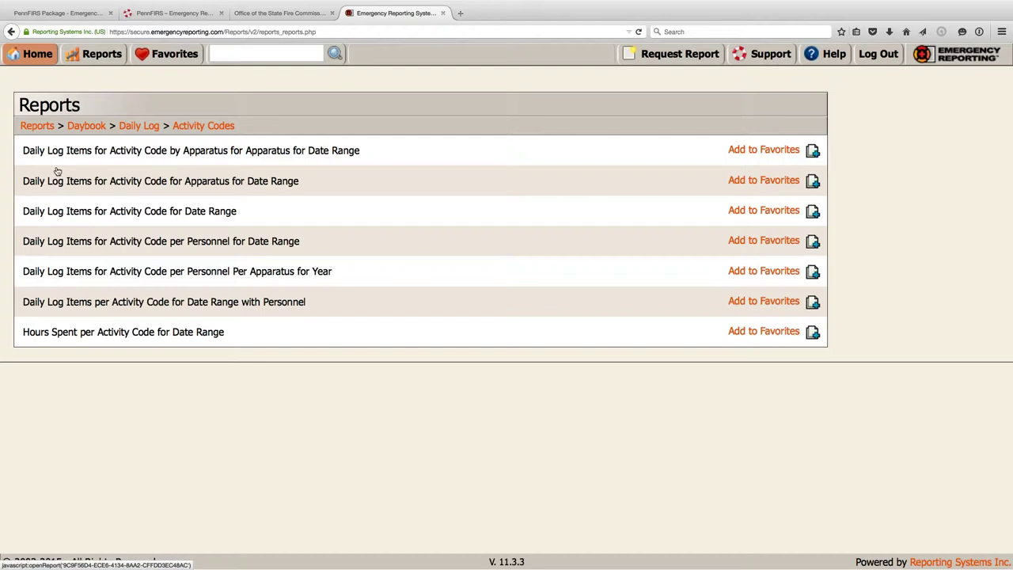
pyautogui.click(60, 212)
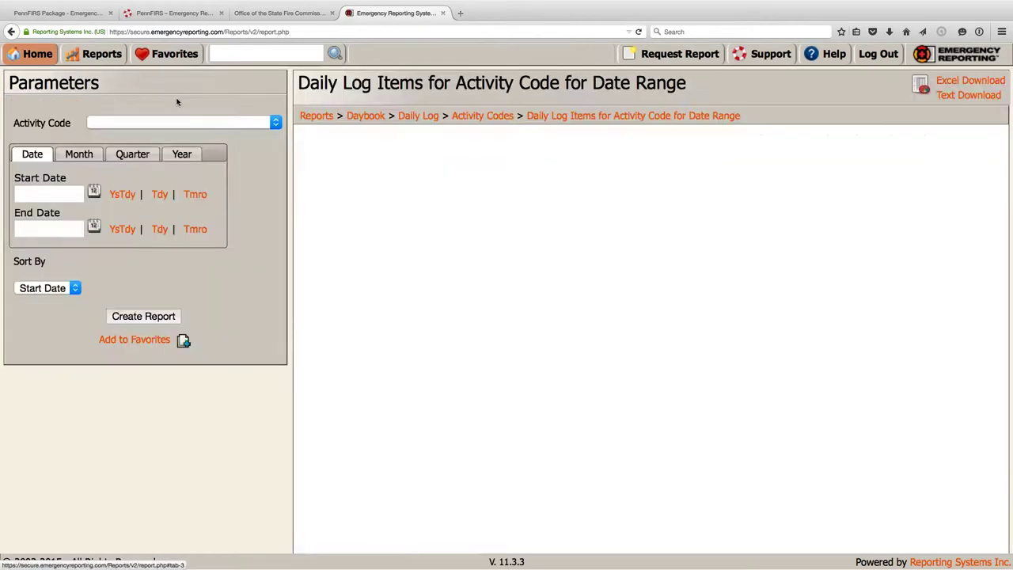
# - Generate the report for June 2015 with activity code Training - Company Training
pyautogui.click(162, 124)
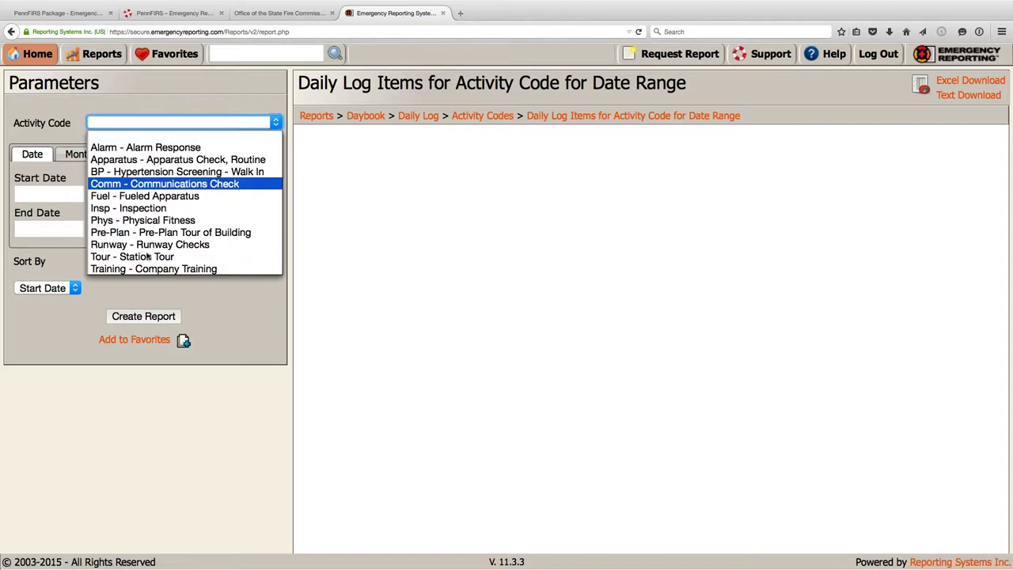
pyautogui.press('Escape')
pyautogui.click(80, 154)
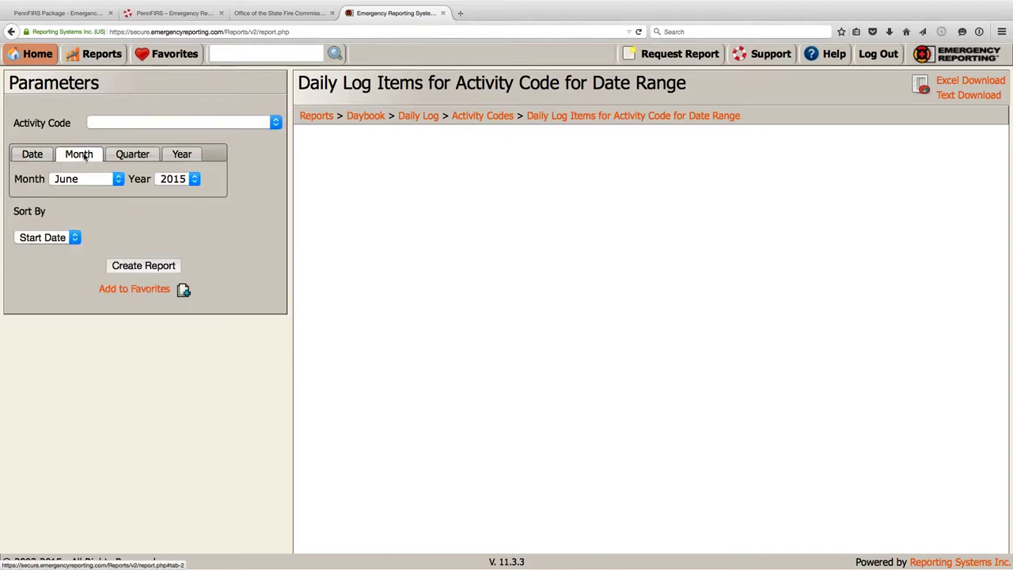
pyautogui.click(144, 266)
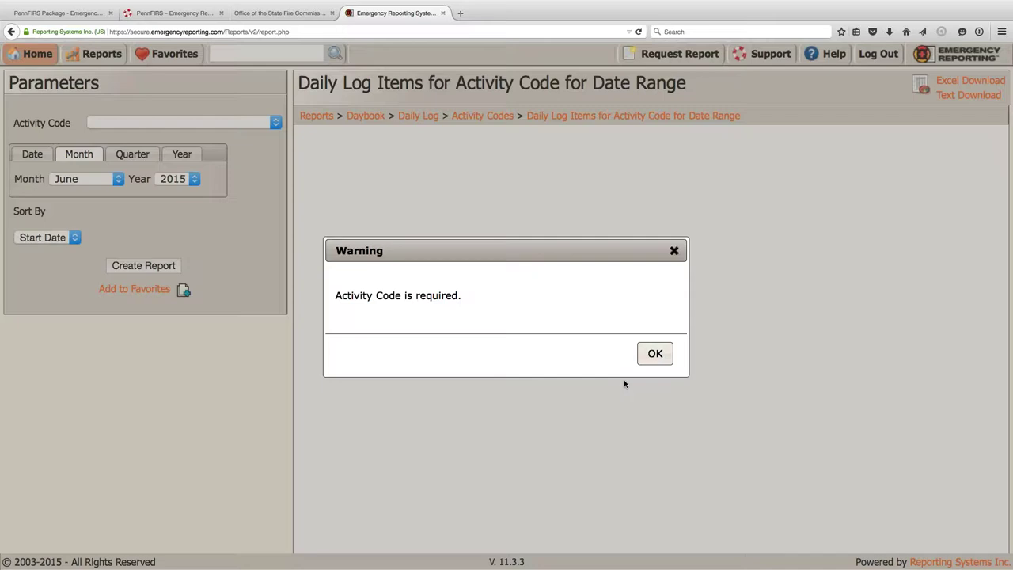
pyautogui.click(653, 353)
pyautogui.click(230, 123)
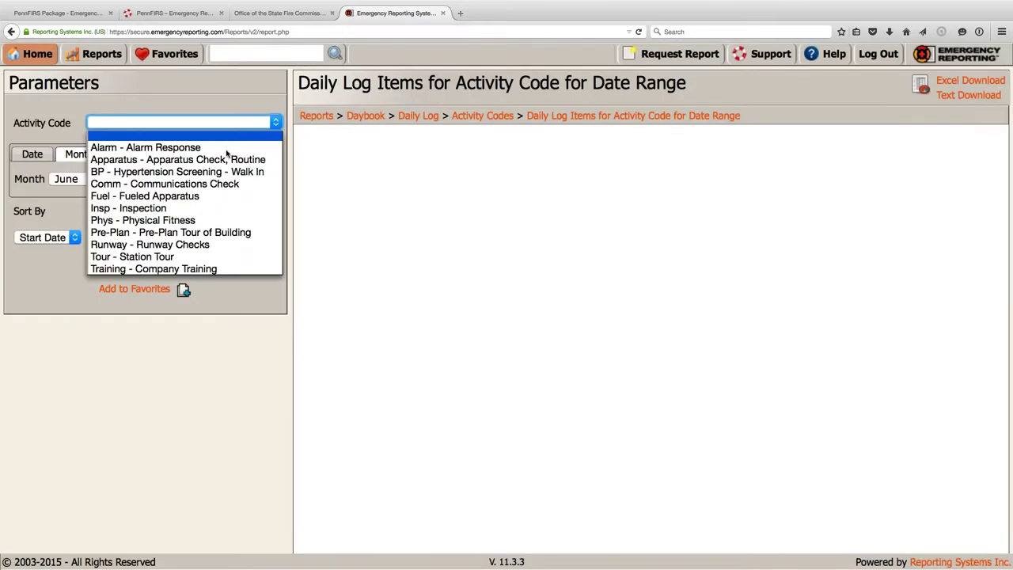
pyautogui.click(135, 268)
pyautogui.click(129, 266)
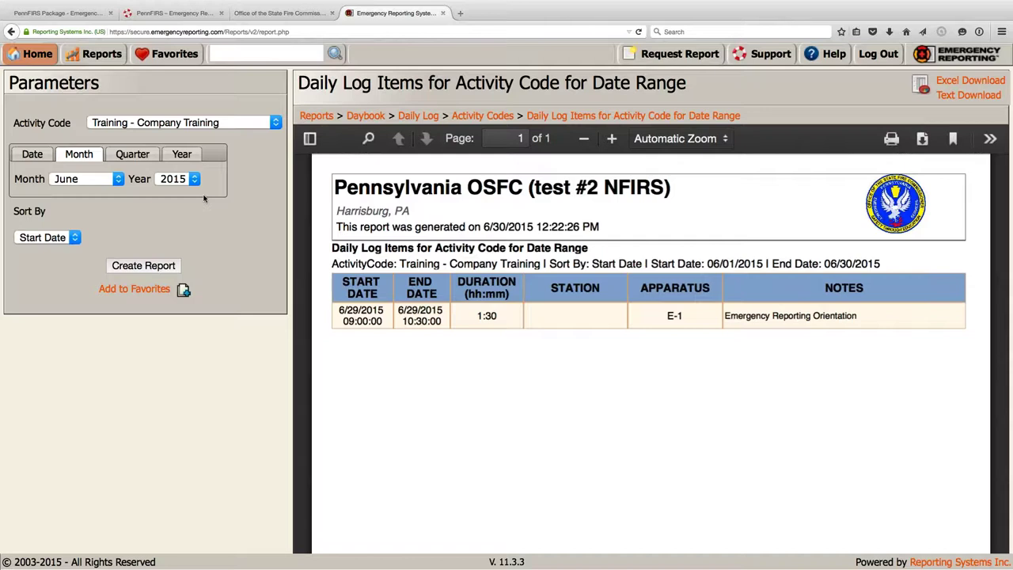
pyautogui.click(24, 56)
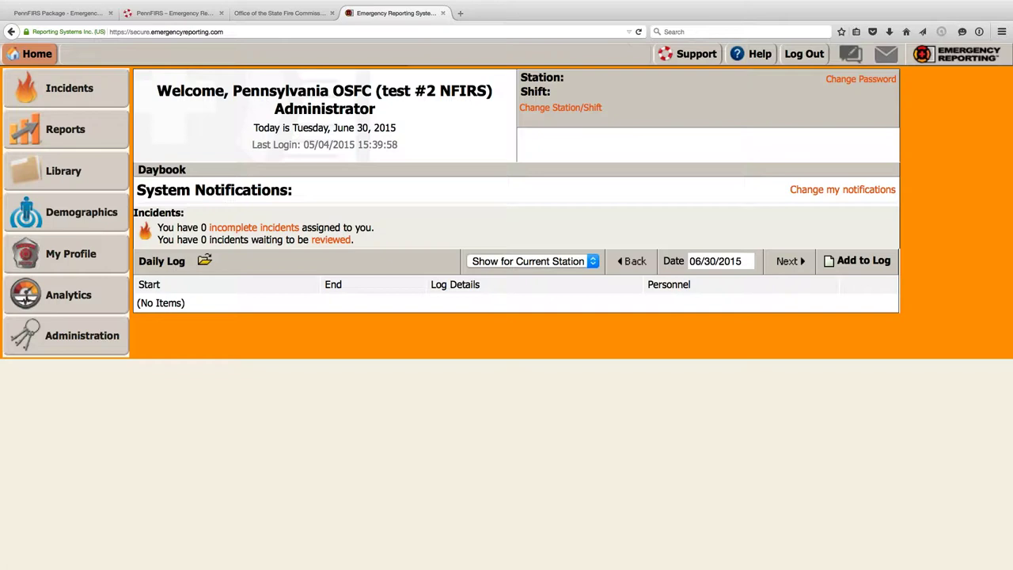
# - Move the daily log back to 06/29/2015 to show the E-1 Company Training entry
pyautogui.click(635, 261)
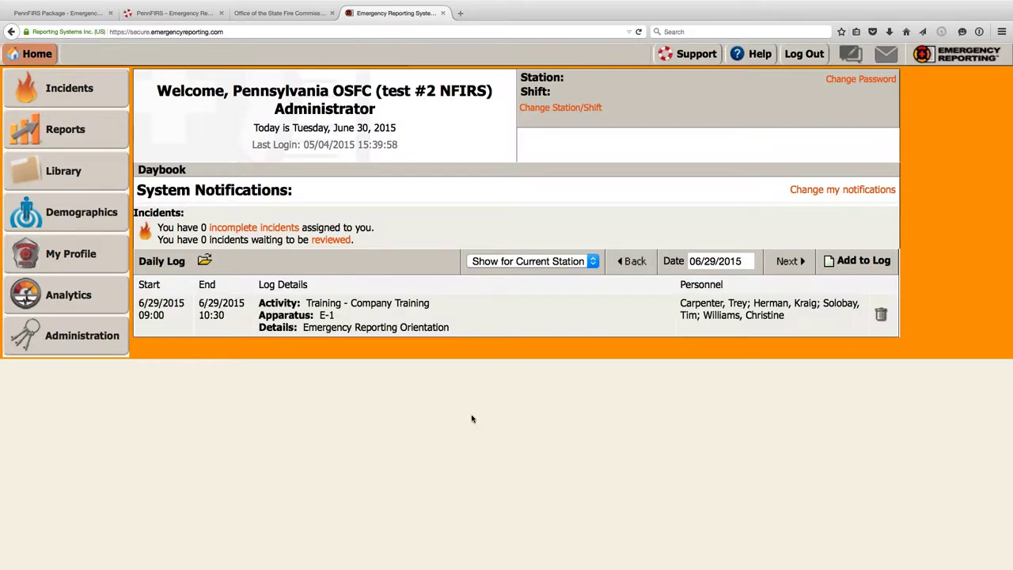
pyautogui.click(882, 316)
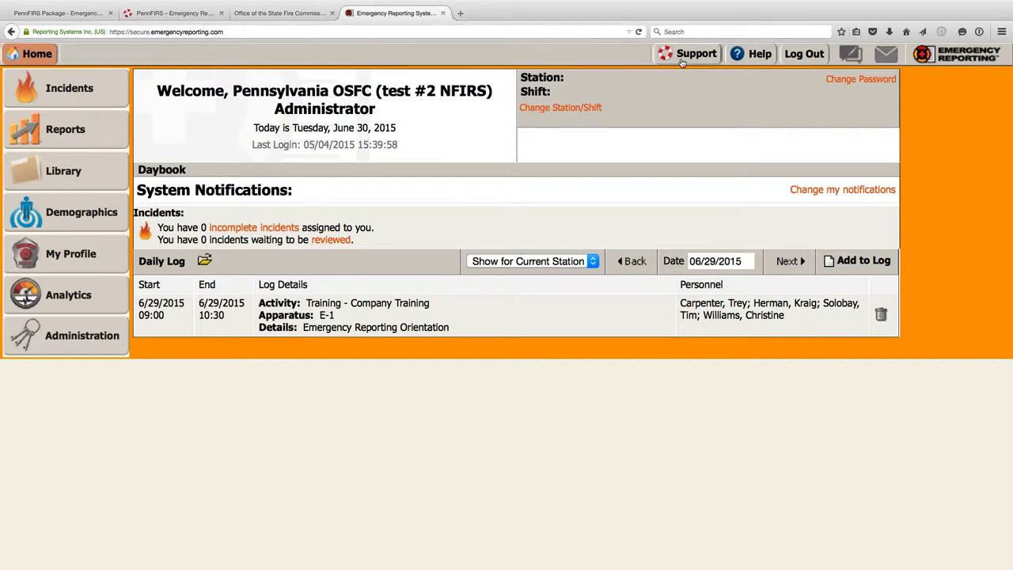
# - Open the support help center and read the Getting Started with PennFIRS article, returning to its section
pyautogui.click(682, 57)
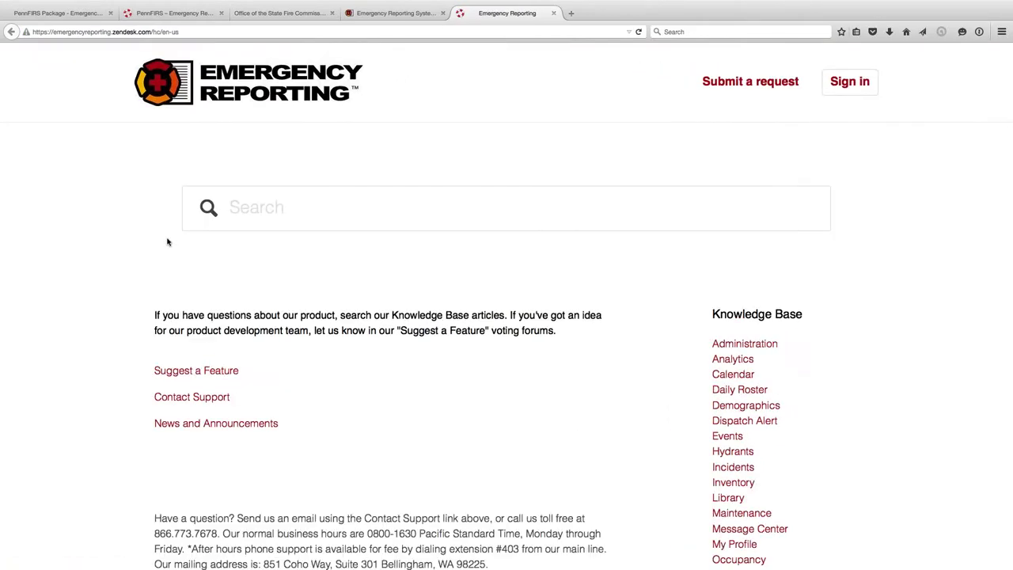
pyautogui.scroll(-3, 167, 242)
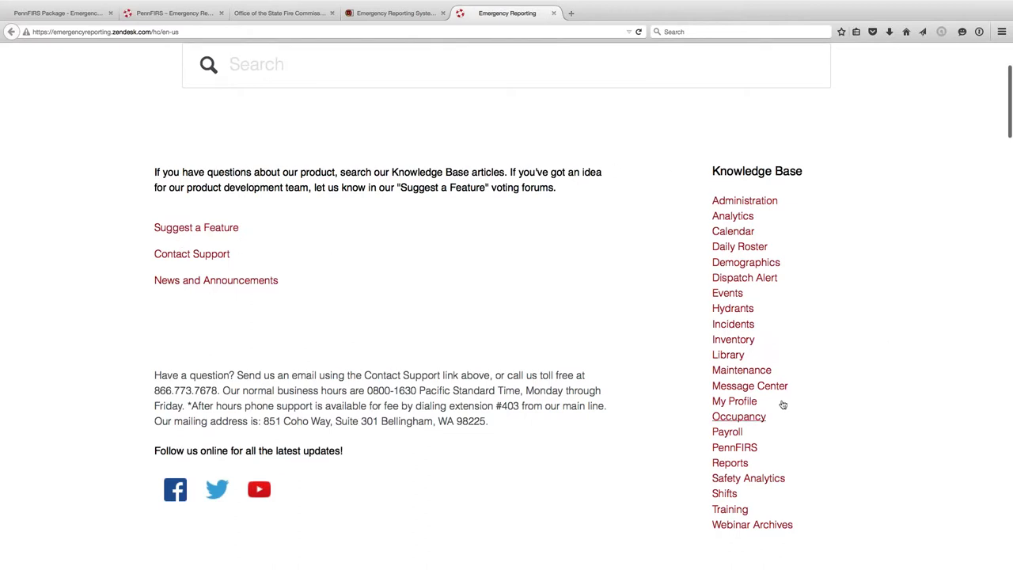
pyautogui.click(726, 448)
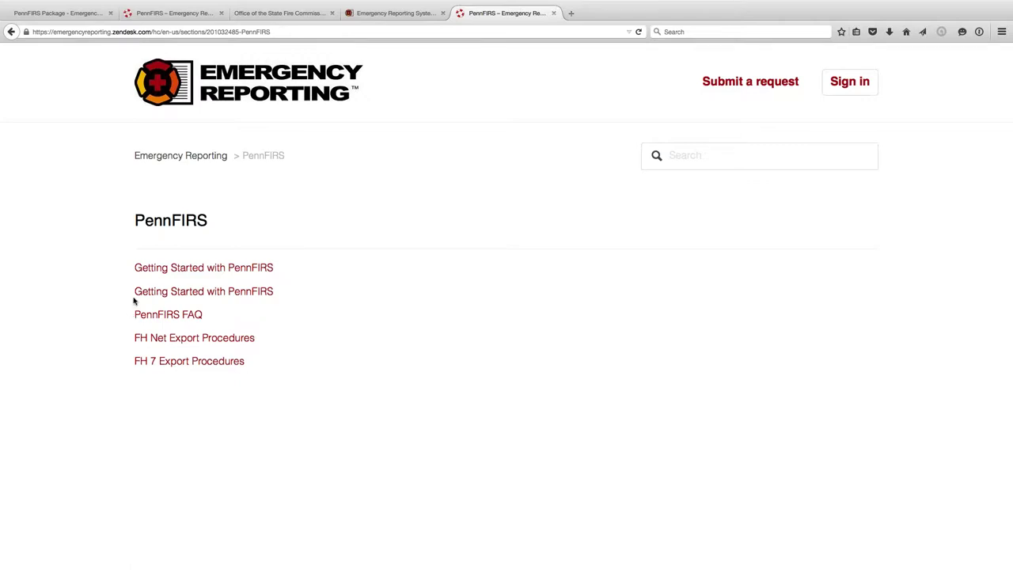
pyautogui.click(137, 296)
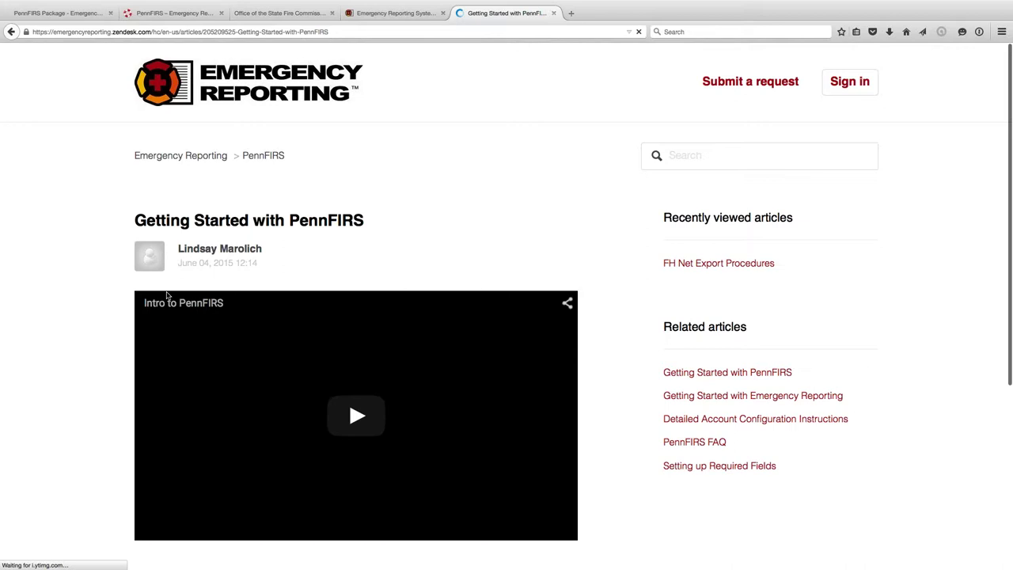
pyautogui.scroll(-2, 167, 295)
pyautogui.scroll(-1, 166, 295)
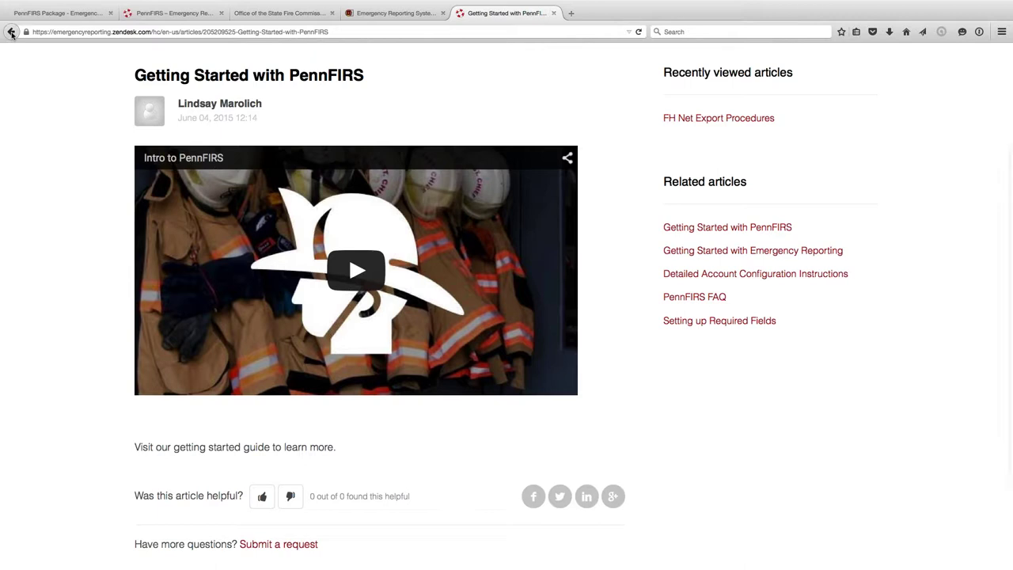
pyautogui.click(11, 33)
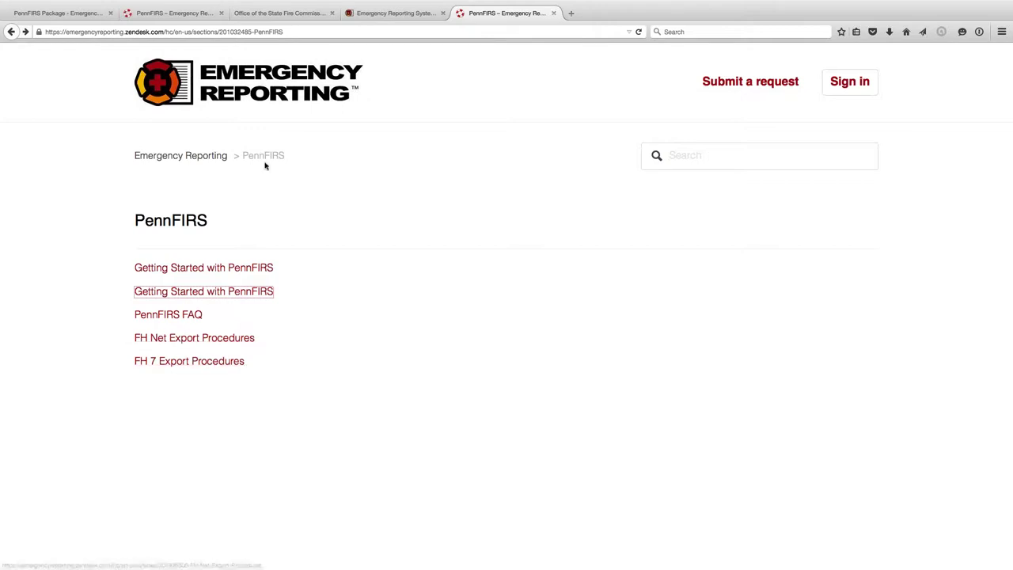
# - Go back to the help center home and open the Webinar Archives section
pyautogui.click(372, 15)
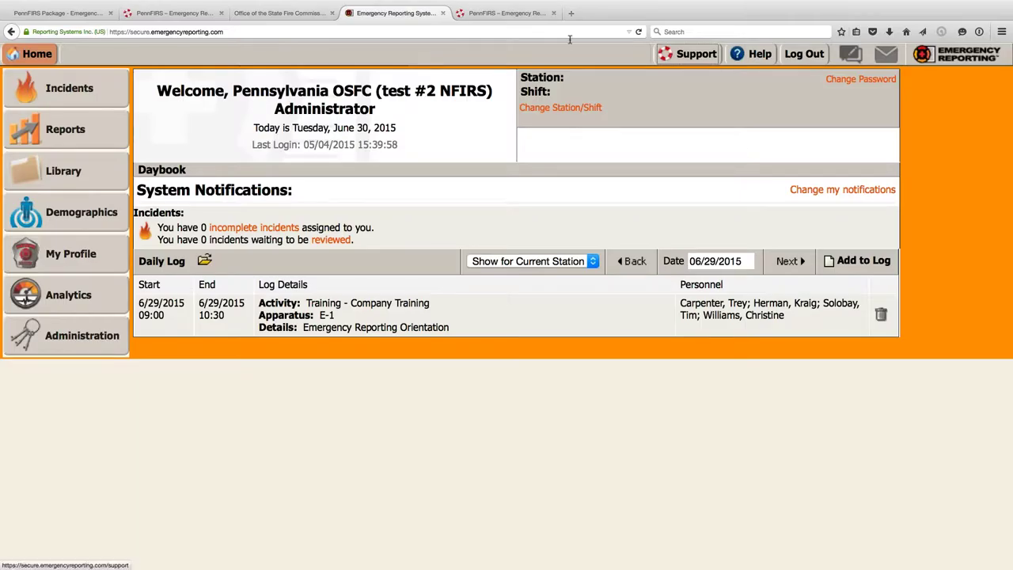
pyautogui.click(516, 15)
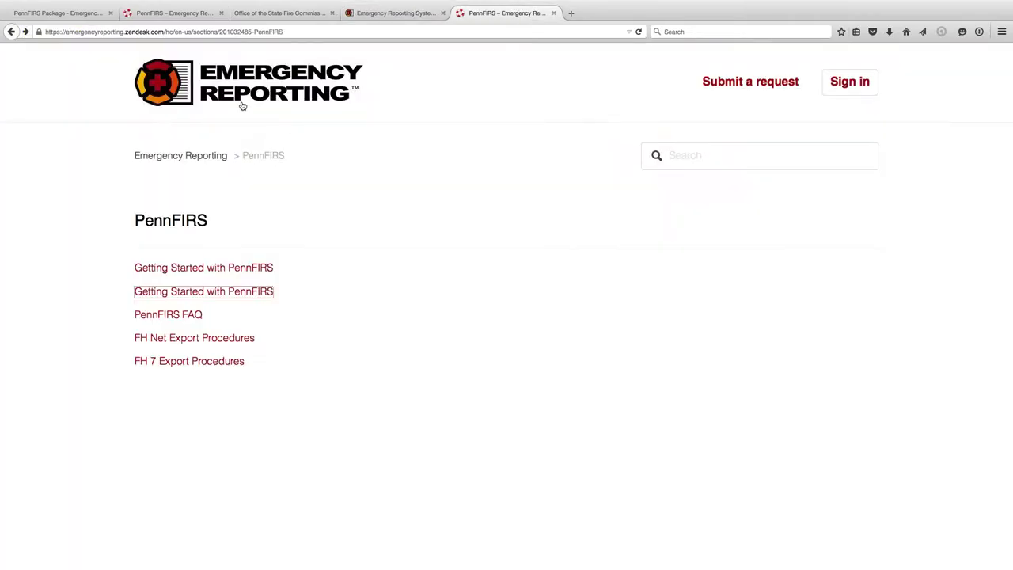
pyautogui.click(11, 32)
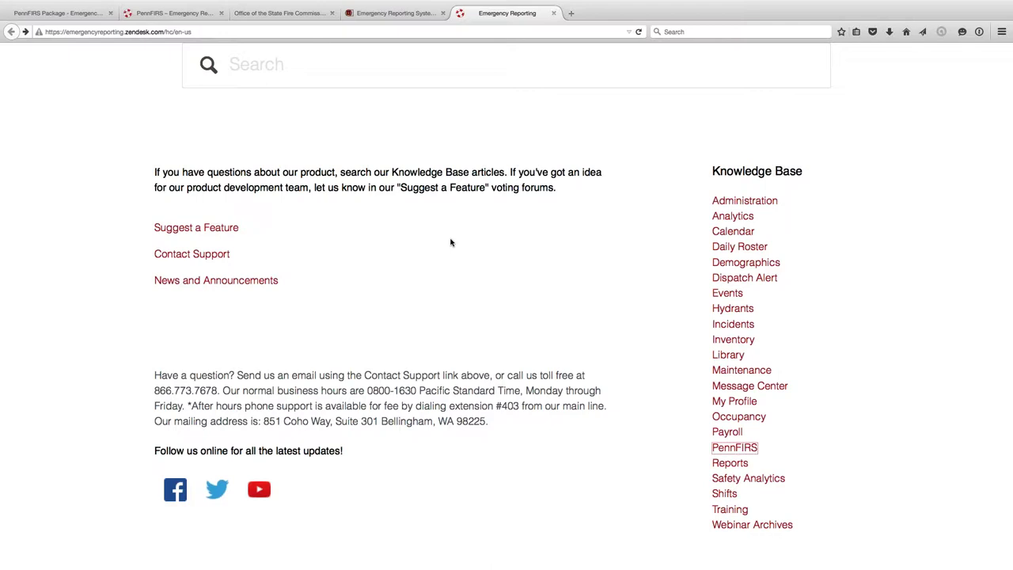
pyautogui.scroll(-3, 451, 242)
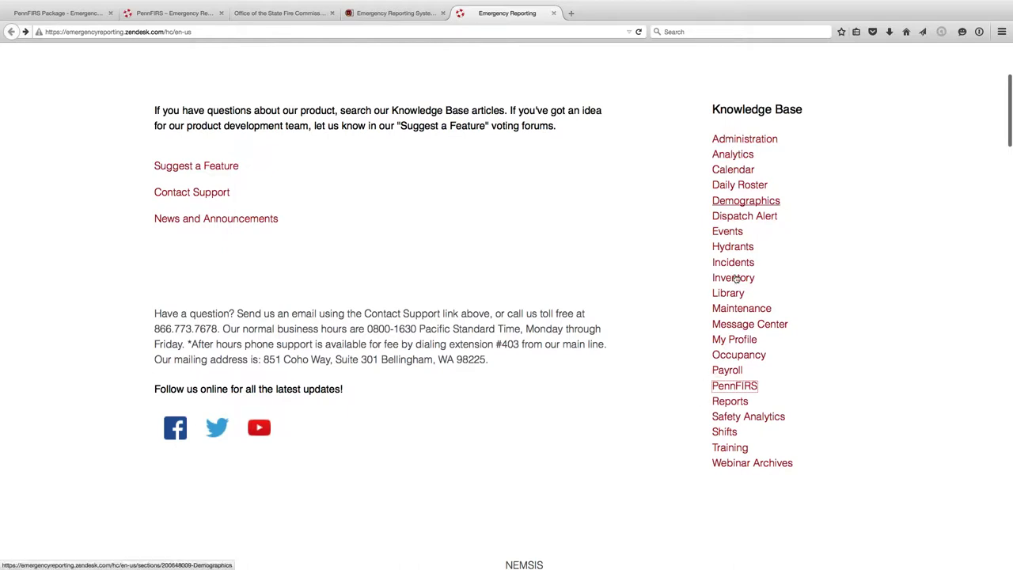
pyautogui.click(729, 463)
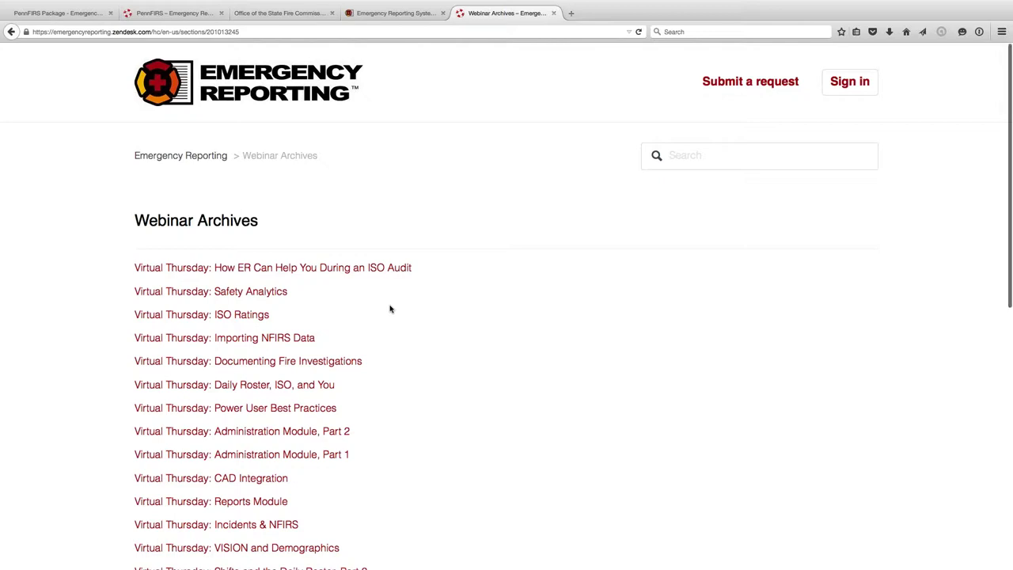
# - Scroll the Virtual Thursday recordings down to Completing an ePCR and load page 2
pyautogui.scroll(-1, 390, 308)
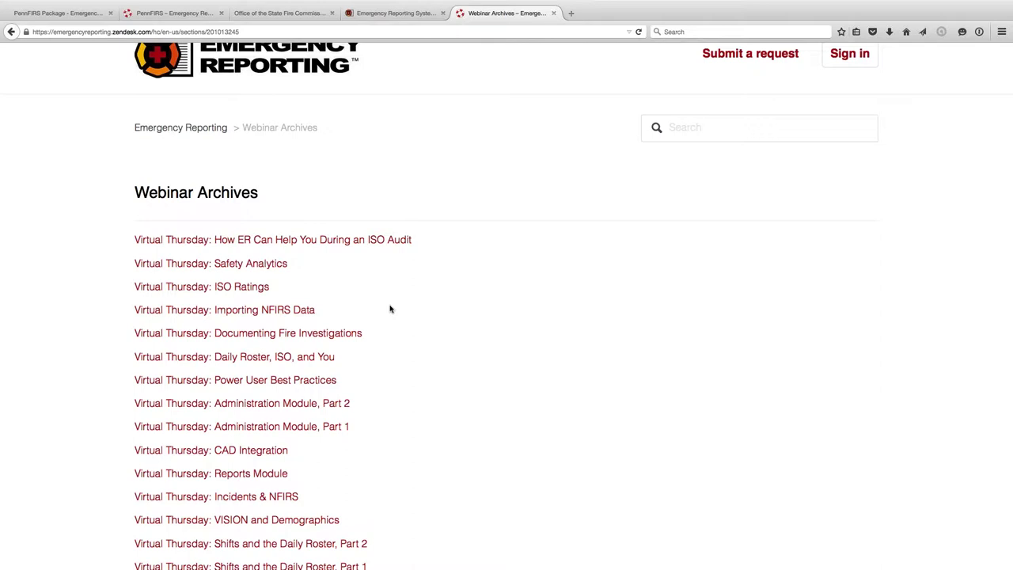
pyautogui.scroll(-2, 390, 309)
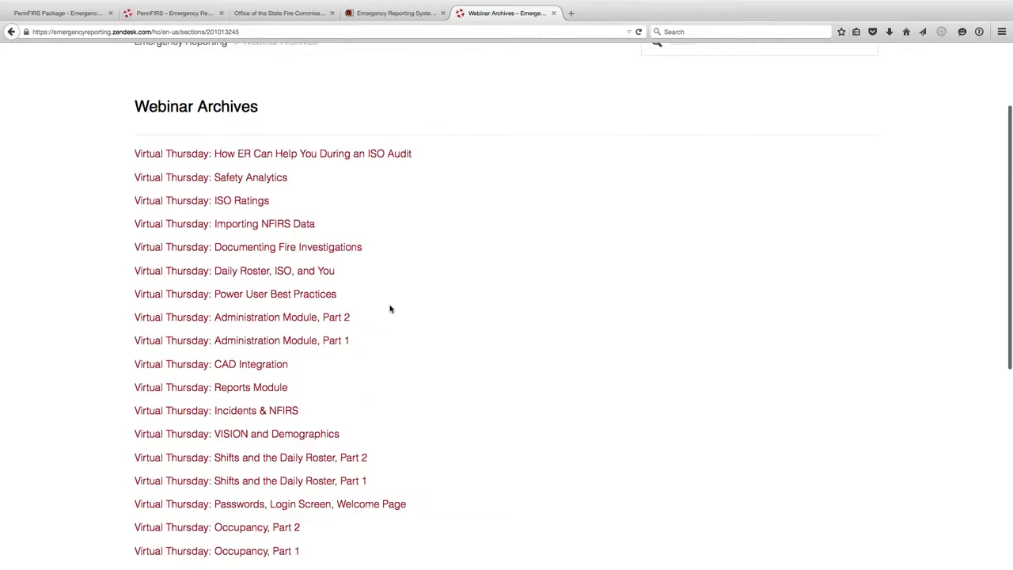
pyautogui.scroll(-2, 390, 308)
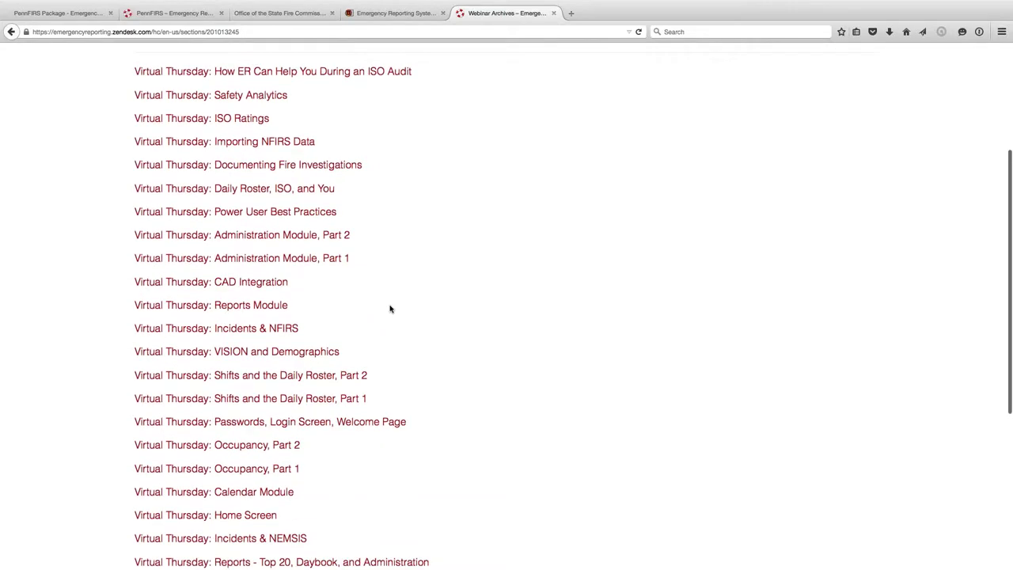
pyautogui.scroll(-2, 390, 309)
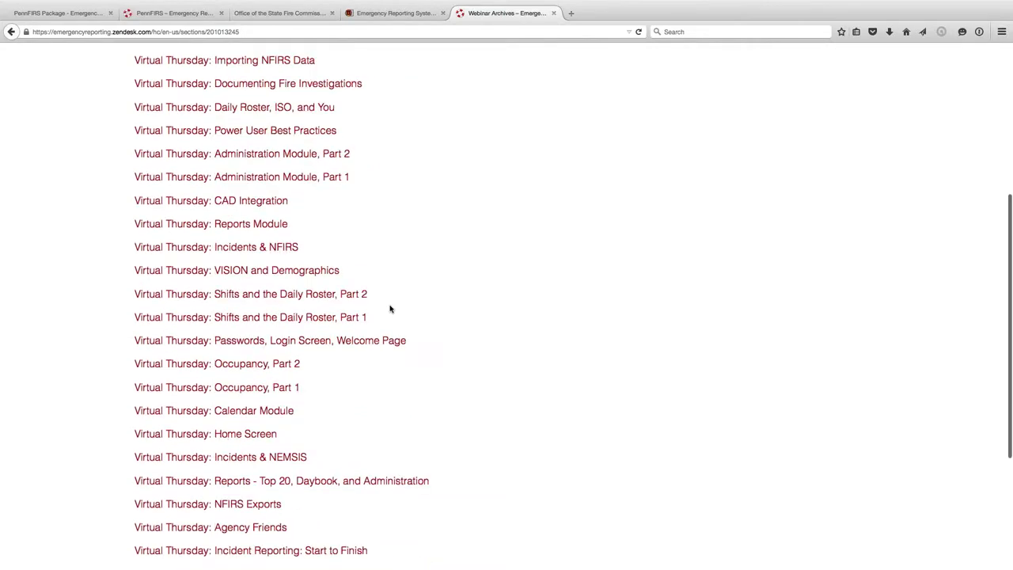
pyautogui.scroll(1, 390, 308)
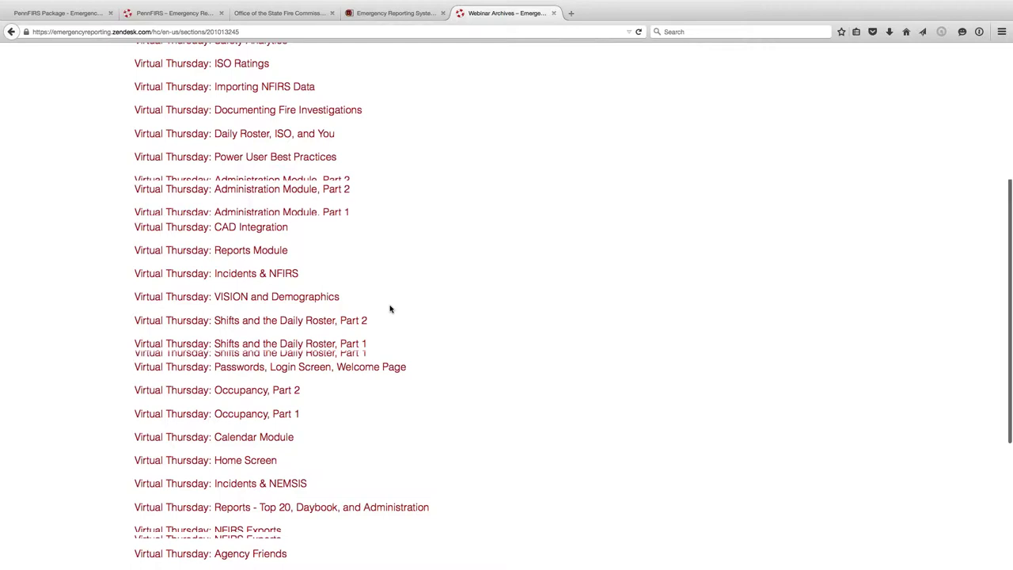
pyautogui.scroll(4, 389, 308)
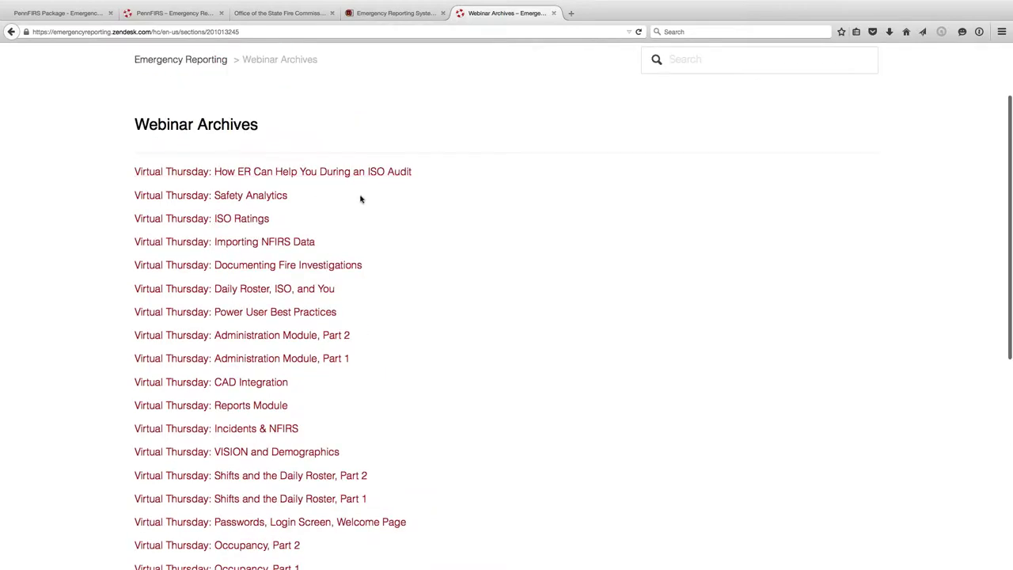
pyautogui.scroll(-1, 358, 198)
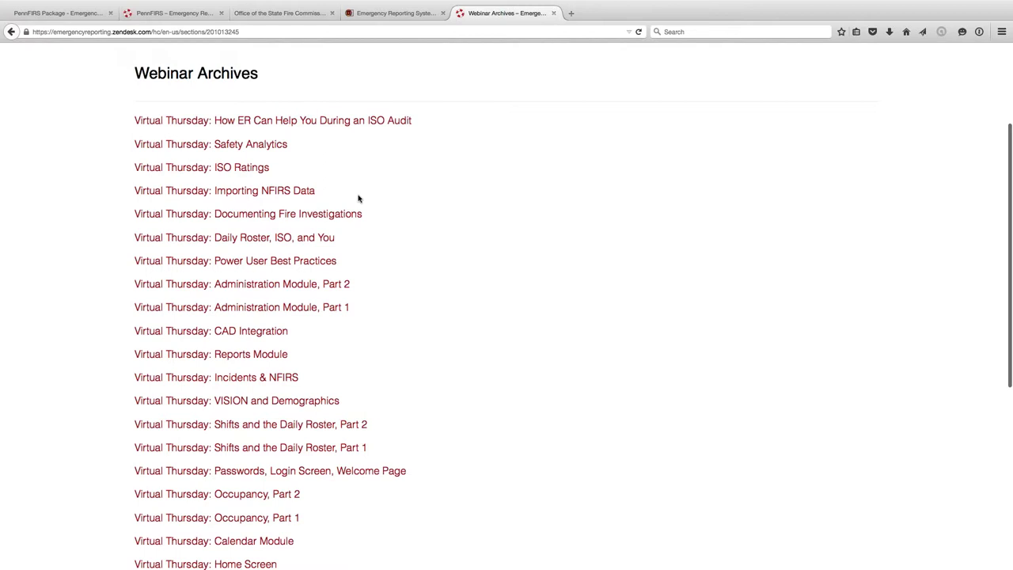
pyautogui.scroll(1, 359, 198)
pyautogui.scroll(-1, 359, 199)
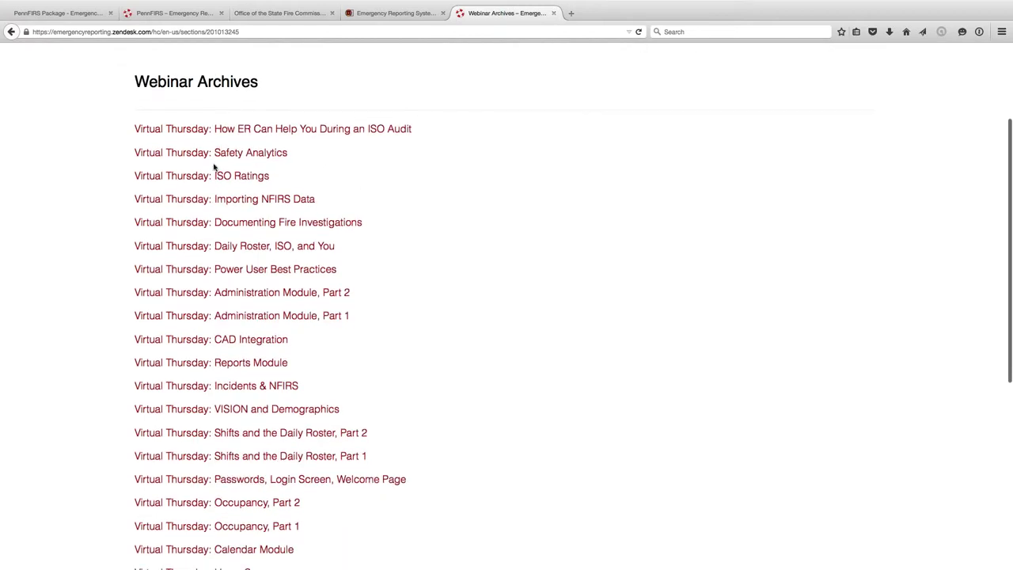
pyautogui.scroll(-8, 255, 139)
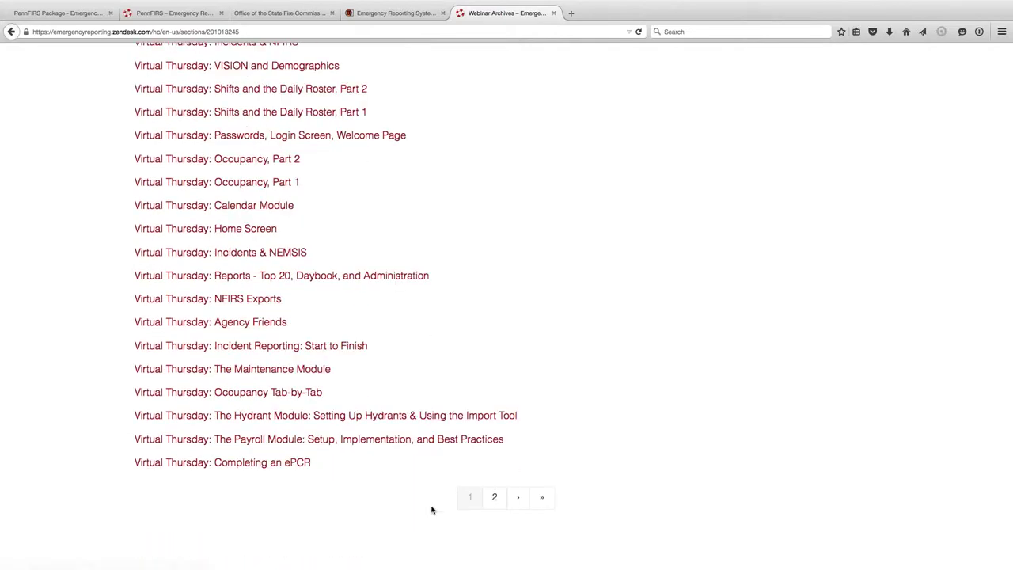
pyautogui.click(492, 498)
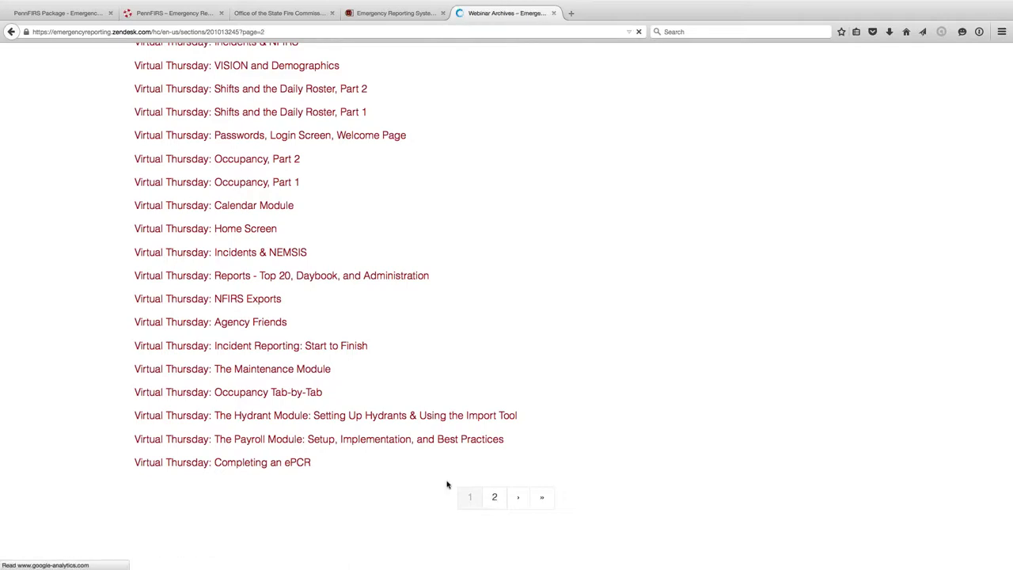
# - Scroll page 2 of Webinar Archives to Daily Rosters, ISO & You, then go to page 1
pyautogui.scroll(-5, 346, 385)
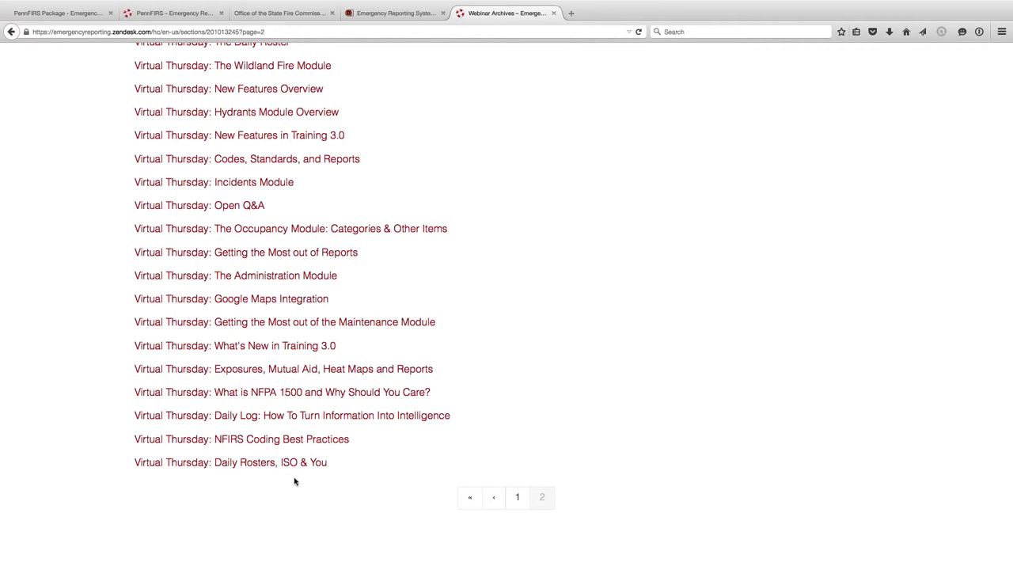
pyautogui.scroll(4, 294, 481)
pyautogui.scroll(-3, 293, 480)
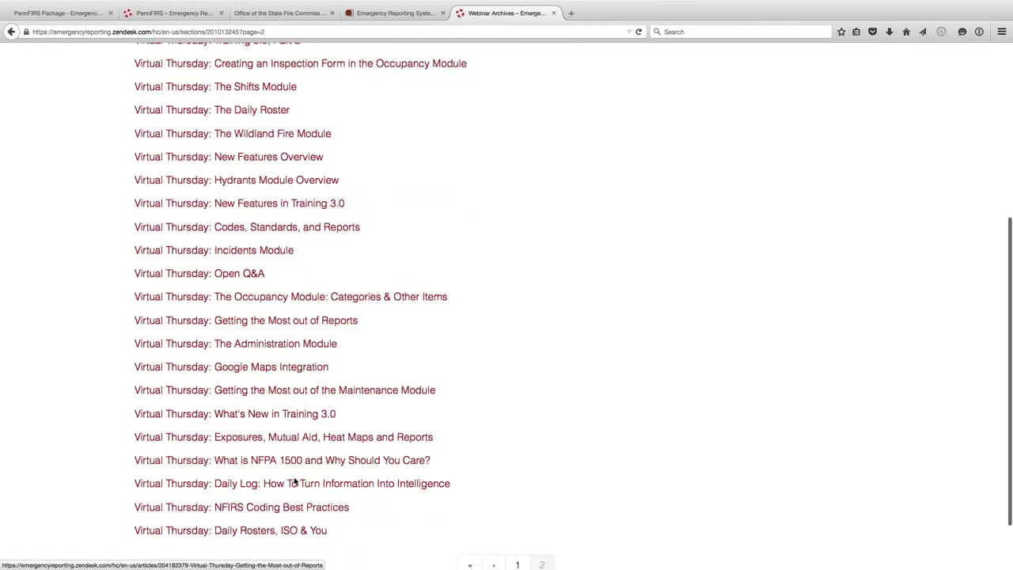
pyautogui.scroll(-2, 294, 481)
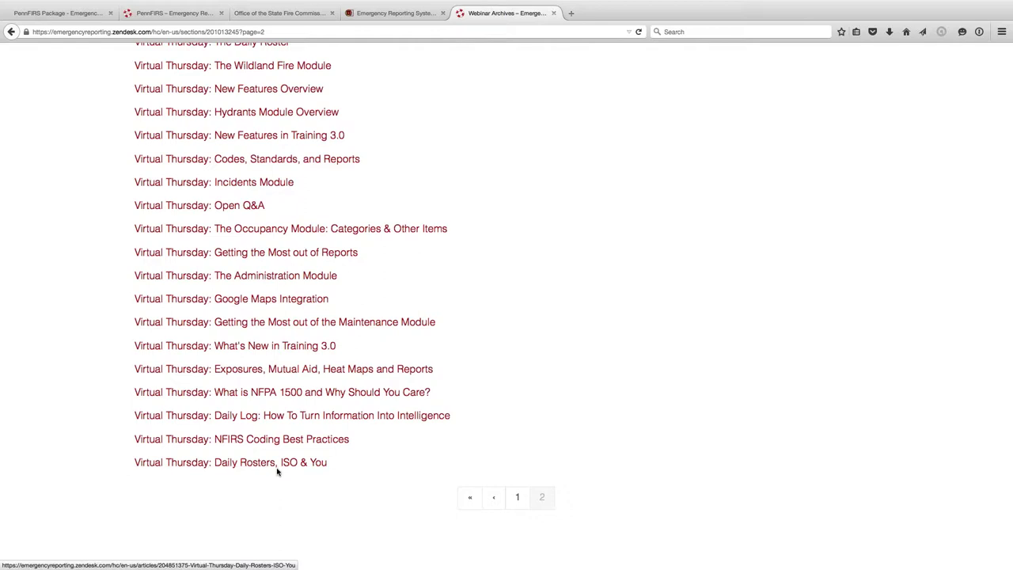
pyautogui.click(518, 497)
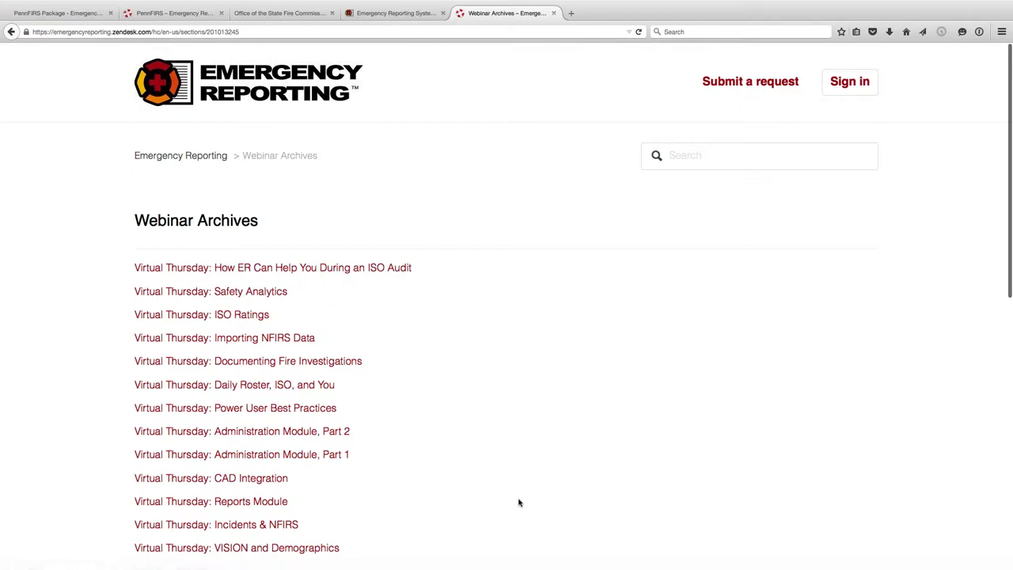
pyautogui.press('super+f')
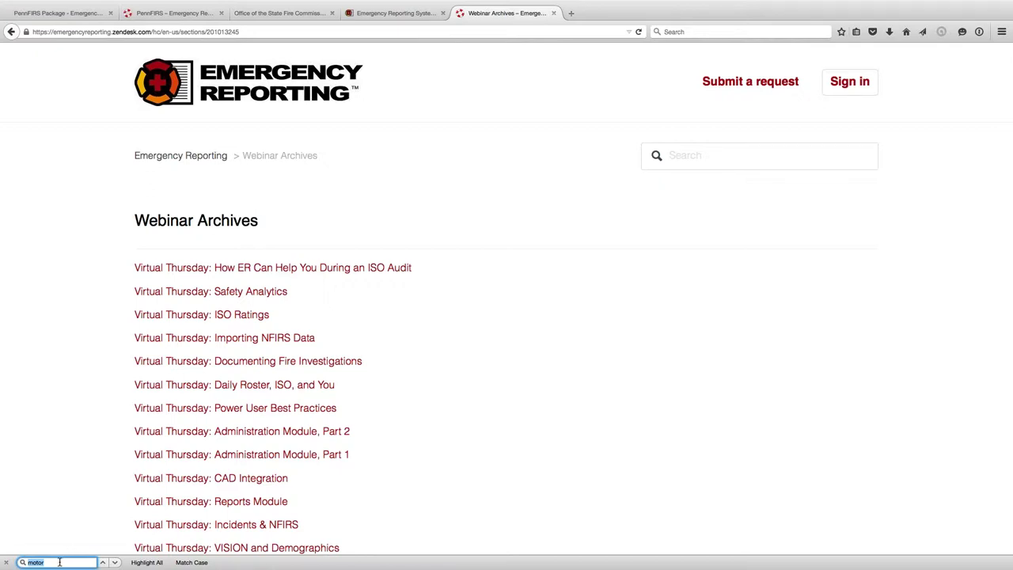
pyautogui.write('N')
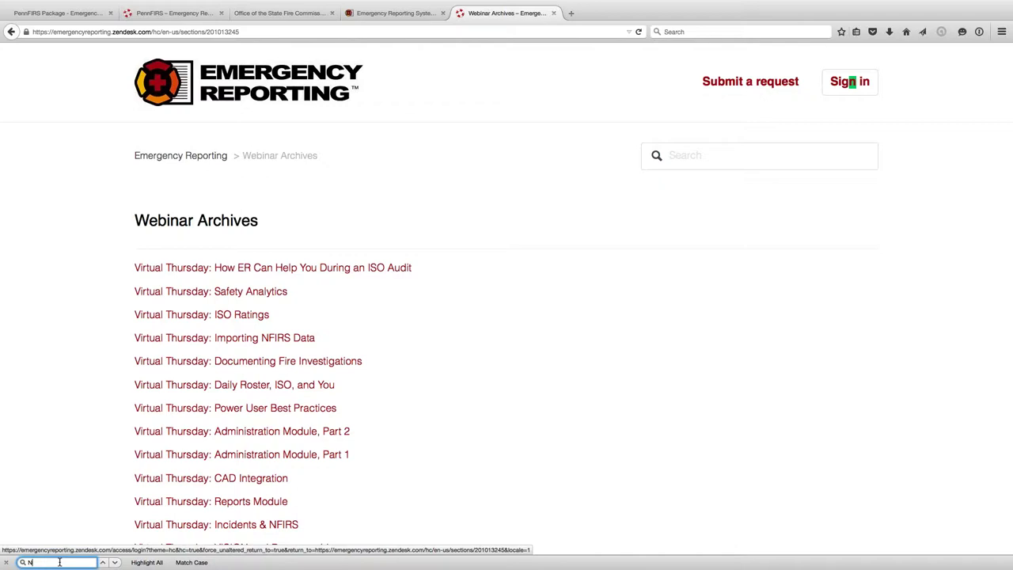
pyautogui.write('FIRS')
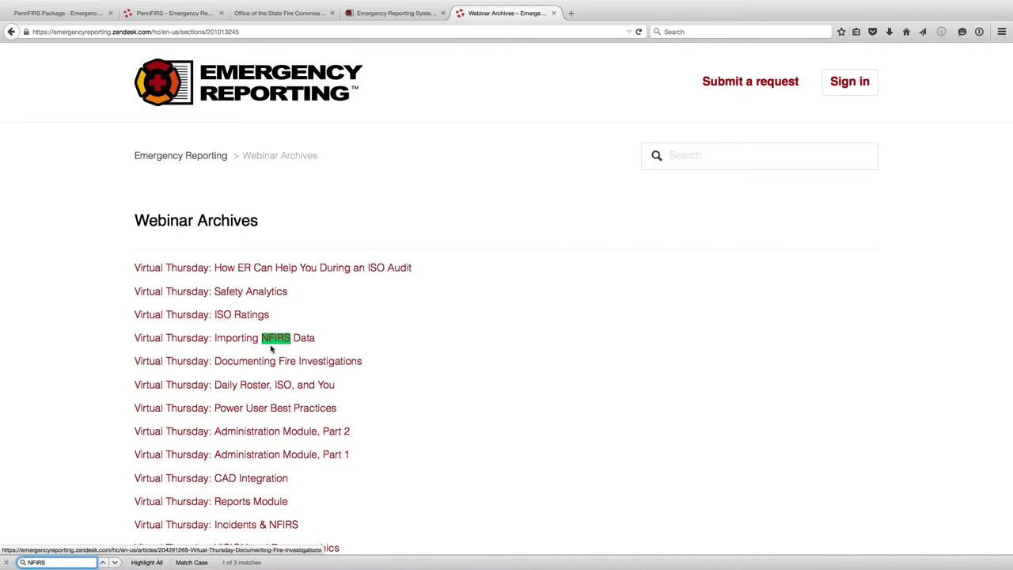
pyautogui.click(114, 562)
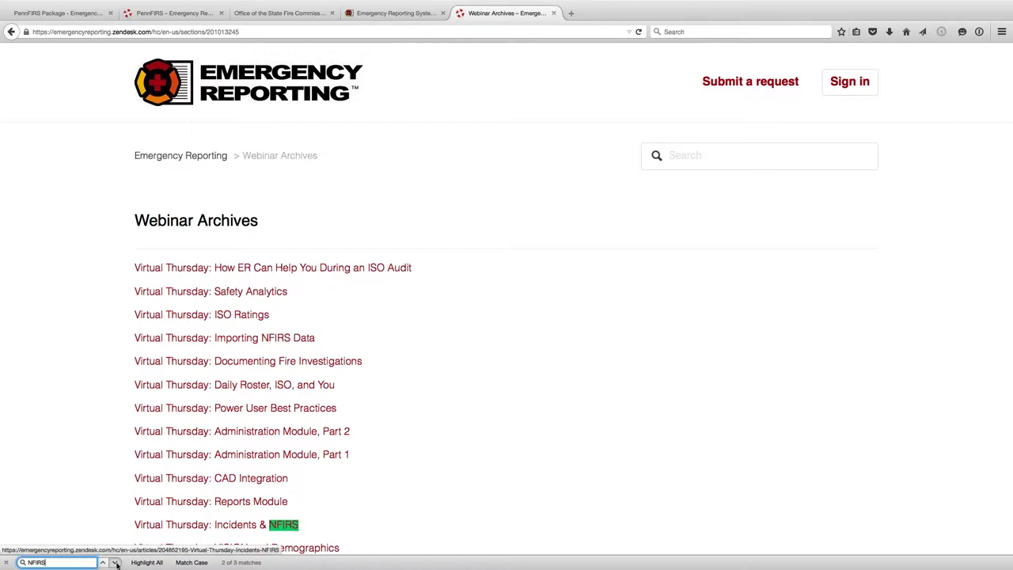
pyautogui.click(115, 562)
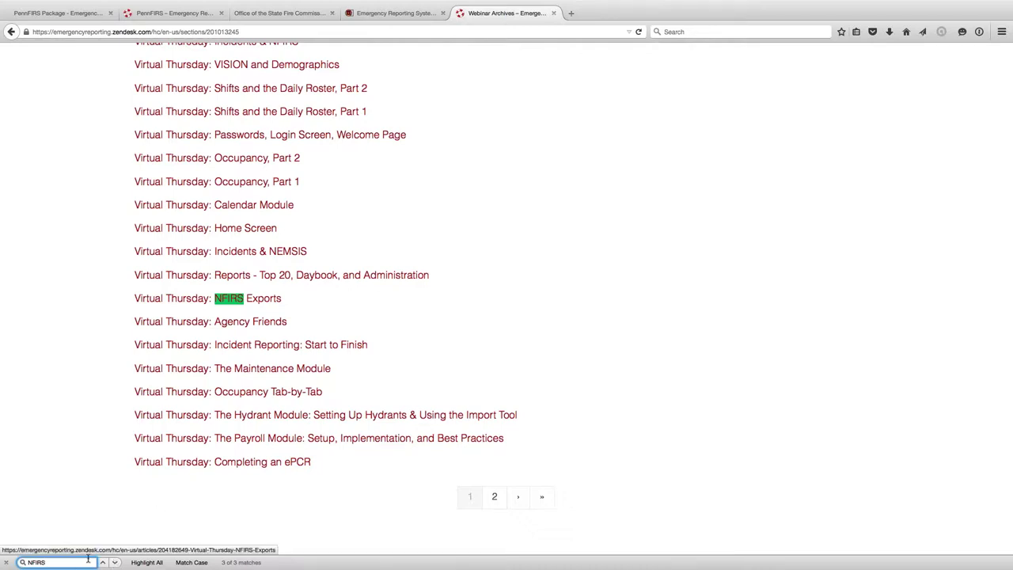
pyautogui.click(6, 562)
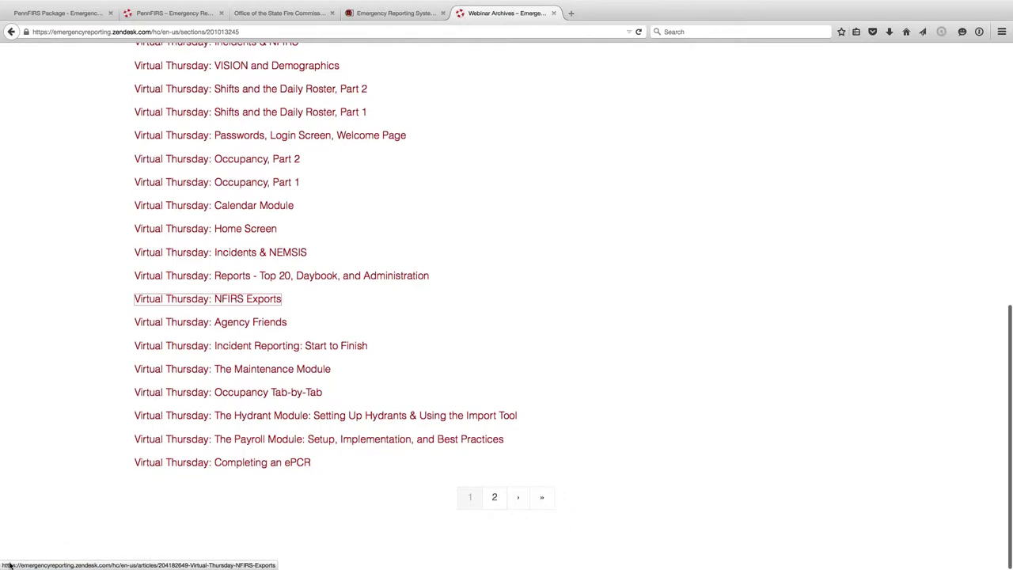
pyautogui.scroll(3, 215, 470)
pyautogui.scroll(5, 215, 470)
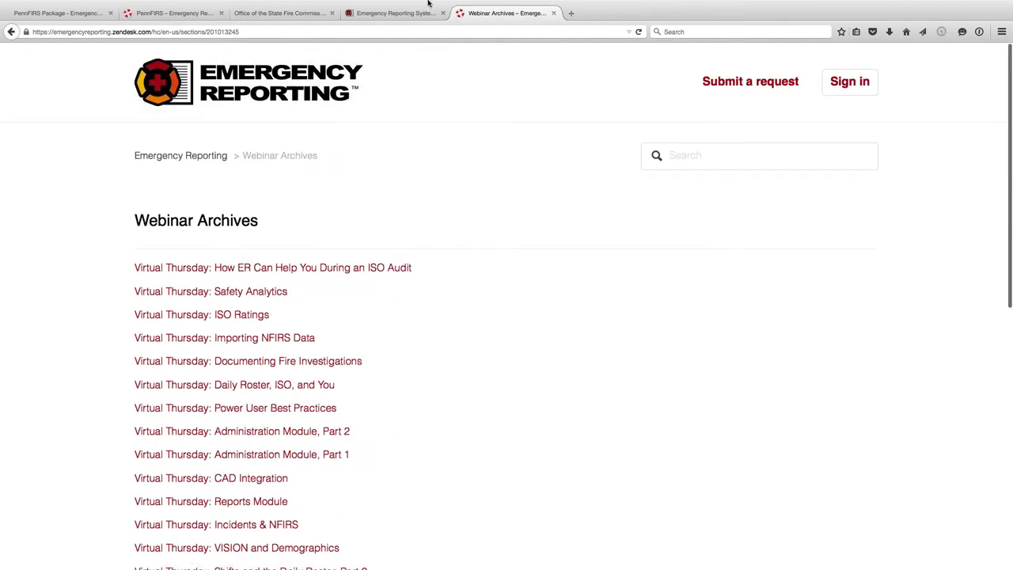
# - Switch to the Emergency Reporting Systems tab showing the 06/29/2015 daily log
pyautogui.click(410, 15)
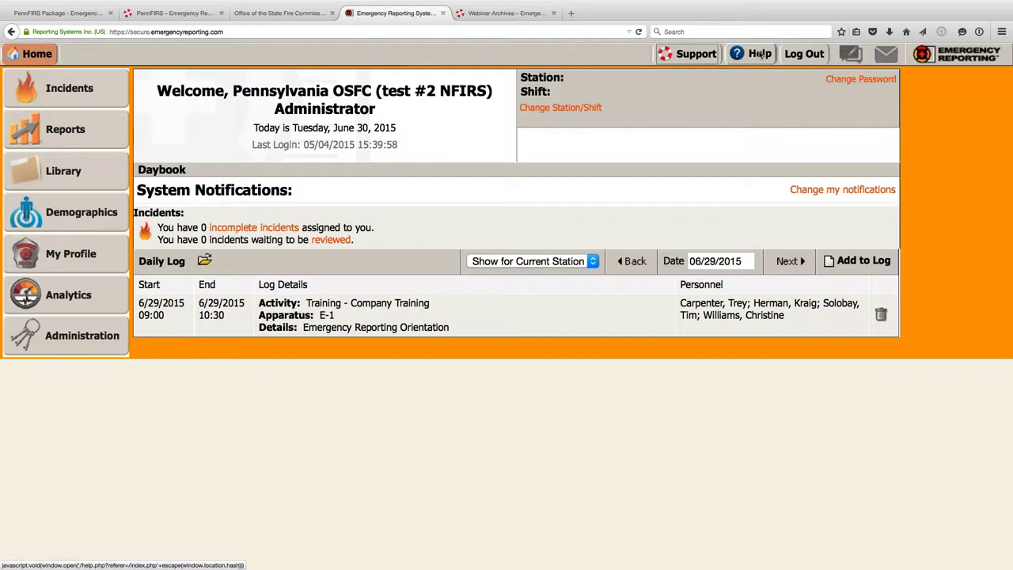
# - Read The Home Screen help article, then return to the Webinar Archives list
pyautogui.click(760, 53)
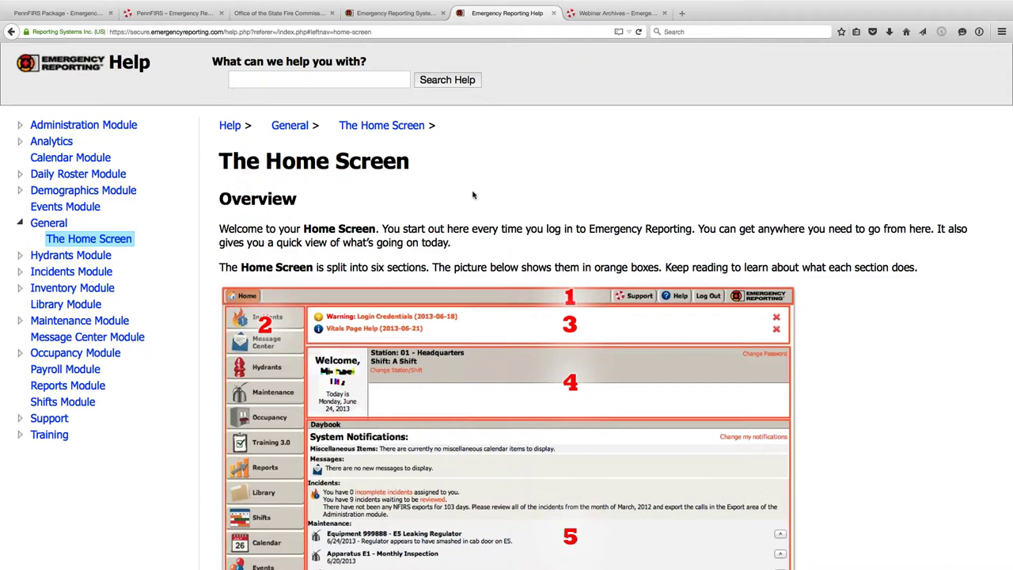
pyautogui.scroll(-1, 422, 208)
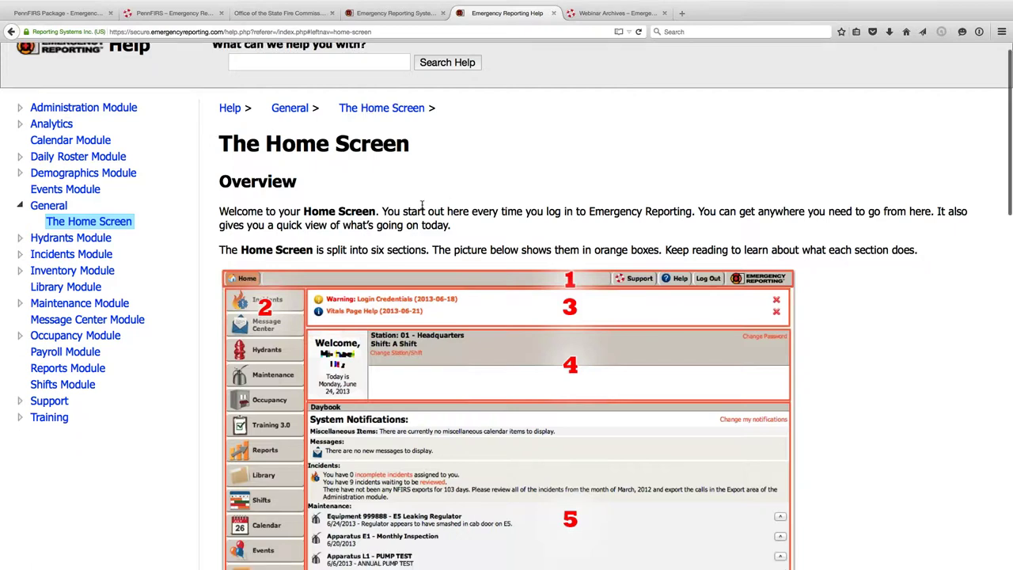
pyautogui.scroll(-1, 422, 208)
pyautogui.scroll(-1, 423, 206)
pyautogui.scroll(2, 423, 208)
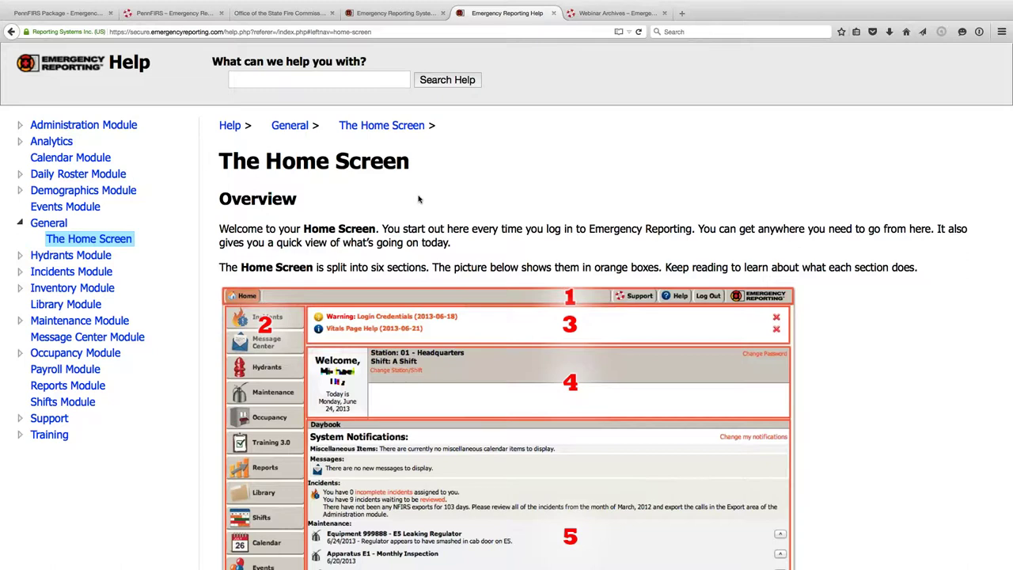
pyautogui.scroll(-5, 419, 200)
pyautogui.scroll(-4, 419, 199)
pyautogui.scroll(8, 419, 206)
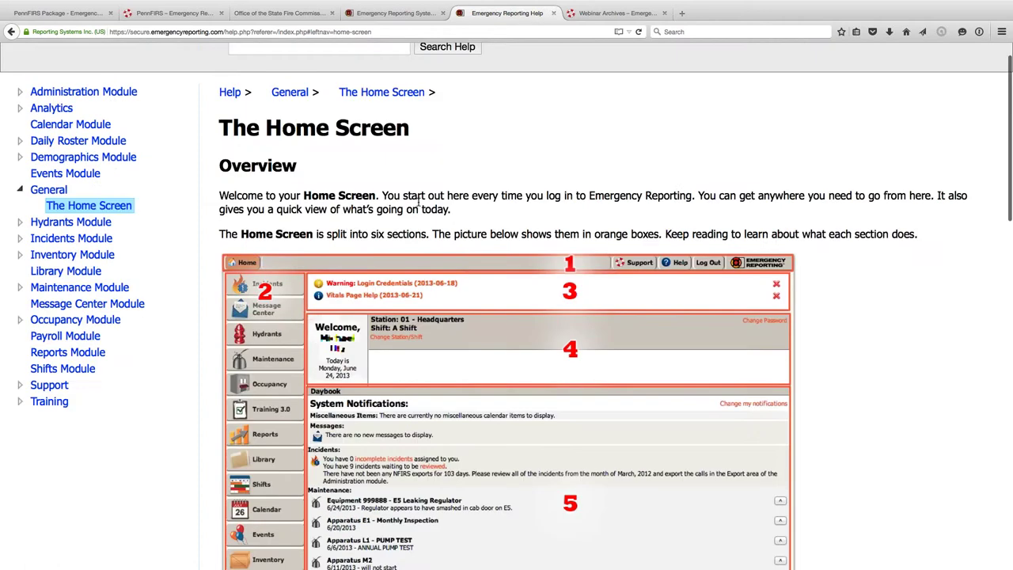
pyautogui.click(595, 13)
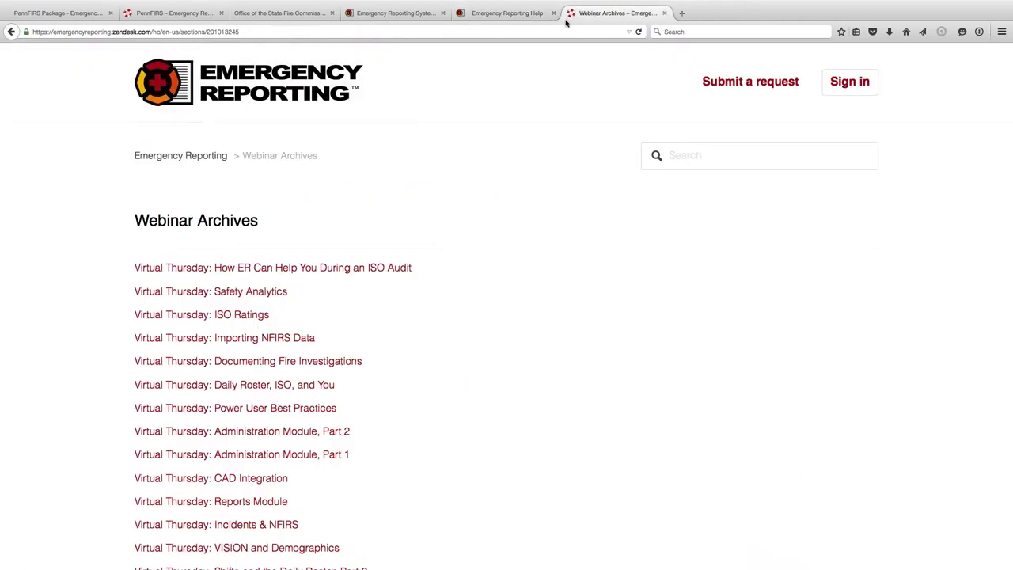
# - Load the help center home page from the logo and open a new blank tab
pyautogui.click(205, 96)
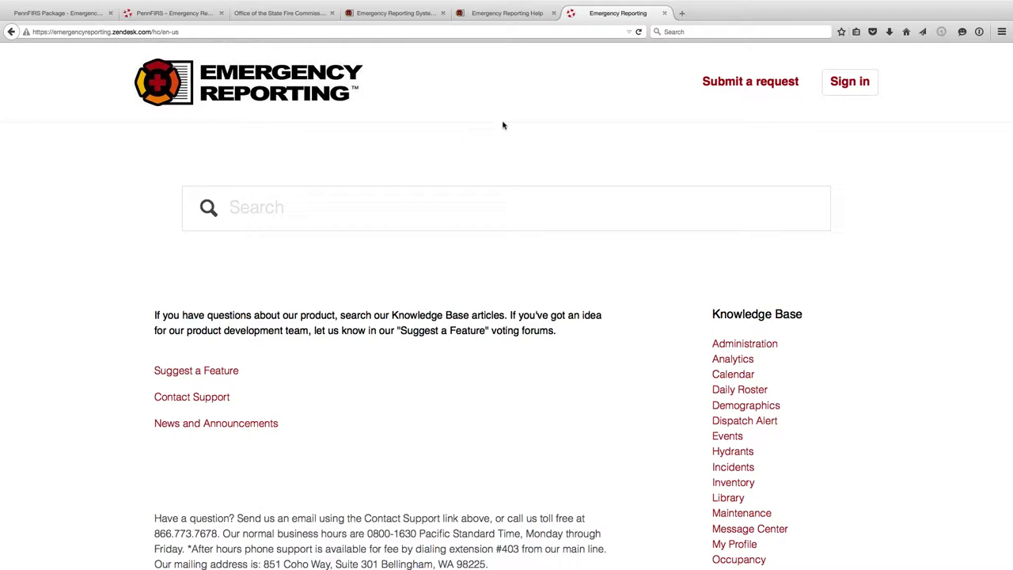
pyautogui.click(681, 13)
# - Visit feedback.emergencyreporting.com, open the 867-vote apparatus checks idea, then return to the support home
pyautogui.write('feedback.emergencyreporting.com/')
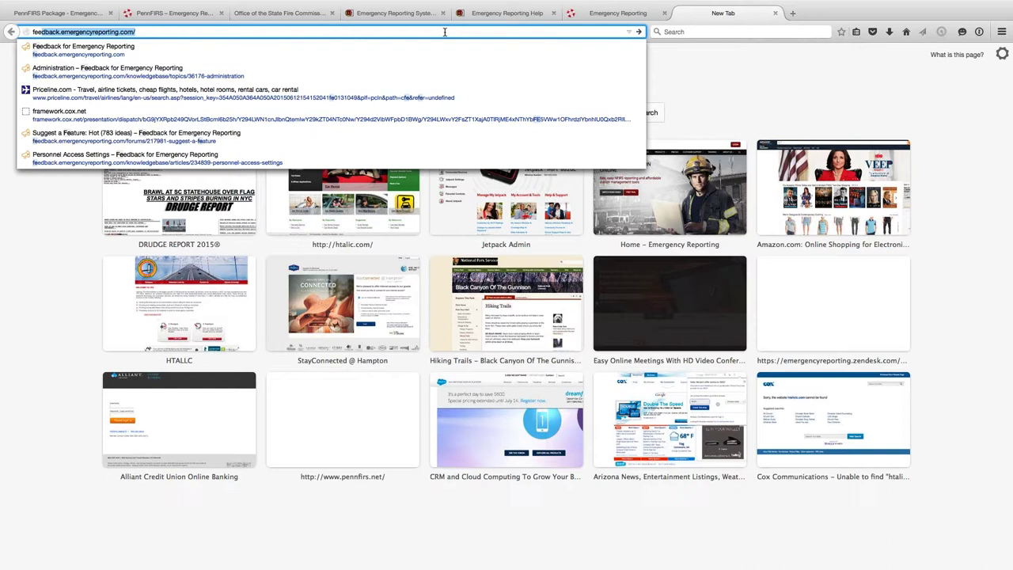
pyautogui.press('Return')
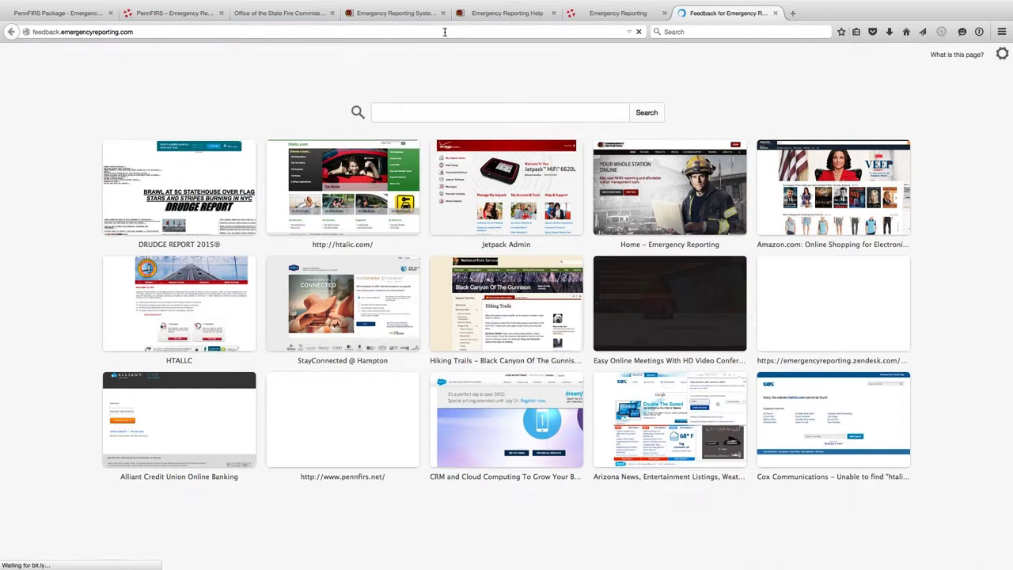
pyautogui.scroll(-1, 266, 253)
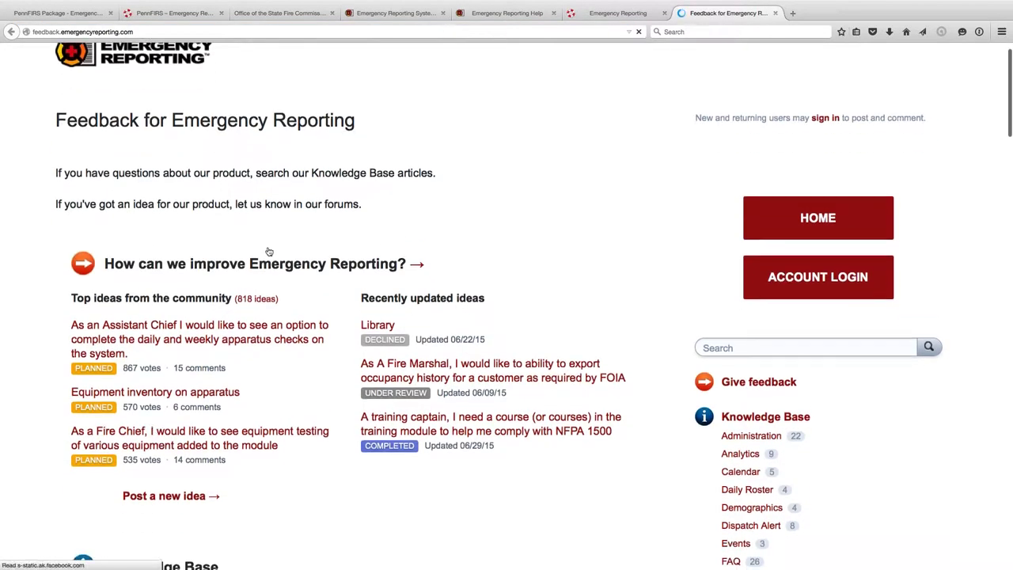
pyautogui.click(184, 325)
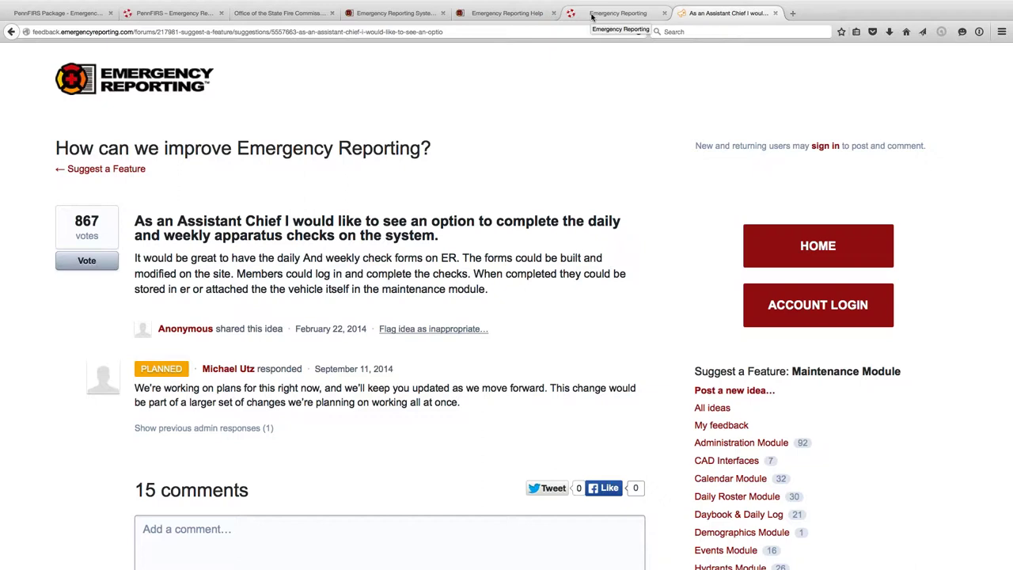
pyautogui.click(617, 14)
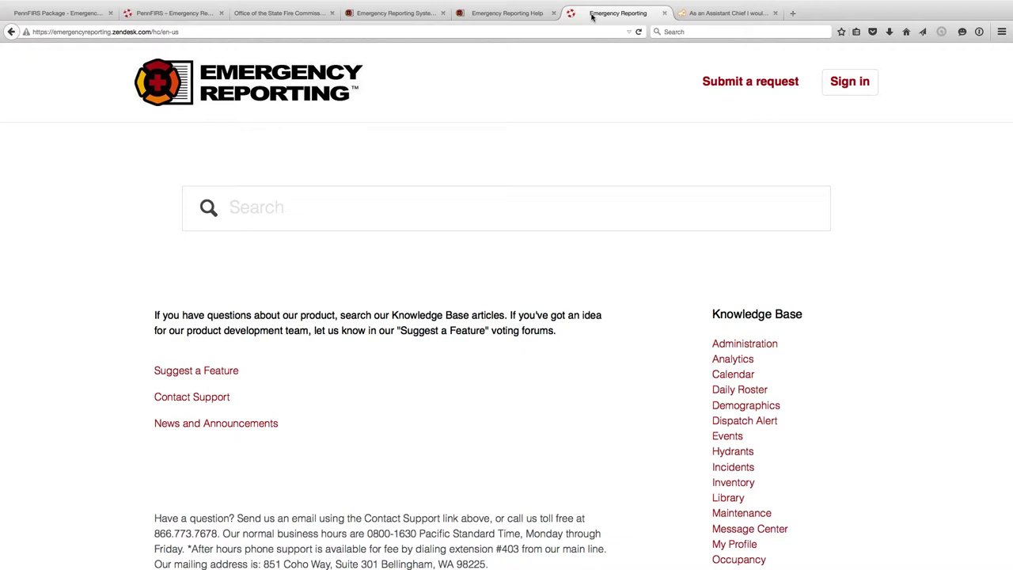
# - Return to the home dashboard and open the first suggested idea, about events posting to the daily log
pyautogui.click(506, 14)
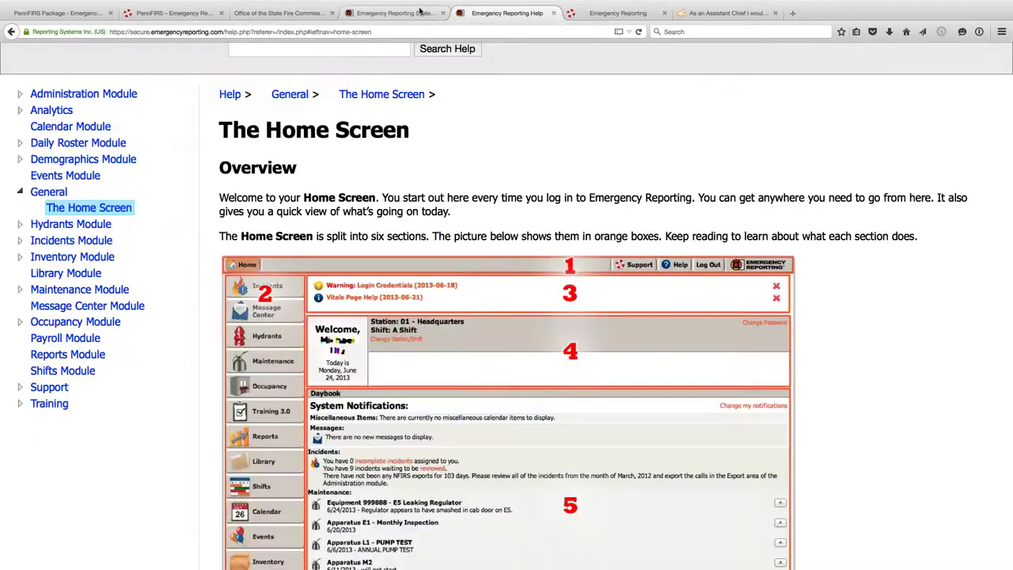
pyautogui.click(423, 11)
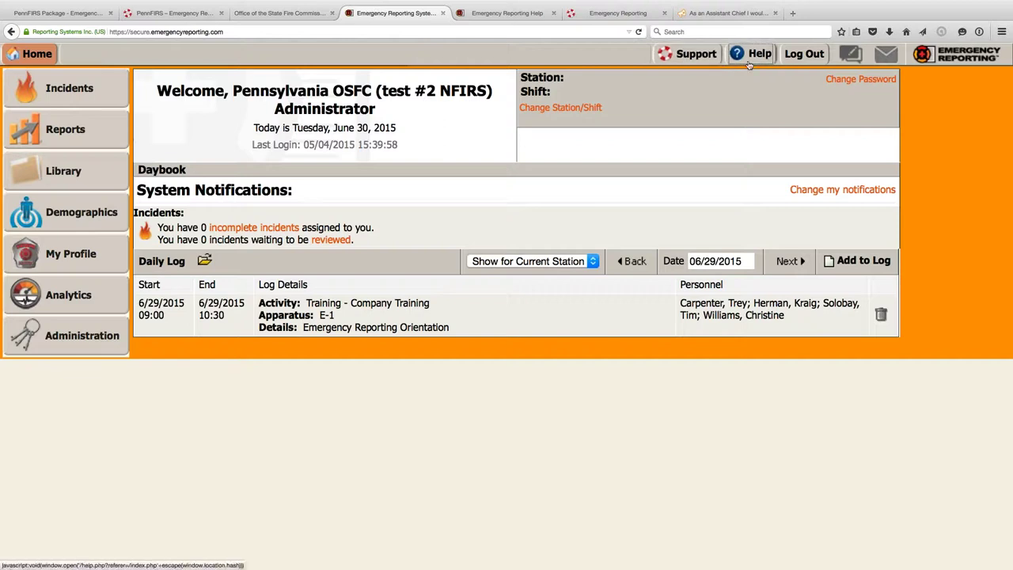
pyautogui.click(850, 55)
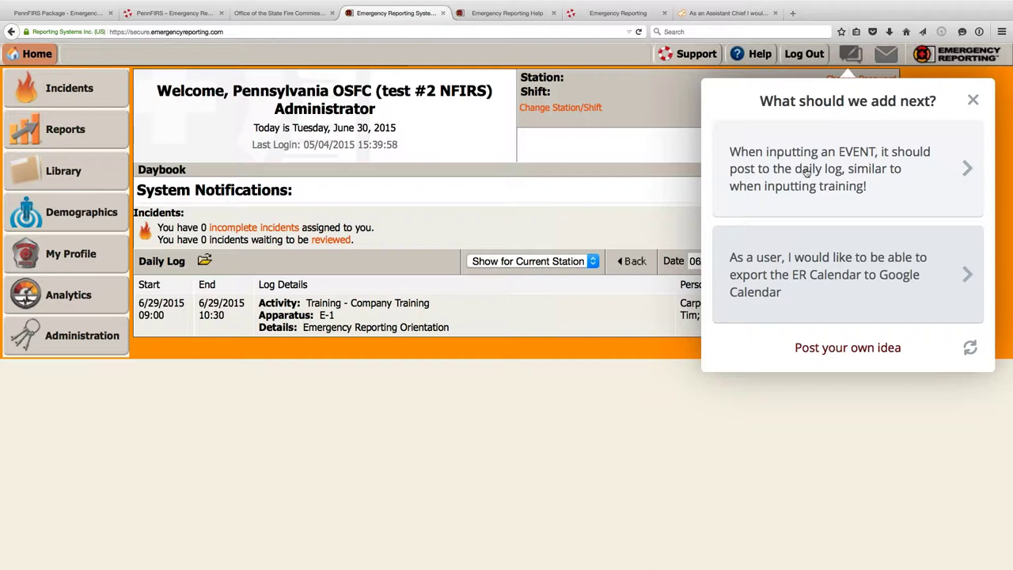
pyautogui.click(847, 173)
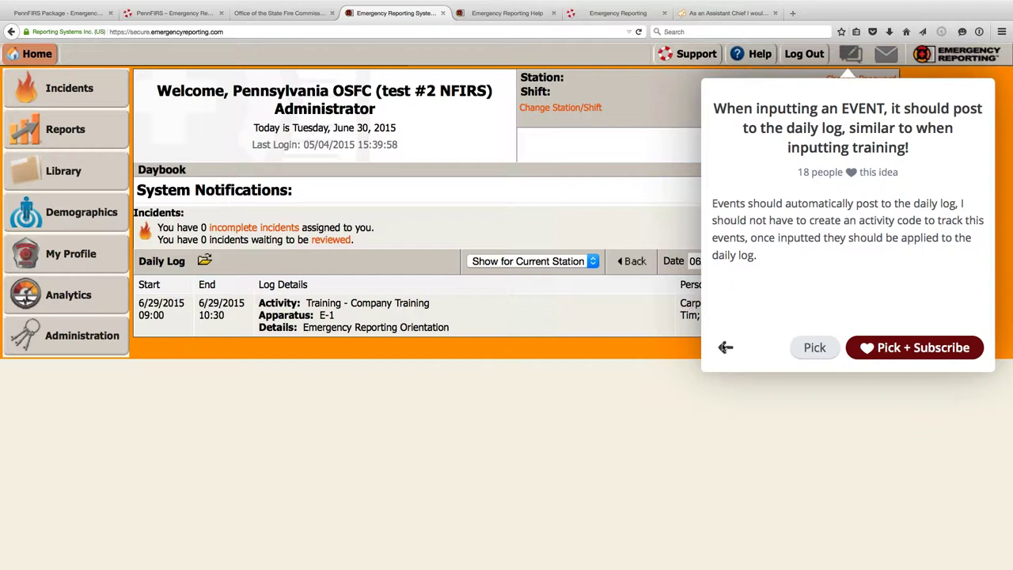
# - Refresh the ideas to calendar migration and recurring inspections, then close the suggestions panel
pyautogui.click(724, 347)
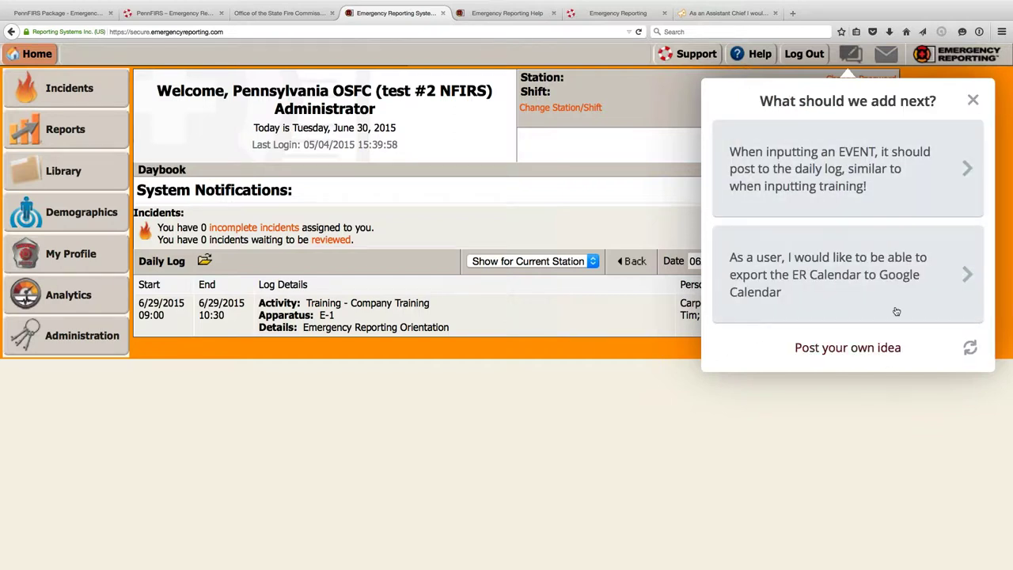
pyautogui.click(968, 350)
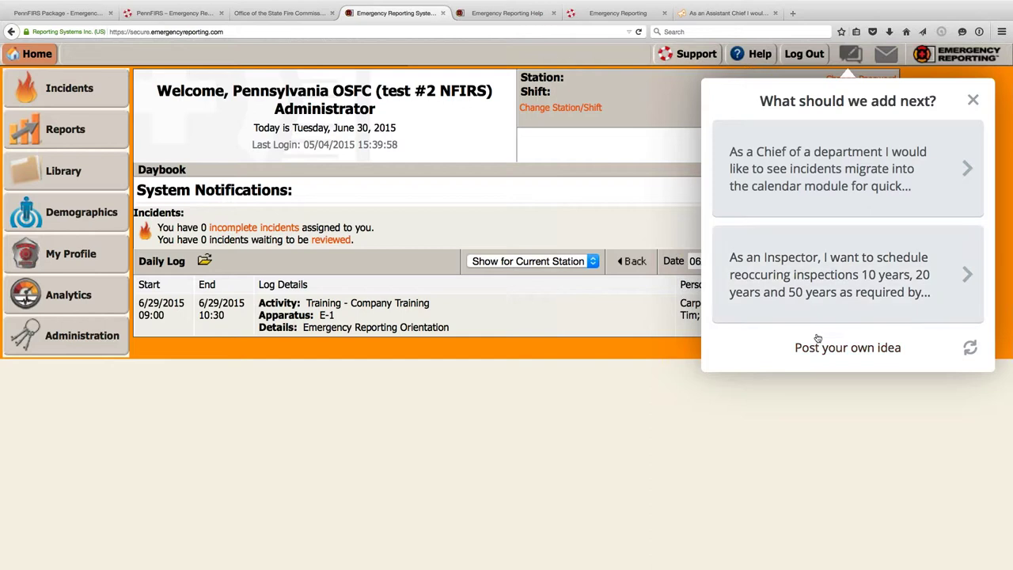
pyautogui.moveTo(887, 53)
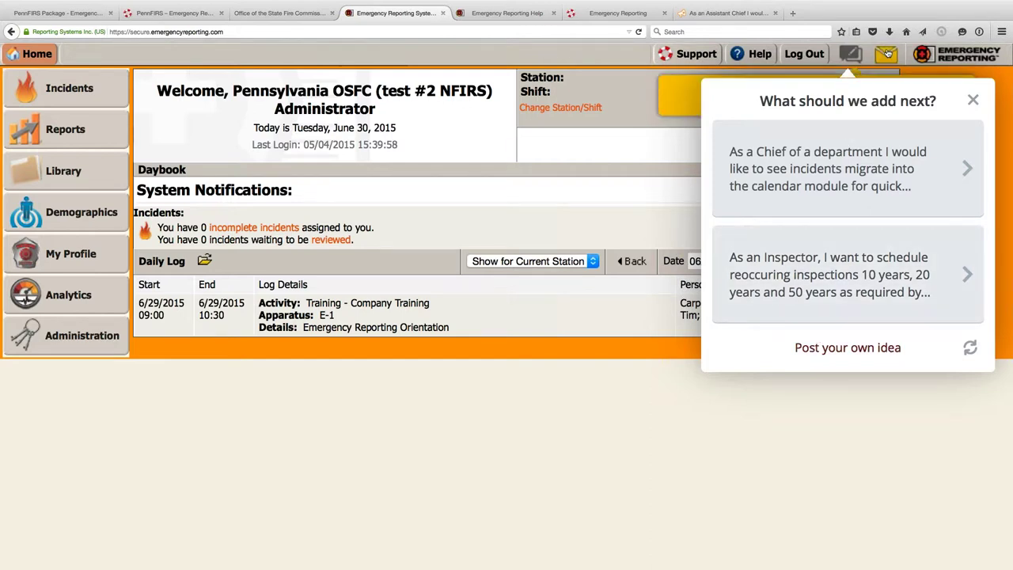
pyautogui.click(973, 100)
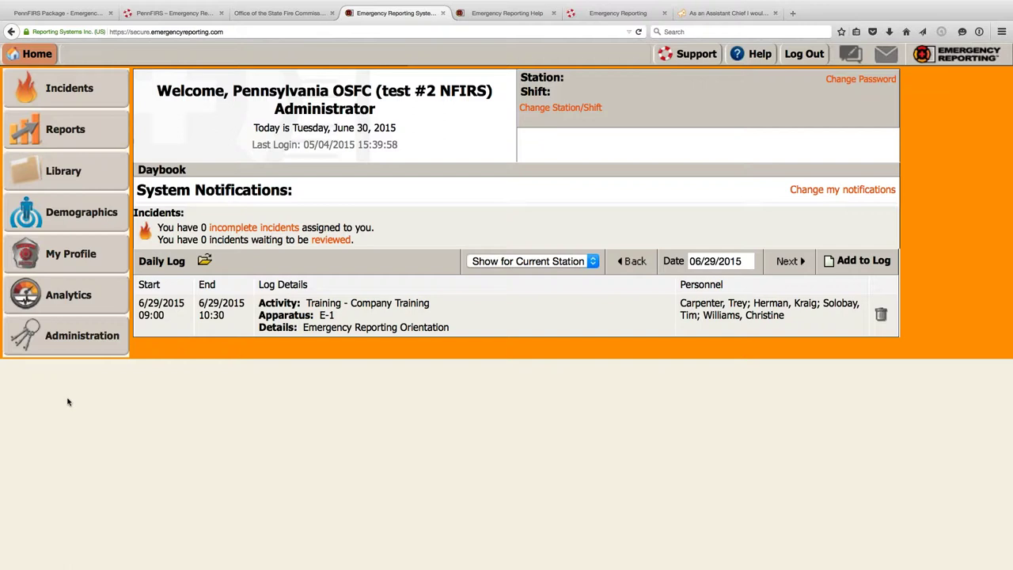
pyautogui.click(72, 98)
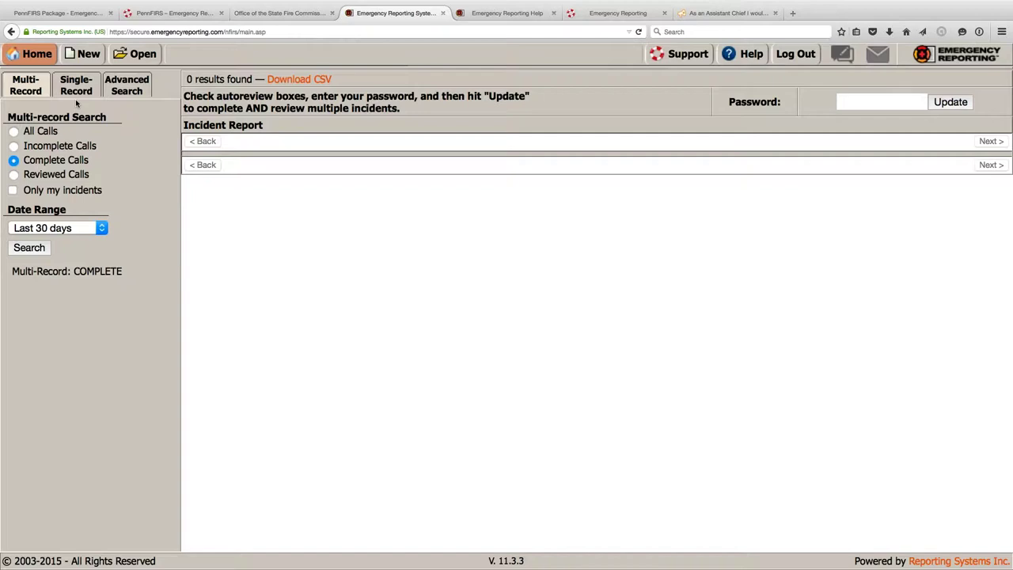
# - Search incidents for All Calls over All time, which finds the 411 spill incident 2015-1
pyautogui.click(30, 130)
pyautogui.click(31, 247)
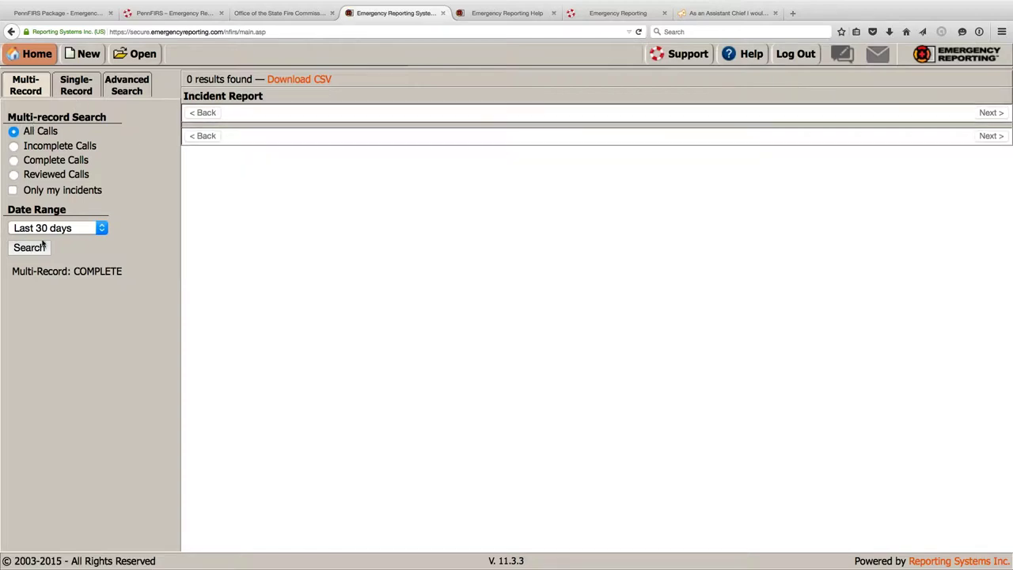
pyautogui.click(100, 230)
pyautogui.click(31, 278)
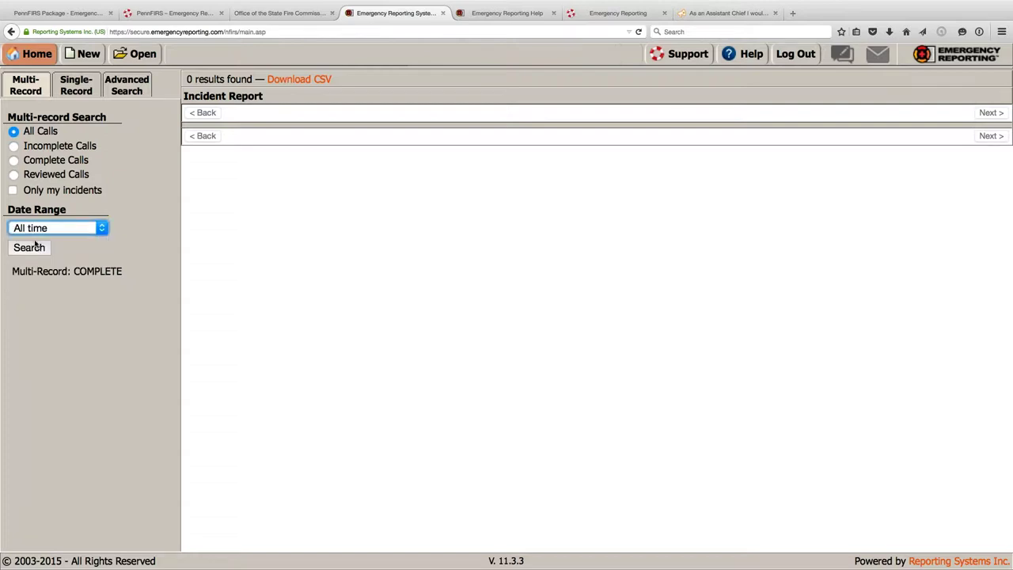
pyautogui.click(30, 248)
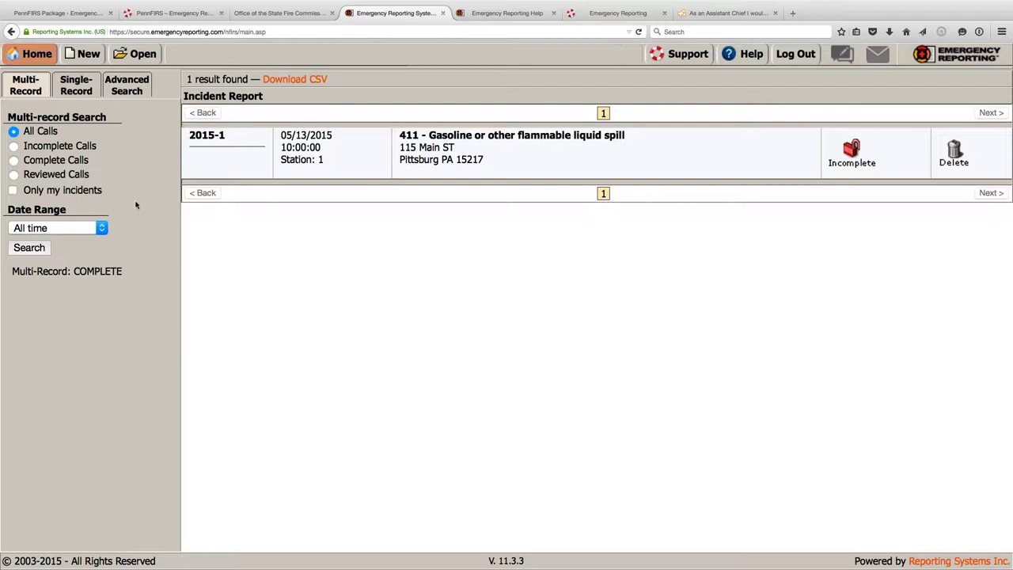
pyautogui.click(36, 53)
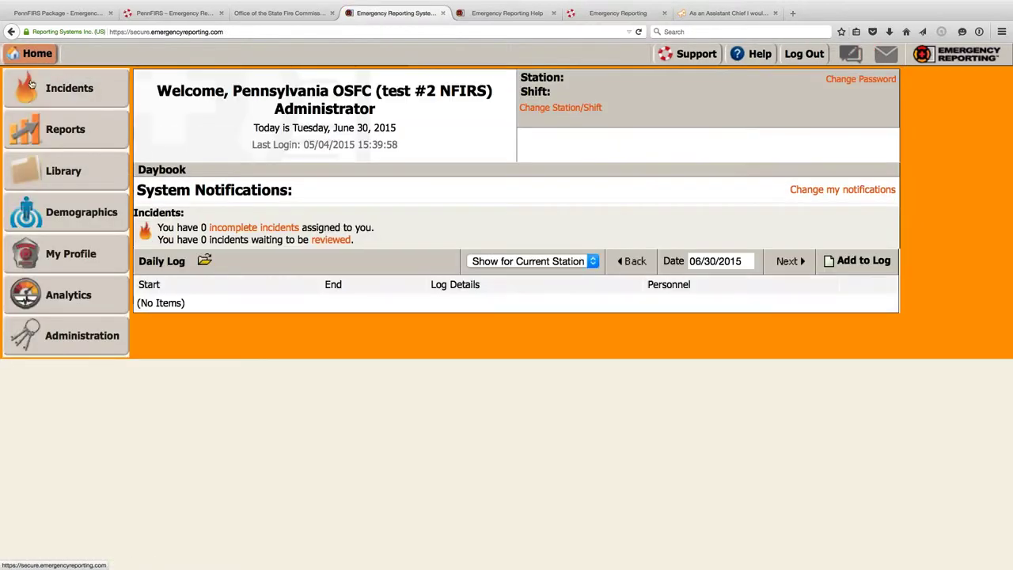
# - Go back to the Home page and reopen the Incidents search listing incident 2015-1
pyautogui.click(41, 90)
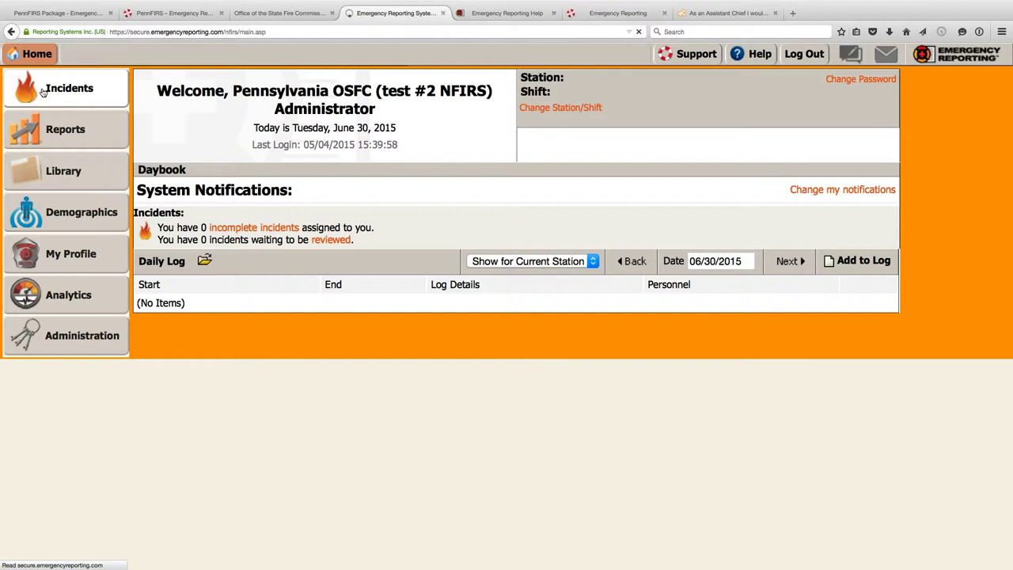
pyautogui.click(44, 92)
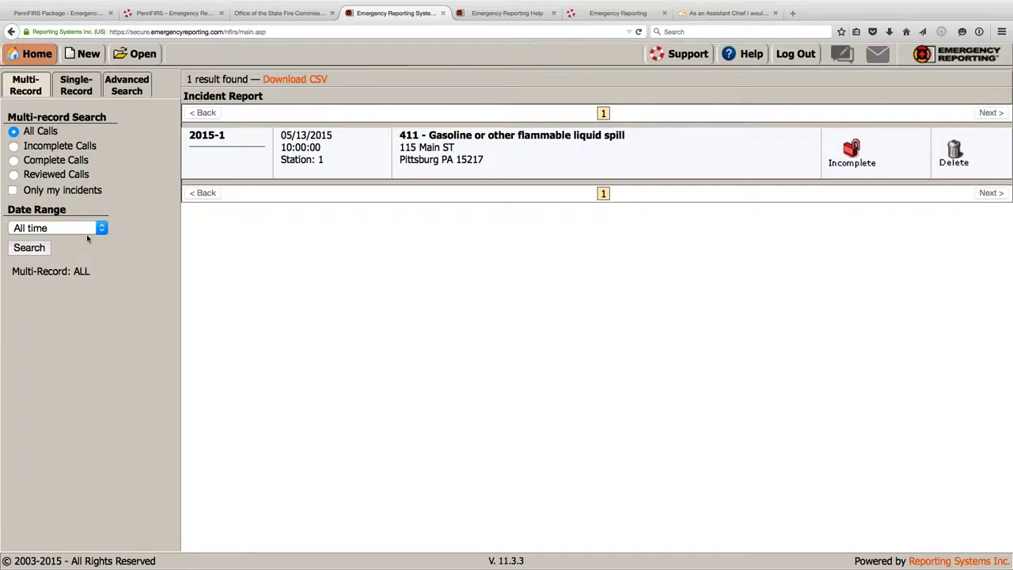
pyautogui.click(98, 229)
# - Change the incident Date Range to Last 30 days and review the range options without changing it
pyautogui.click(81, 240)
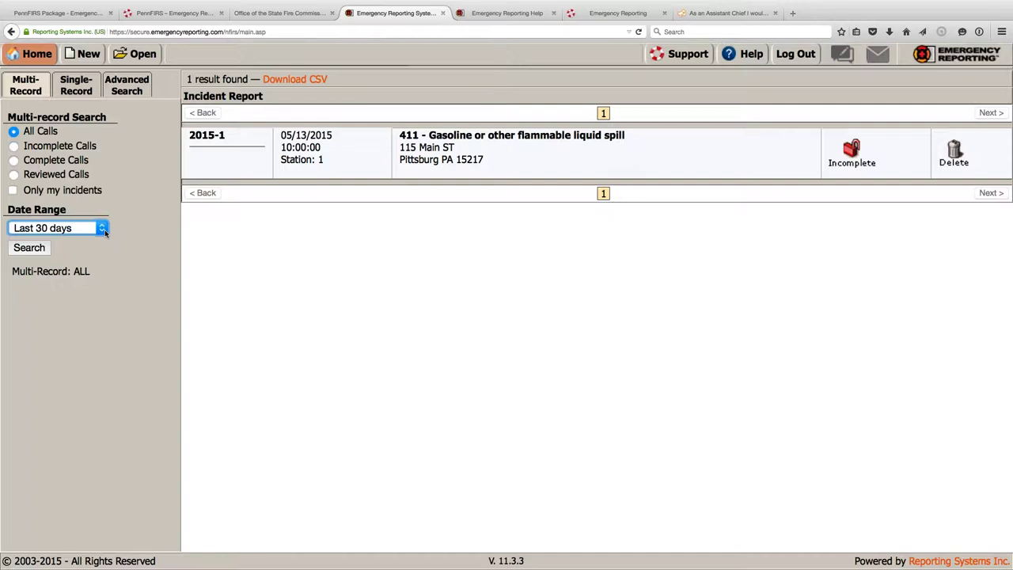
pyautogui.click(105, 233)
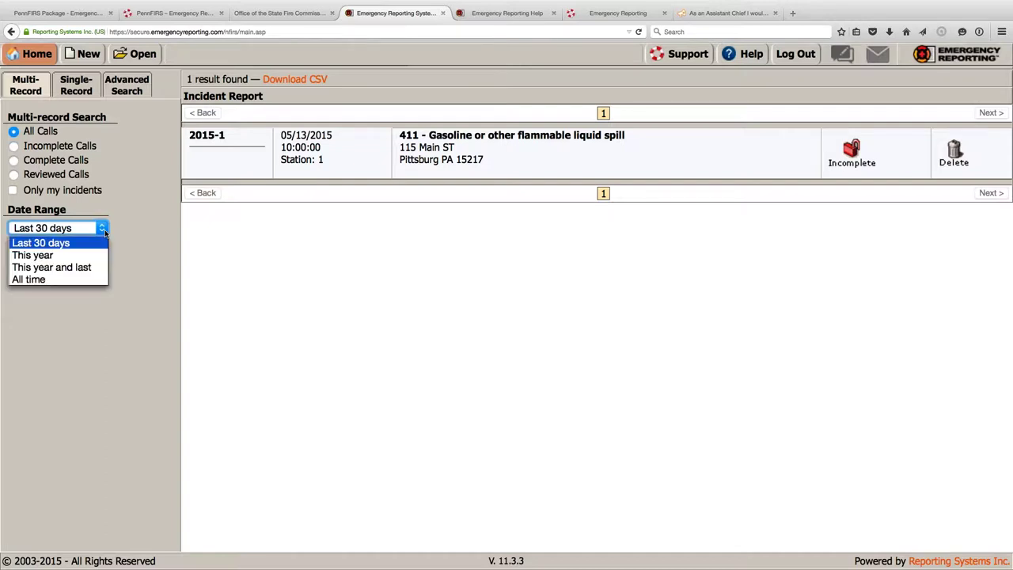
pyautogui.click(83, 304)
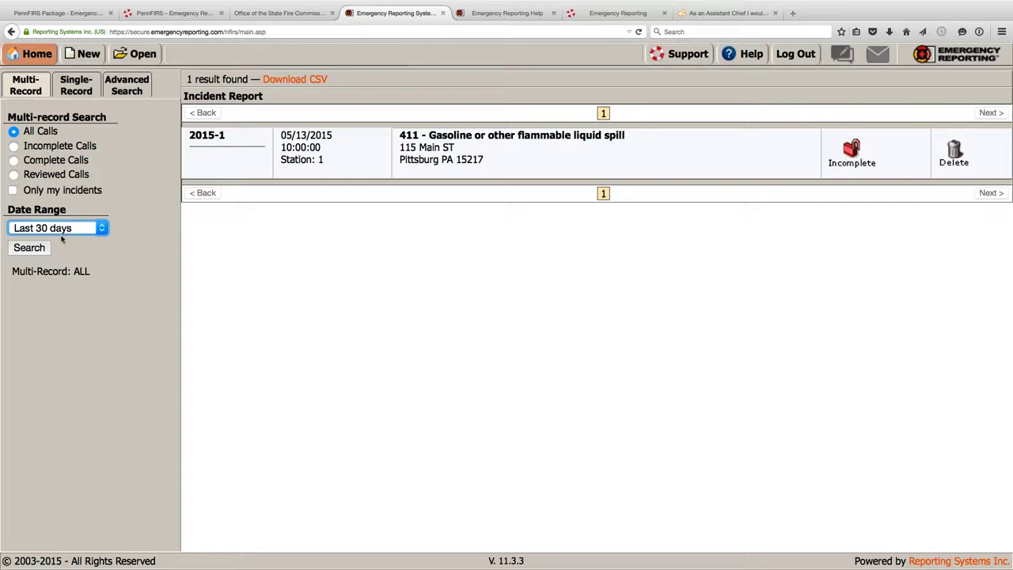
pyautogui.click(102, 227)
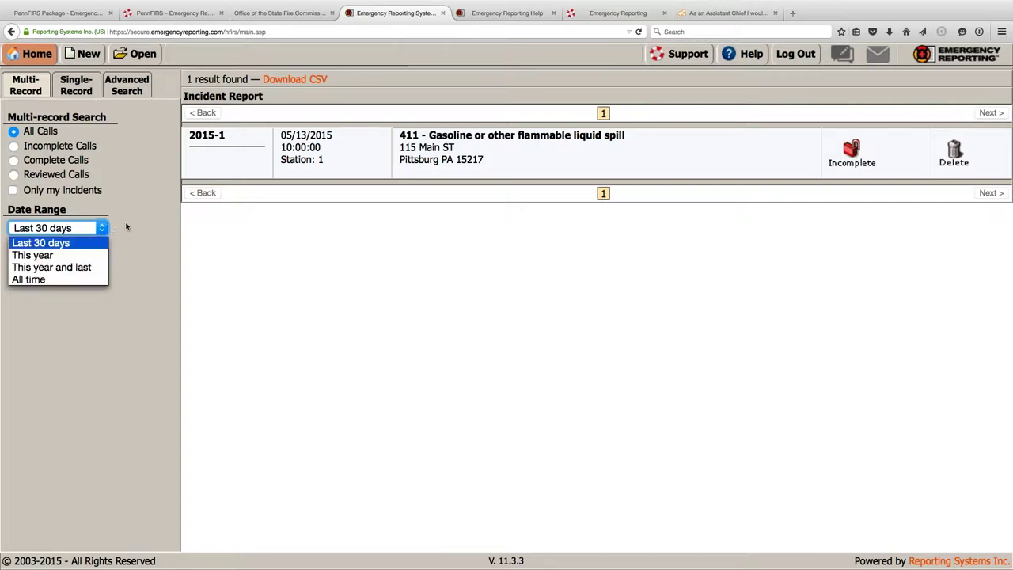
pyautogui.click(118, 232)
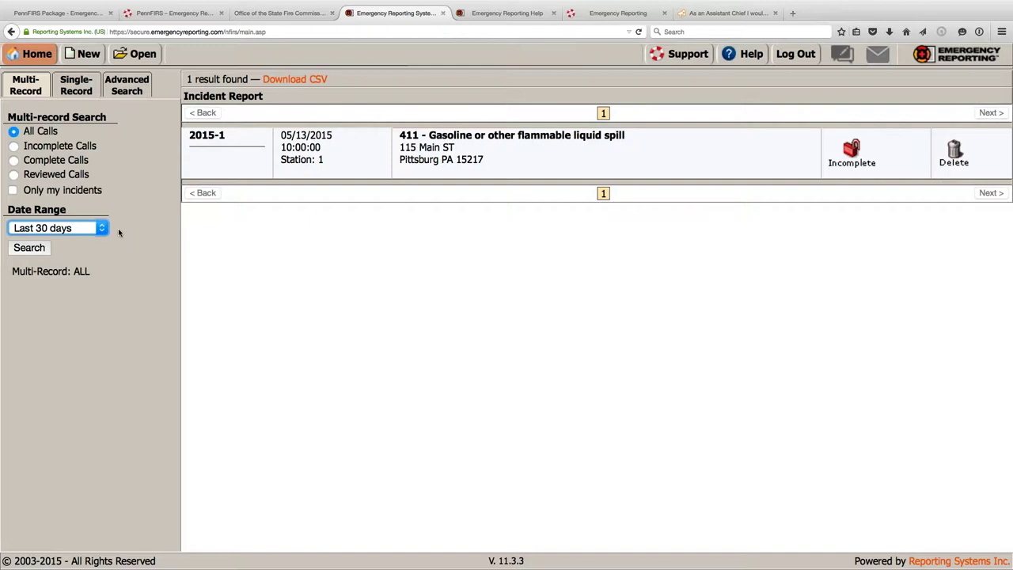
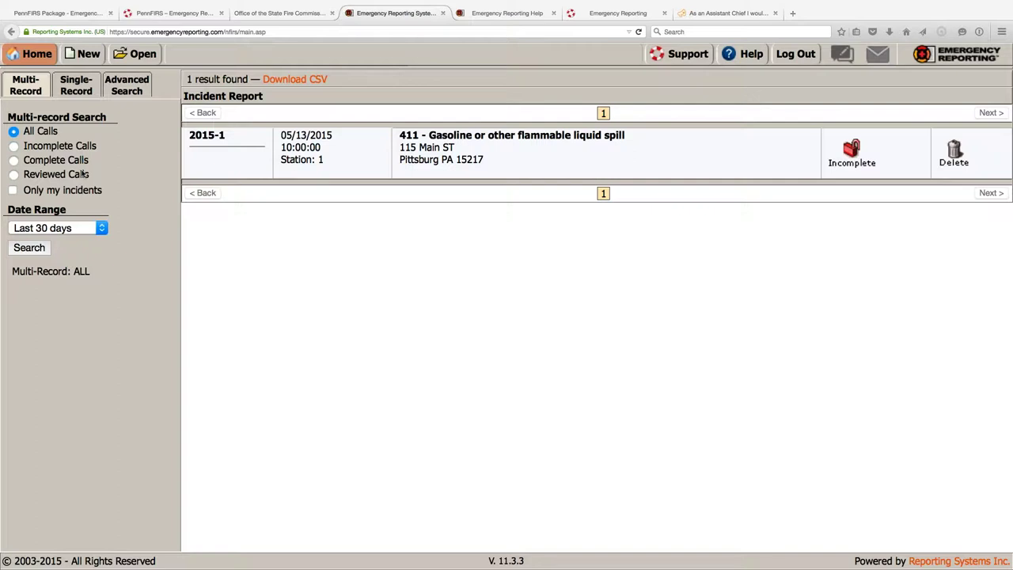
# - Switch to the Single-Record tab, then open the Advanced Search panel while 2015-1 stays listed
pyautogui.click(74, 83)
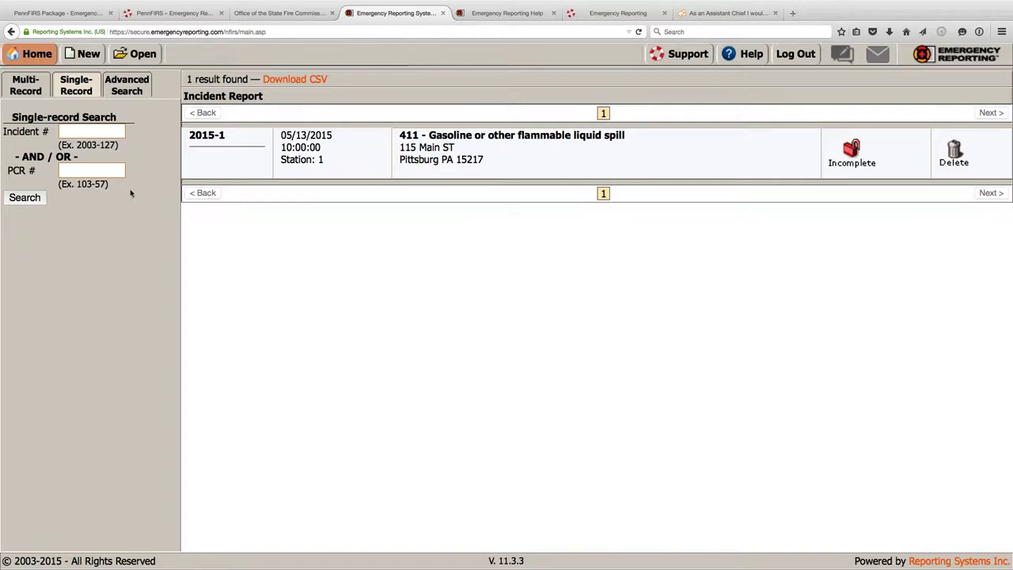
pyautogui.click(115, 91)
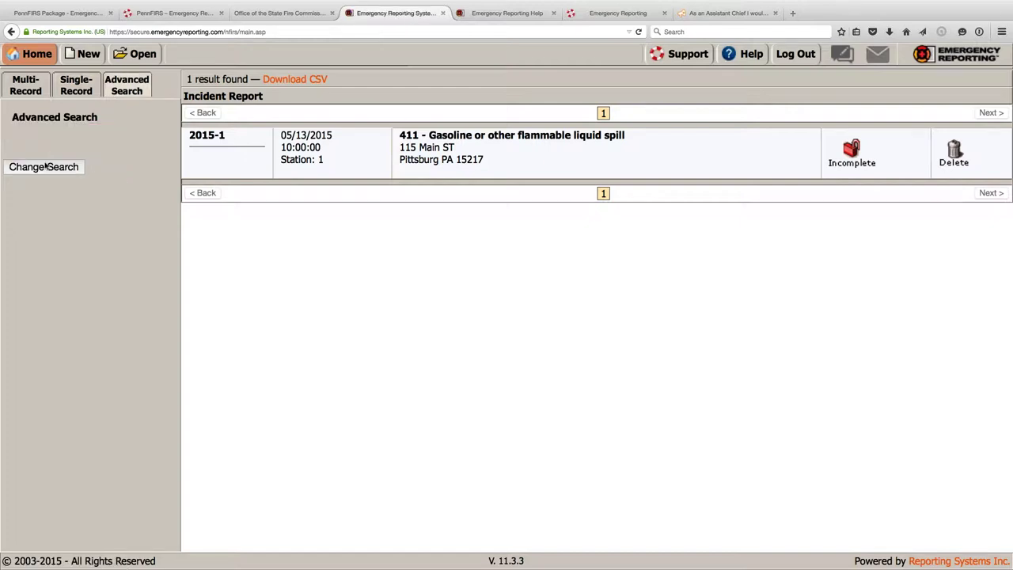
# - Open the search options checklist and add an Assigned To criterion with a chosen user
pyautogui.click(46, 166)
pyautogui.scroll(-2, 328, 239)
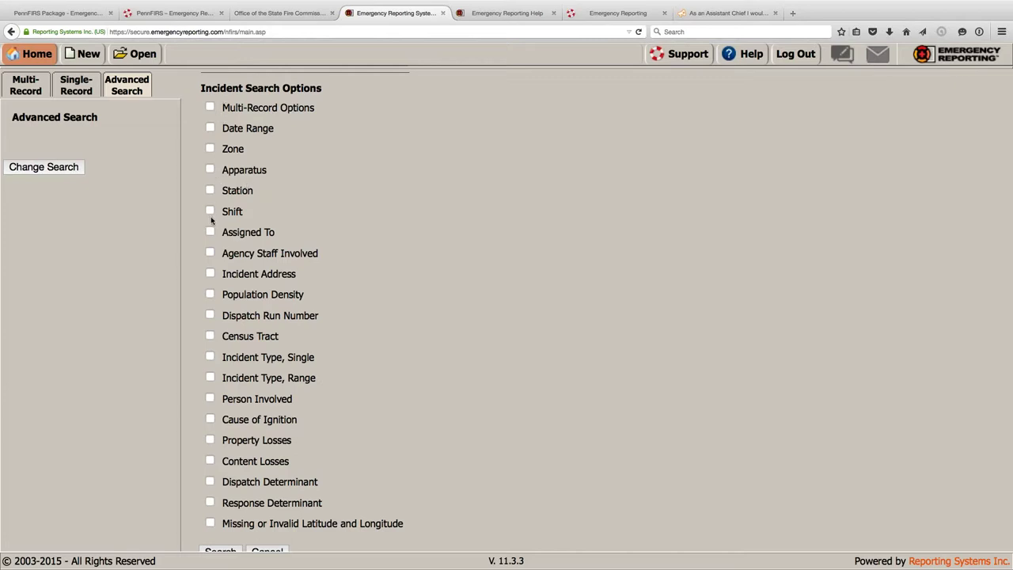
pyautogui.click(210, 231)
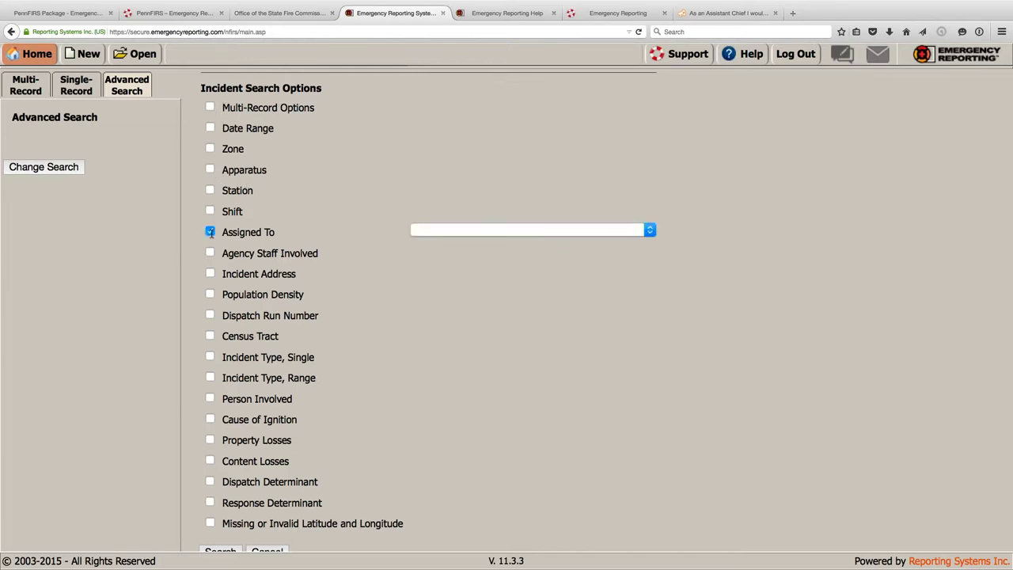
pyautogui.click(465, 229)
pyautogui.click(453, 292)
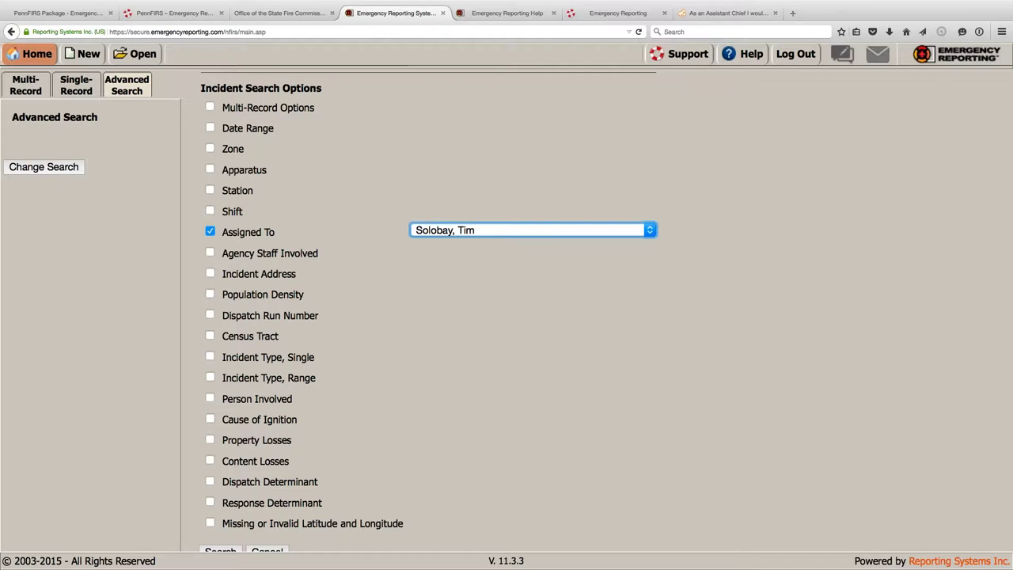
# - Try an Incident Address criterion, then untick both Incident Address and Assigned To
pyautogui.click(210, 273)
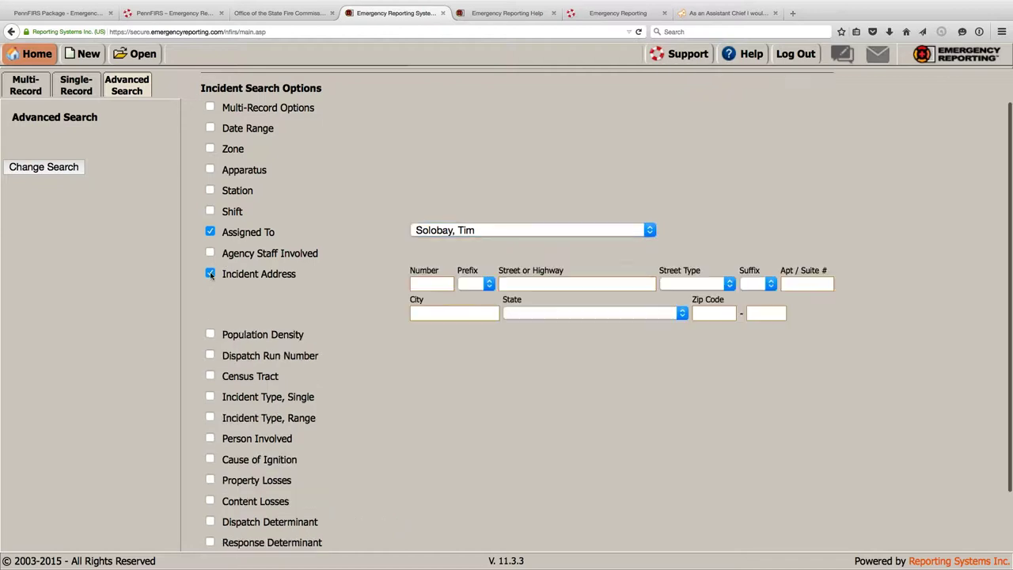
pyautogui.click(531, 283)
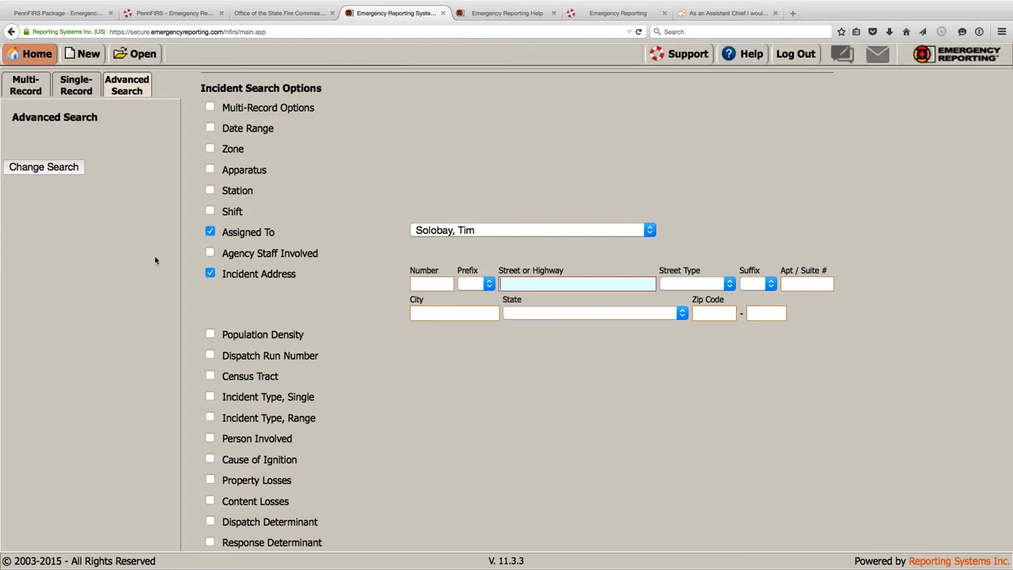
pyautogui.scroll(-3, 222, 255)
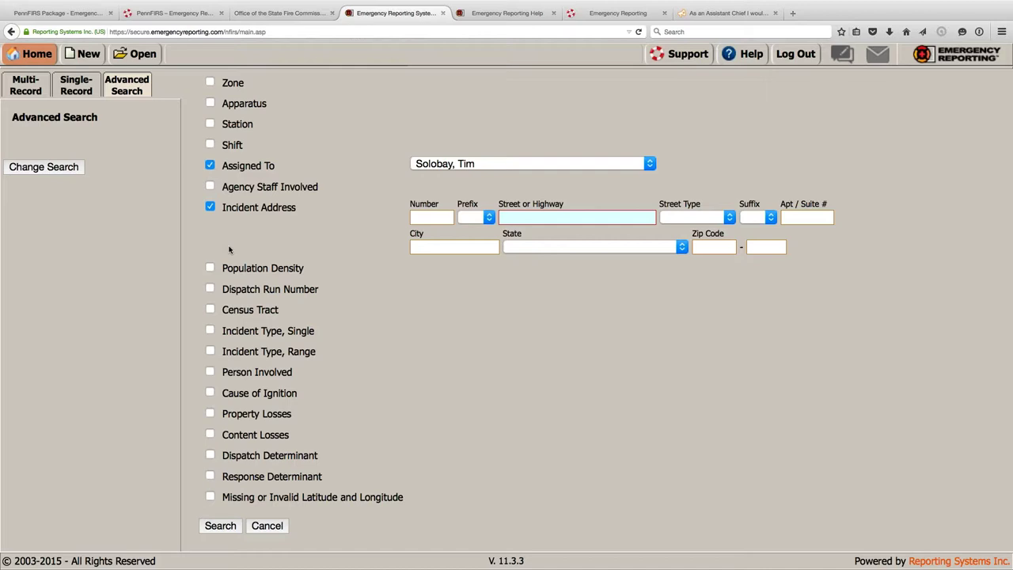
pyautogui.click(210, 206)
pyautogui.click(209, 205)
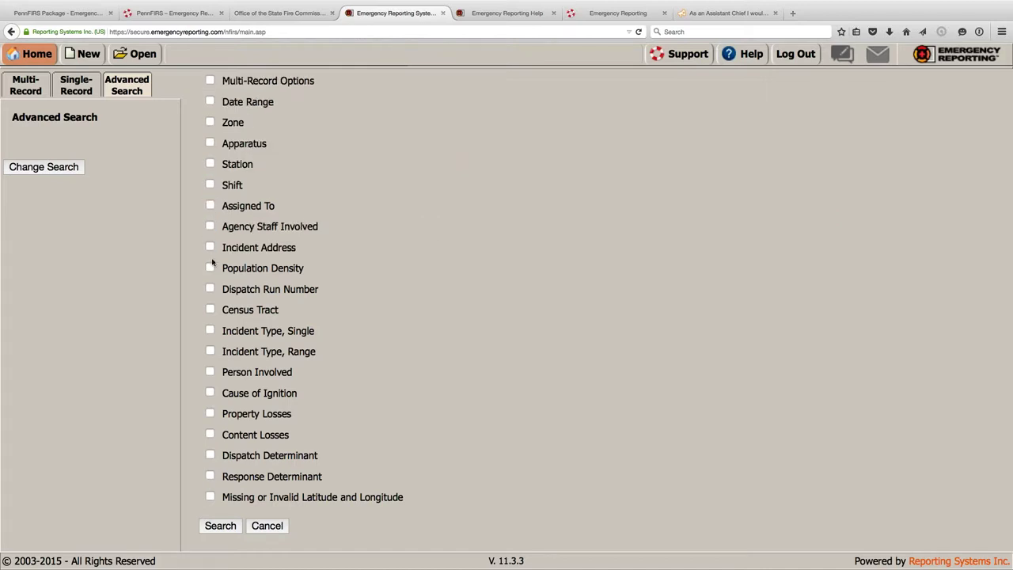
# - Add a single Incident Type of 111 - Building fire, then run the multi-record all-calls, all-time search
pyautogui.click(209, 331)
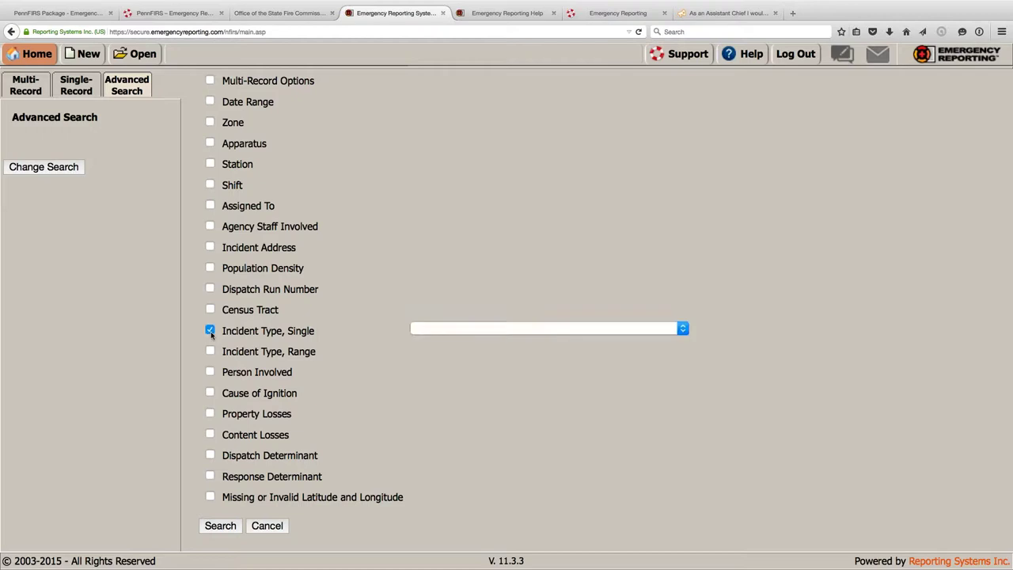
pyautogui.click(478, 329)
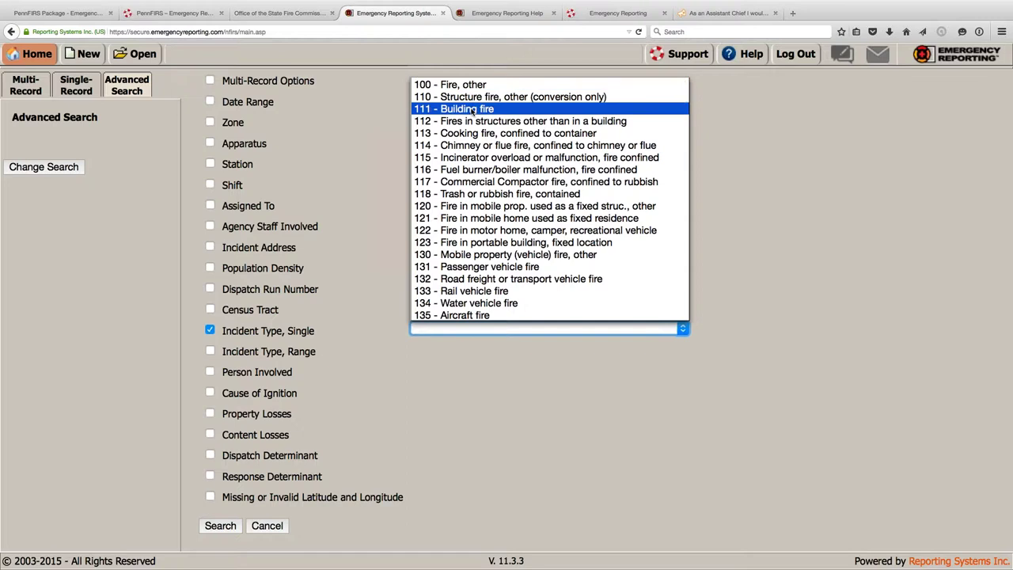
pyautogui.click(473, 112)
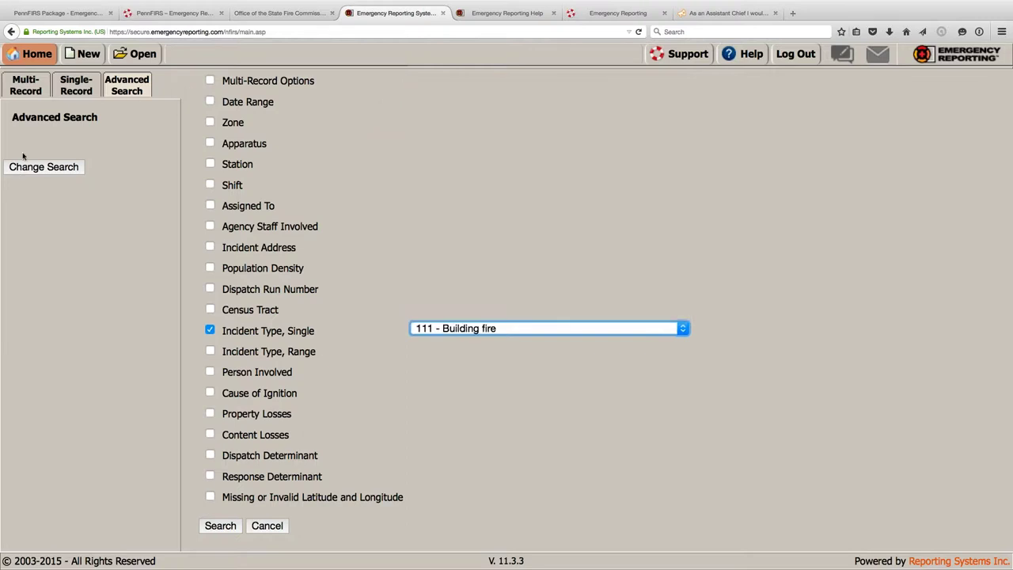
pyautogui.click(25, 85)
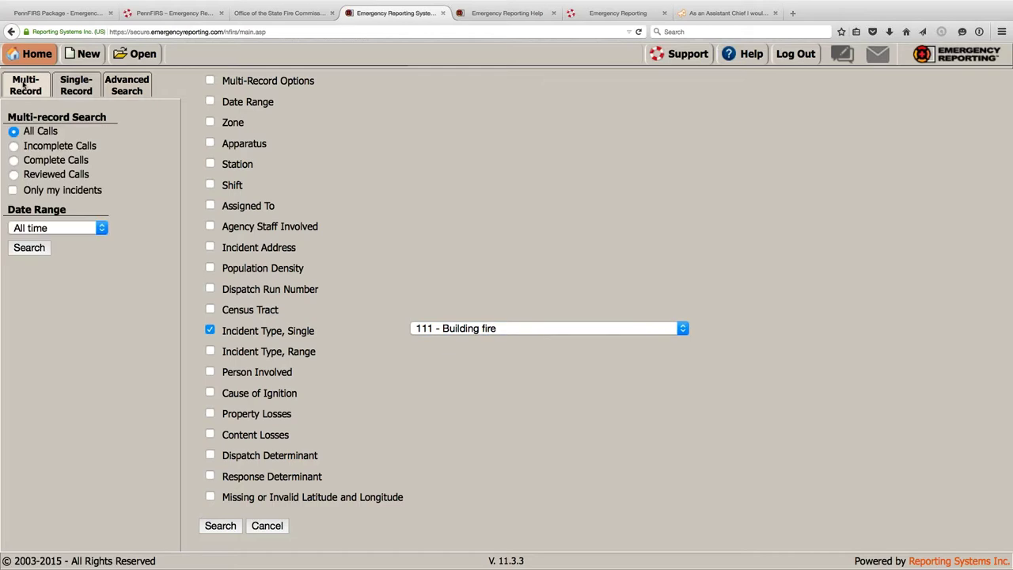
pyautogui.click(35, 53)
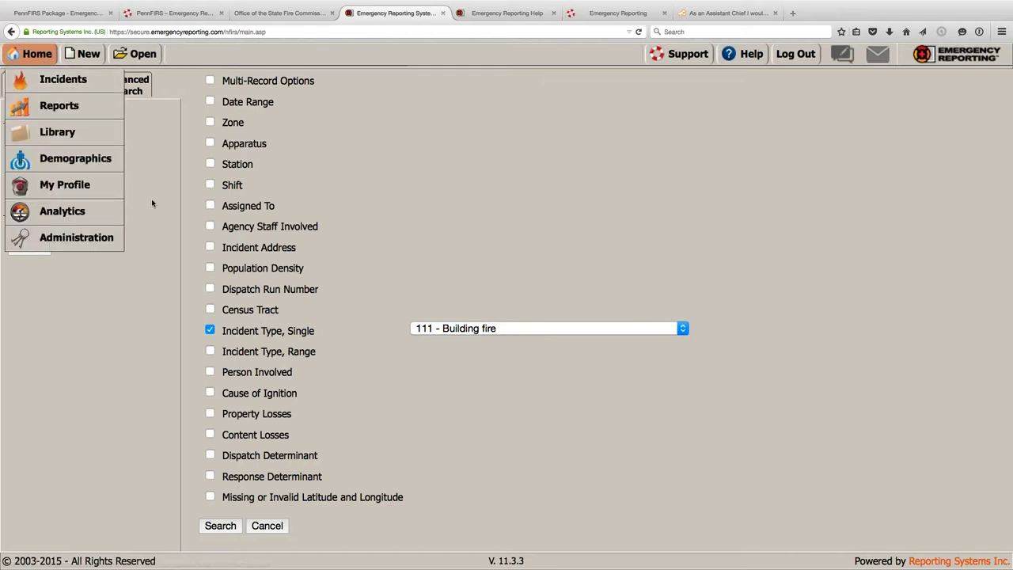
pyautogui.click(29, 248)
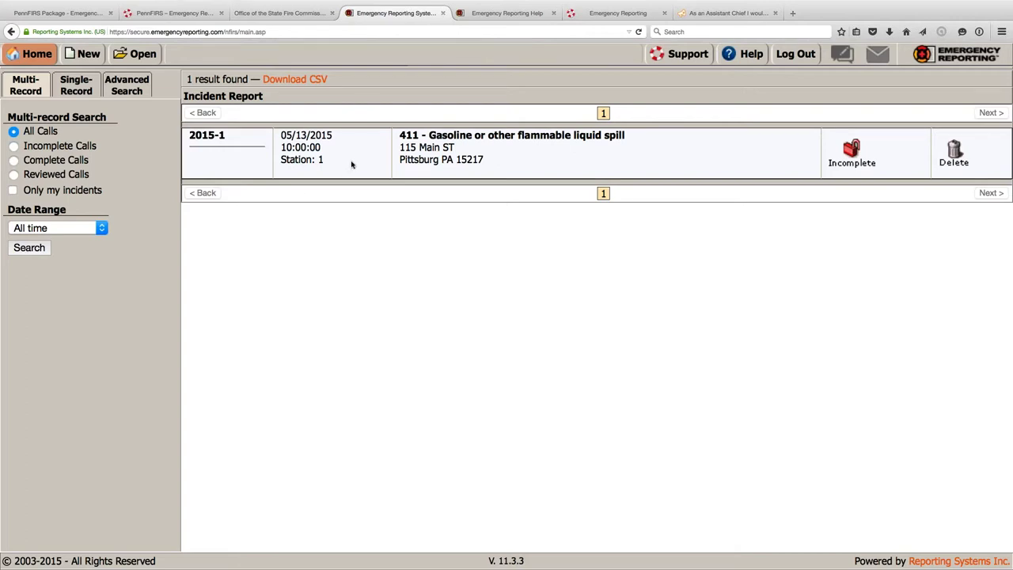
# - View incident 2015-1's summary, return to the list, and start a new incident report
pyautogui.click(367, 162)
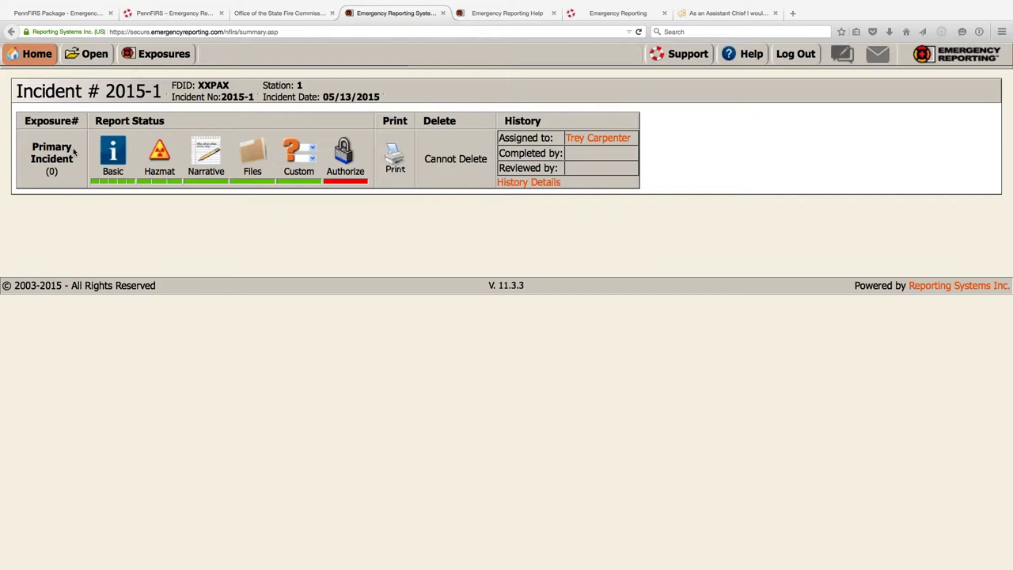
pyautogui.click(79, 61)
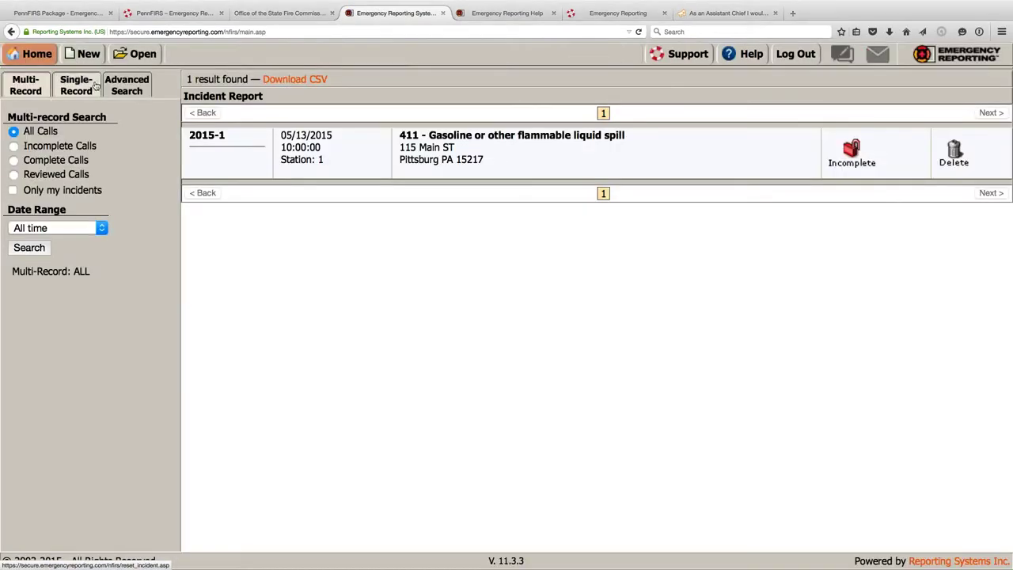
pyautogui.click(83, 56)
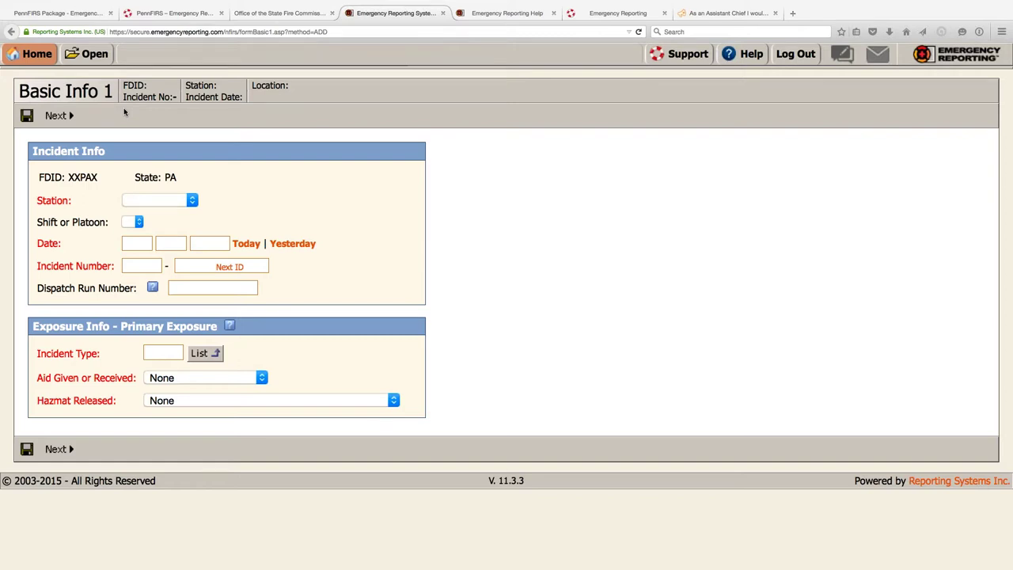
# - Move to the neighbouring macOS desktop space with Control+Left Arrow
pyautogui.hotkey('ctrl', 'Left')
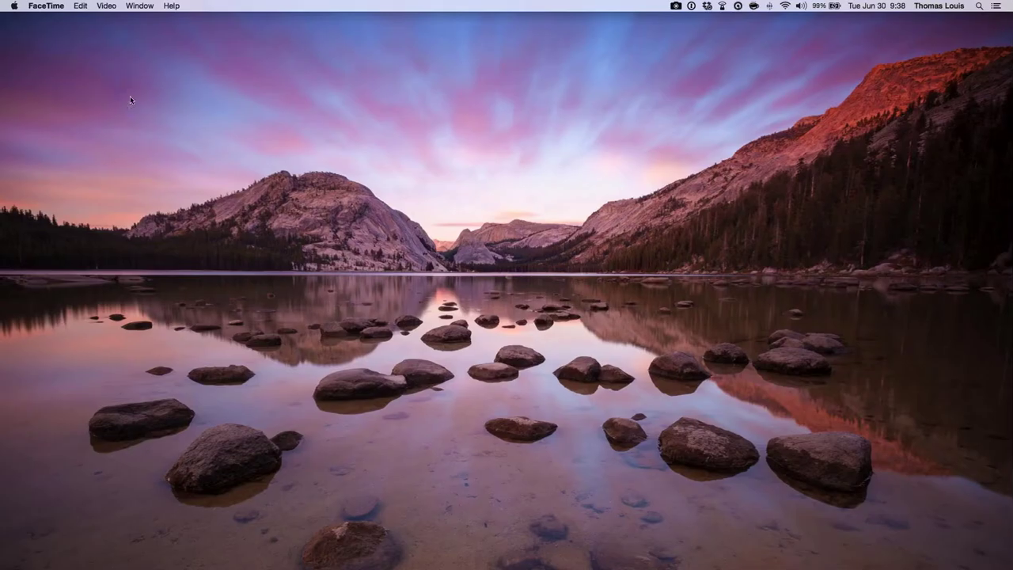
# - Go through the Mission Control overview to Desktop 3, then return to the Firefox space
pyautogui.hotkey('ctrl', 'Up')
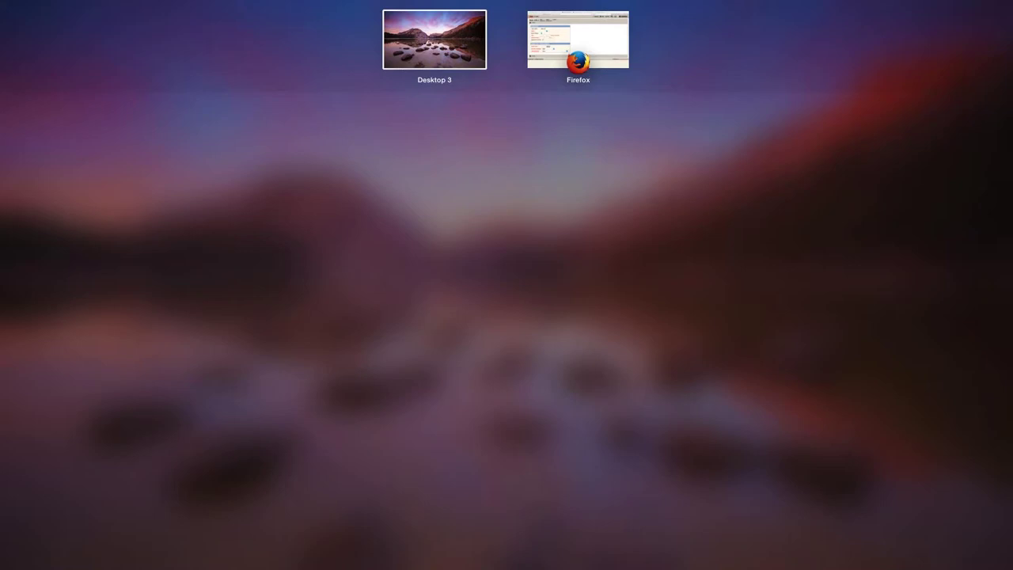
pyautogui.hotkey('ctrl', 'Up')
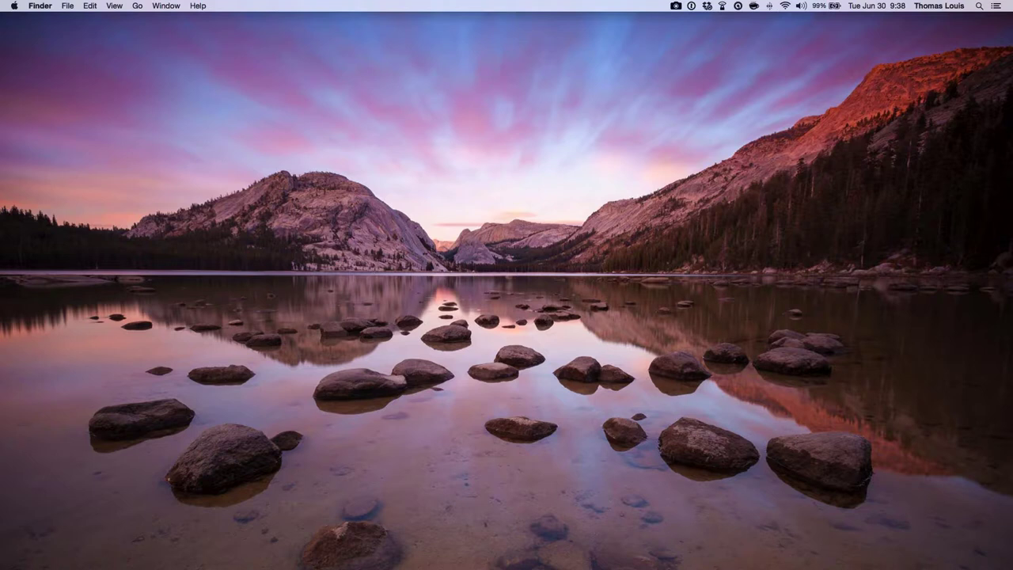
pyautogui.hotkey('ctrl', 'Up')
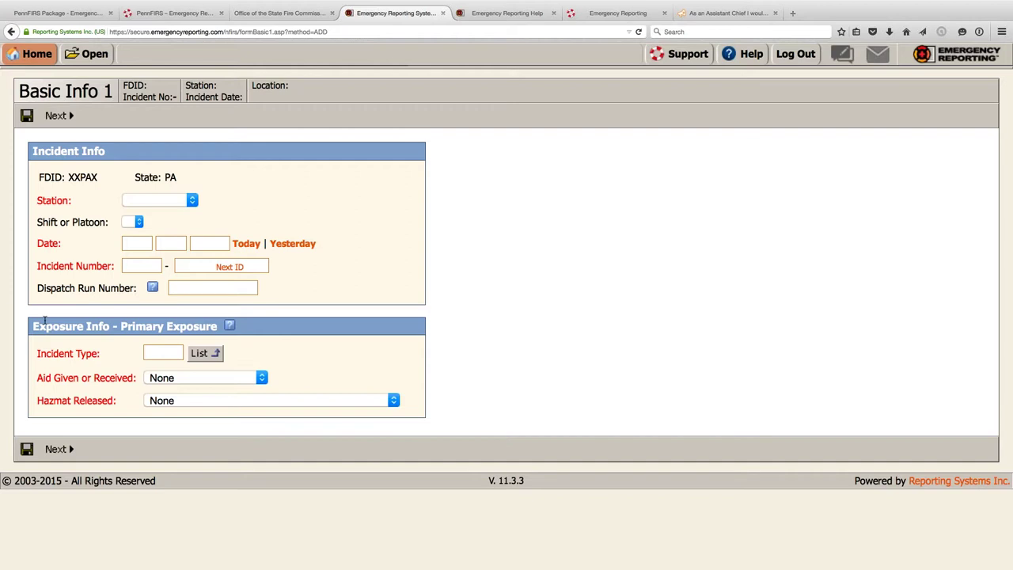
# - Set the station to 1 - Station 1 and the incident date to today, 06/30/2015
pyautogui.click(191, 201)
pyautogui.click(170, 226)
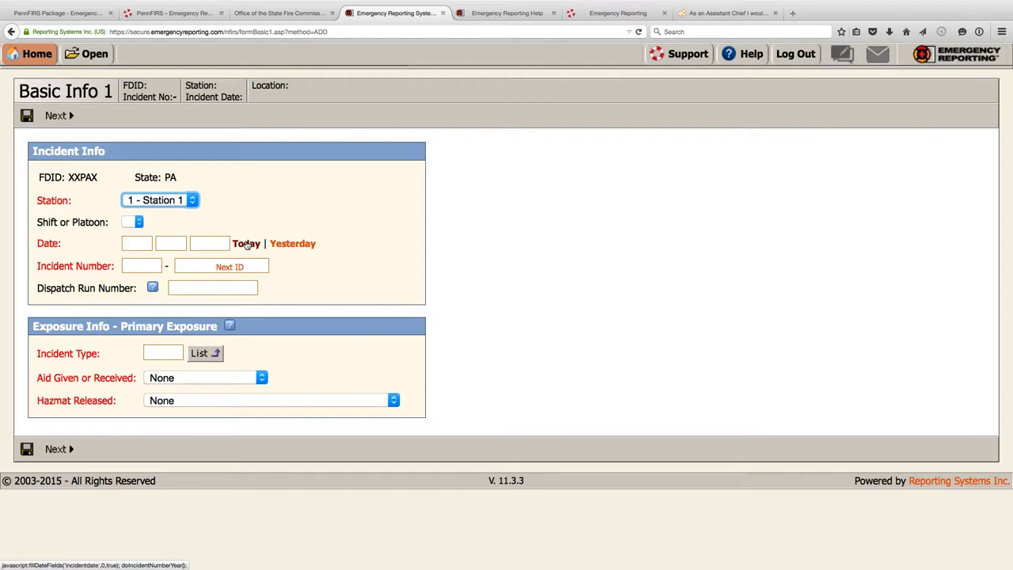
pyautogui.click(246, 244)
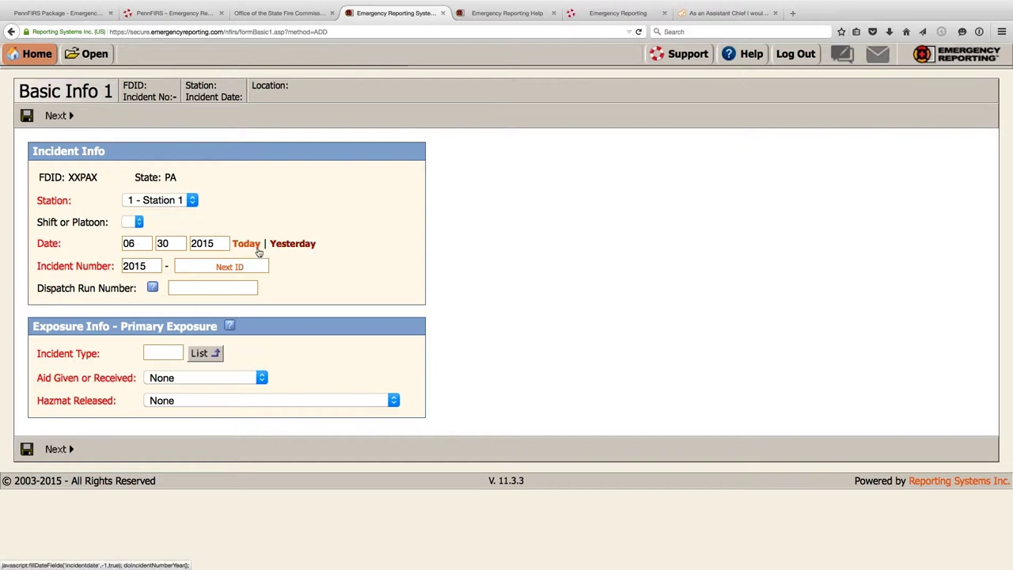
# - Try editing the 2015 year prefix, dismiss the year notice, then clear the auto-filled sequence number
pyautogui.click(137, 266)
pyautogui.doubleClick(137, 266)
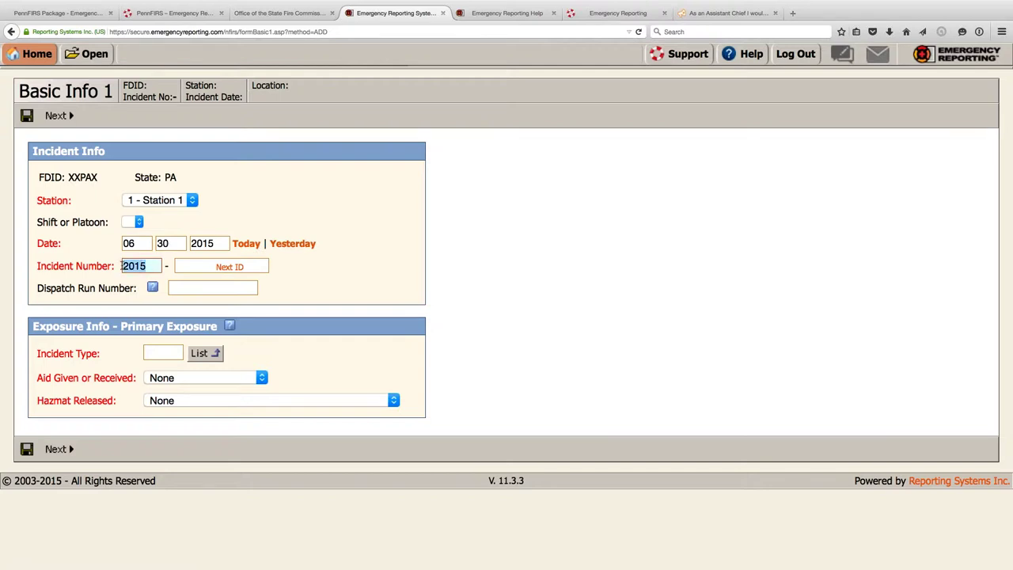
pyautogui.press('BackSpace')
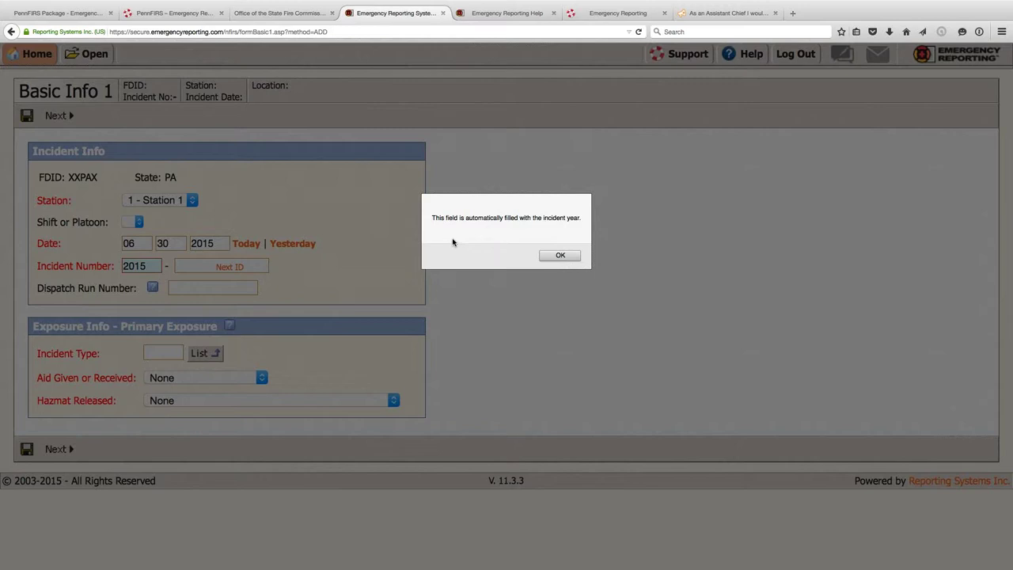
pyautogui.click(560, 256)
pyautogui.click(560, 255)
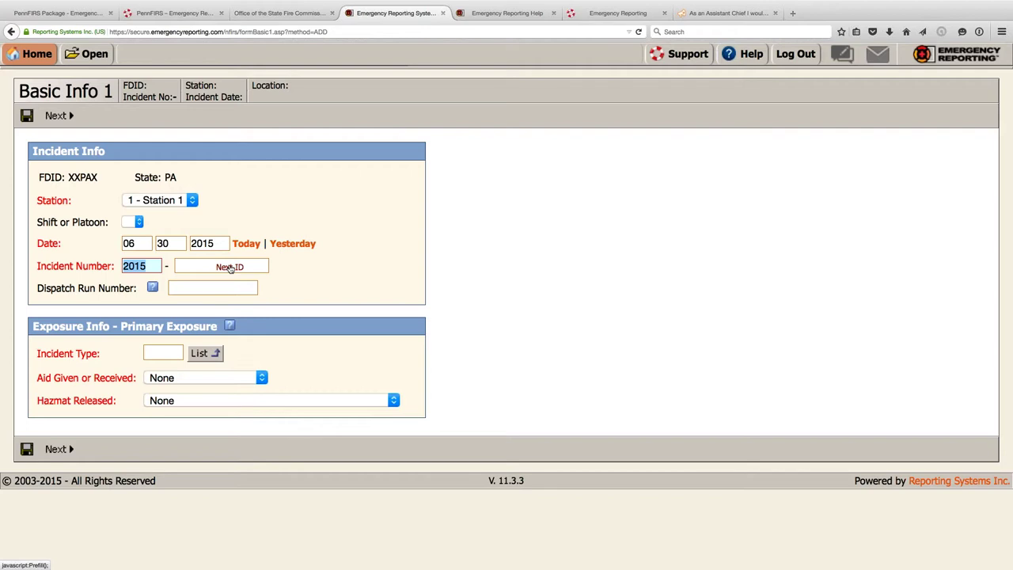
pyautogui.click(230, 266)
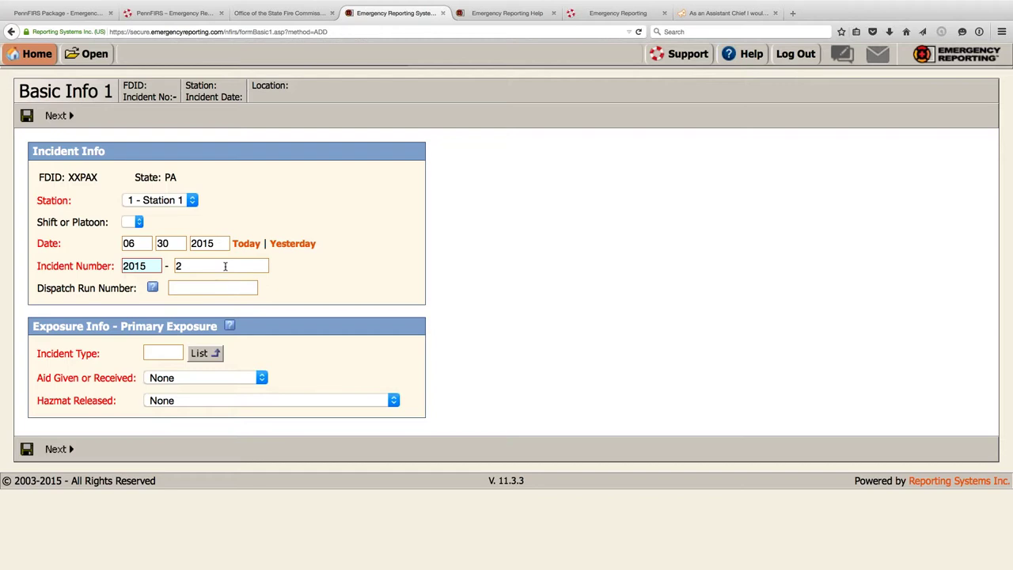
pyautogui.click(224, 265)
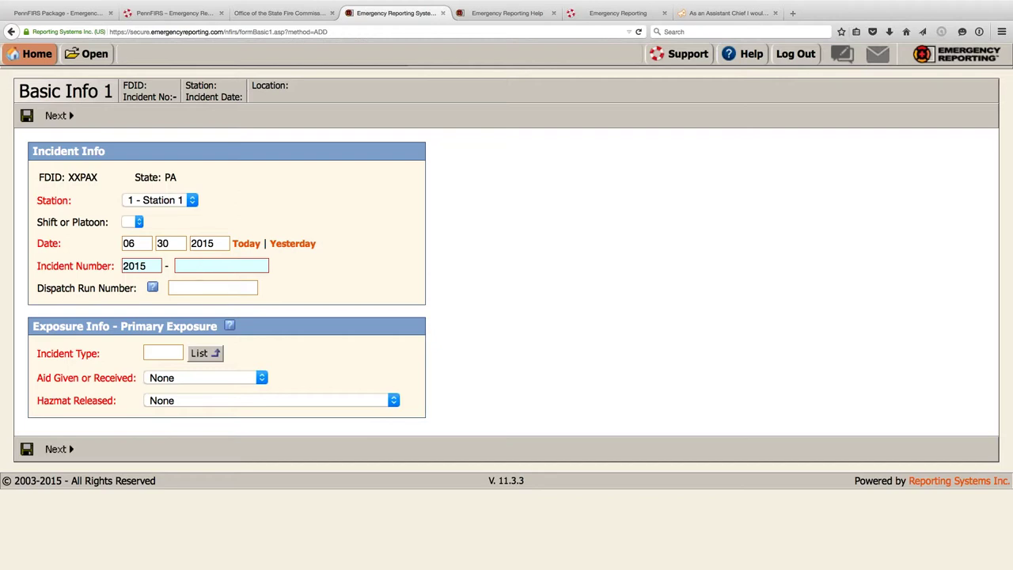
# - Dismiss the remembered-value suggestion, fill Next ID, then reload to abandon the unsaved form
pyautogui.click(193, 265)
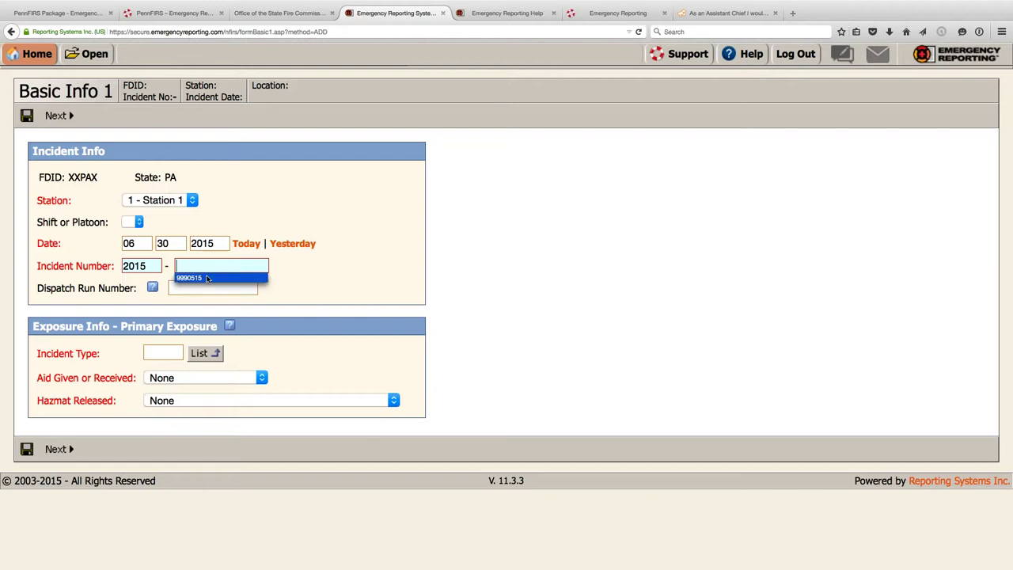
pyautogui.click(319, 279)
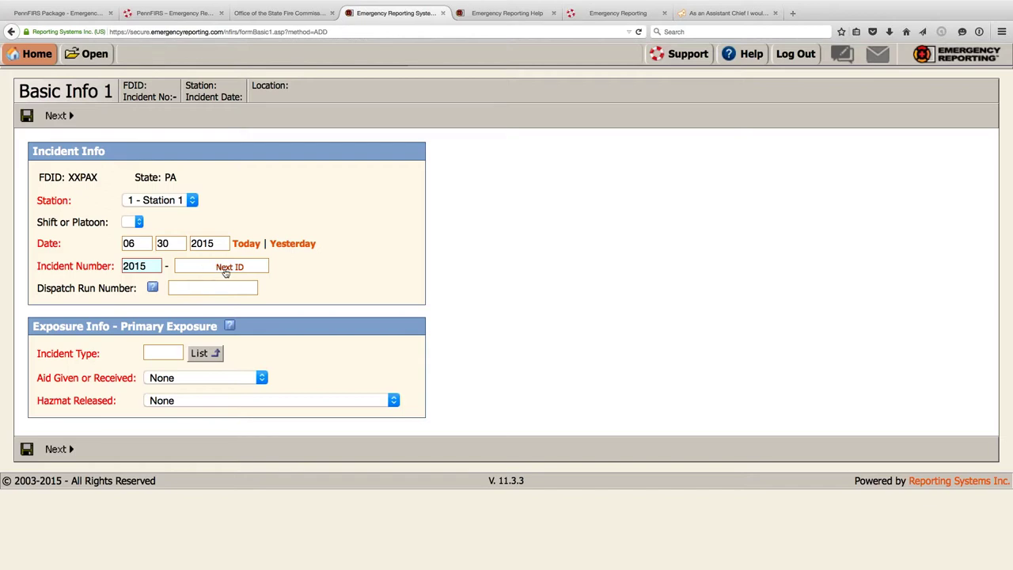
pyautogui.click(225, 268)
pyautogui.press('Return')
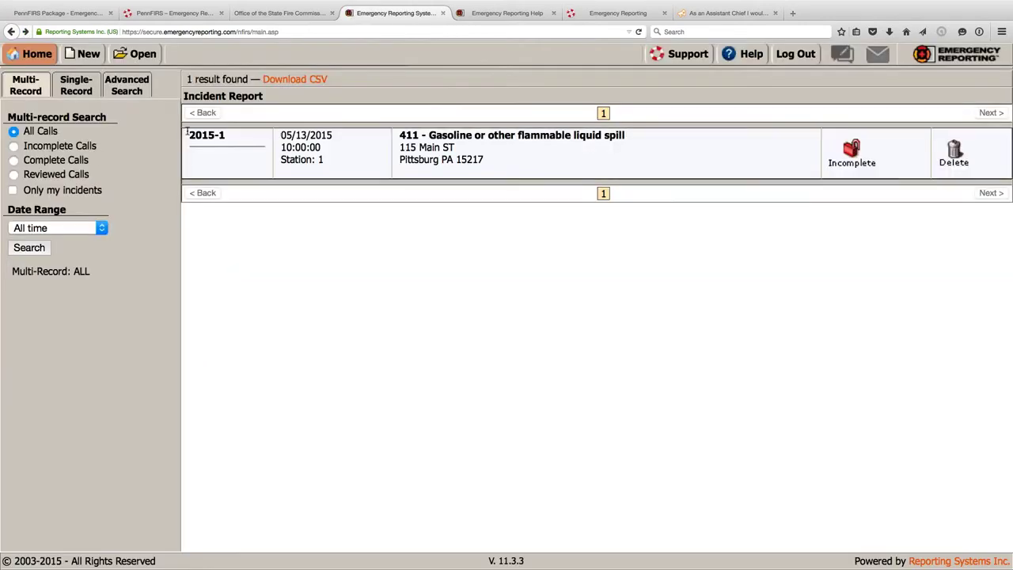
# - Start a new incident, fill today's date 06/30/2015, and enter 111 as the sequence number
pyautogui.click(80, 64)
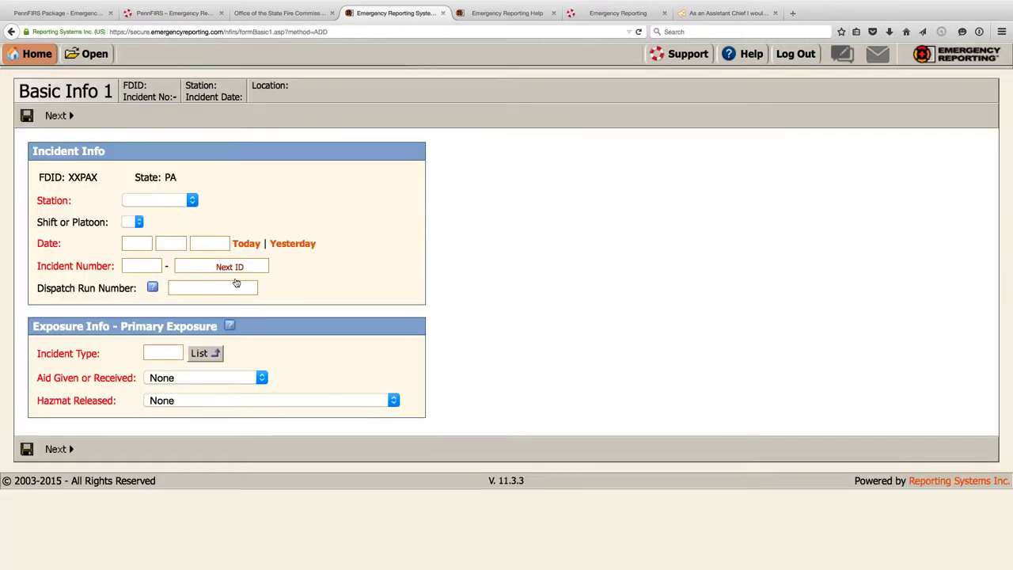
pyautogui.click(245, 244)
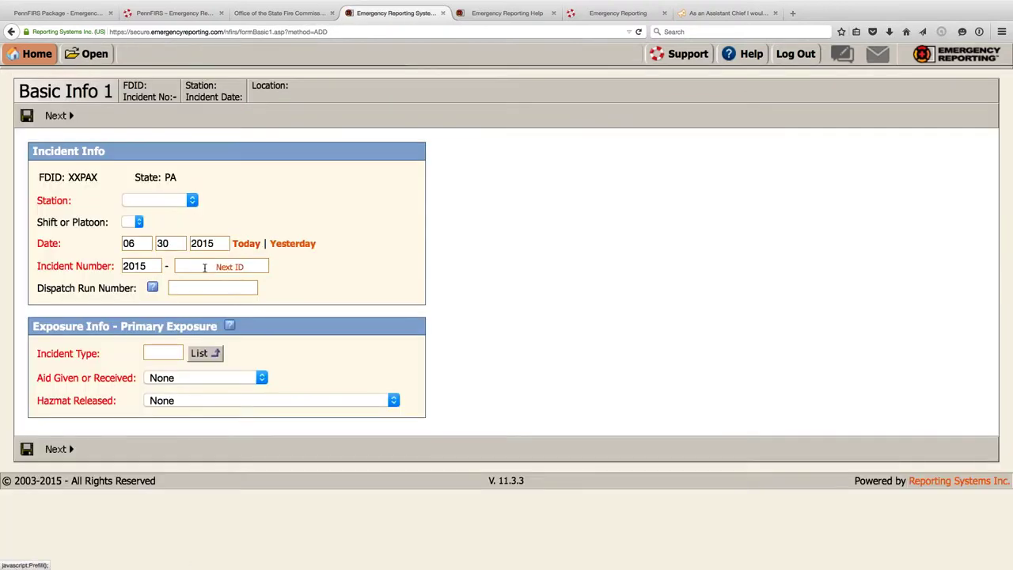
pyautogui.click(201, 268)
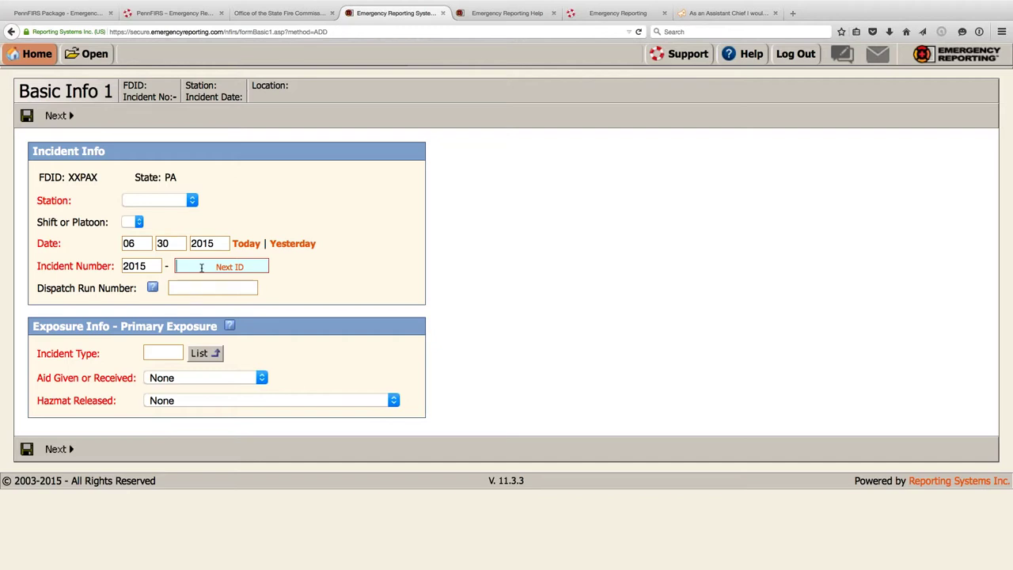
pyautogui.write('111')
# - Open the incident type codes list and jump past the Fire codes to the Service Call section
pyautogui.click(192, 358)
pyautogui.scroll(-1, 174, 263)
pyautogui.scroll(1, 174, 263)
pyautogui.scroll(-1, 150, 249)
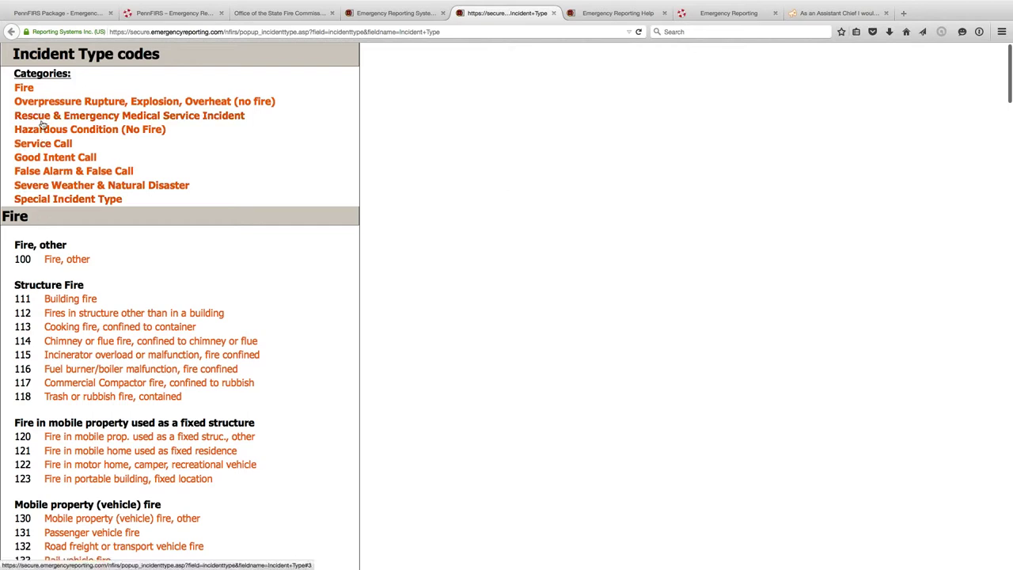
pyautogui.click(24, 88)
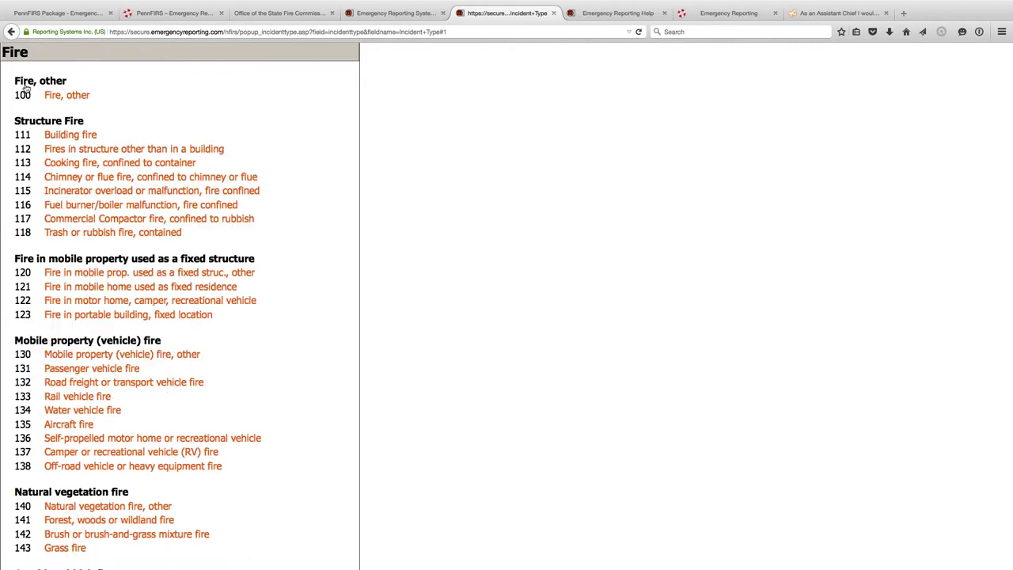
pyautogui.scroll(4, 26, 90)
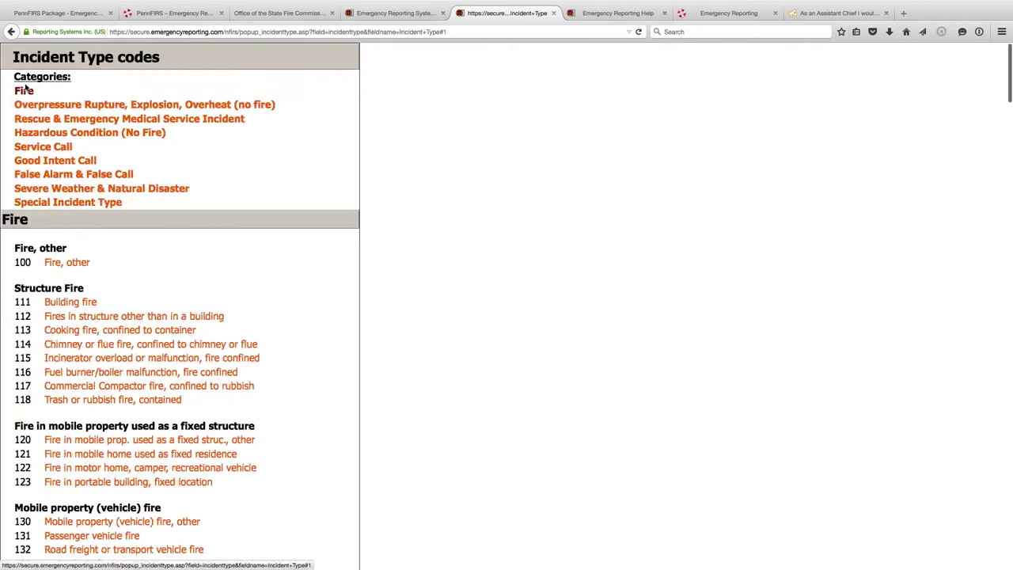
pyautogui.click(66, 147)
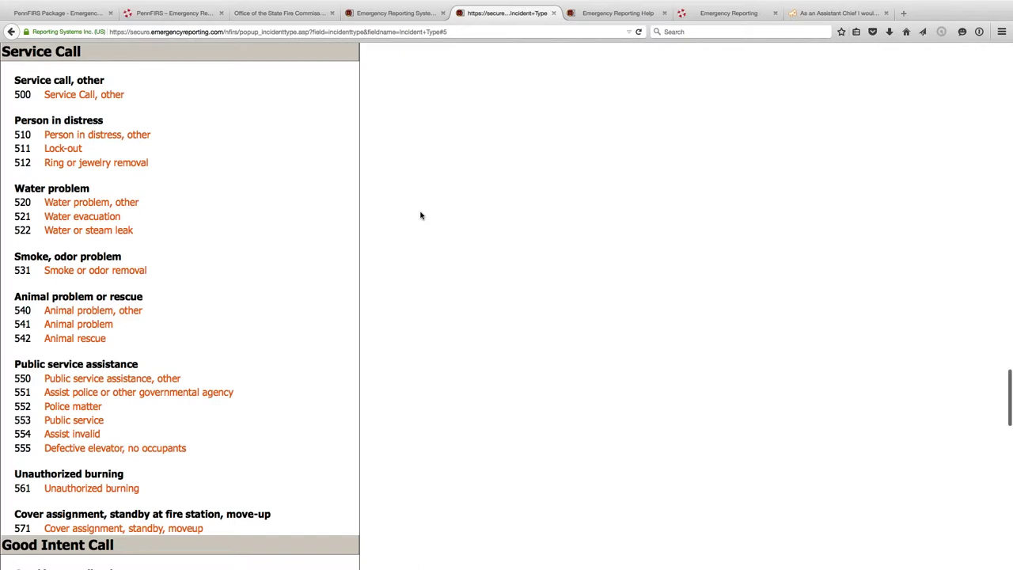
# - Search the code page for 'police', then pick 555 Defective elevator, no occupants
pyautogui.press('super+f')
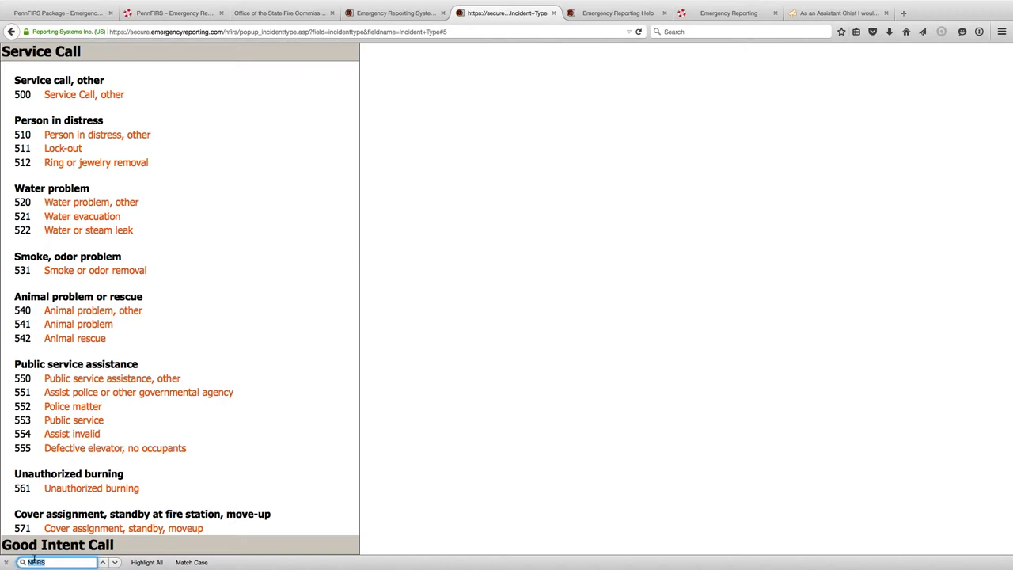
pyautogui.write('police')
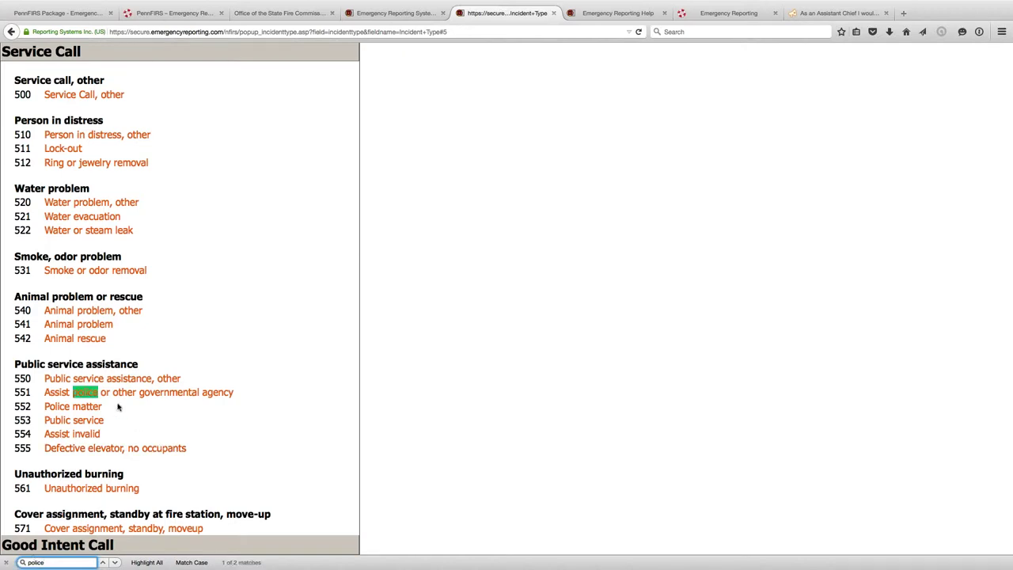
pyautogui.click(114, 561)
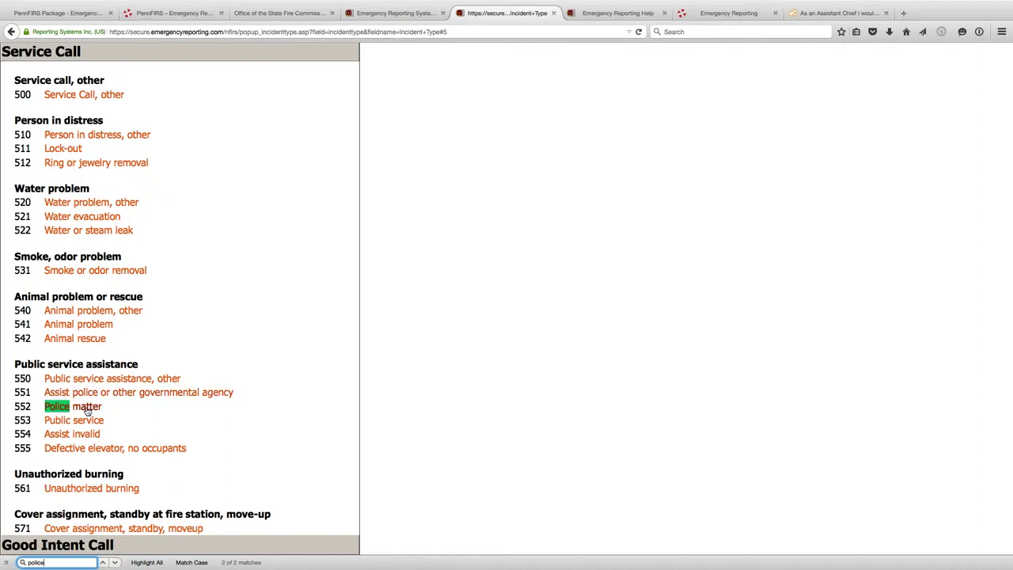
pyautogui.scroll(-4, 87, 411)
pyautogui.scroll(4, 87, 412)
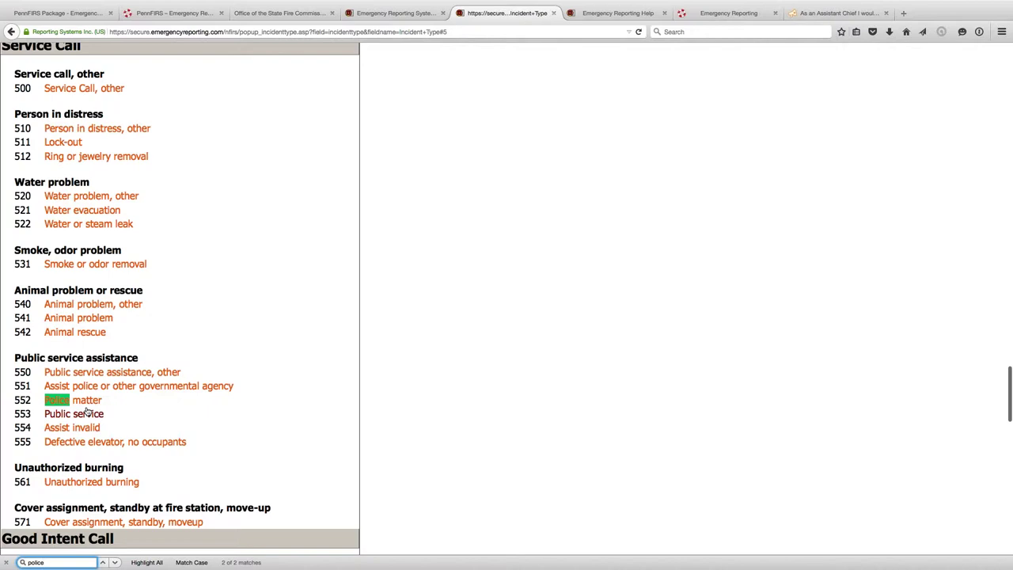
pyautogui.scroll(-1, 88, 411)
pyautogui.scroll(-1, 87, 412)
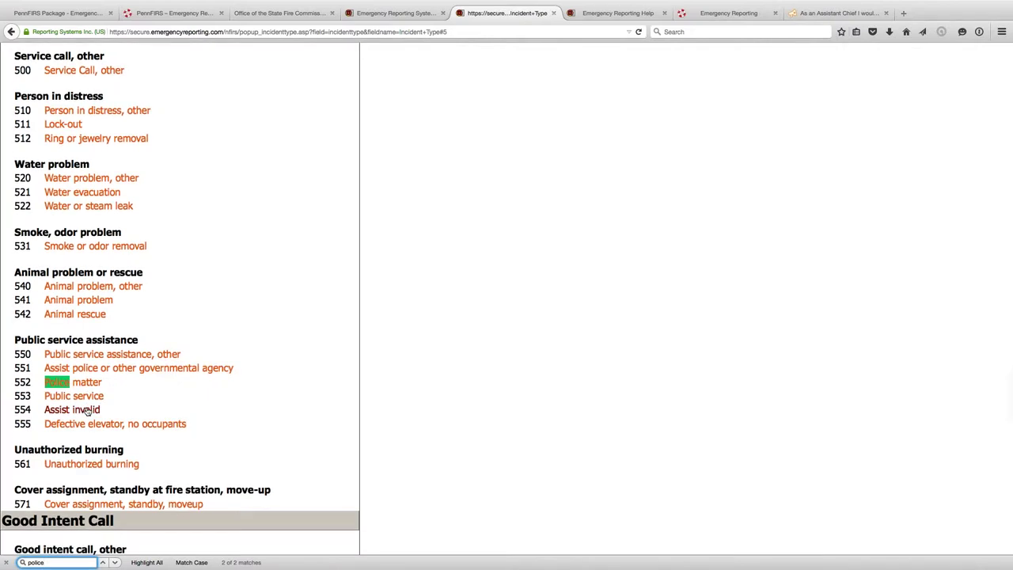
pyautogui.scroll(1, 88, 412)
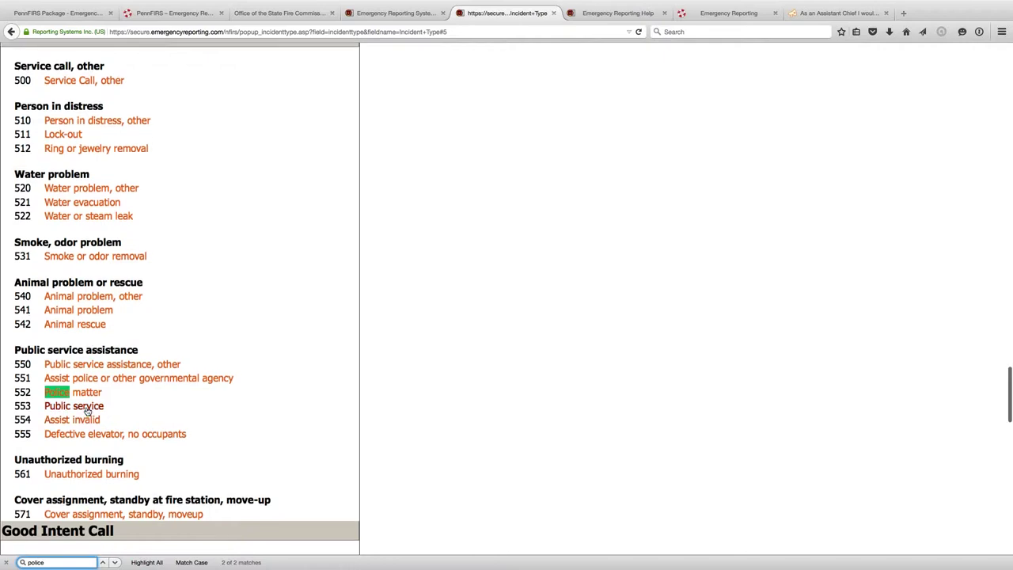
pyautogui.scroll(1, 87, 410)
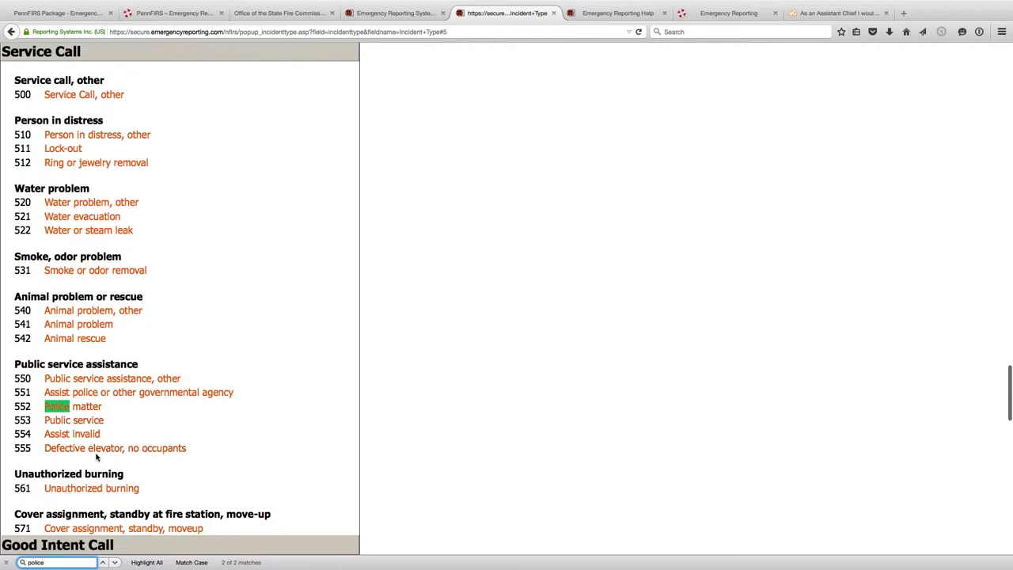
pyautogui.scroll(1, 96, 453)
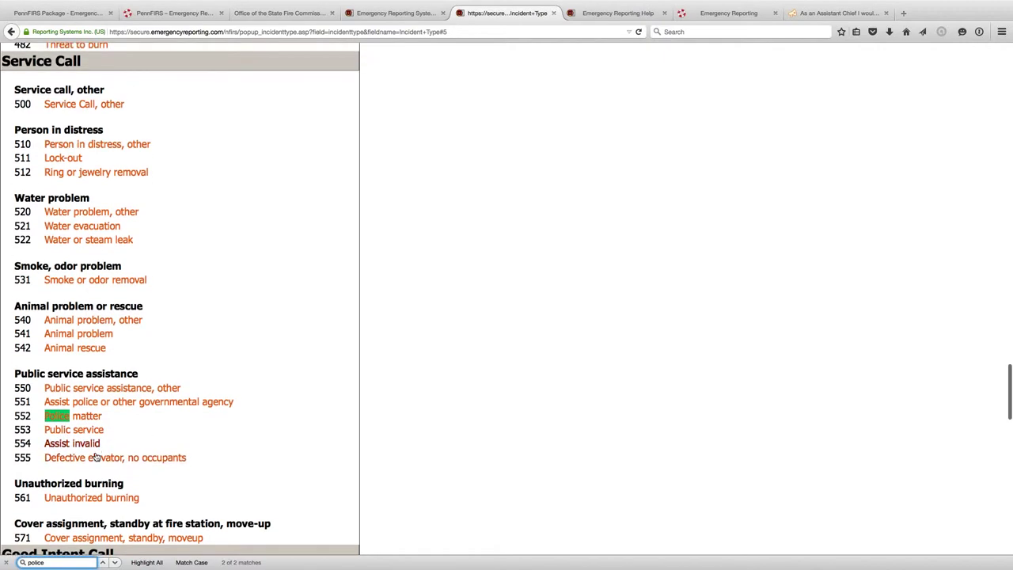
pyautogui.click(95, 459)
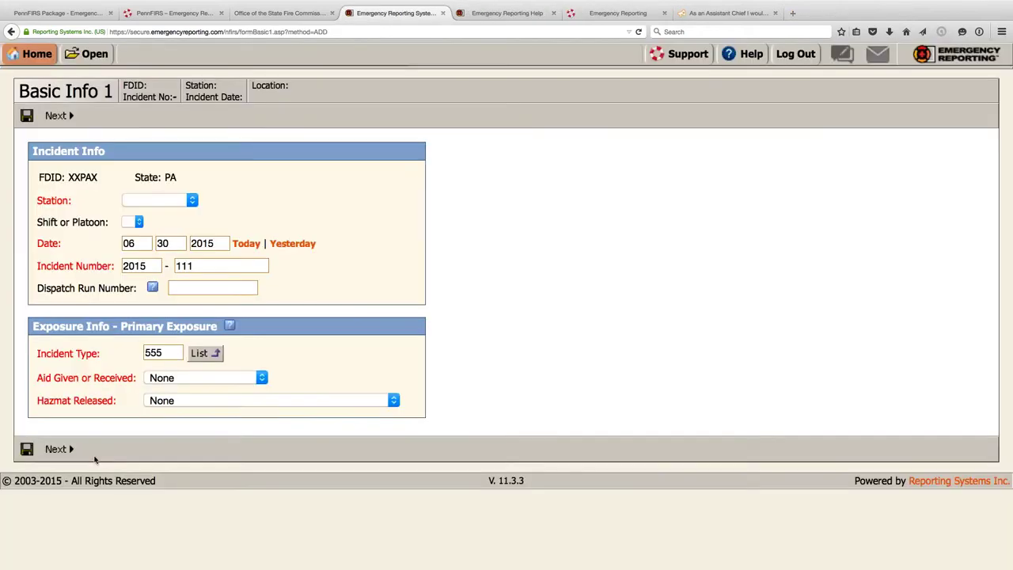
# - Assign the incident to 1 - Station 1 and leave Aid Given or Received as None
pyautogui.click(191, 201)
pyautogui.click(158, 225)
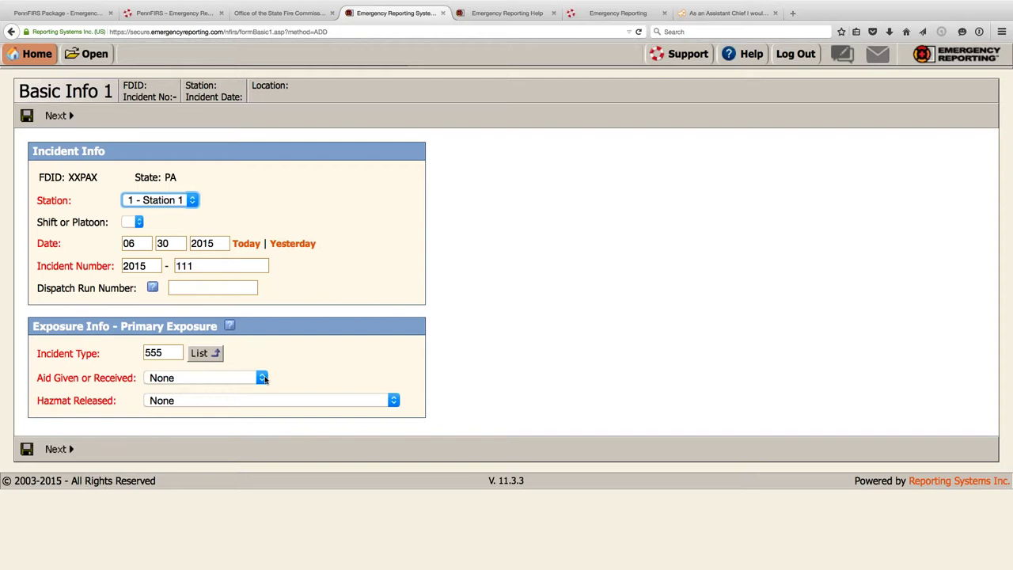
pyautogui.click(262, 378)
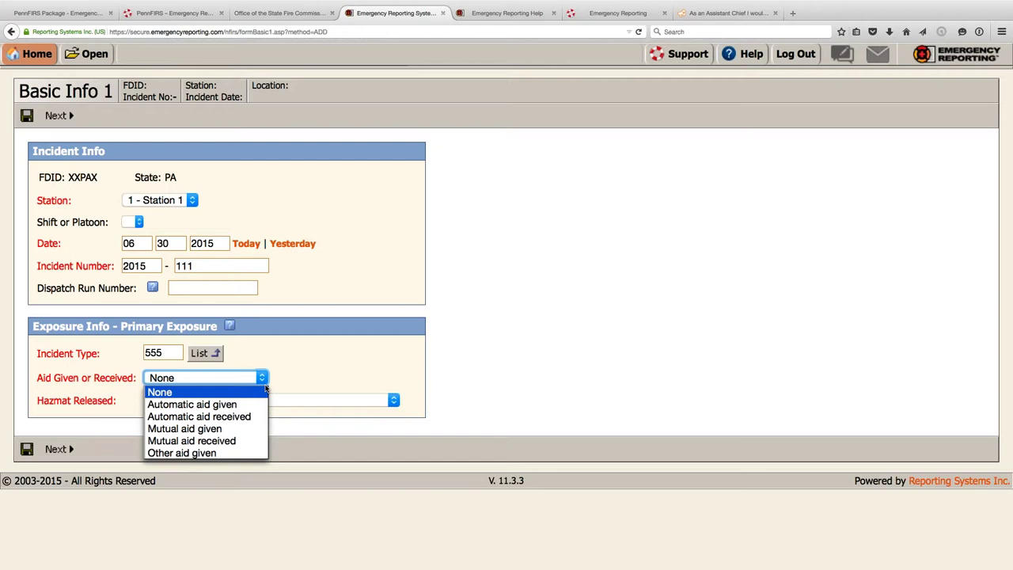
pyautogui.click(289, 379)
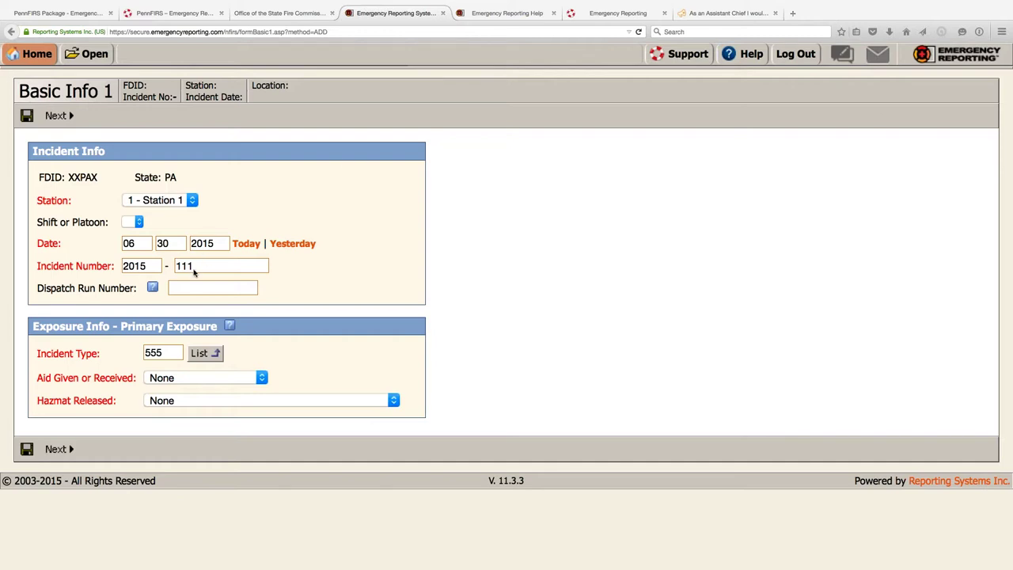
pyautogui.click(209, 355)
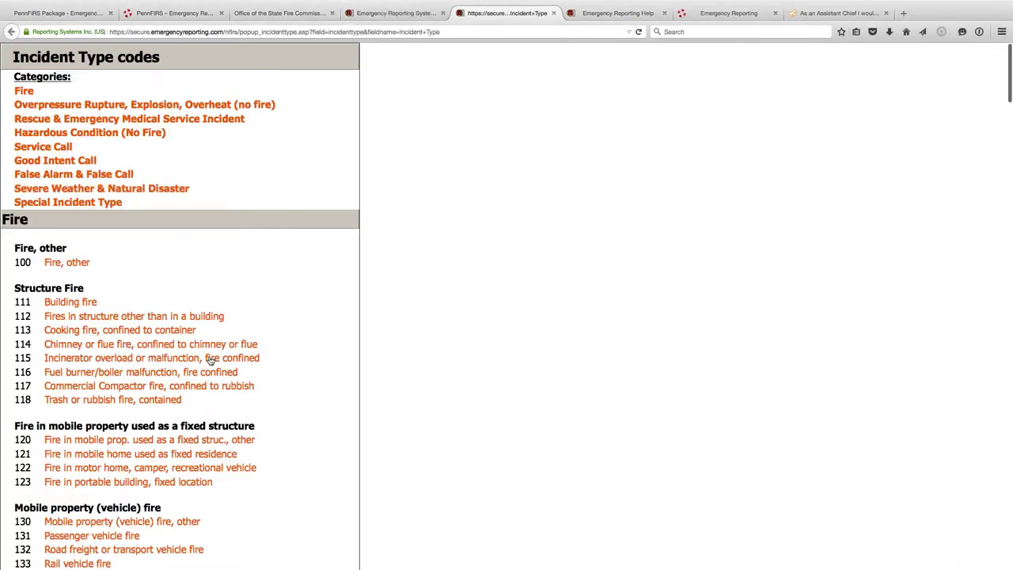
# - Pick code 321, EMS call excluding vehicle accident with injury, from the Rescue & EMS codes
pyautogui.click(57, 119)
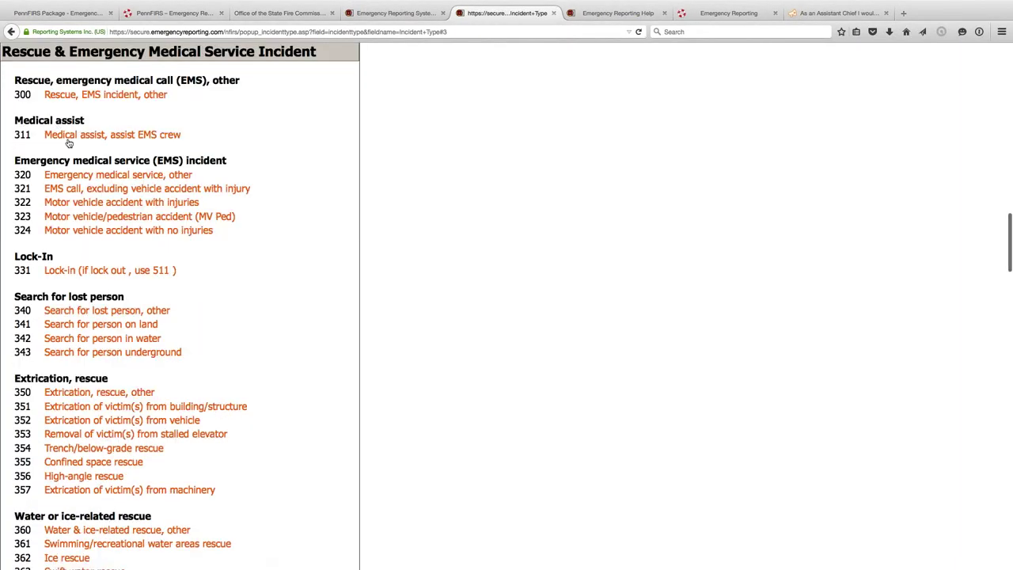
pyautogui.click(63, 188)
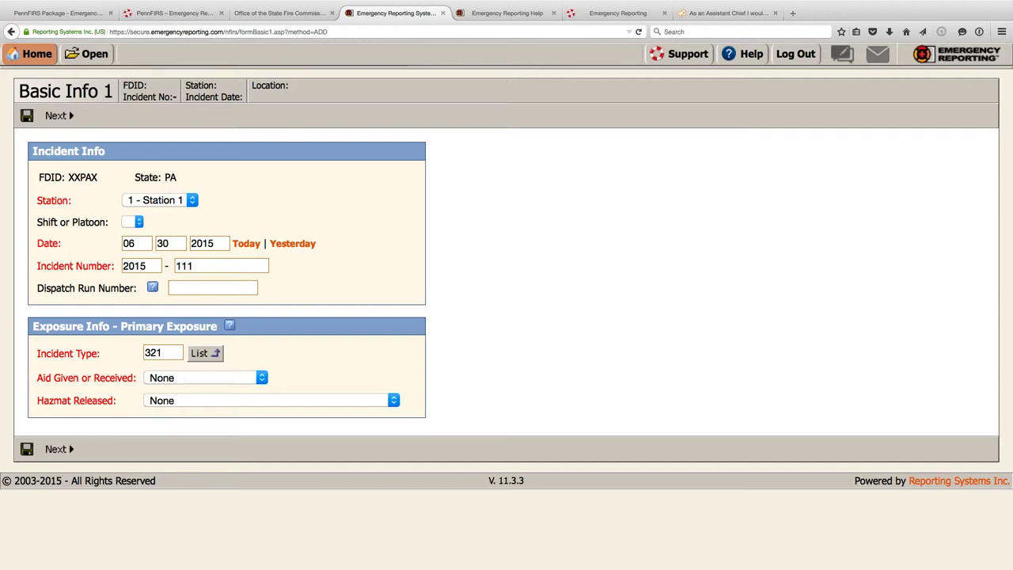
# - Enter 561 in the Dispatch Run Number field of Basic Info 1
pyautogui.click(152, 289)
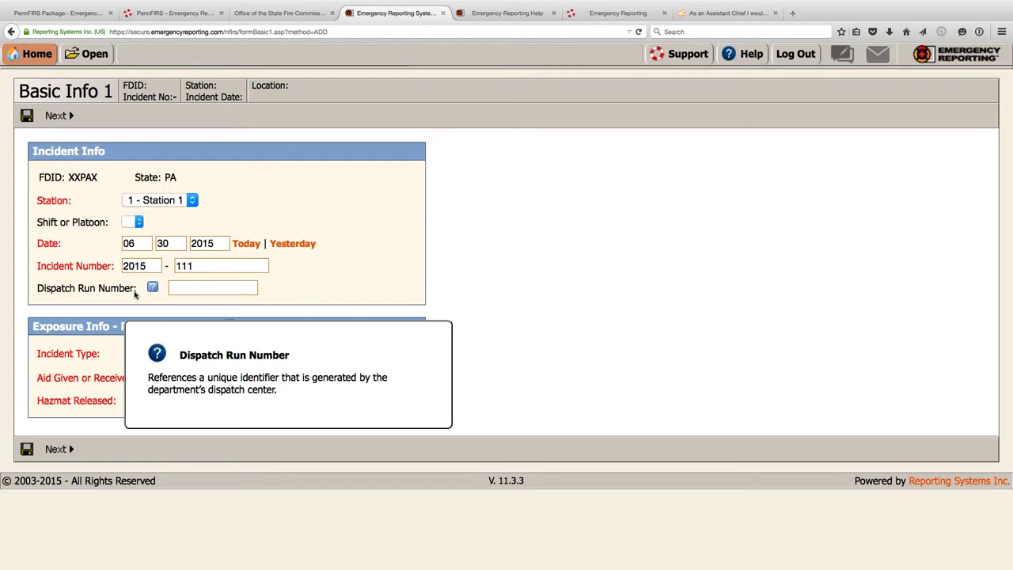
pyautogui.click(238, 286)
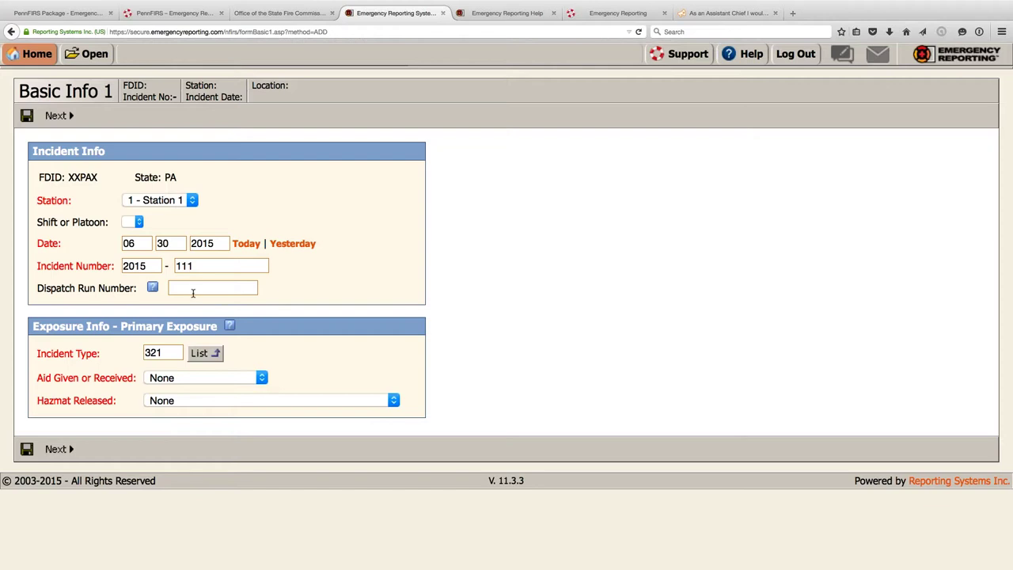
pyautogui.click(198, 266)
pyautogui.moveTo(198, 266); pyautogui.dragTo(175, 266)
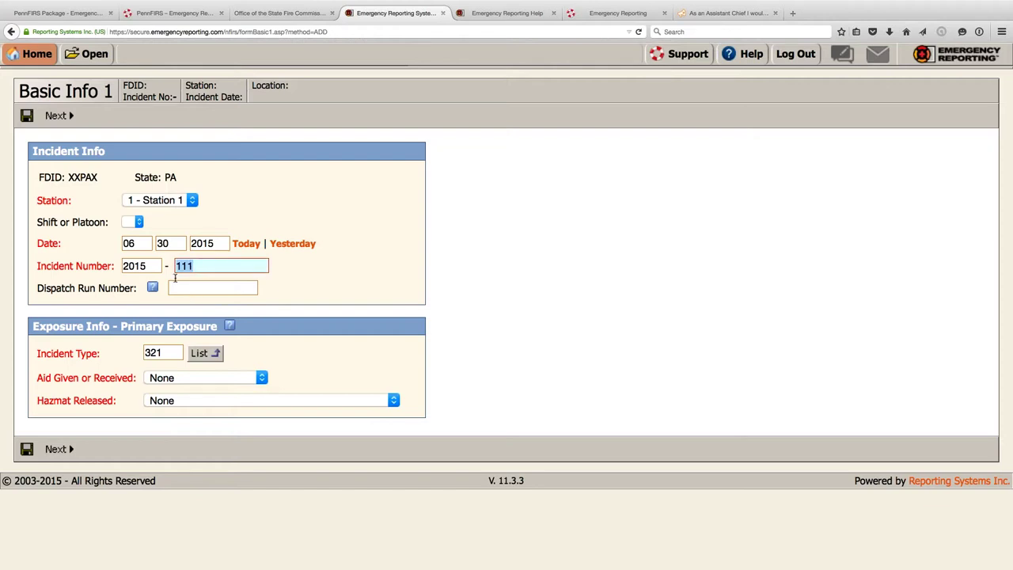
pyautogui.click(181, 287)
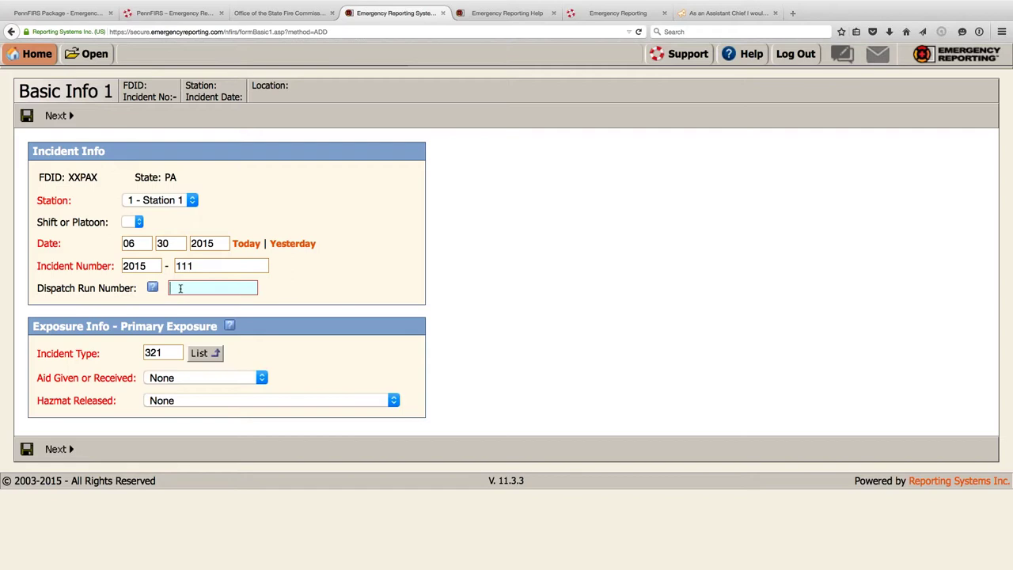
pyautogui.write('561')
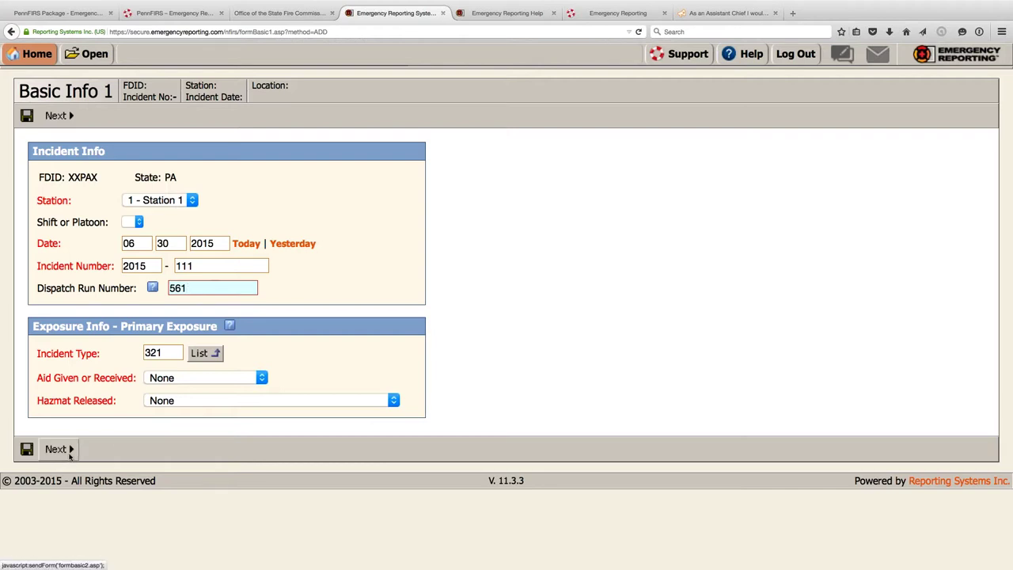
pyautogui.click(167, 404)
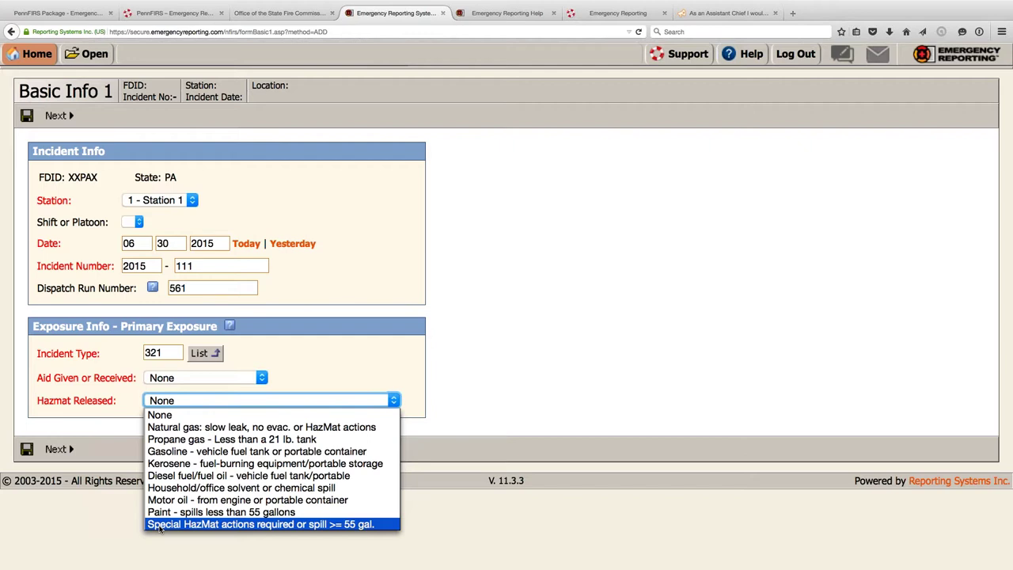
# - Set hazmat released to Special HazMat actions, then to Gasoline, saving the form each time
pyautogui.click(158, 524)
pyautogui.click(26, 449)
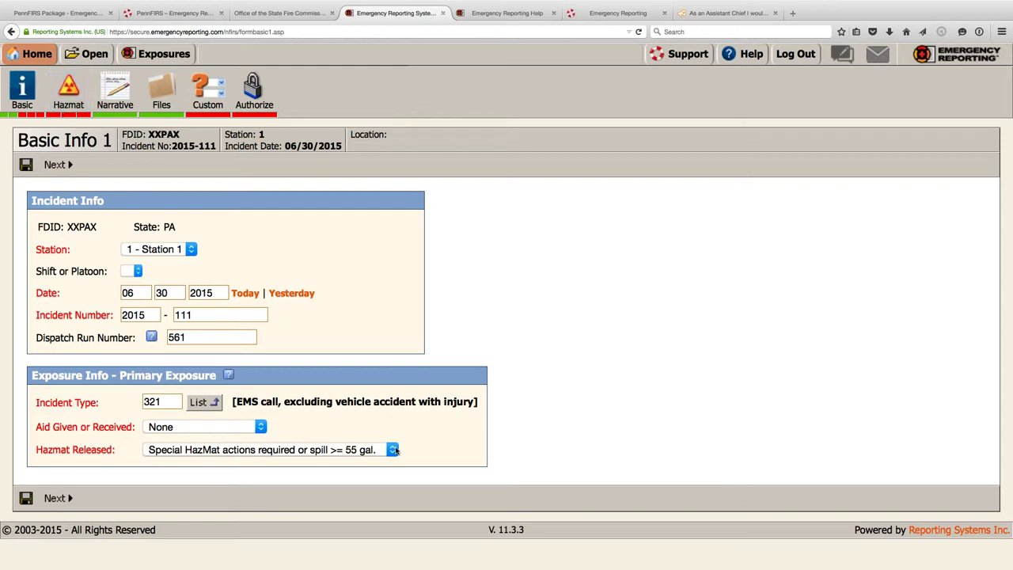
pyautogui.click(395, 450)
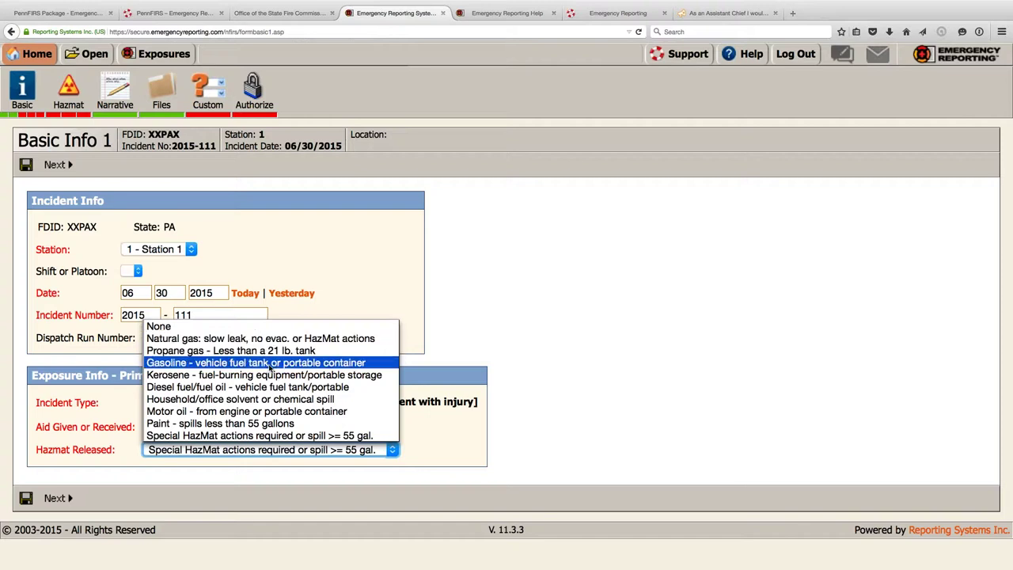
pyautogui.click(269, 364)
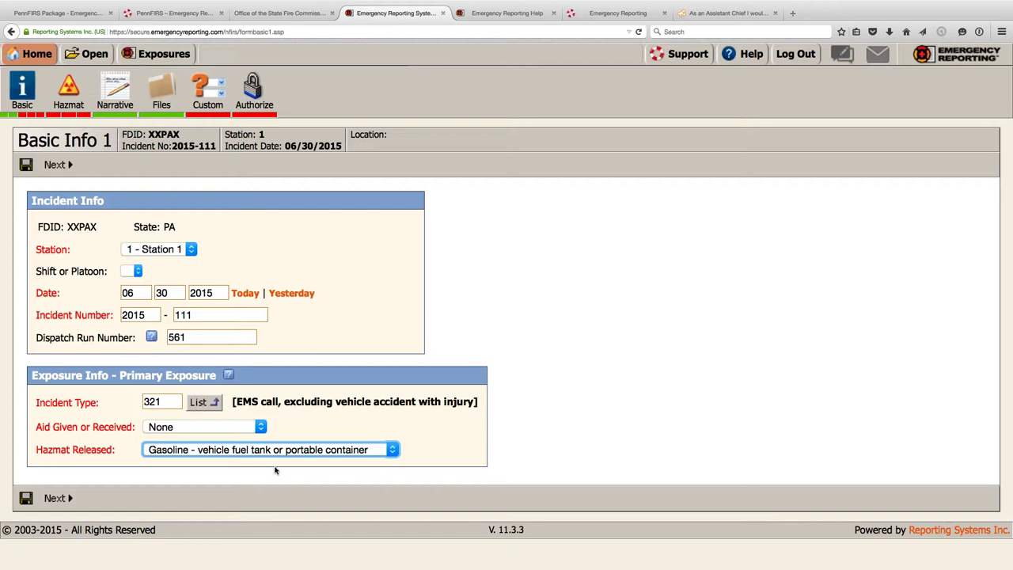
pyautogui.click(25, 499)
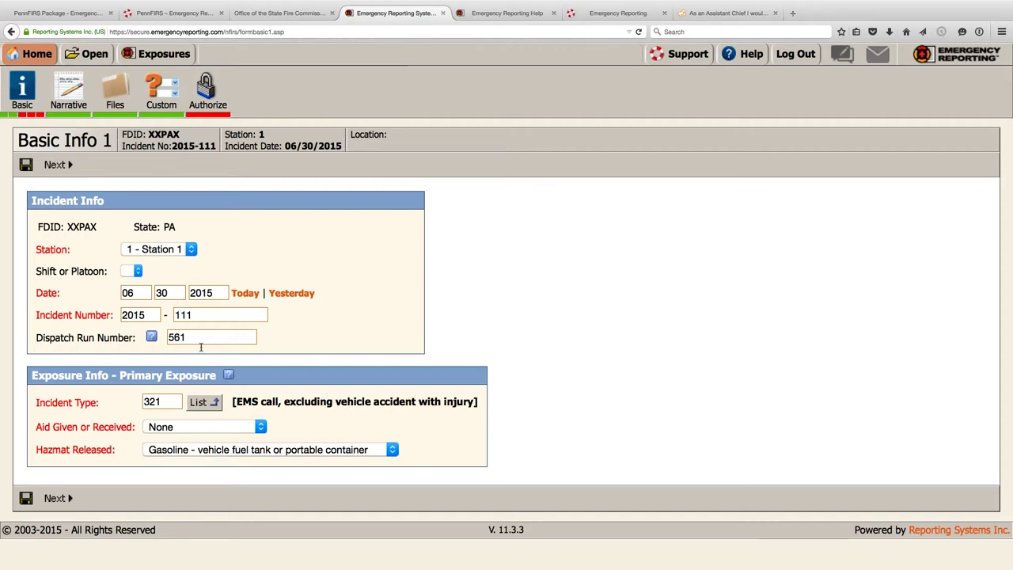
# - Change the incident type to 111 Building fire and hazmat released back to Special HazMat actions
pyautogui.click(198, 402)
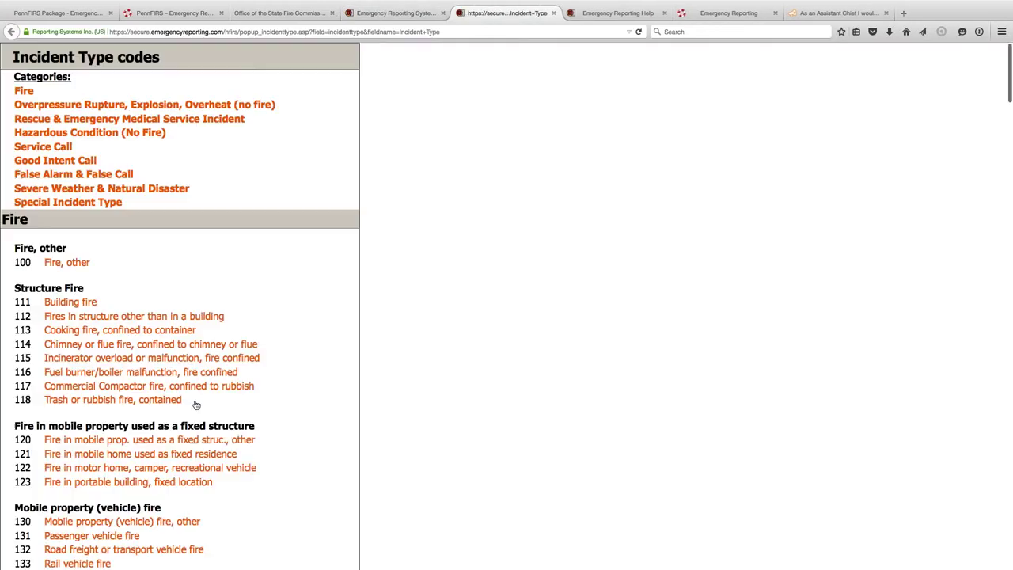
pyautogui.click(24, 88)
pyautogui.click(60, 136)
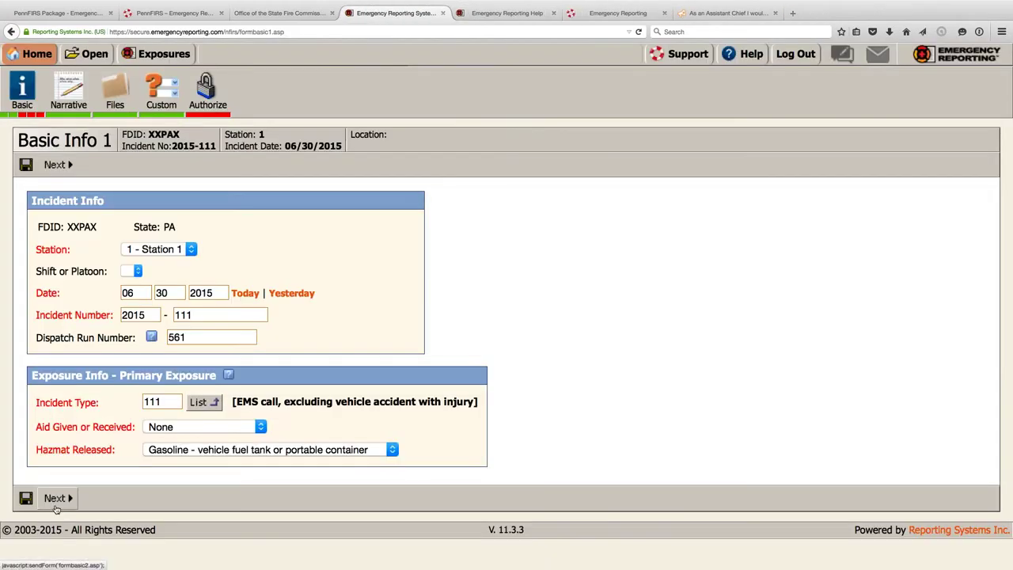
pyautogui.click(208, 447)
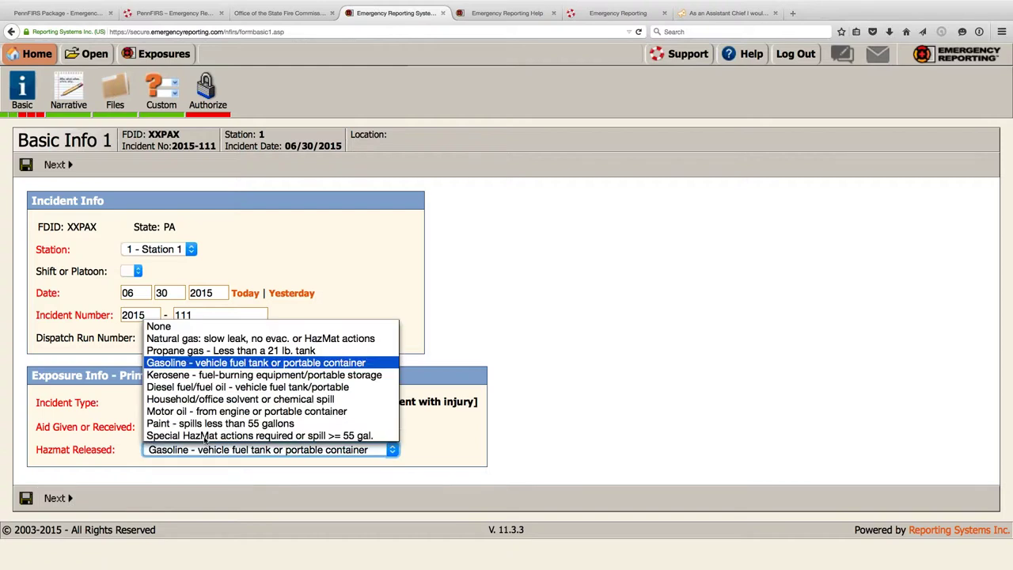
pyautogui.press('Escape')
pyautogui.press('s')
pyautogui.click(57, 497)
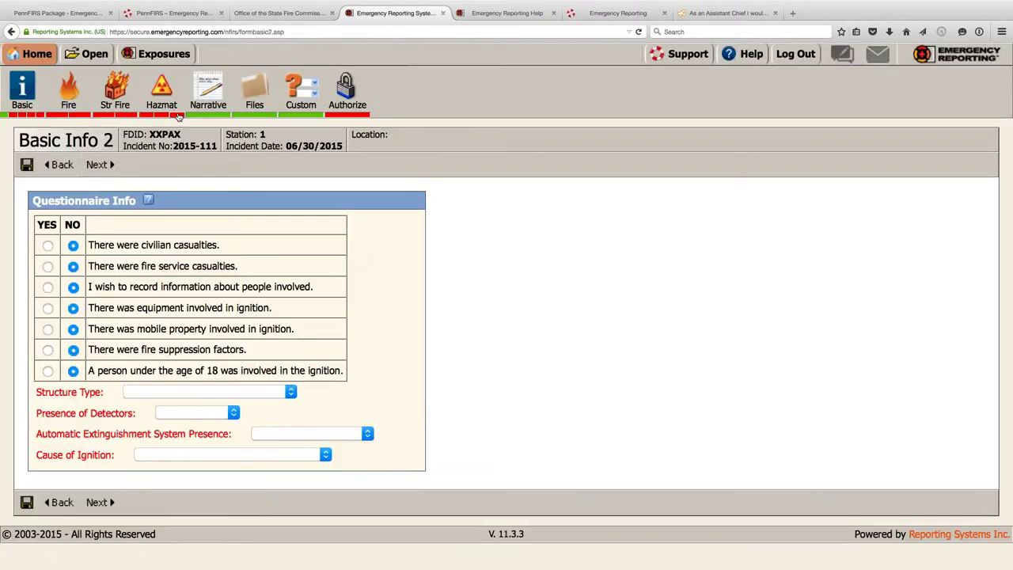
# - Answer Yes to casualties, people involved, ignition equipment, suppression factors and person-under-18 questions
pyautogui.click(47, 245)
pyautogui.click(47, 266)
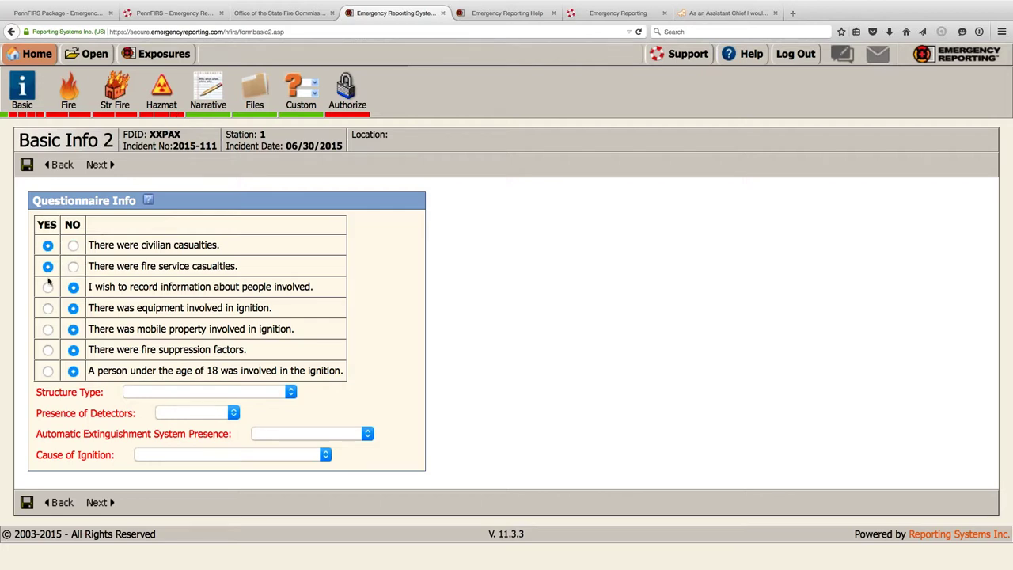
pyautogui.click(47, 287)
pyautogui.click(48, 309)
pyautogui.click(48, 351)
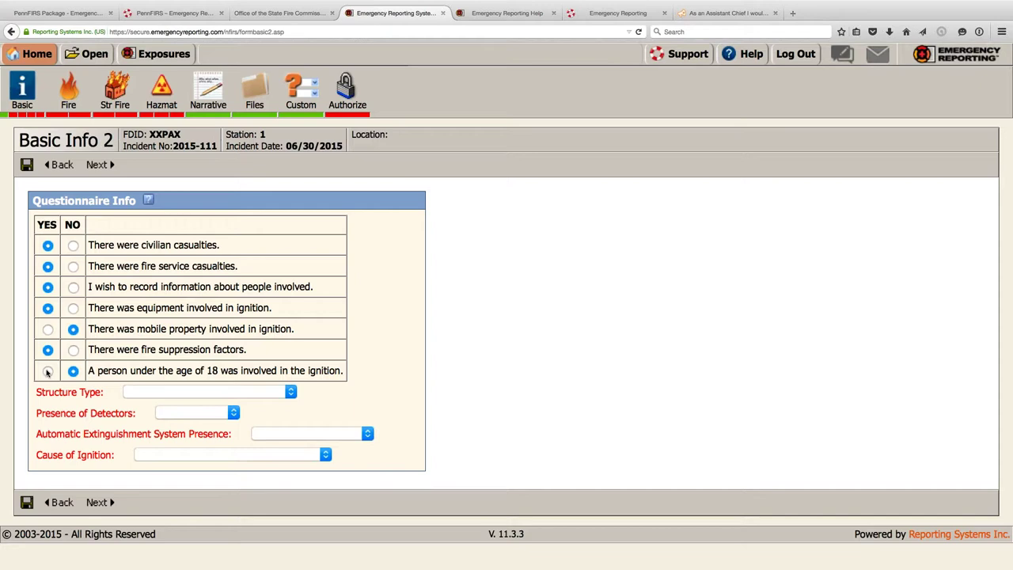
pyautogui.click(48, 371)
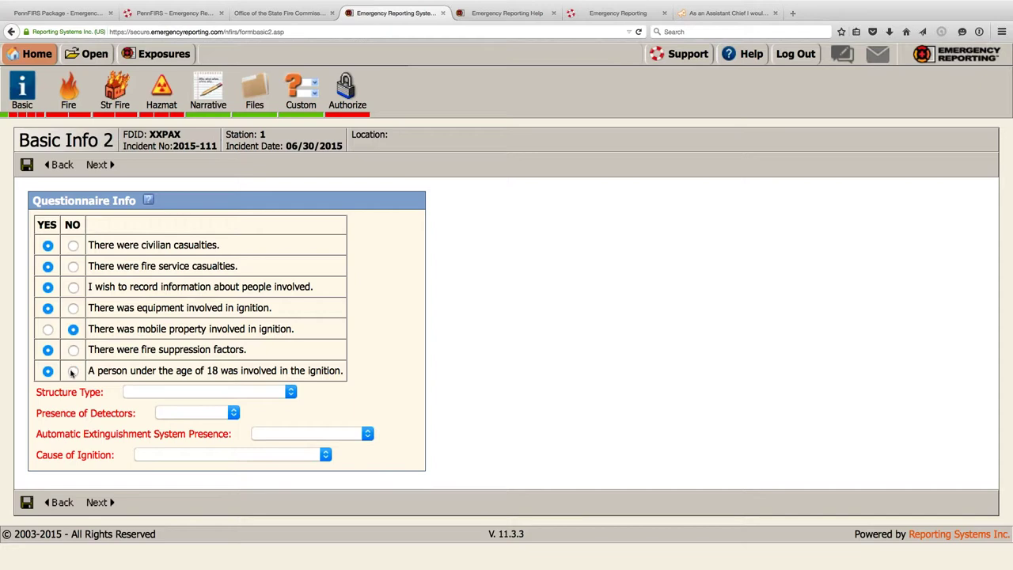
# - Set structure Enclosed building, detectors Present, extinguishment Partial System Present, ignition Intentional, and save
pyautogui.click(242, 392)
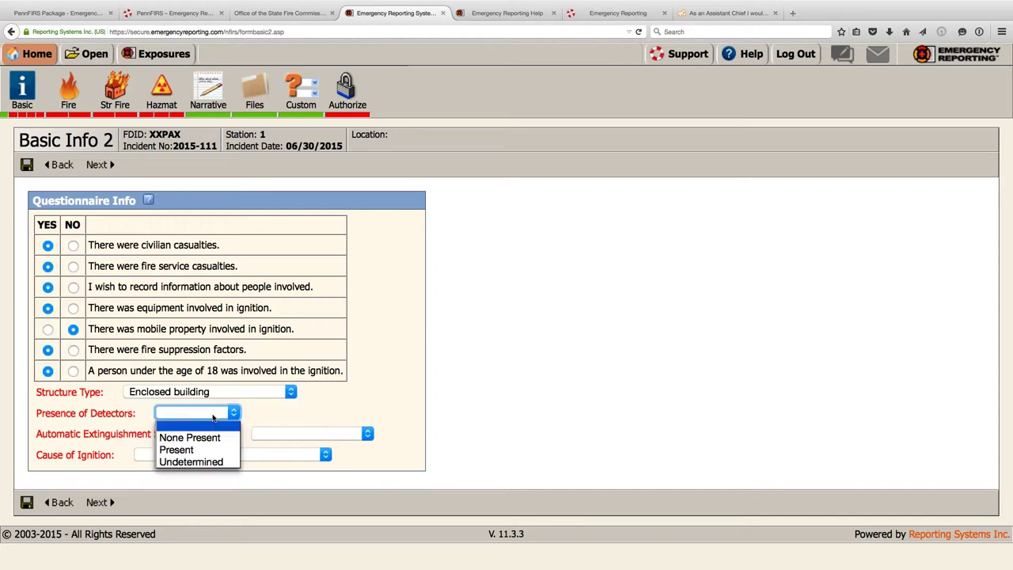
pyautogui.click(196, 450)
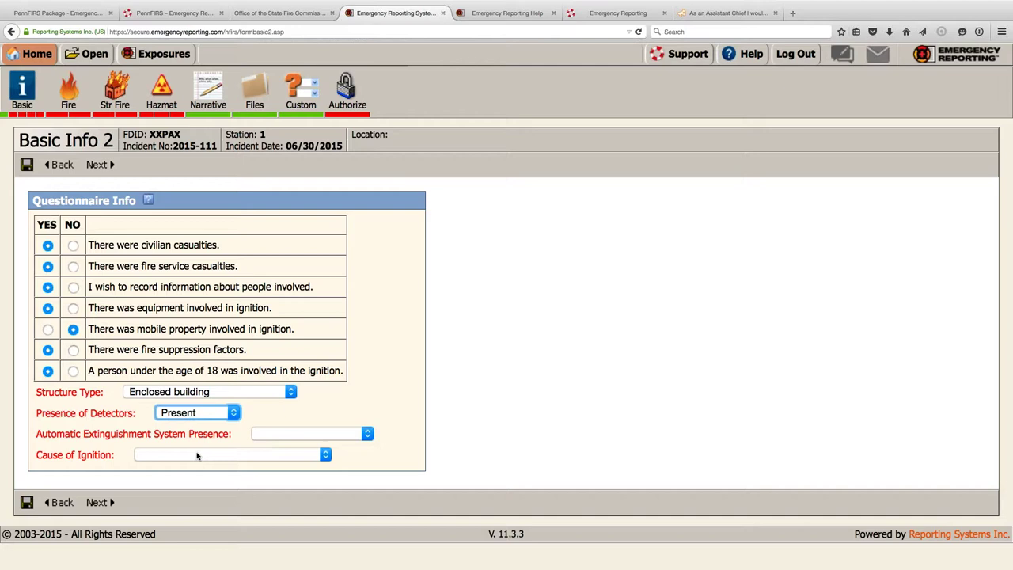
pyautogui.click(309, 433)
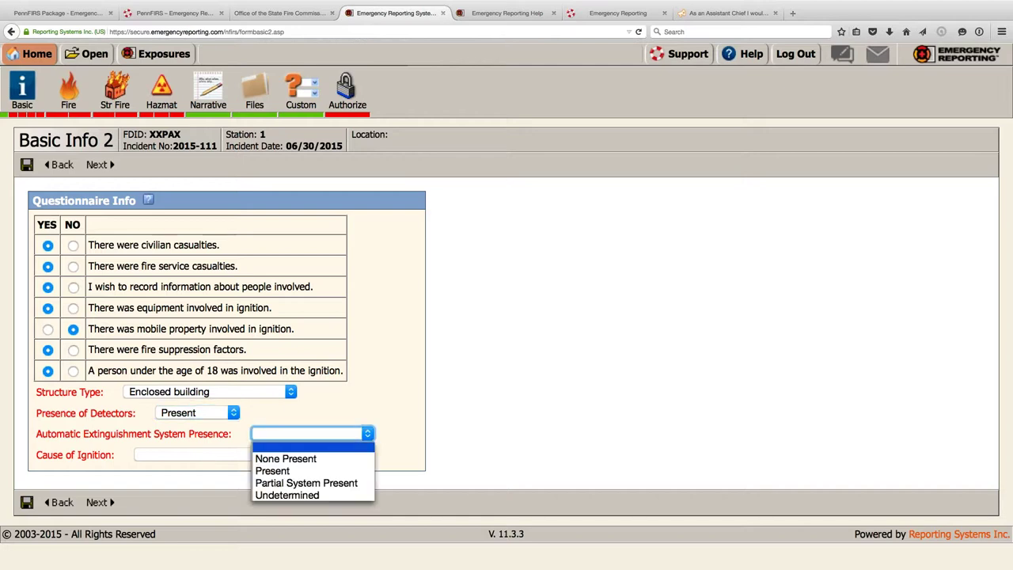
pyautogui.click(287, 485)
pyautogui.click(219, 456)
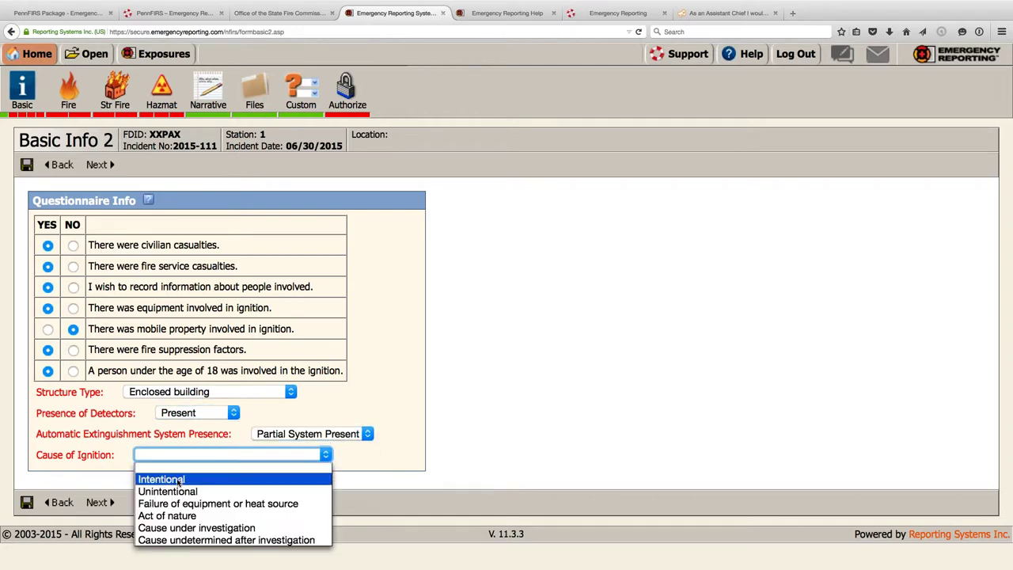
pyautogui.click(179, 479)
pyautogui.click(27, 503)
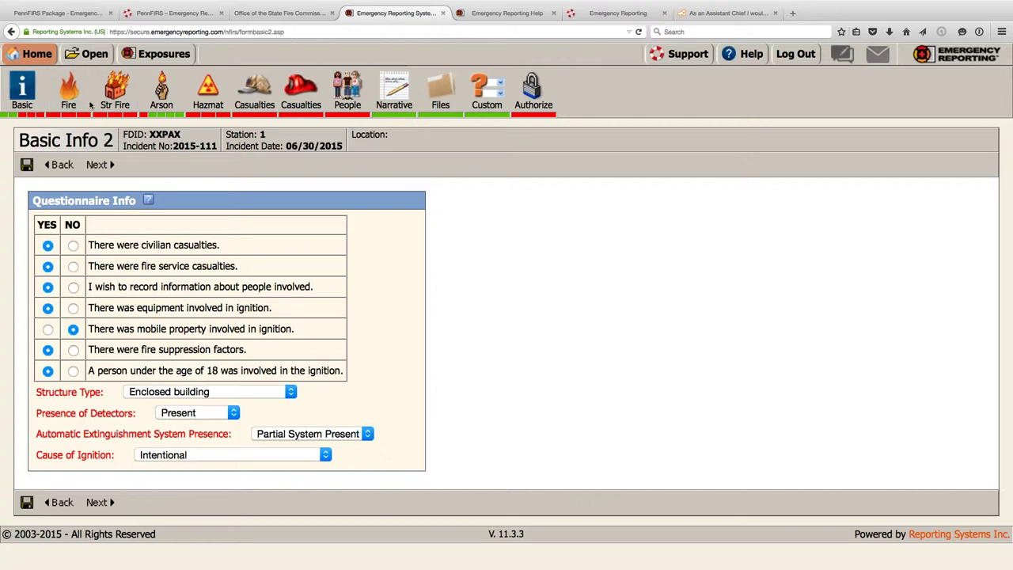
pyautogui.click(28, 164)
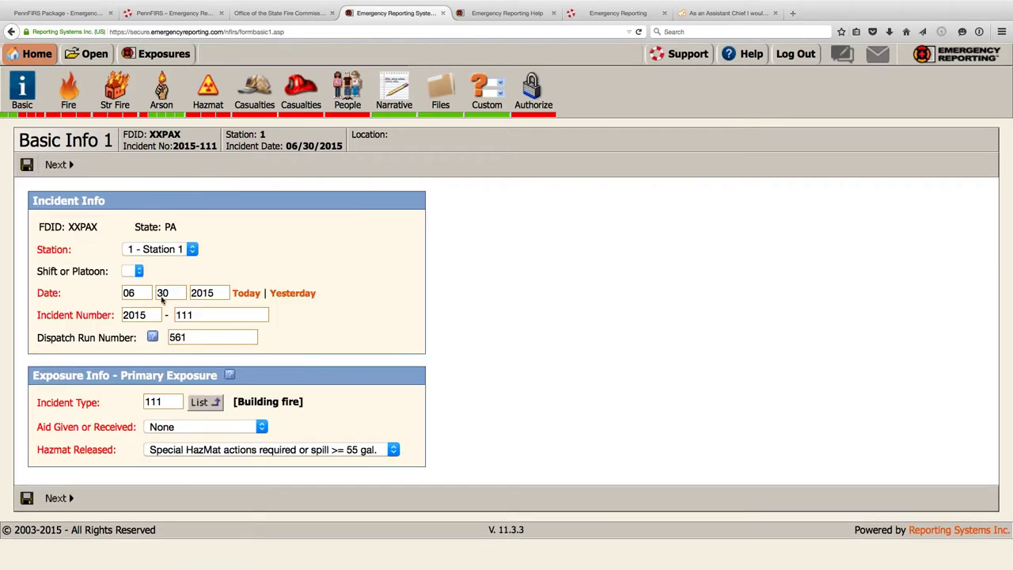
pyautogui.click(197, 399)
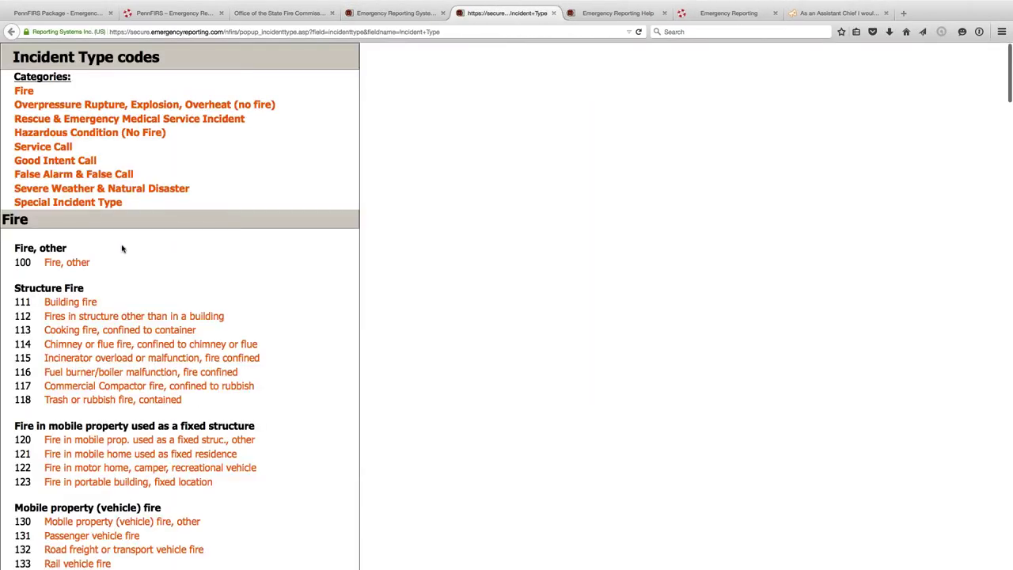
# - Set the incident type to 321 EMS call and hazmat released to Gasoline
pyautogui.scroll(-10, 93, 288)
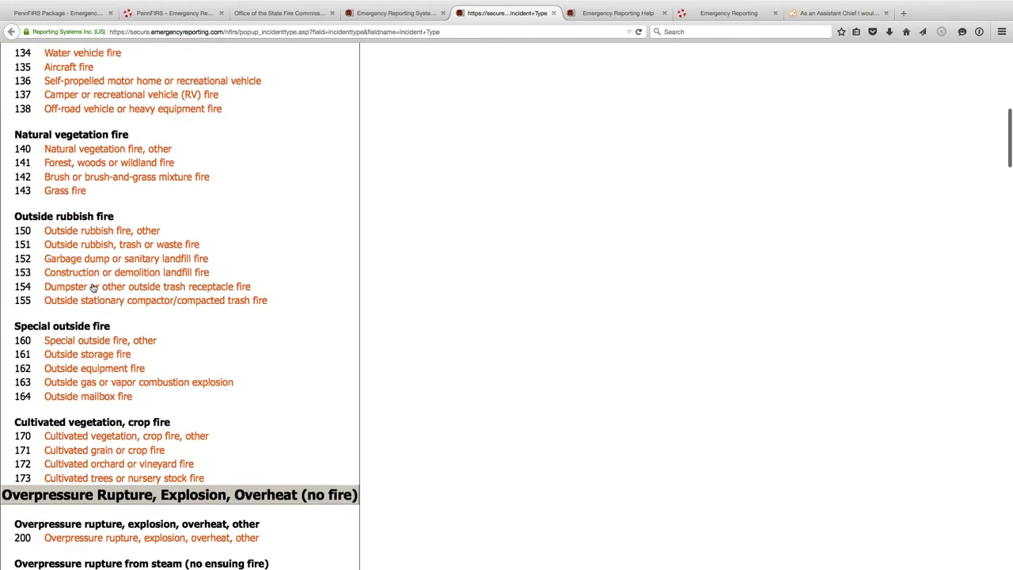
pyautogui.scroll(-5, 92, 288)
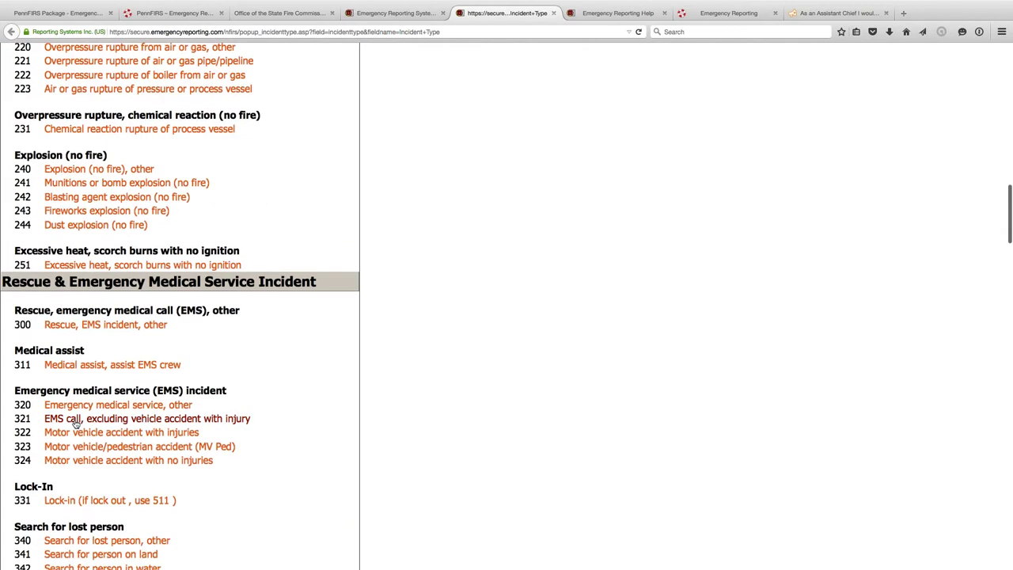
pyautogui.click(75, 423)
pyautogui.click(193, 449)
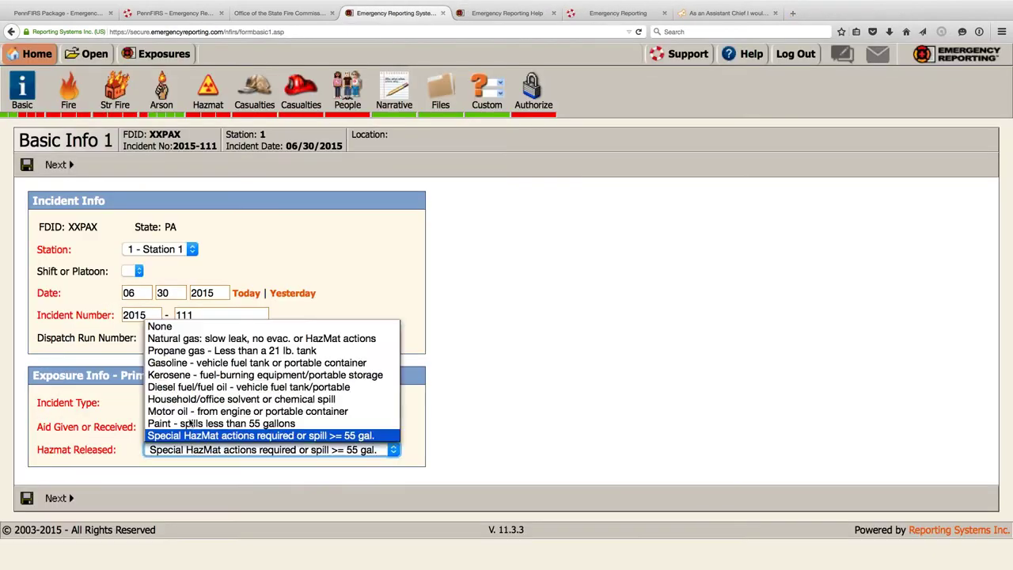
pyautogui.click(190, 364)
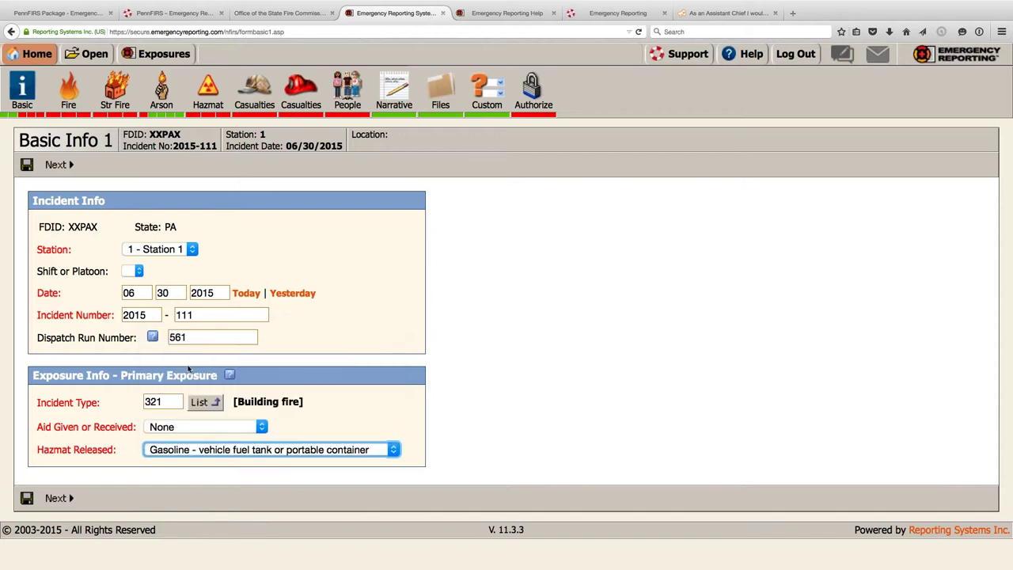
pyautogui.click(56, 498)
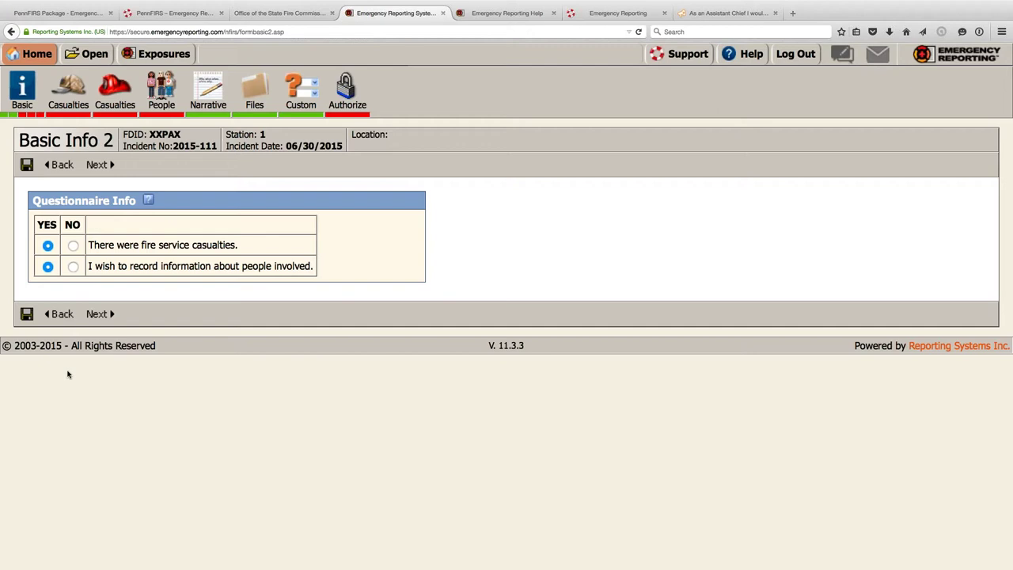
# - Answer No to fire service casualties, Yes to recording people involved, and save the questionnaire
pyautogui.click(73, 246)
pyautogui.click(72, 267)
pyautogui.click(48, 268)
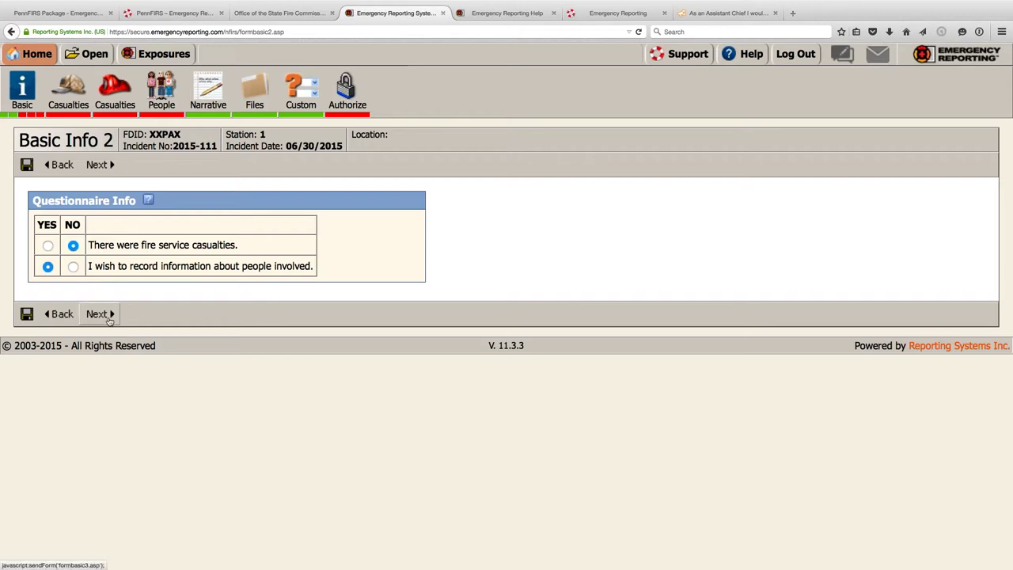
pyautogui.click(26, 314)
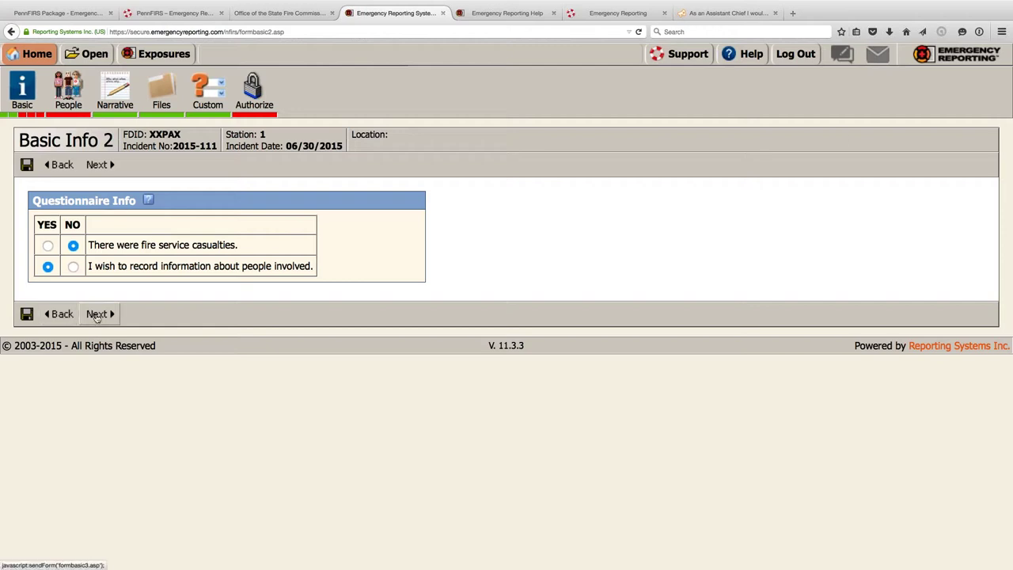
pyautogui.click(96, 314)
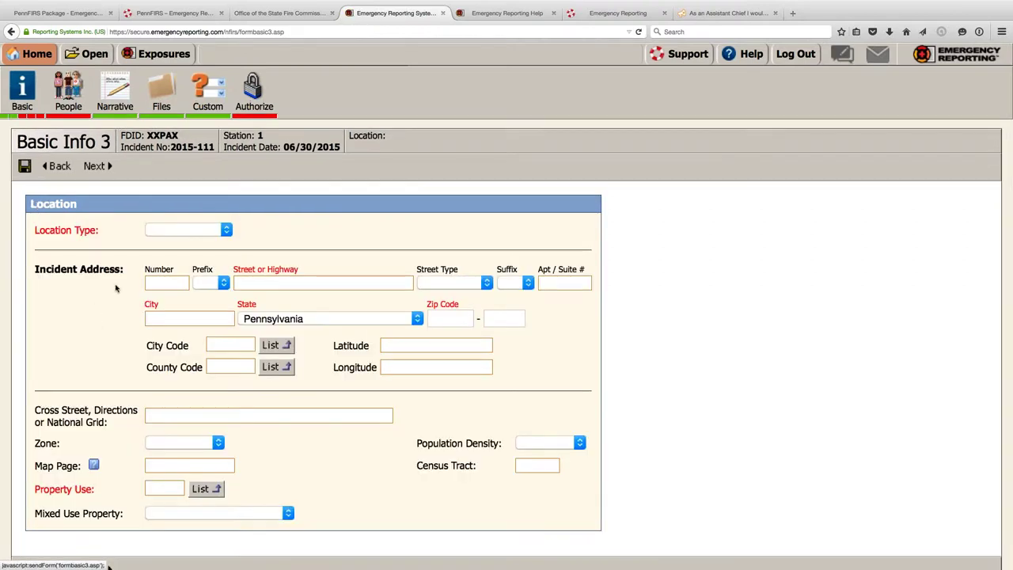
# - Set the location type to Street Address with number 123 and street Main
pyautogui.click(224, 232)
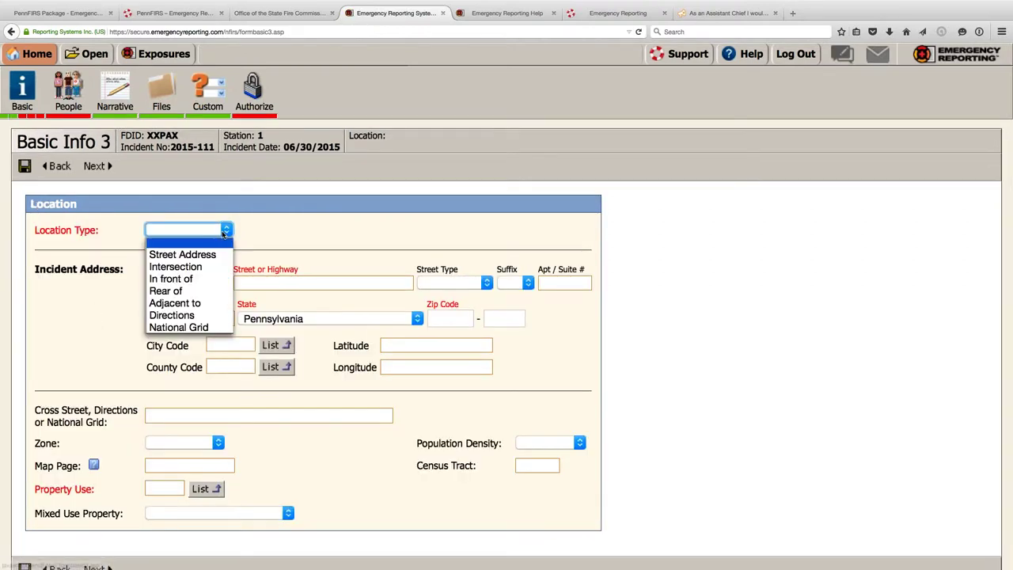
pyautogui.click(190, 255)
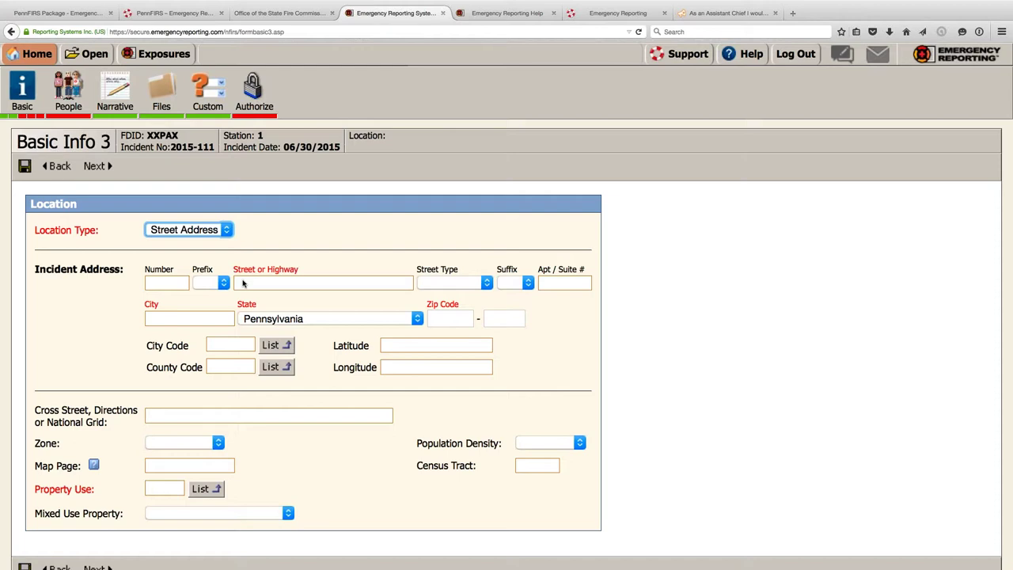
pyautogui.click(168, 285)
pyautogui.write('123')
pyautogui.press('Tab')
pyautogui.write('Main')
pyautogui.press('Tab')
pyautogui.press('Tab')
# - Enter Harrisburg as the city and 10001 as the zip code
pyautogui.click(161, 317)
pyautogui.click(161, 317)
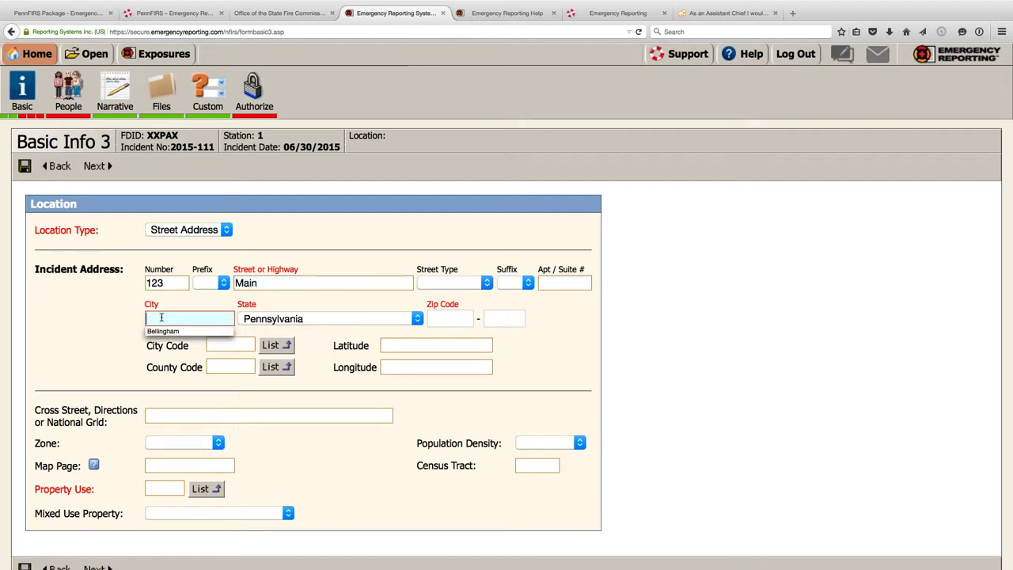
pyautogui.write('Harrisburg')
pyautogui.click(447, 318)
pyautogui.write('10001')
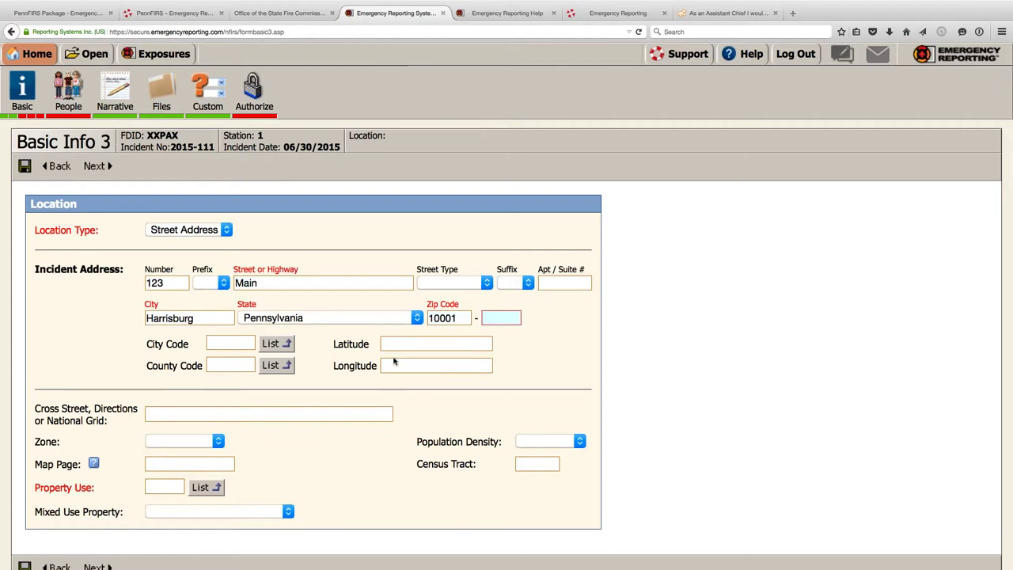
pyautogui.scroll(-1, 211, 418)
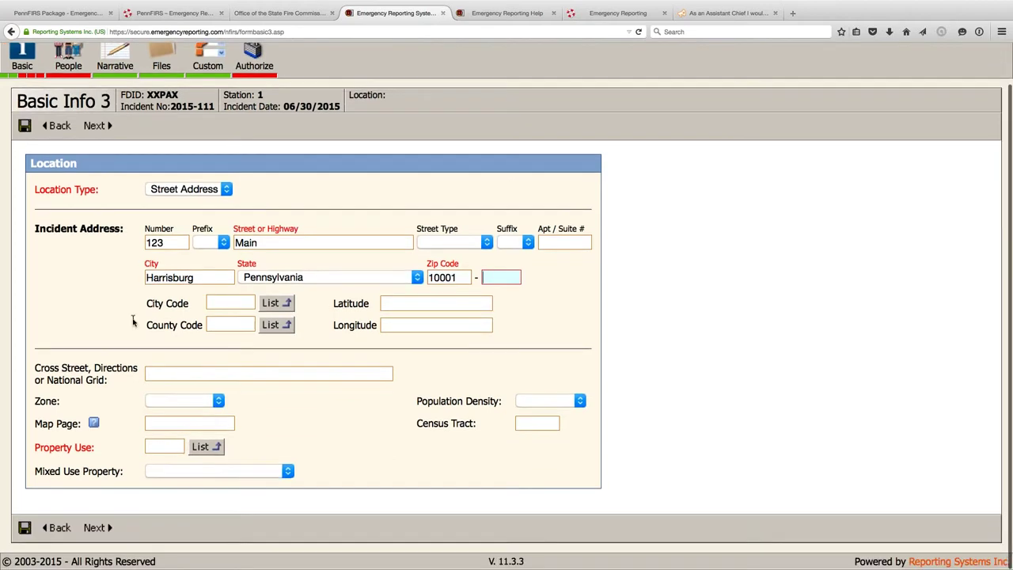
pyautogui.click(204, 446)
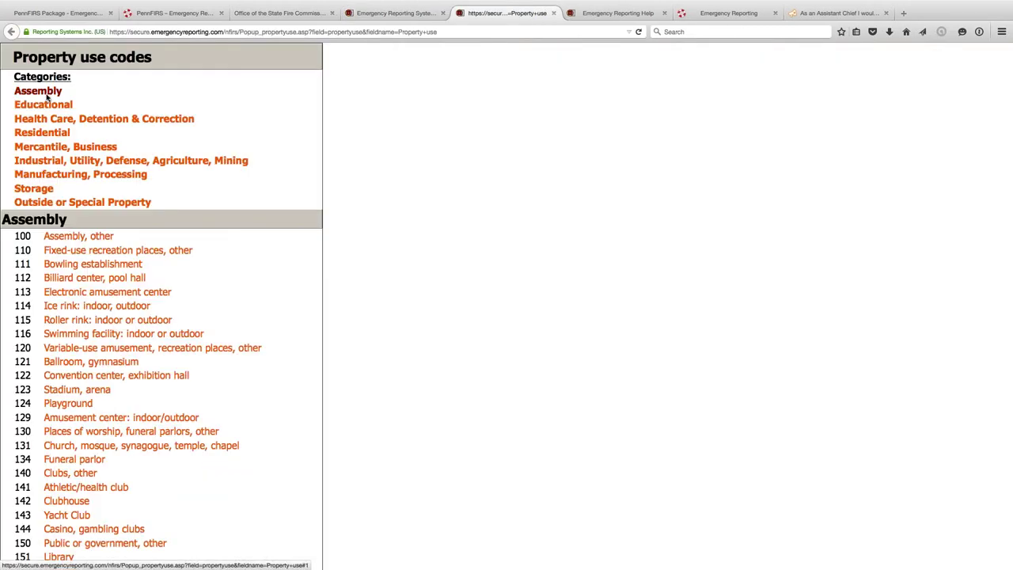
# - Pick property use 888 Fire station from the Storage codes and save the location
pyautogui.click(43, 134)
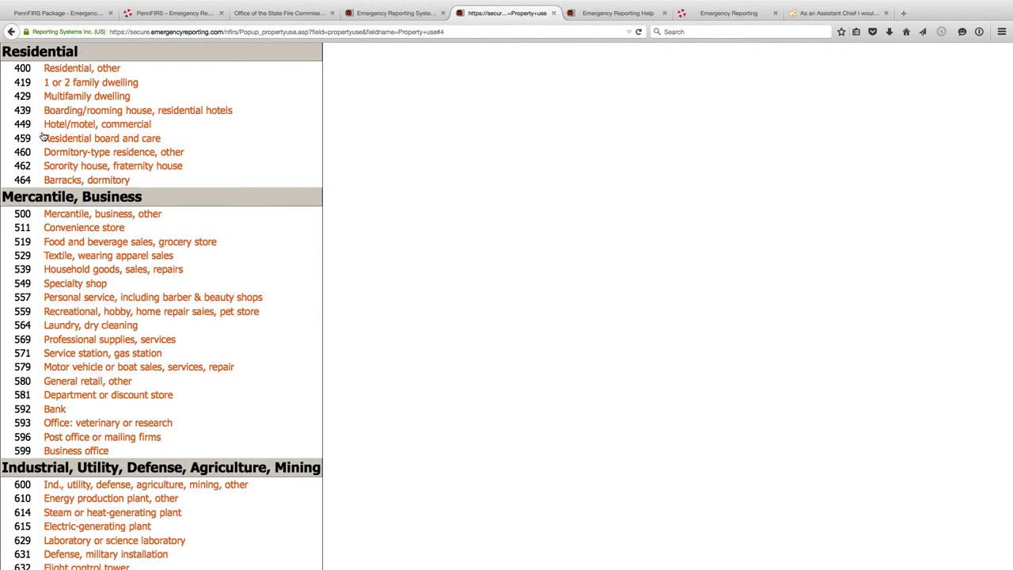
pyautogui.scroll(15, 43, 136)
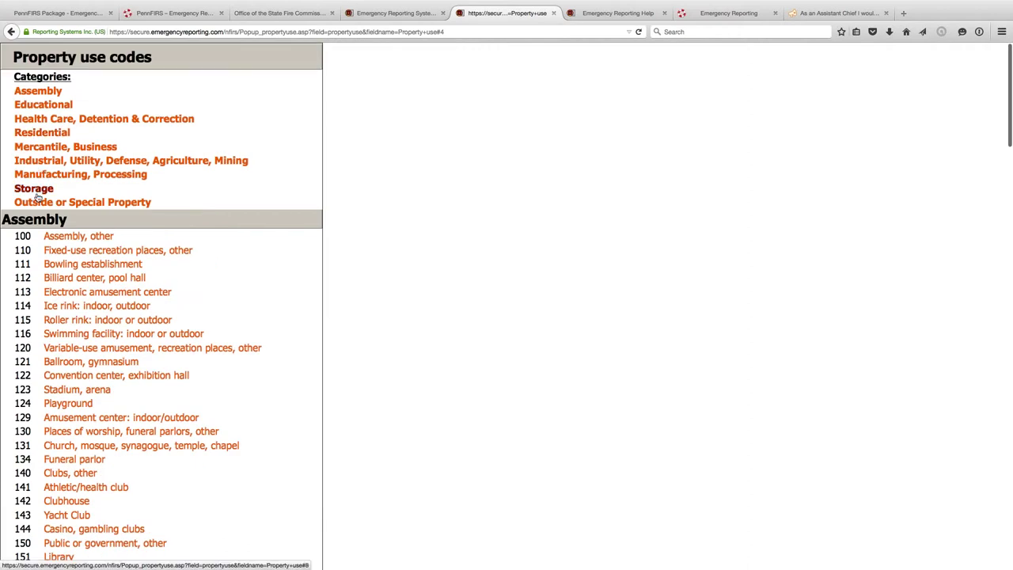
pyautogui.click(35, 190)
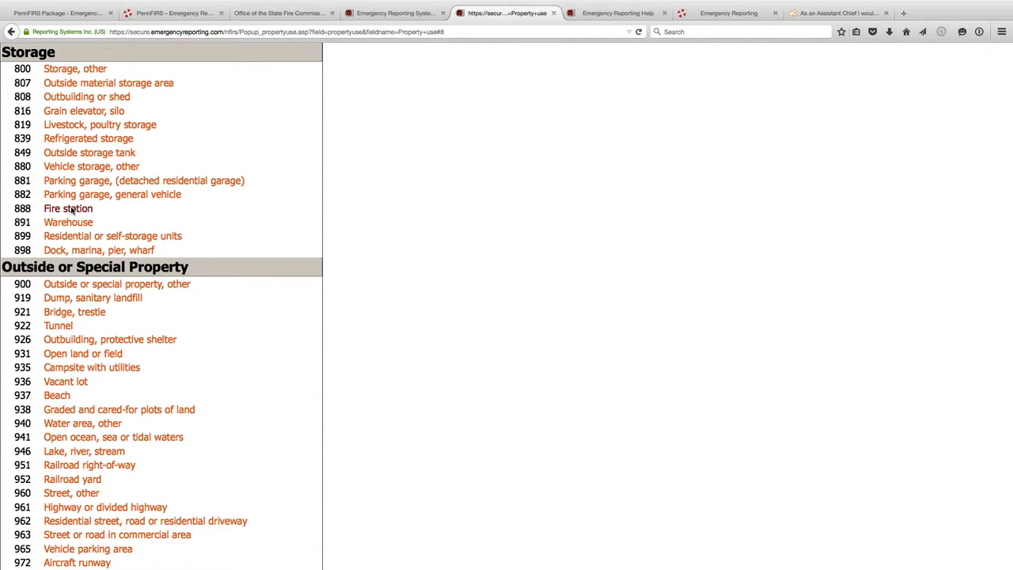
pyautogui.click(71, 208)
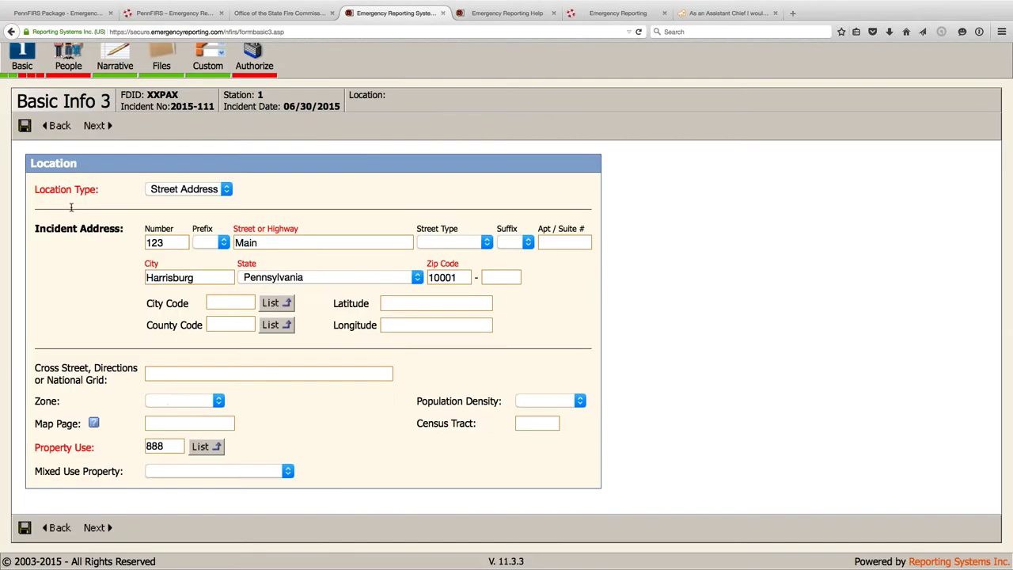
pyautogui.click(99, 130)
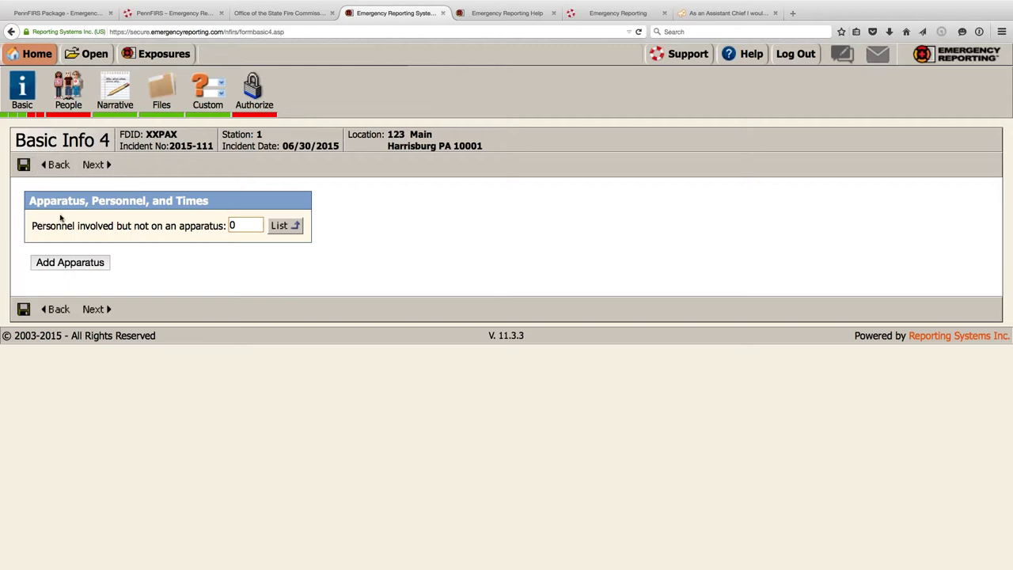
# - Add a Lieutenant and an Assistant Chief as personnel not on an apparatus, and save
pyautogui.click(282, 226)
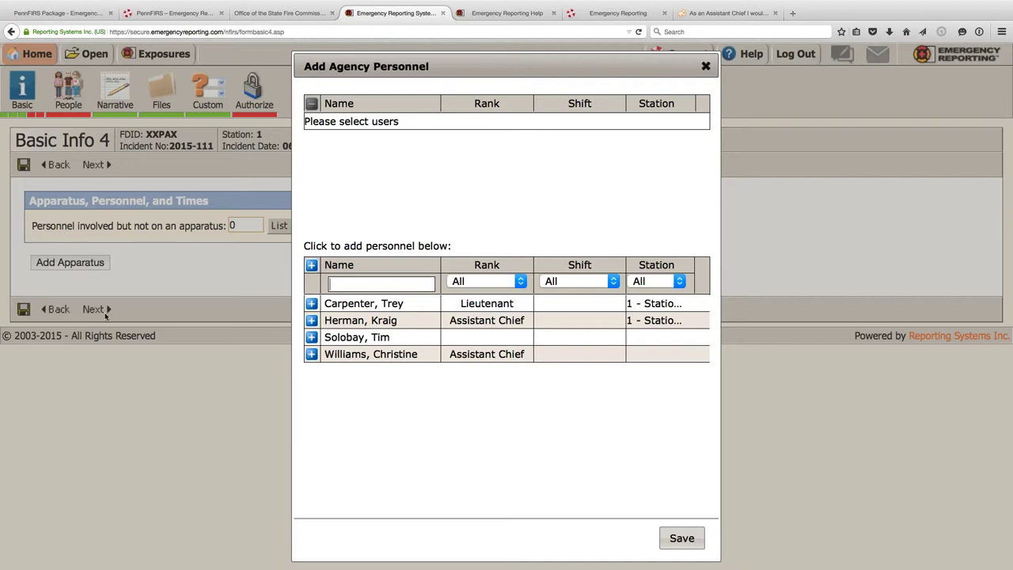
pyautogui.click(312, 304)
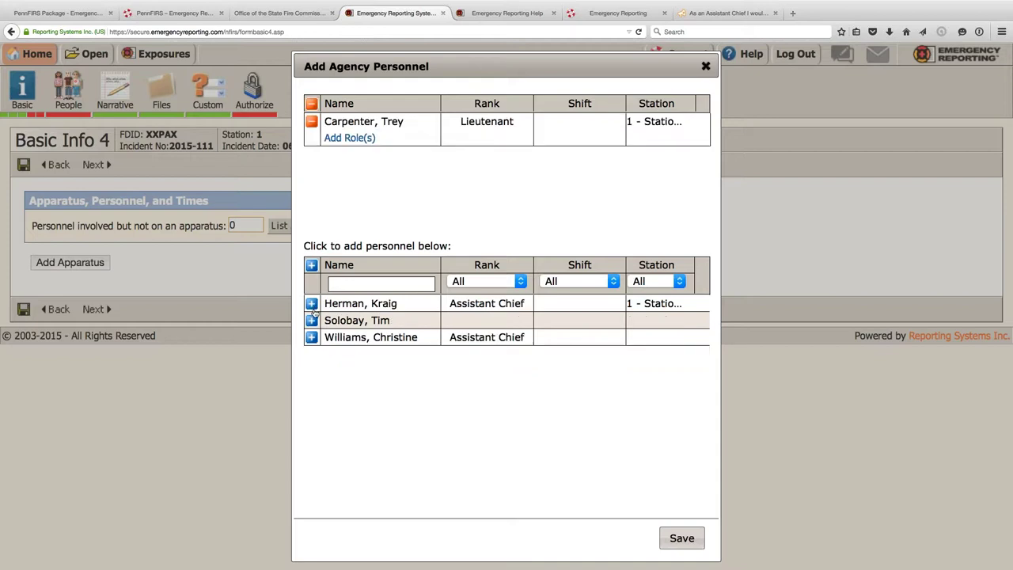
pyautogui.click(312, 337)
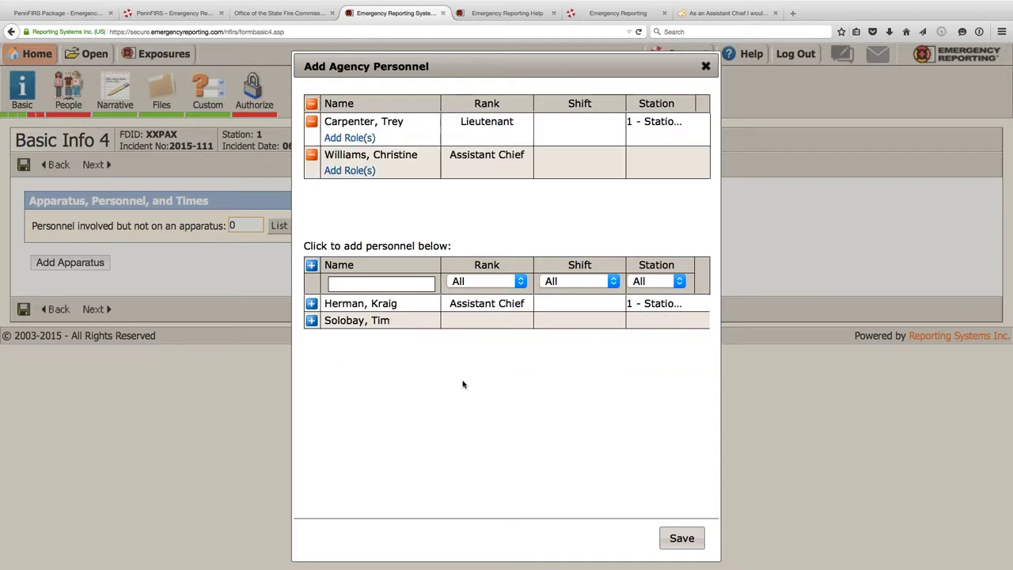
pyautogui.click(673, 538)
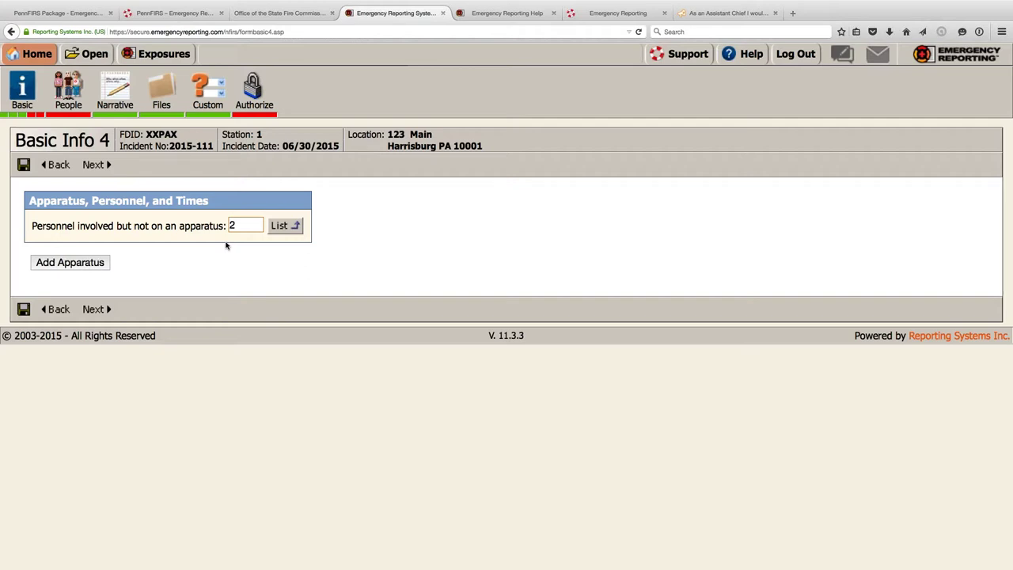
pyautogui.click(58, 267)
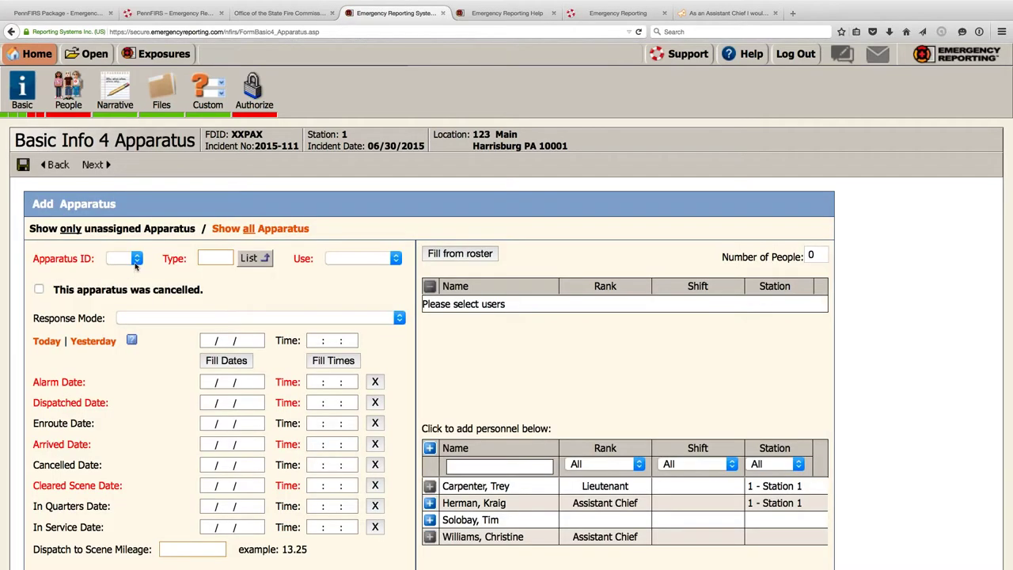
pyautogui.click(136, 261)
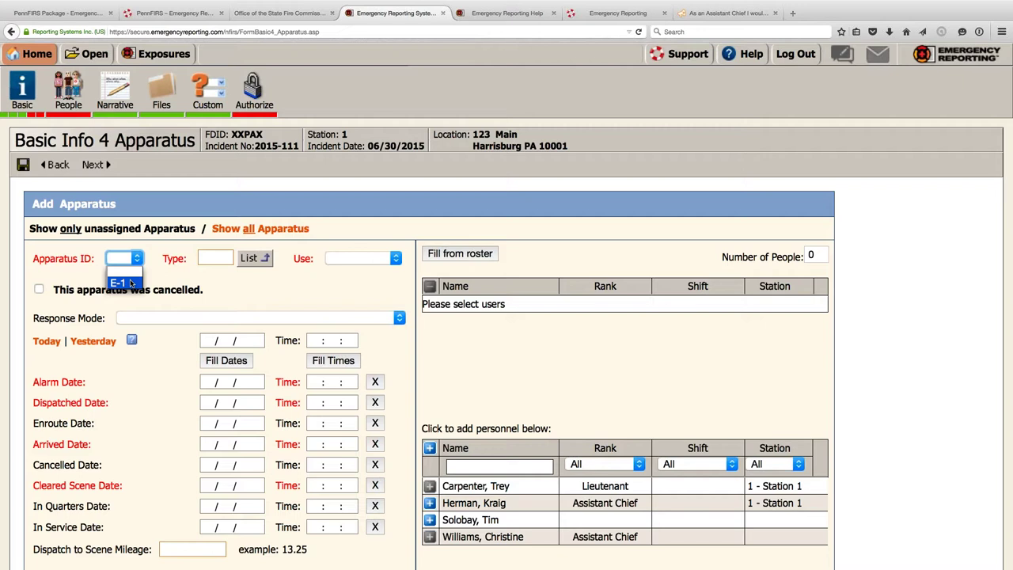
# - Add apparatus E-1 with response mode Lights and Sirens
pyautogui.click(131, 283)
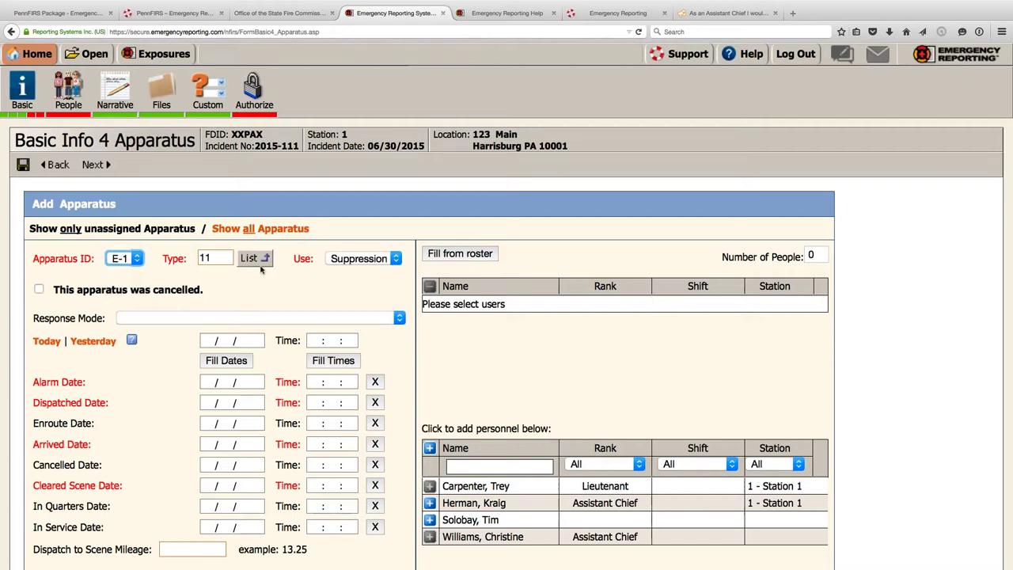
pyautogui.scroll(-1, 260, 270)
pyautogui.scroll(-3, 260, 270)
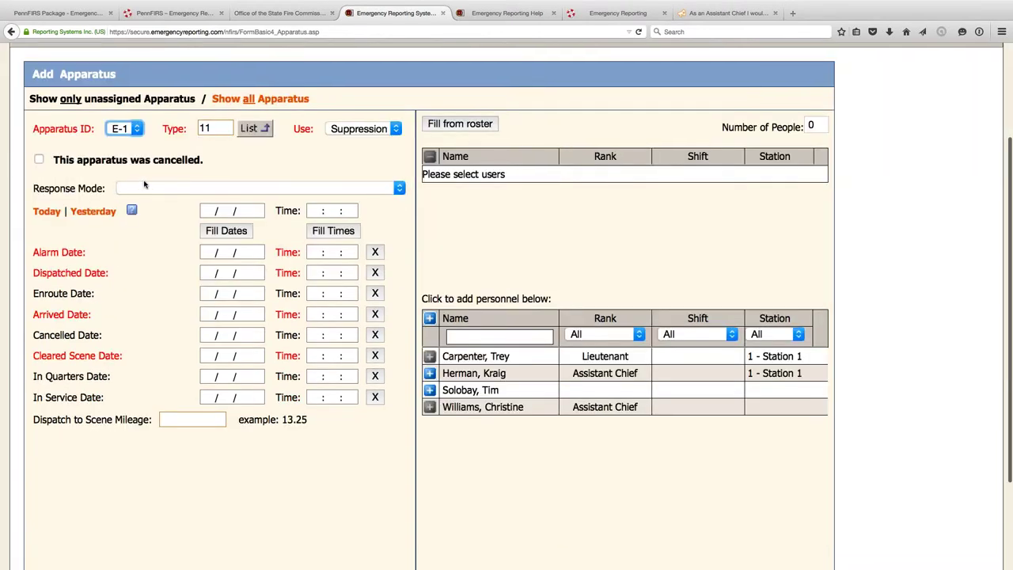
pyautogui.click(144, 187)
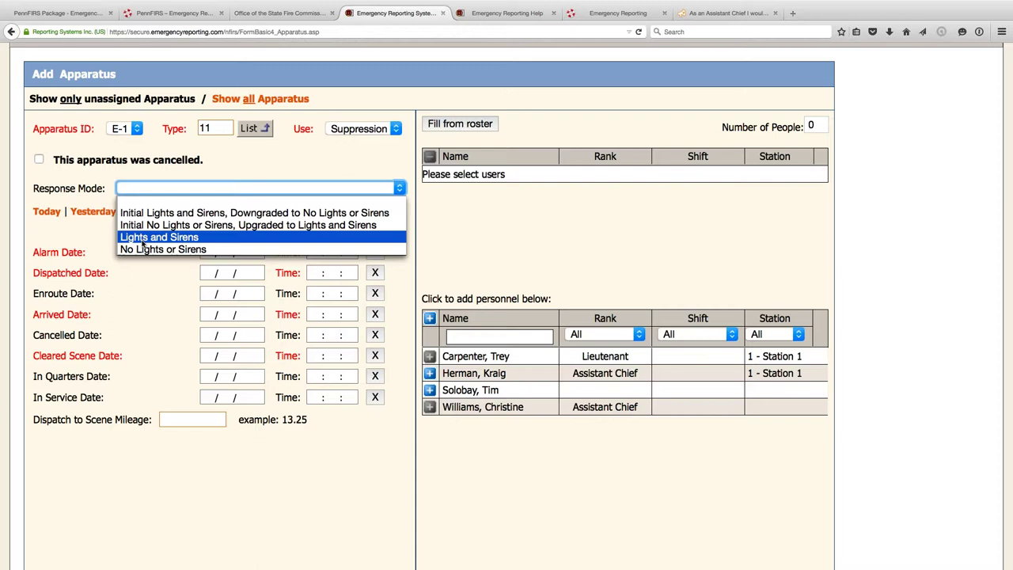
pyautogui.click(143, 242)
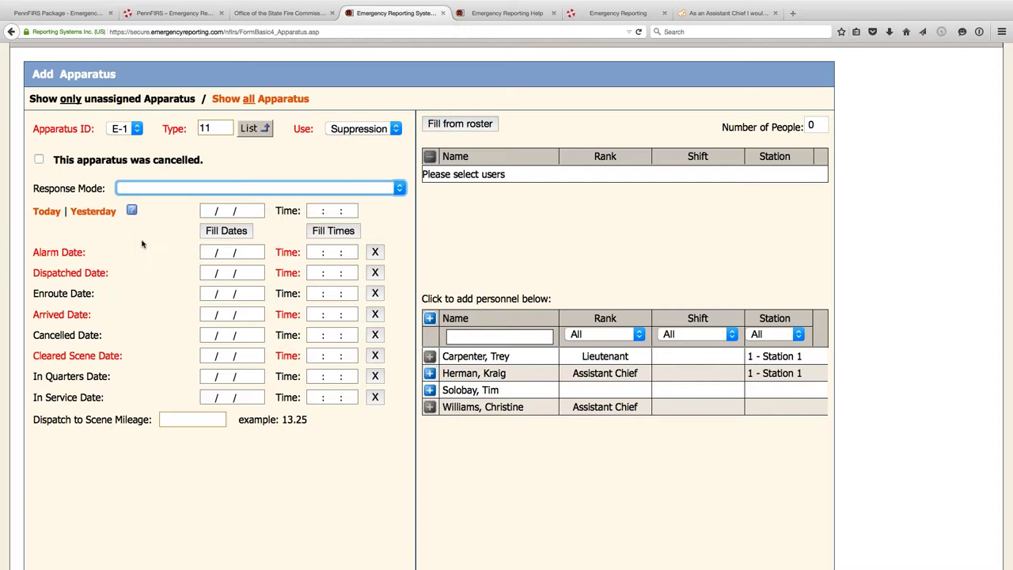
pyautogui.press('Down')
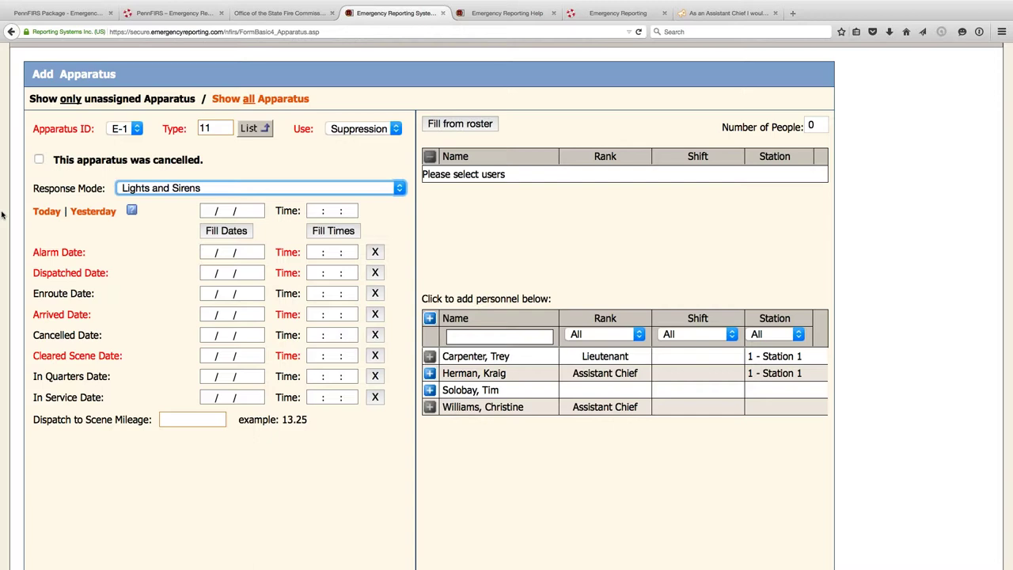
# - Fill all E-1 dates with today, 06/30/2015, and set the reference time to 09:00:01
pyautogui.click(47, 212)
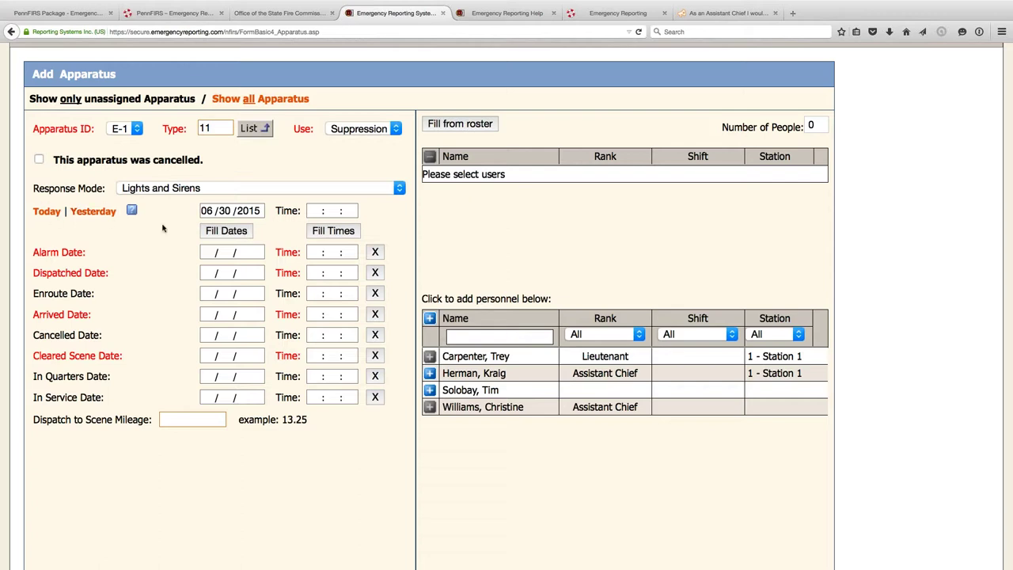
pyautogui.click(234, 229)
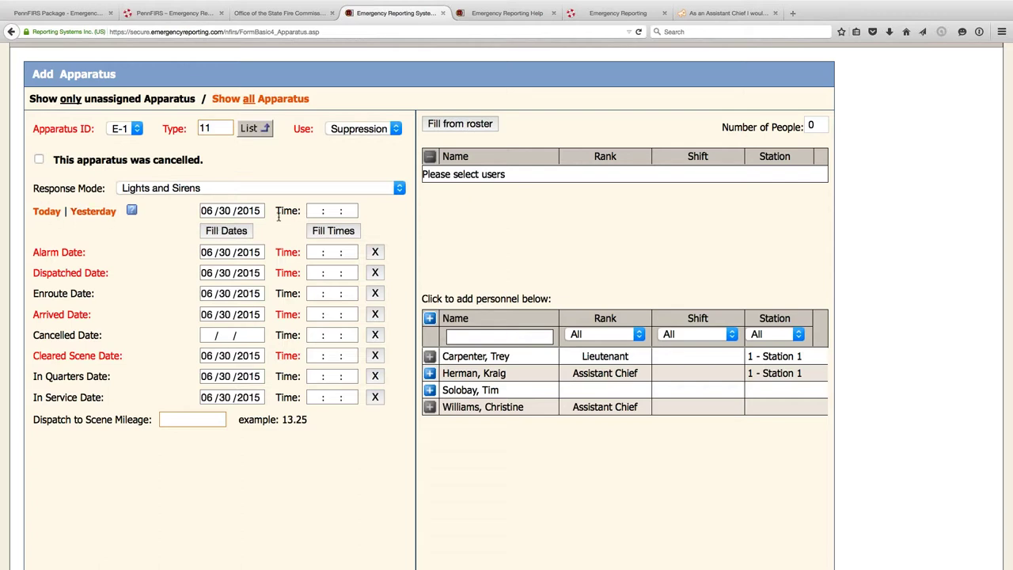
pyautogui.click(318, 210)
pyautogui.write('09 : 00 : 01')
pyautogui.press('Tab')
# - Copy 09:00:01 into all E-1 times, then set Enroute to 09:02:31 and Arrived to 09:06:50
pyautogui.click(339, 231)
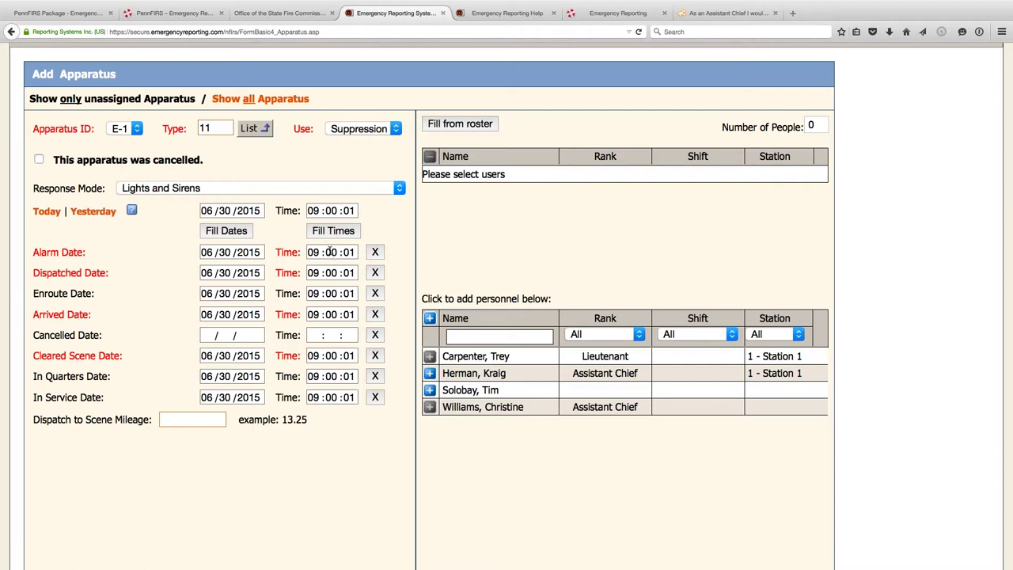
pyautogui.click(329, 252)
pyautogui.click(331, 293)
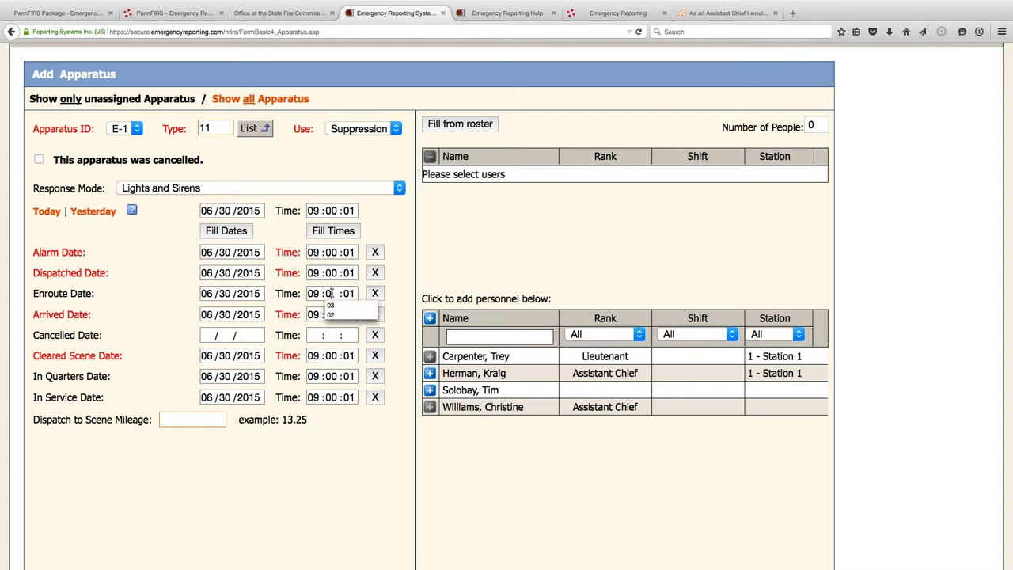
pyautogui.write('2 :')
pyautogui.write('31')
pyautogui.click(331, 315)
pyautogui.write('0')
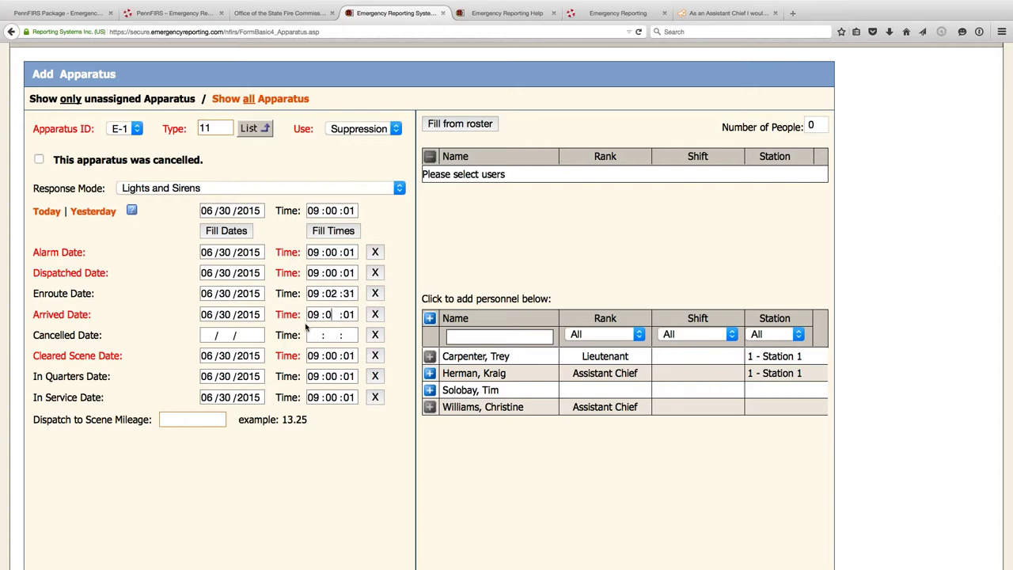
pyautogui.write('6 : 50')
pyautogui.click(309, 335)
# - Set Cleared Scene to 09:30:01 and clear the In Quarters and In Service rows
pyautogui.click(329, 355)
pyautogui.write('30')
pyautogui.press('Tab')
pyautogui.click(375, 377)
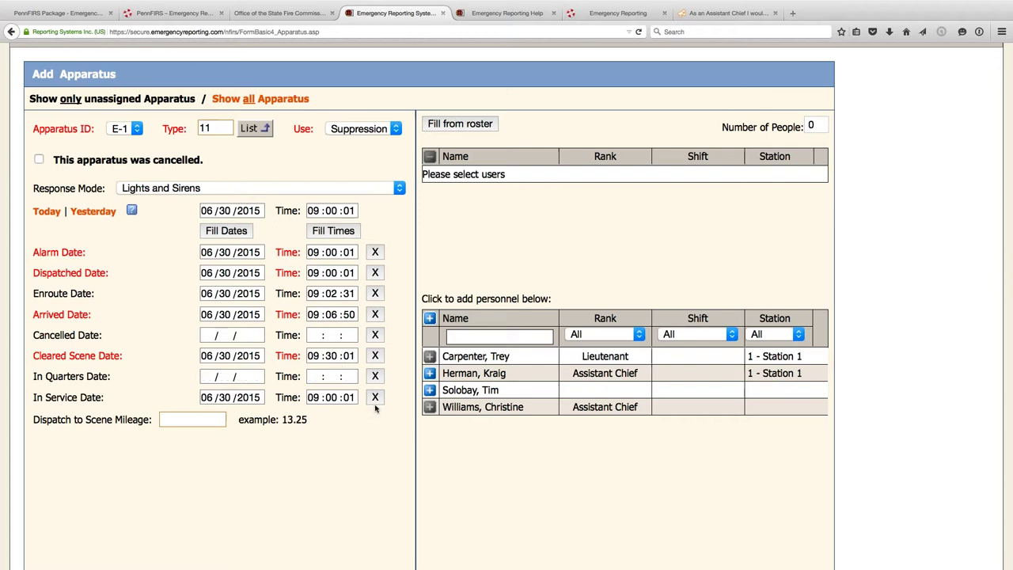
pyautogui.click(375, 397)
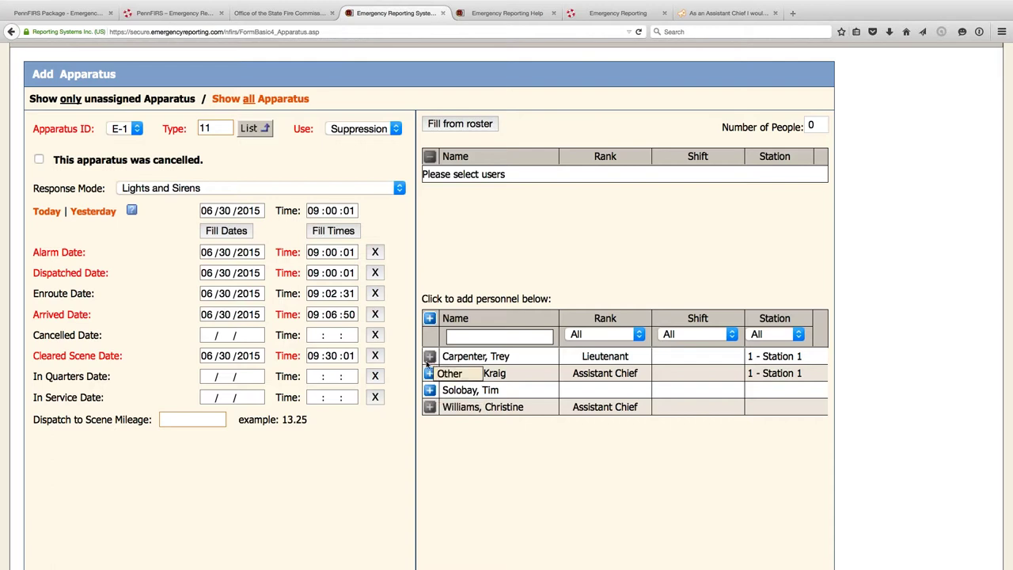
# - Add two roster members to E-1's crew and save role 33 (ALS) for the first
pyautogui.click(430, 373)
pyautogui.click(429, 373)
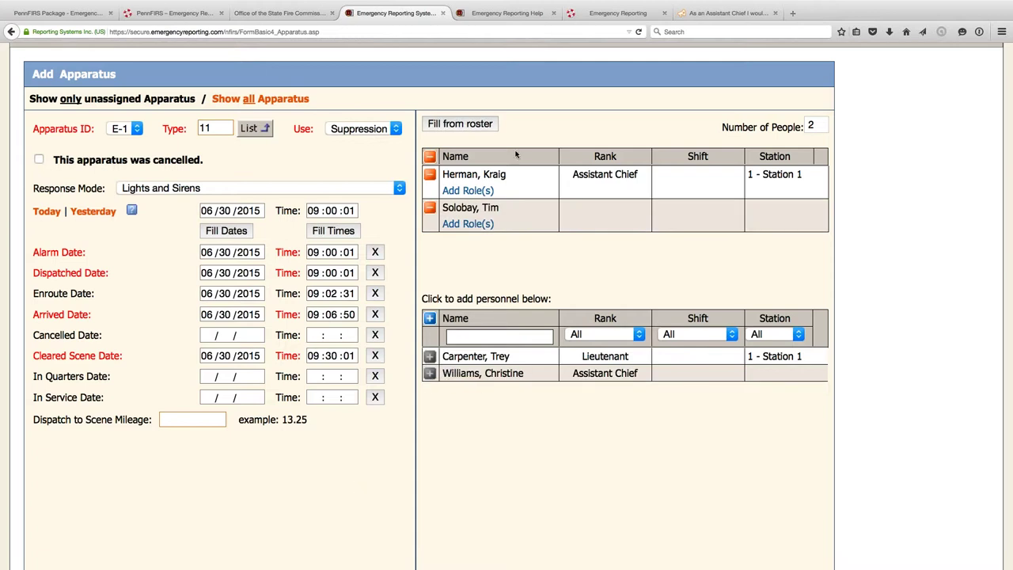
pyautogui.click(474, 190)
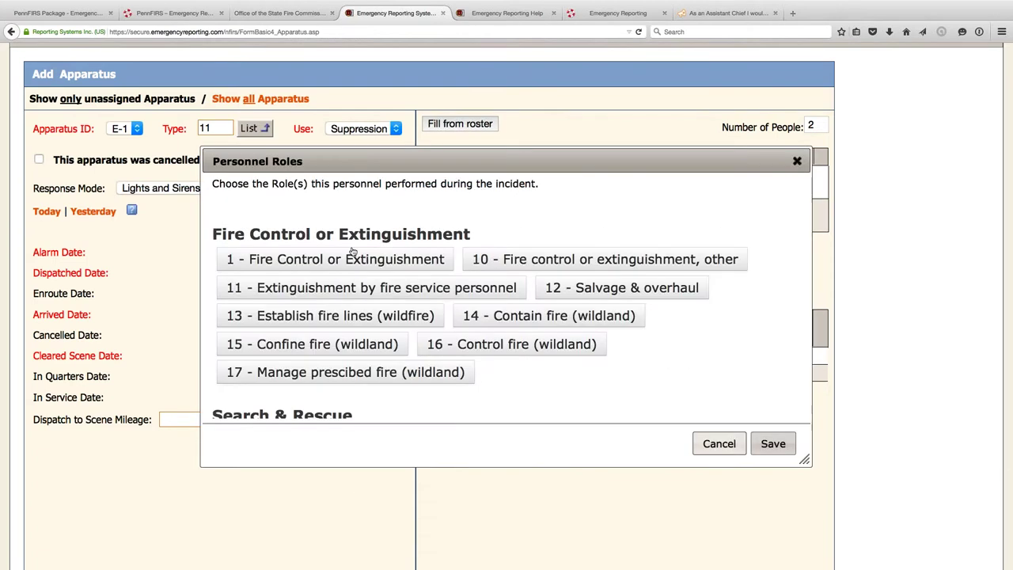
pyautogui.scroll(-4, 352, 252)
pyautogui.scroll(-1, 352, 251)
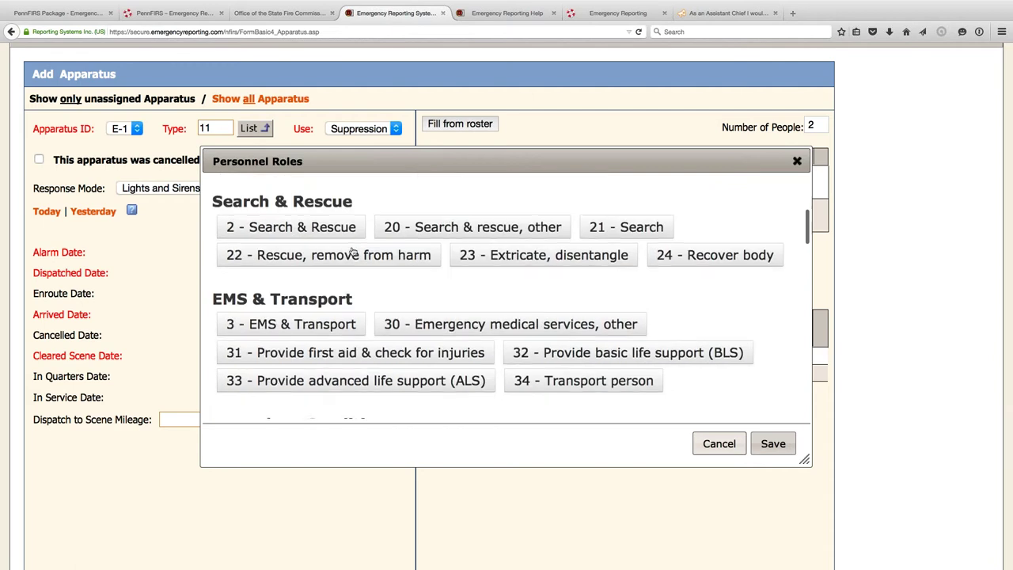
pyautogui.click(312, 379)
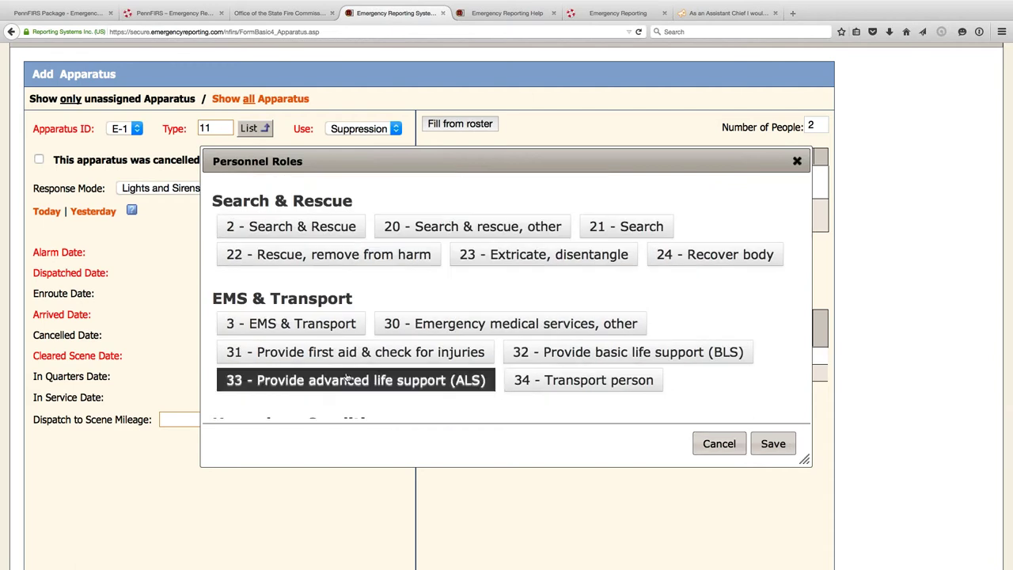
pyautogui.click(771, 443)
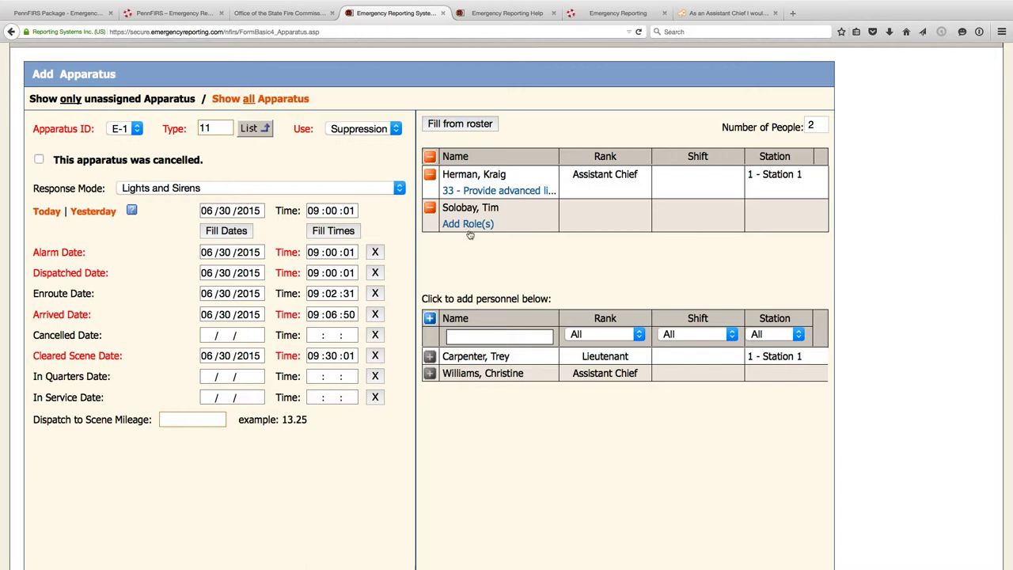
# - Review the apparatus form and submit E-1 with Next
pyautogui.scroll(-3, 424, 274)
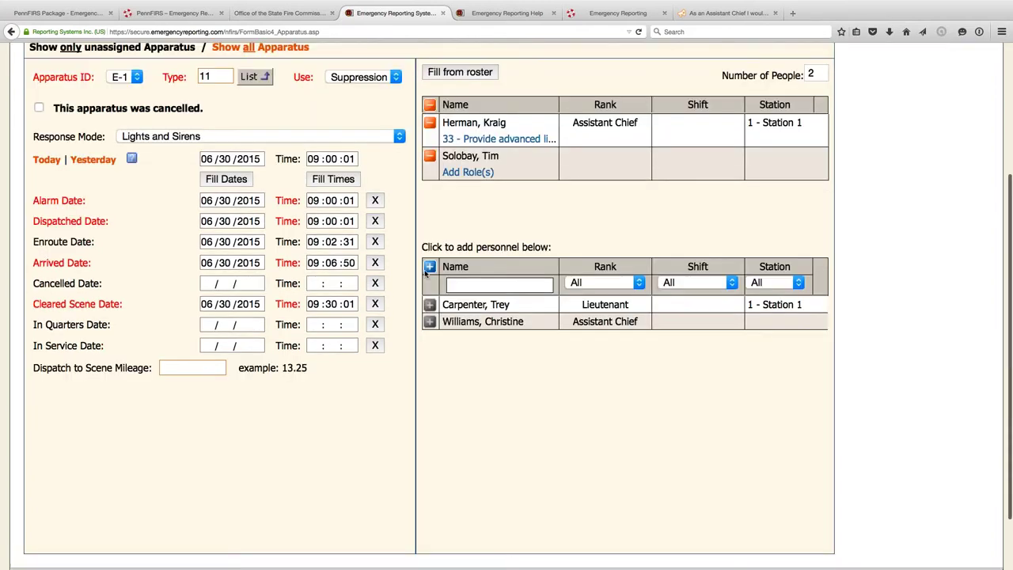
pyautogui.scroll(5, 424, 274)
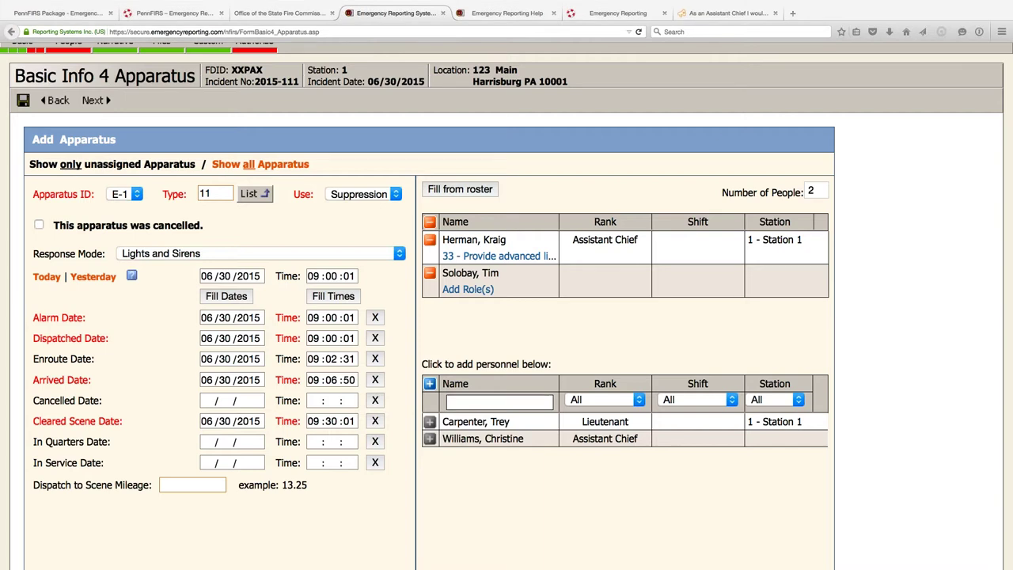
pyautogui.scroll(-1, 170, 92)
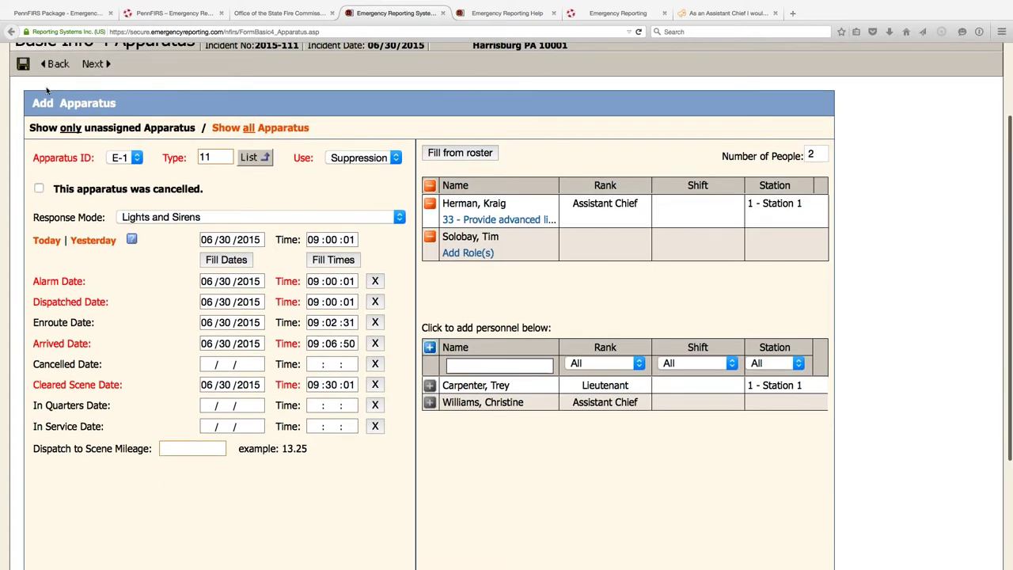
pyautogui.scroll(3, 123, 93)
pyautogui.scroll(-1, 119, 87)
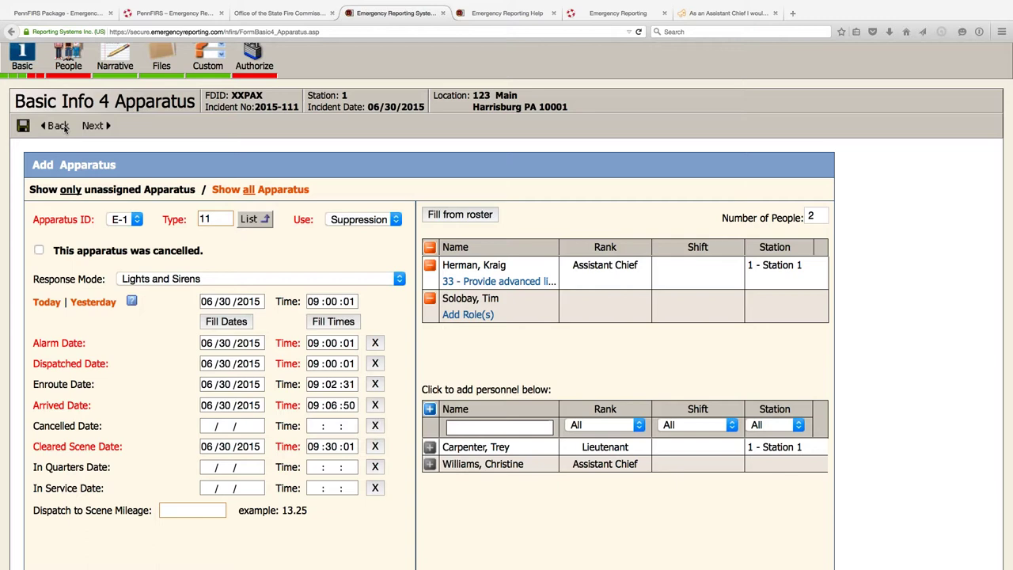
pyautogui.click(99, 129)
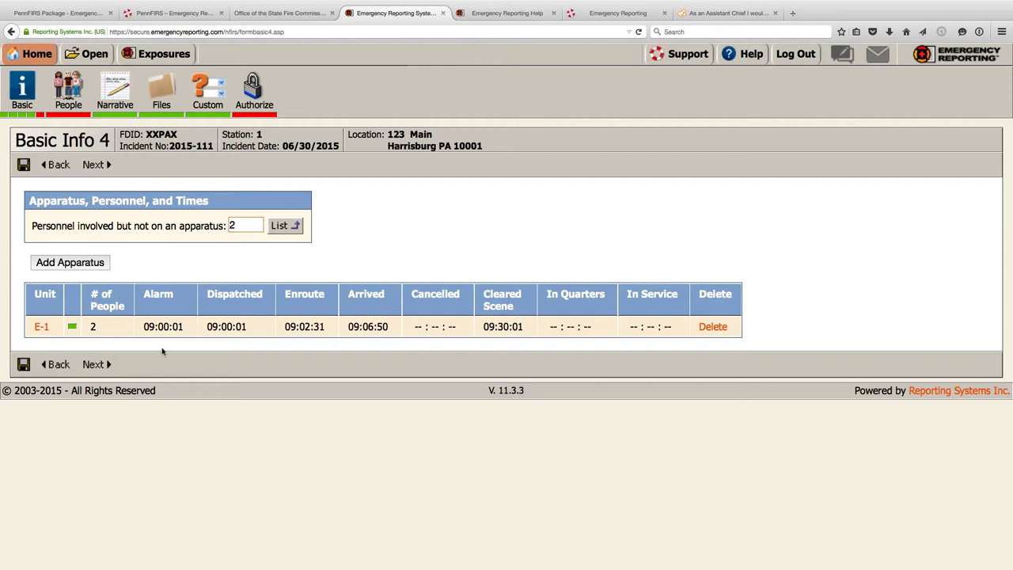
# - Reopen apparatus E-1's details for editing from the Basic Info 4 summary
pyautogui.click(41, 326)
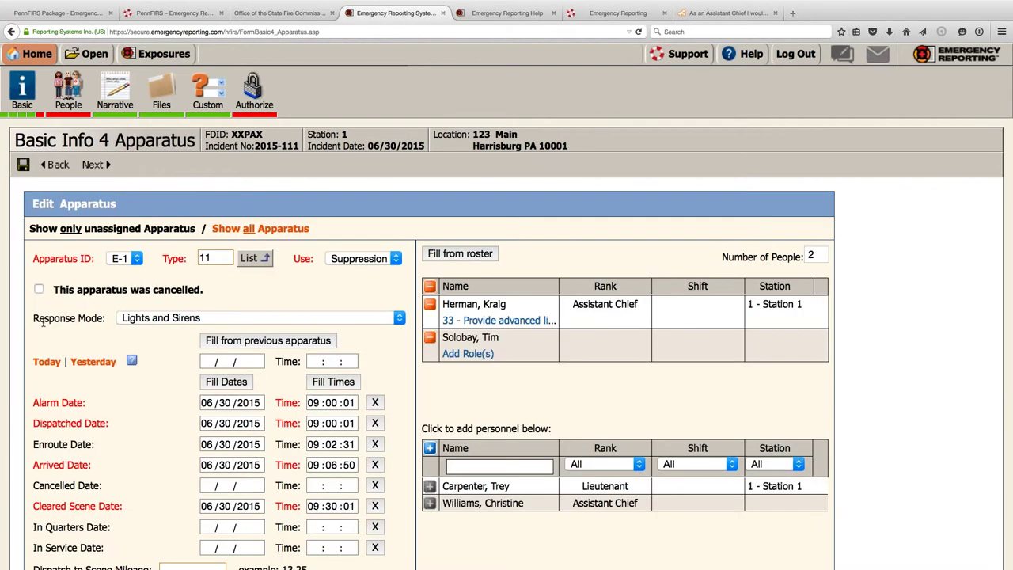
pyautogui.scroll(-1, 44, 321)
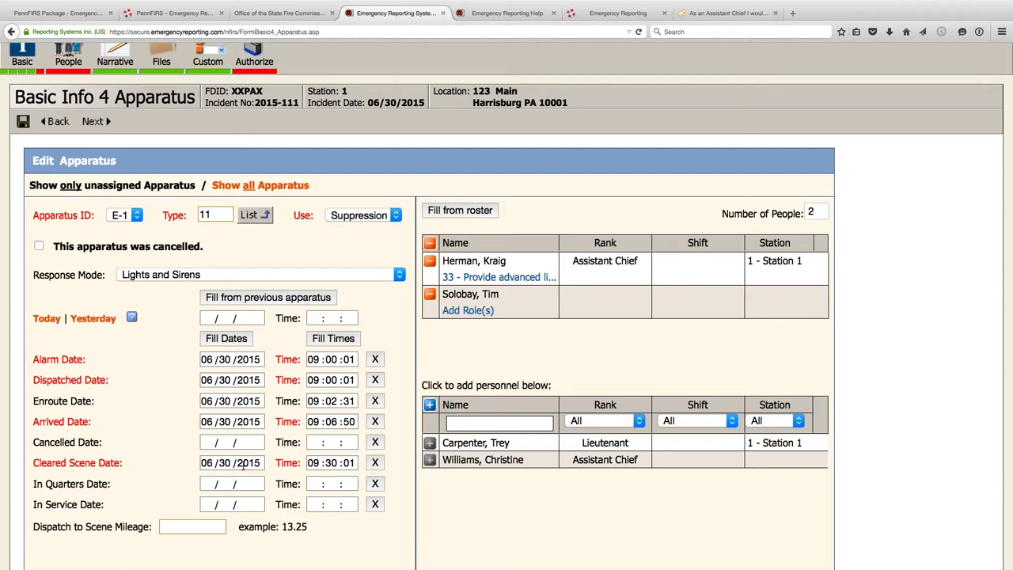
pyautogui.scroll(2, 239, 465)
pyautogui.click(94, 164)
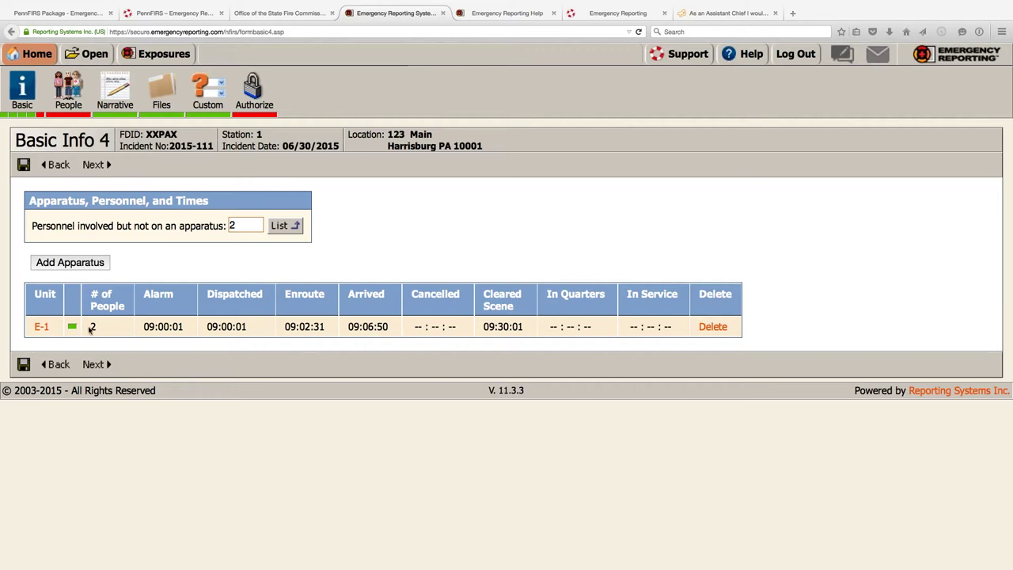
pyautogui.click(41, 327)
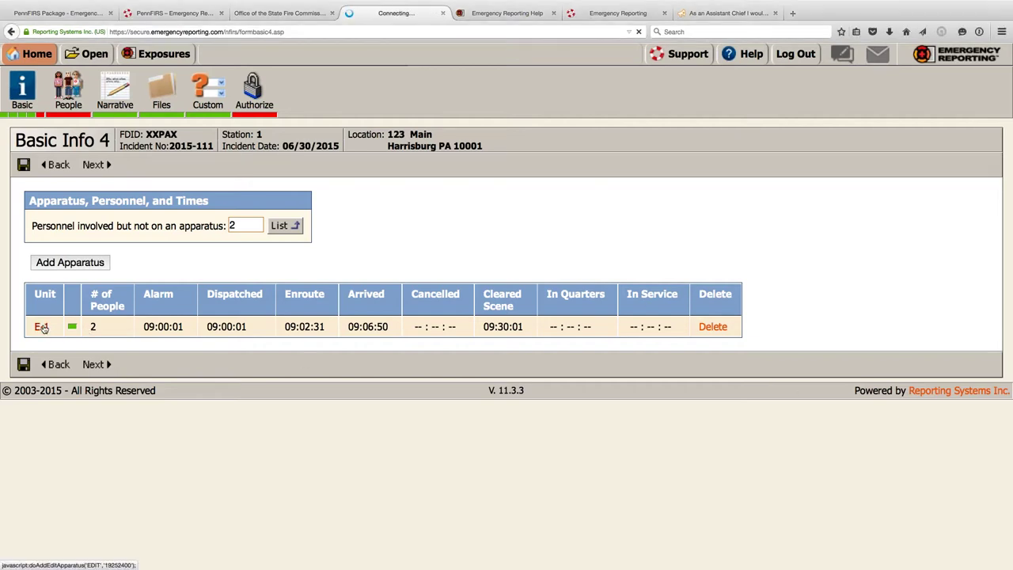
pyautogui.scroll(-2, 207, 308)
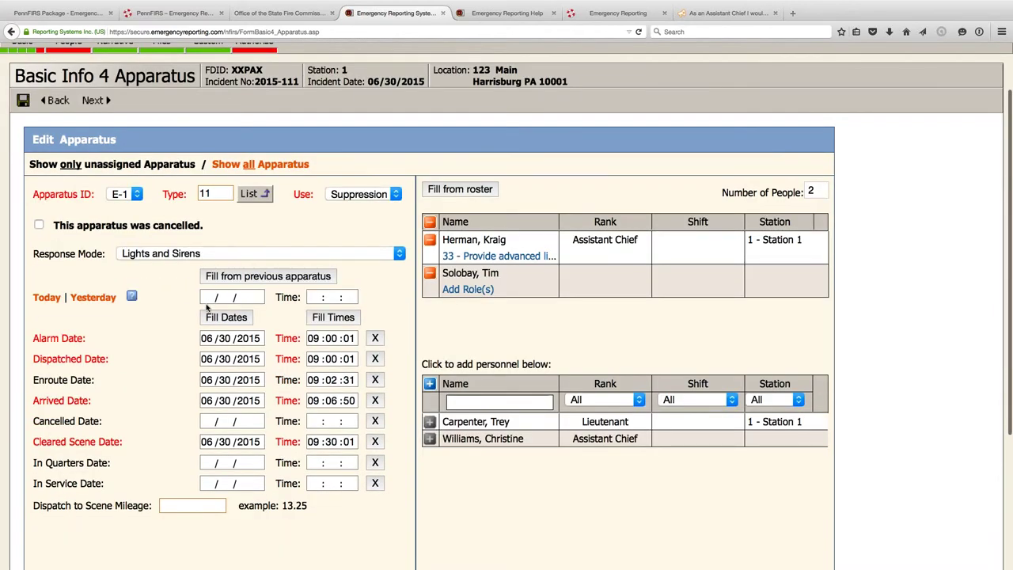
pyautogui.scroll(2, 206, 308)
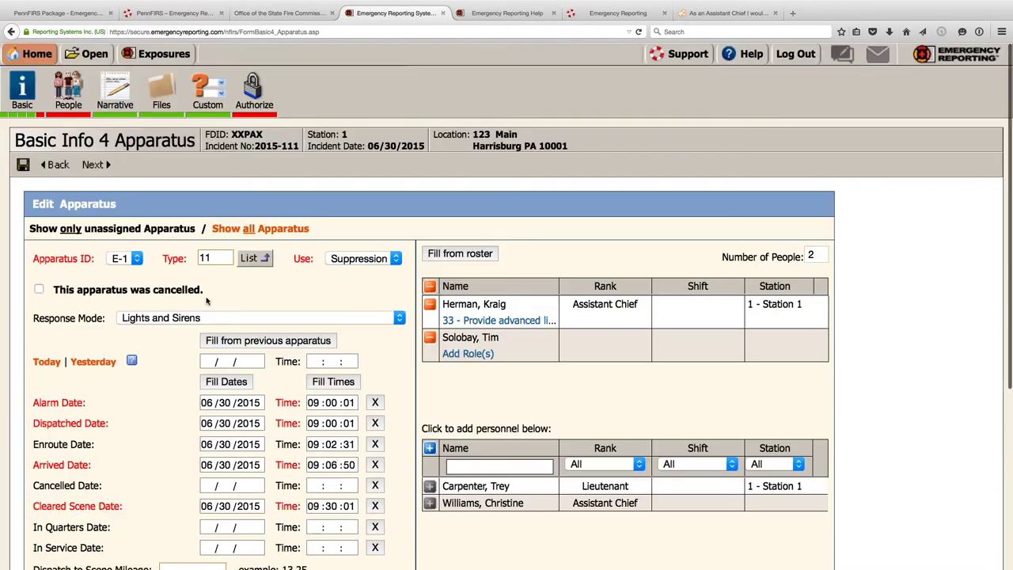
pyautogui.click(97, 169)
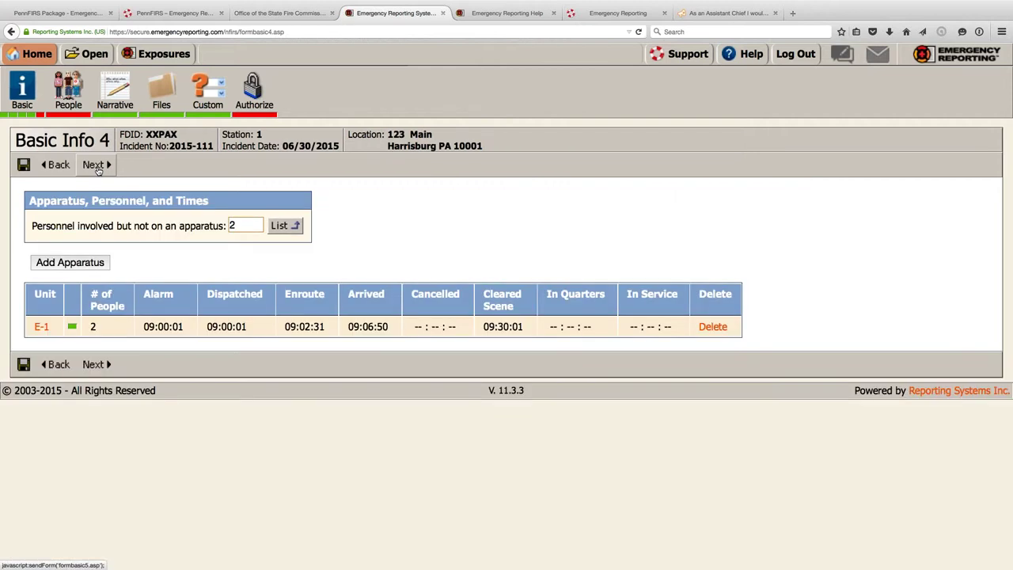
# - On Basic Info 5, set primary action 33 (ALS) and additional action 1 to 23 (Extricate, disentangle)
pyautogui.click(92, 164)
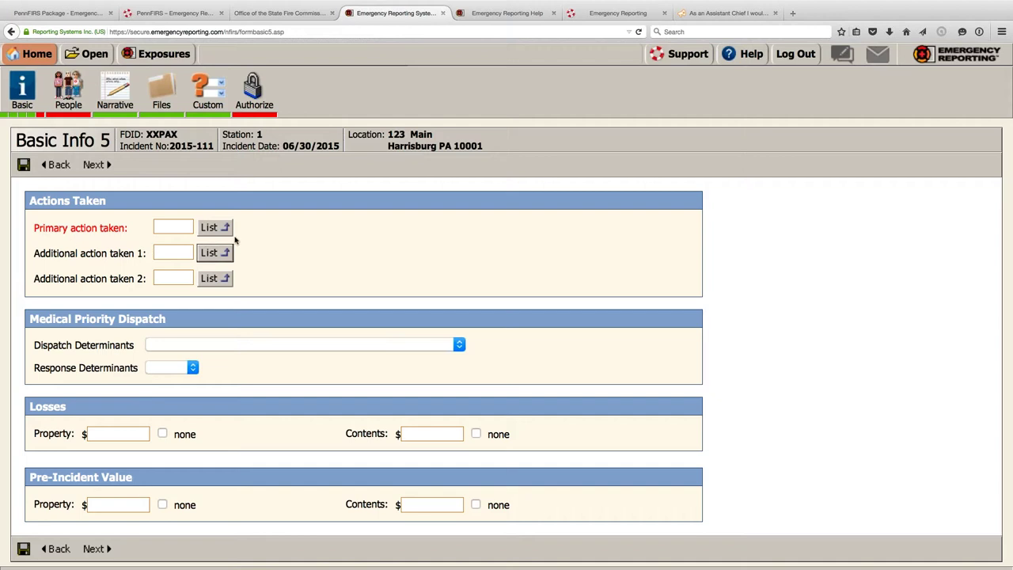
pyautogui.click(215, 228)
pyautogui.scroll(-3, 129, 211)
pyautogui.click(54, 369)
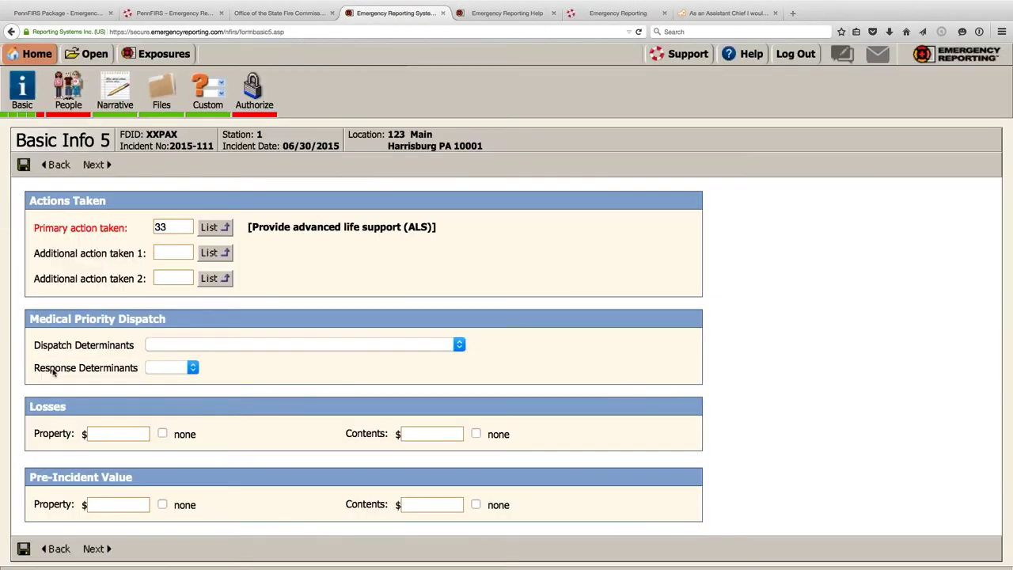
pyautogui.click(215, 252)
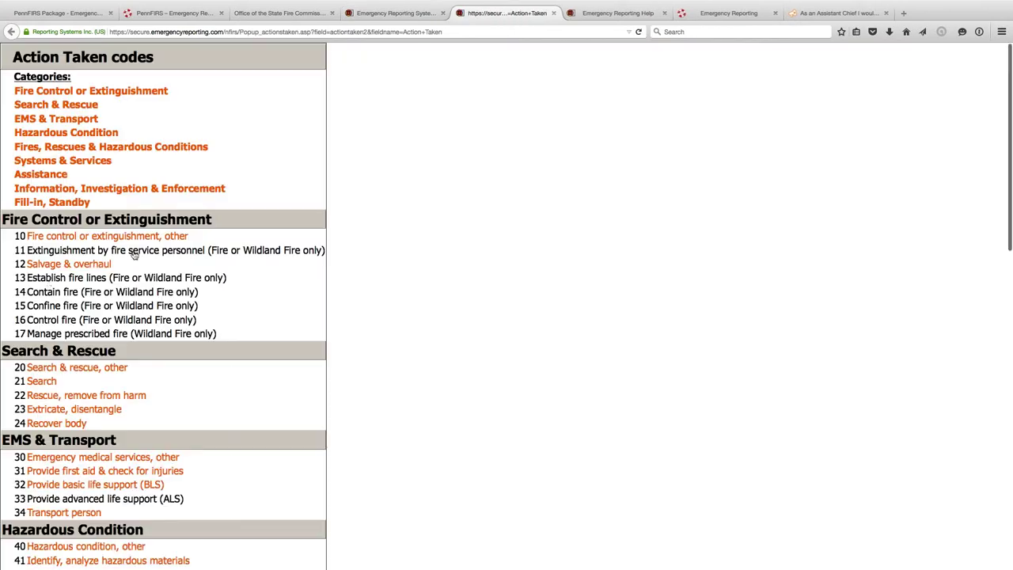
pyautogui.scroll(-2, 95, 309)
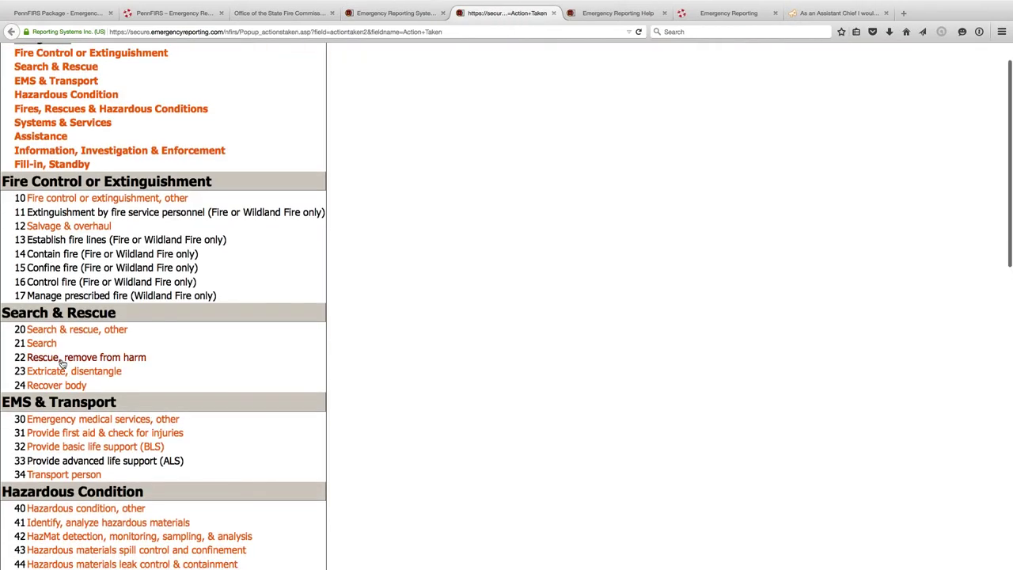
pyautogui.click(62, 371)
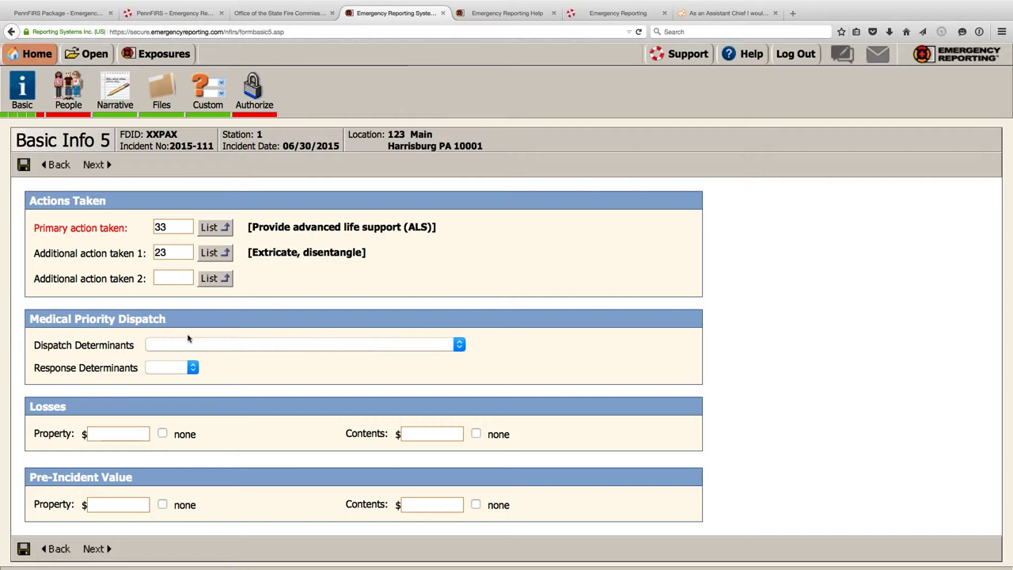
# - Highlight the Losses and Pre-Incident Value headings, then continue to the People page
pyautogui.scroll(-1, 187, 338)
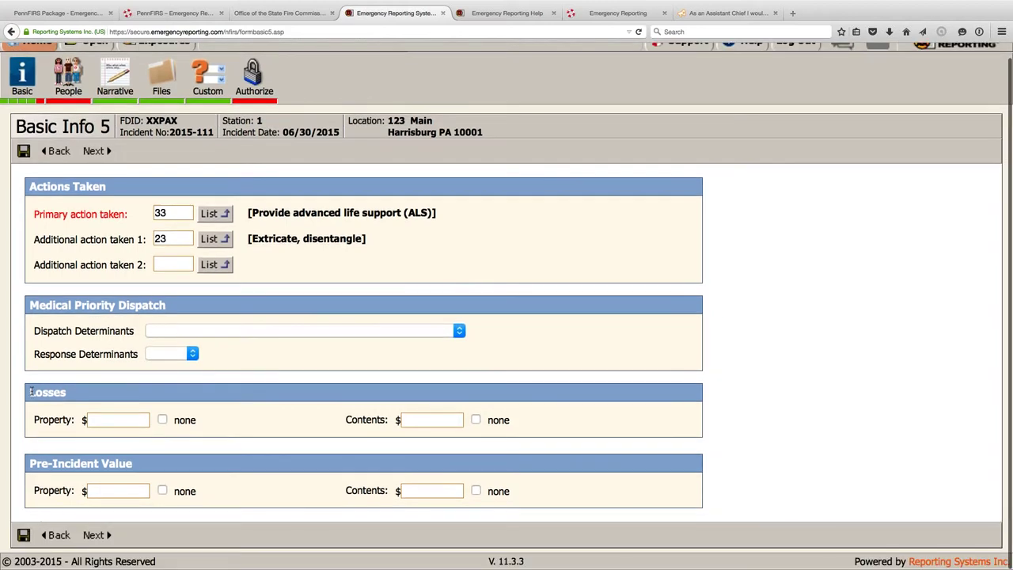
pyautogui.moveTo(30, 391); pyautogui.dragTo(55, 394)
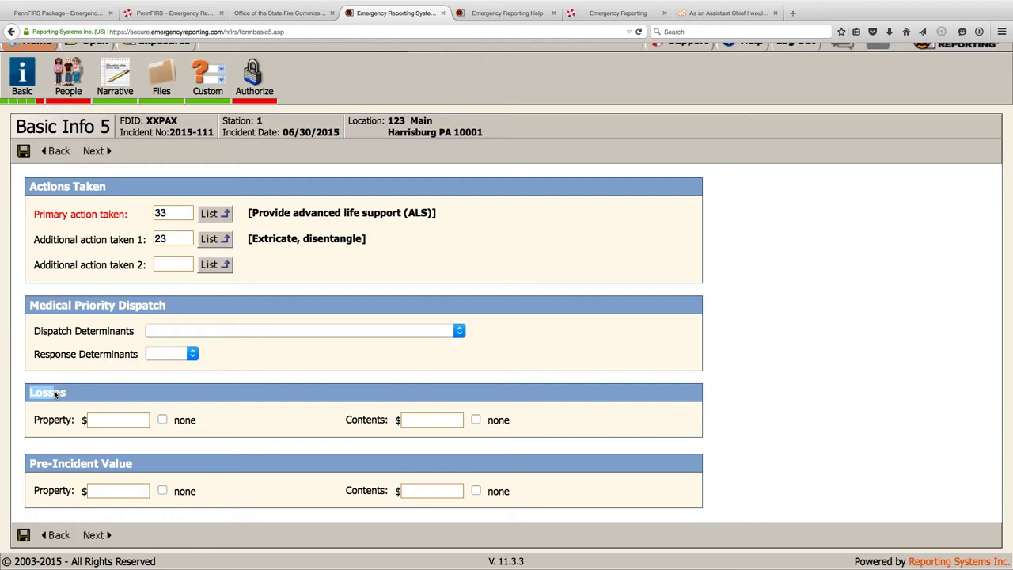
pyautogui.moveTo(55, 394); pyautogui.dragTo(123, 395)
pyautogui.moveTo(27, 464); pyautogui.dragTo(140, 463)
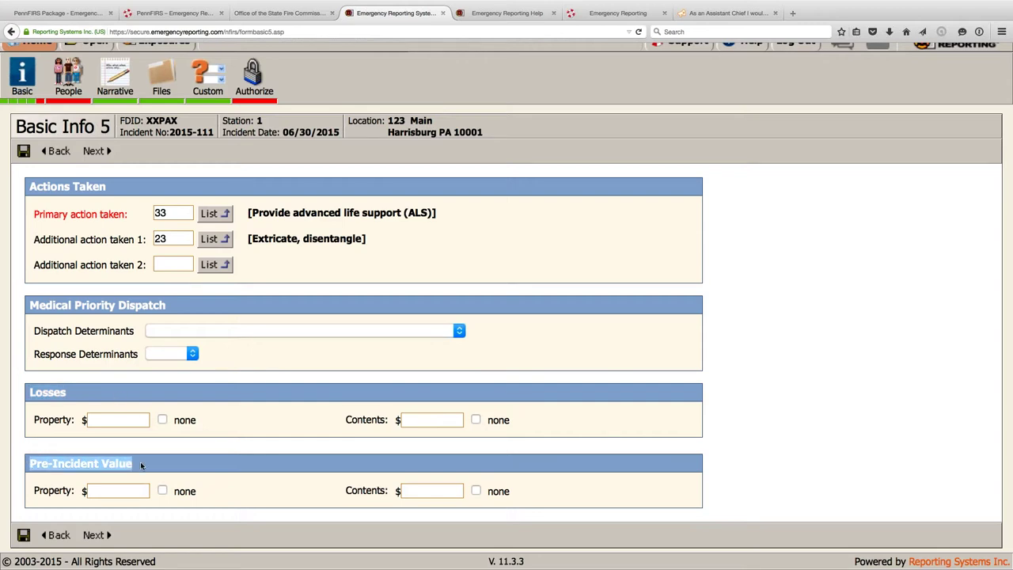
pyautogui.click(166, 466)
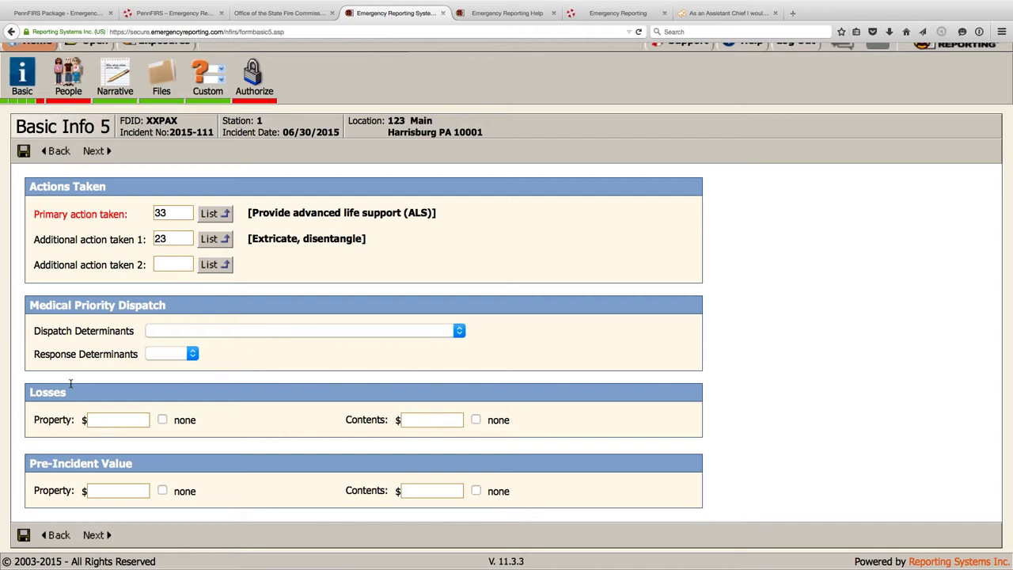
pyautogui.click(93, 152)
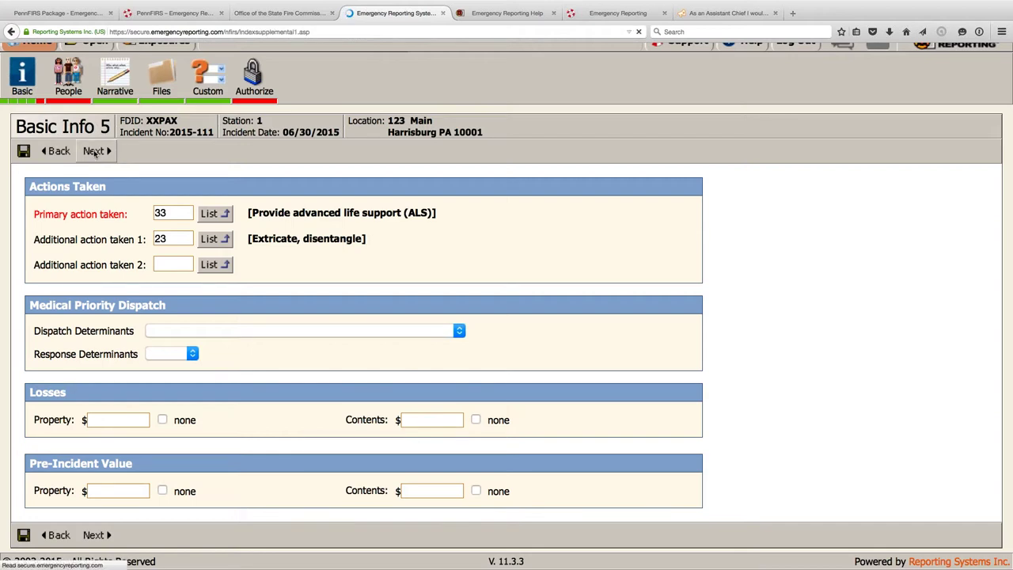
# - Start a new person entry with involvement 'Patient in Vehicle #1'
pyautogui.click(65, 198)
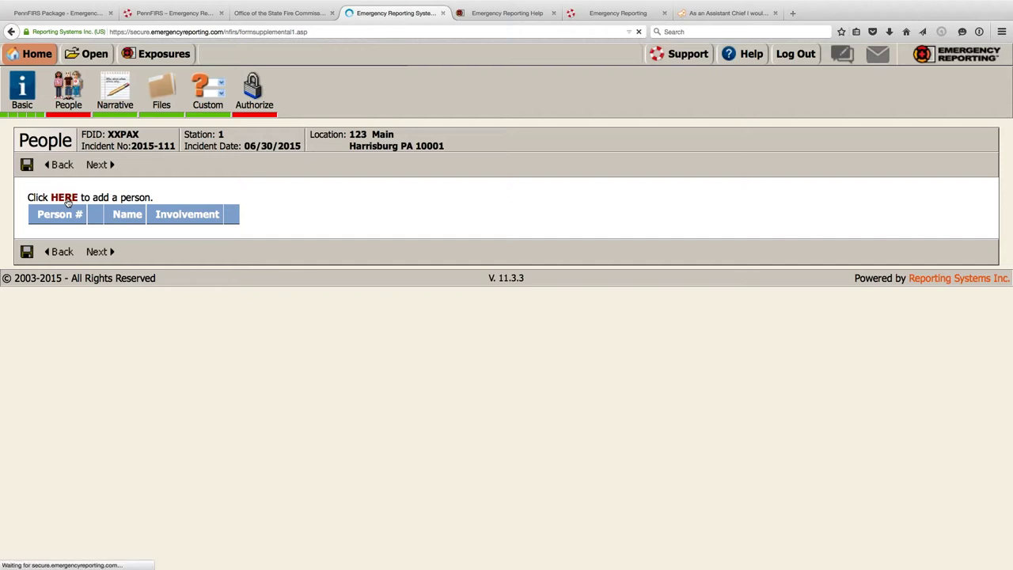
pyautogui.scroll(-1, 111, 238)
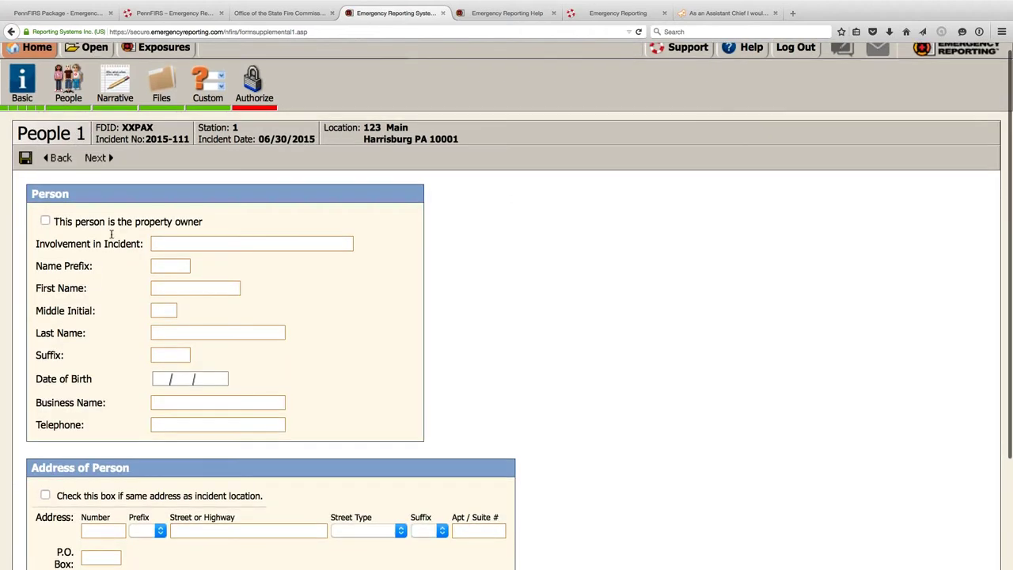
pyautogui.scroll(-3, 111, 238)
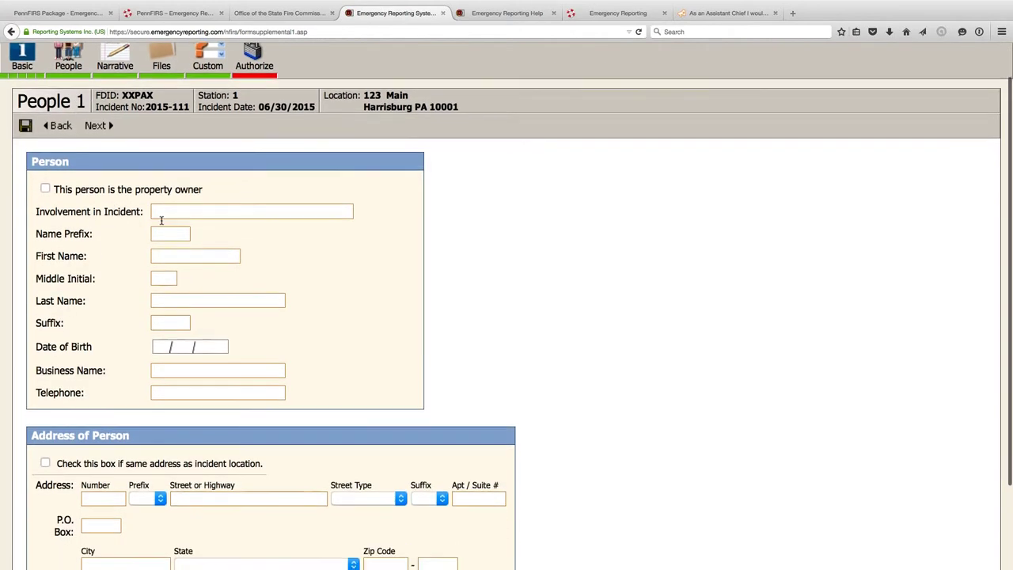
pyautogui.click(171, 212)
pyautogui.write('Patient in Vehicl')
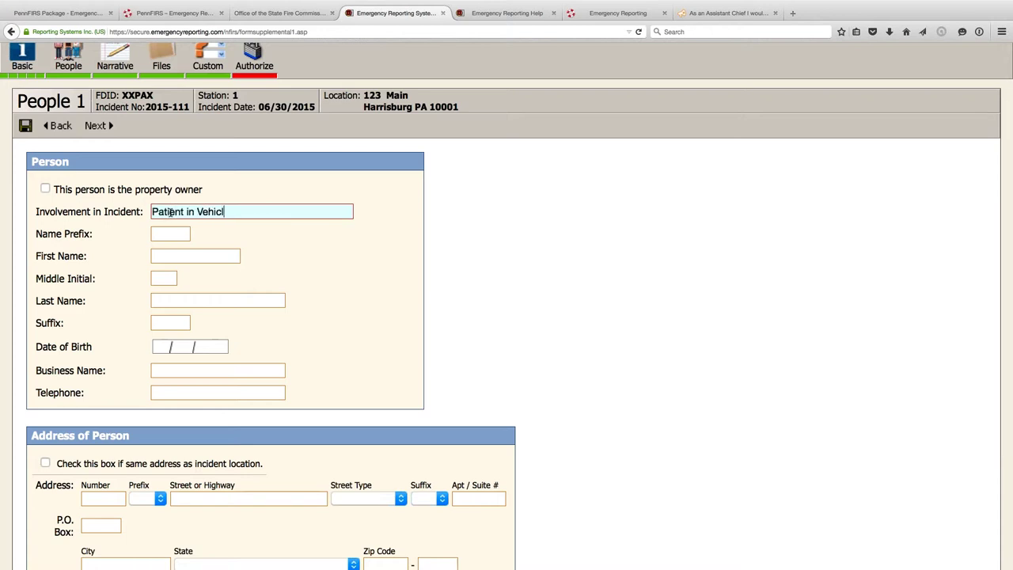
pyautogui.write('e #1')
# - Save the person and continue to the Incident Narrative page
pyautogui.scroll(-2, 147, 234)
pyautogui.scroll(-1, 148, 233)
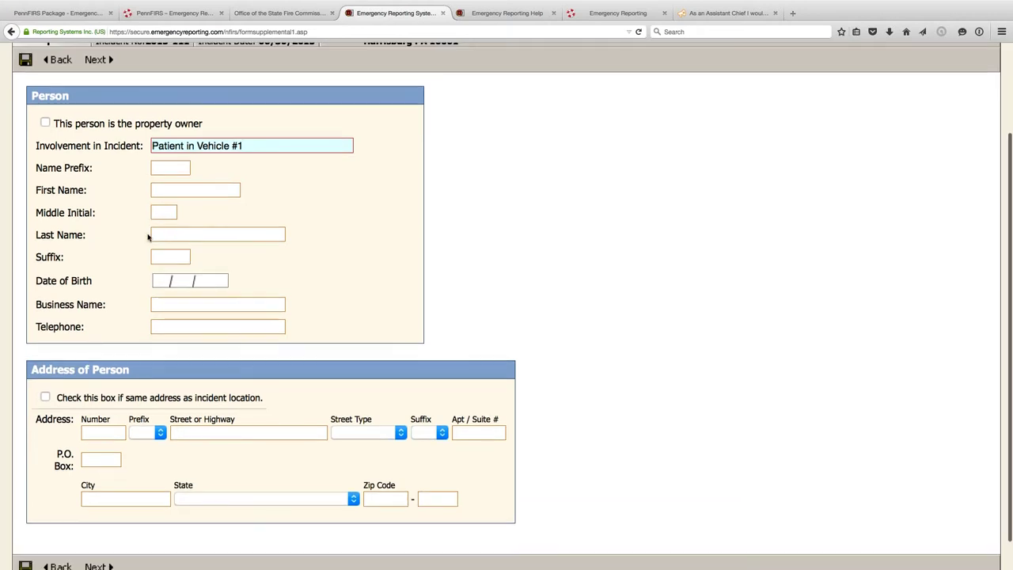
pyautogui.scroll(-2, 147, 235)
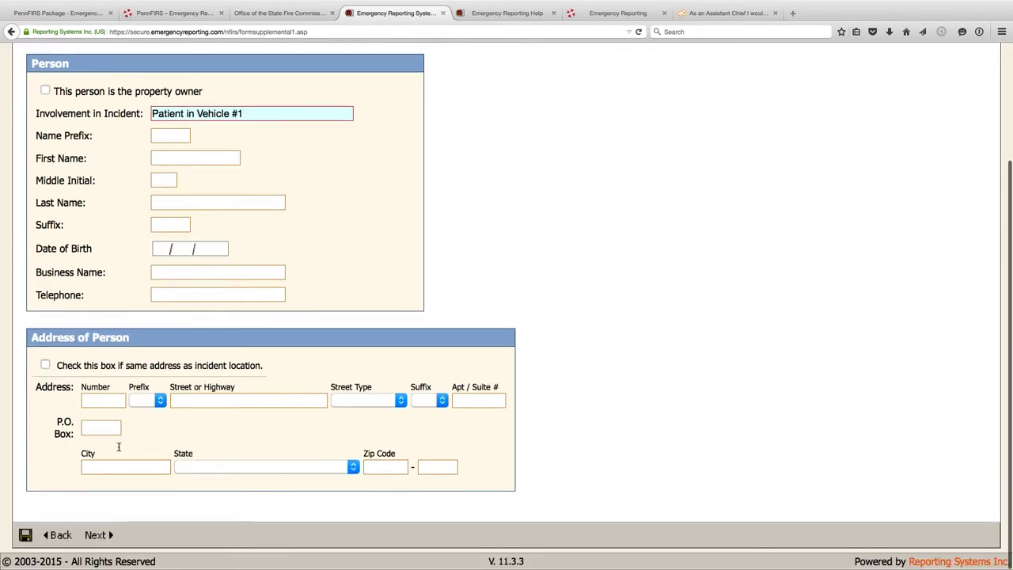
pyautogui.scroll(4, 119, 444)
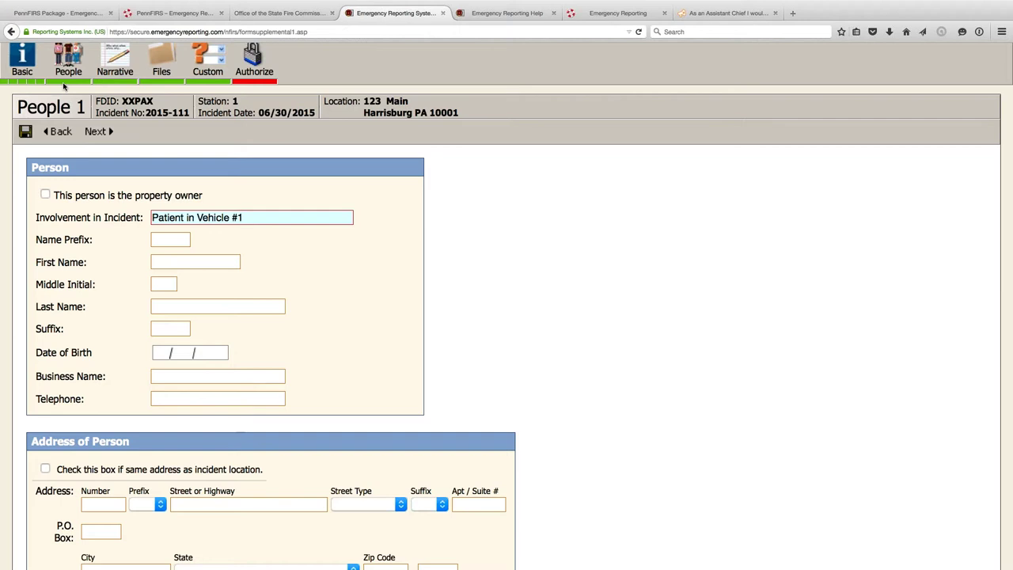
pyautogui.click(96, 132)
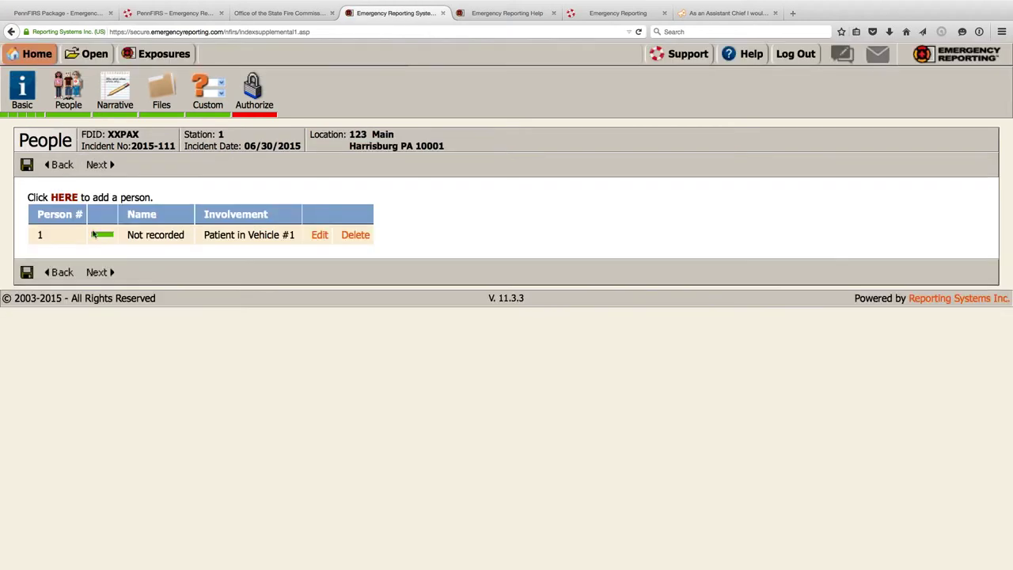
pyautogui.click(96, 165)
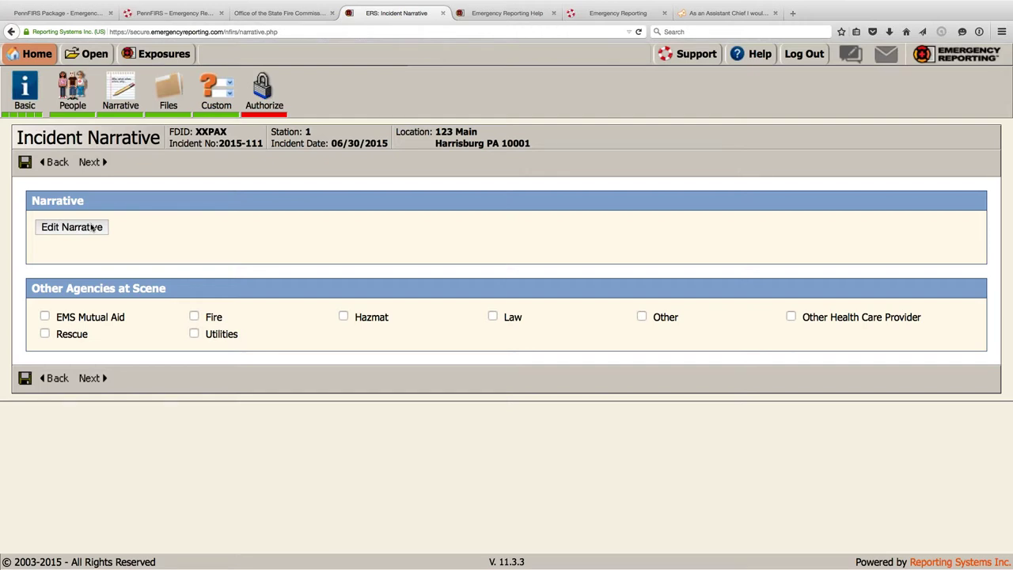
# - Add an 'Amended by' line naming the battalion chief to the narrative, then advance past Files to Custom Fields
pyautogui.click(93, 227)
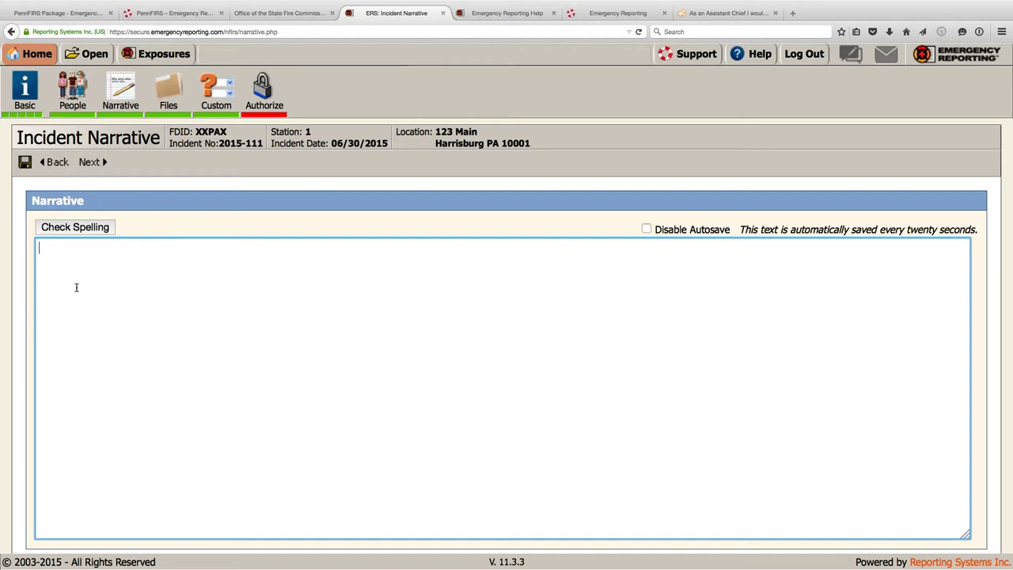
pyautogui.press('Return')
pyautogui.press('Return')
pyautogui.press('Return')
pyautogui.press('Return')
pyautogui.press('Return')
pyautogui.write('Ammended')
pyautogui.press('BackSpace')
pyautogui.press('BackSpace')
pyautogui.press('BackSpace')
pyautogui.press('BackSpace')
pyautogui.press('BackSpace')
pyautogui.press('BackSpace')
pyautogui.write('ene')
pyautogui.press('BackSpace')
pyautogui.write('ded by c')
pyautogui.press('BackSpace')
pyautogui.write('BC Louis')
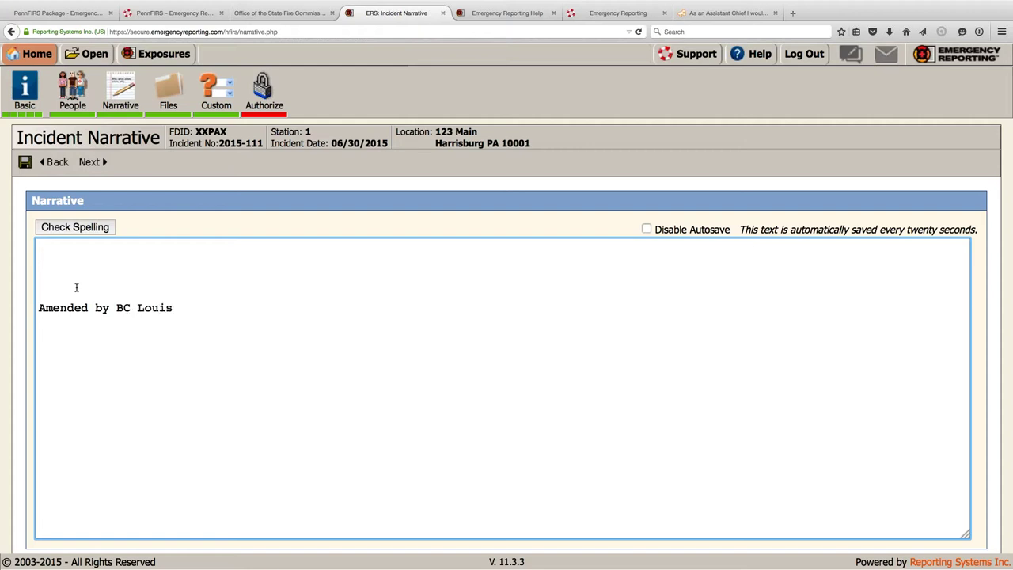
pyautogui.write(' -')
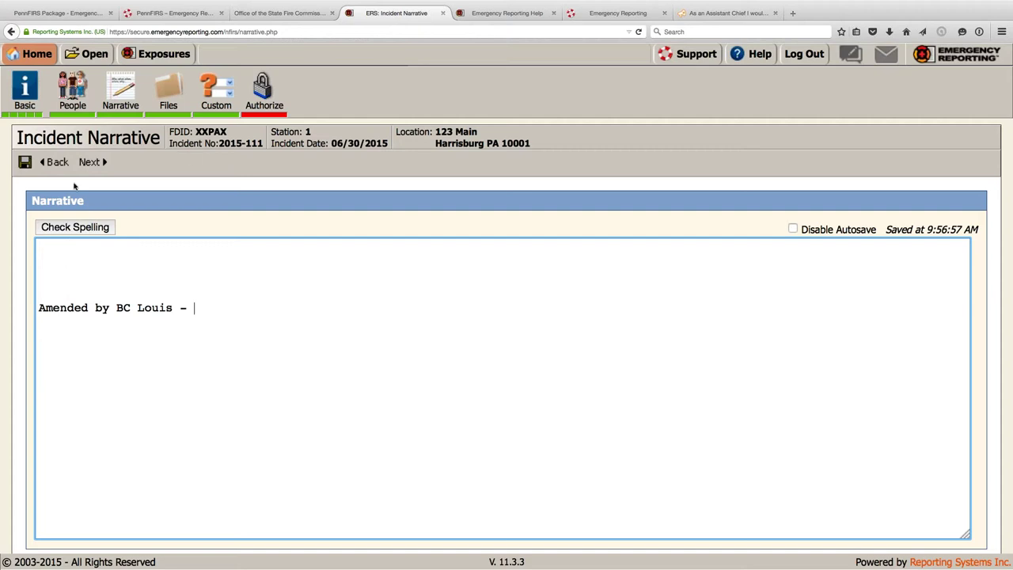
pyautogui.click(91, 162)
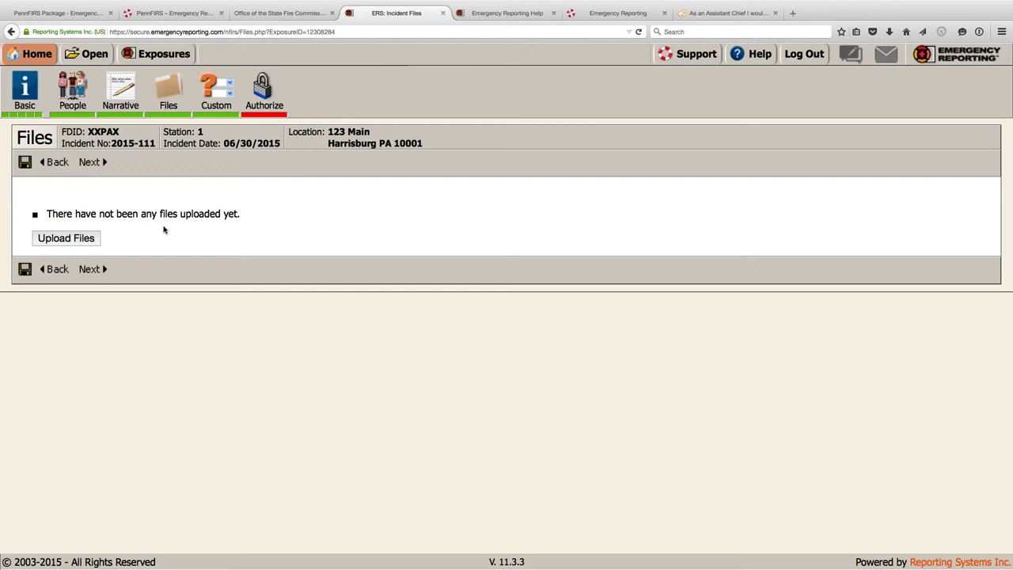
pyautogui.click(92, 163)
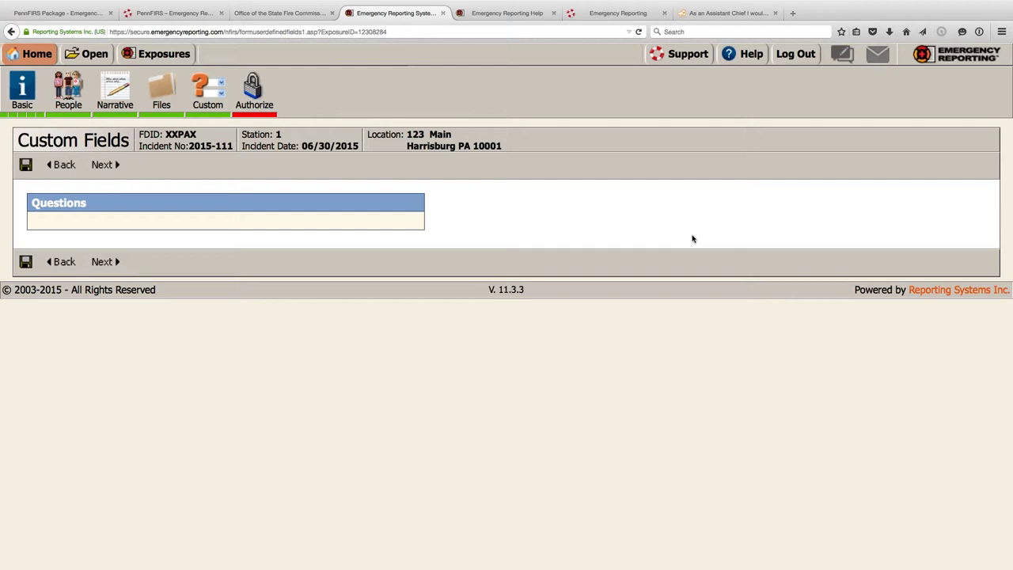
# - Authorize the report as complete using the 1Password-filled account password, then return to the summary
pyautogui.click(106, 171)
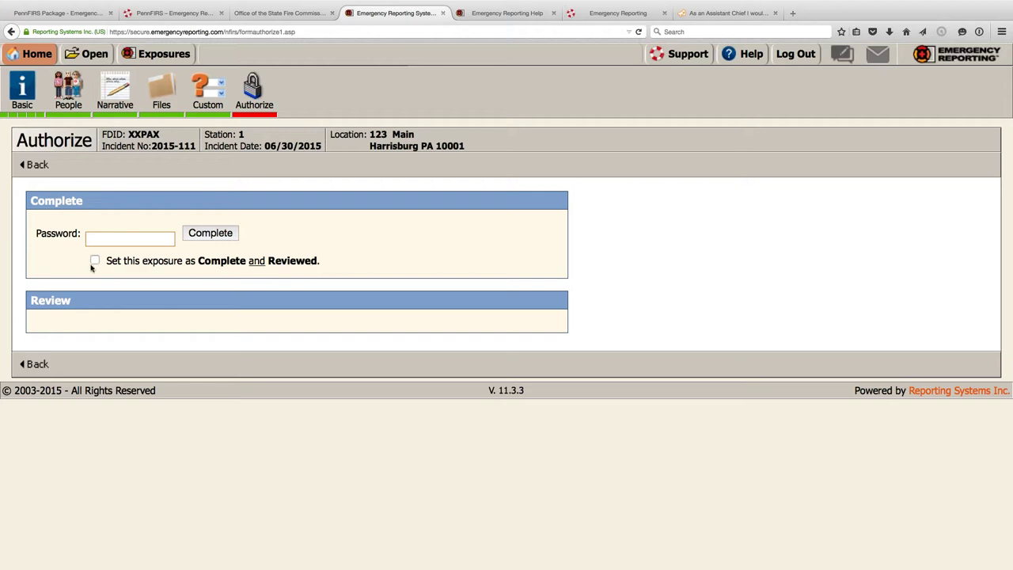
pyautogui.click(141, 244)
pyautogui.rightClick(142, 244)
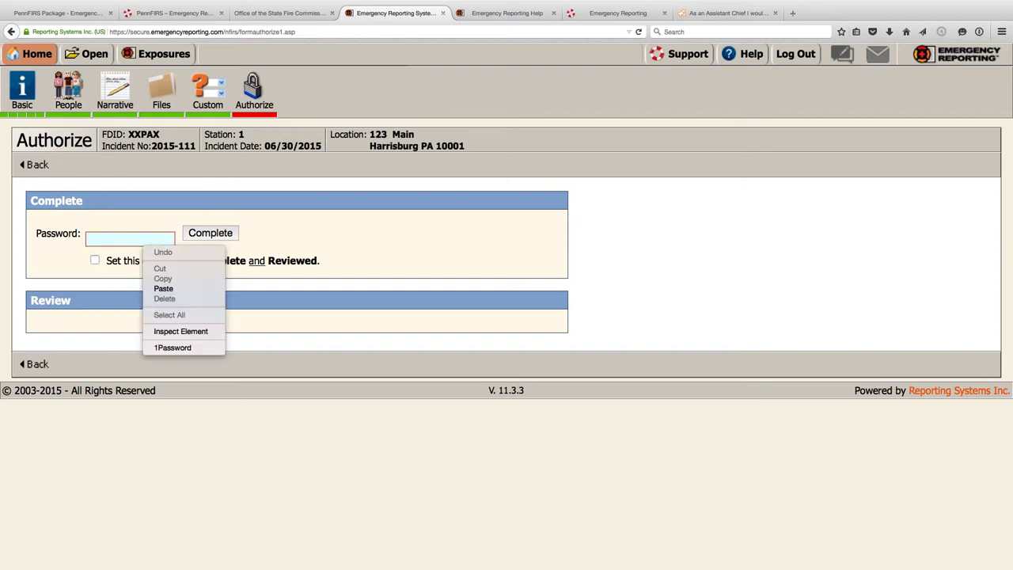
pyautogui.click(167, 348)
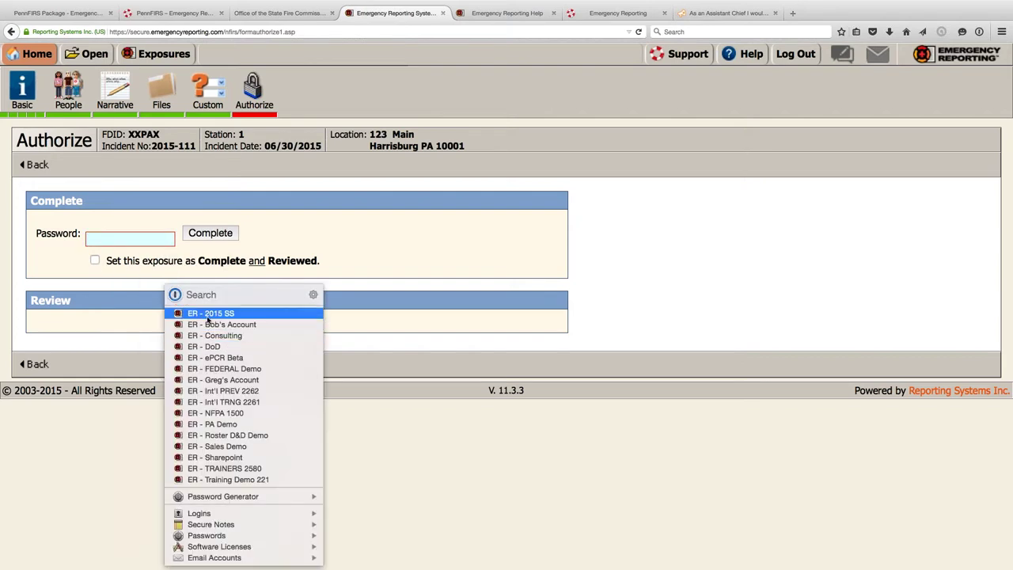
pyautogui.click(207, 318)
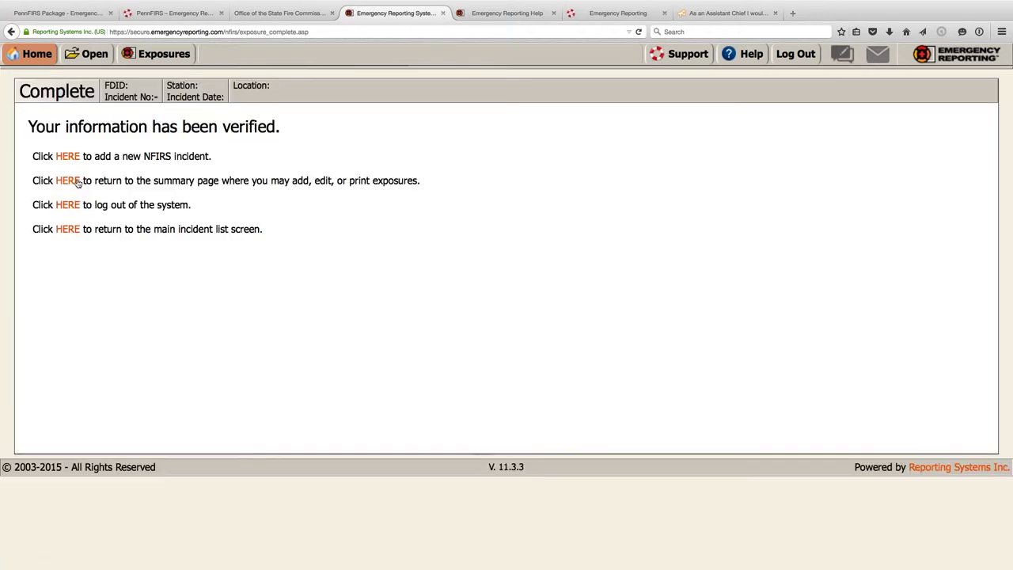
pyautogui.click(76, 182)
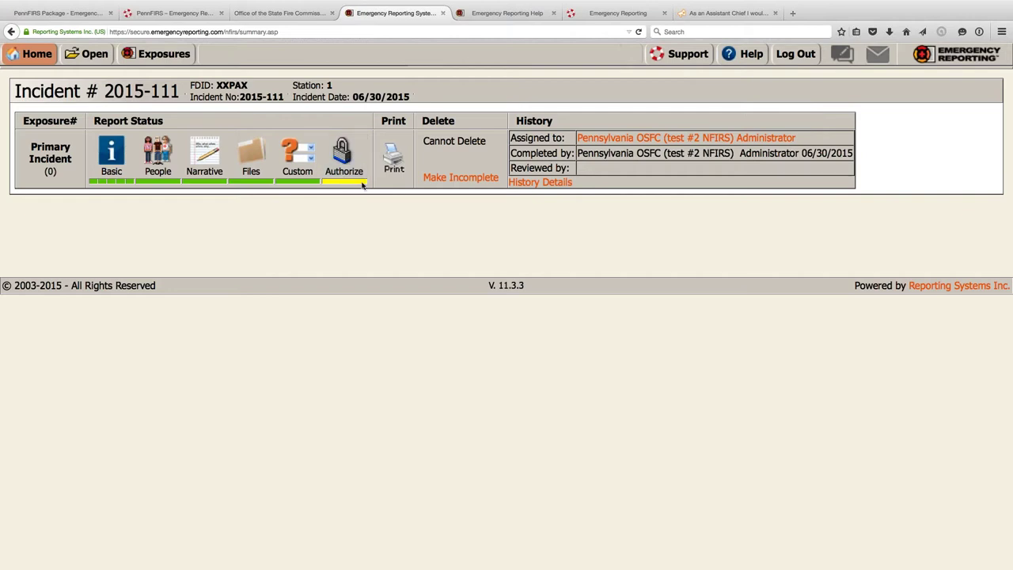
# - Submit the review with the 1Password-filled review password and return to the locked summary
pyautogui.click(344, 170)
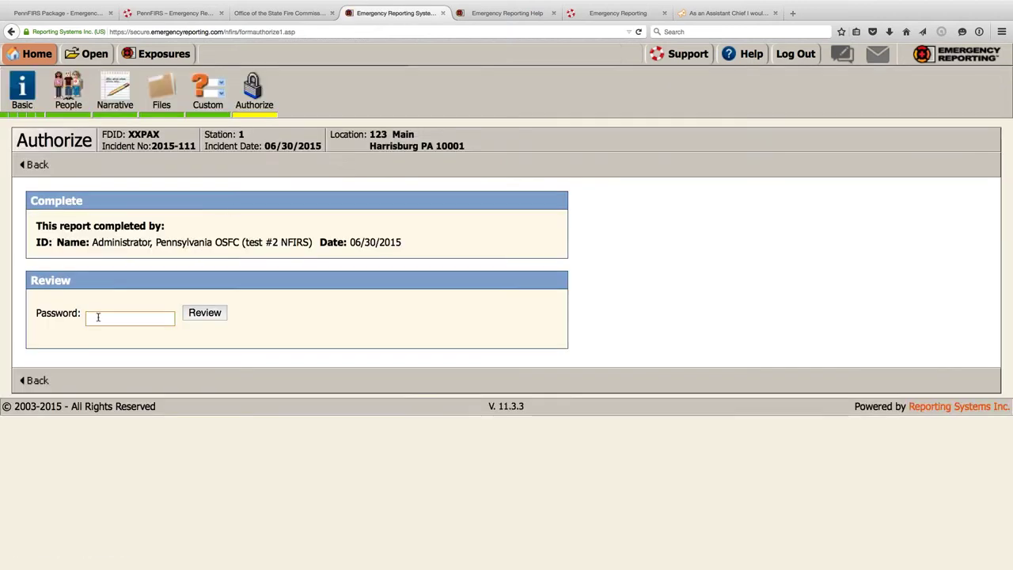
pyautogui.rightClick(98, 316)
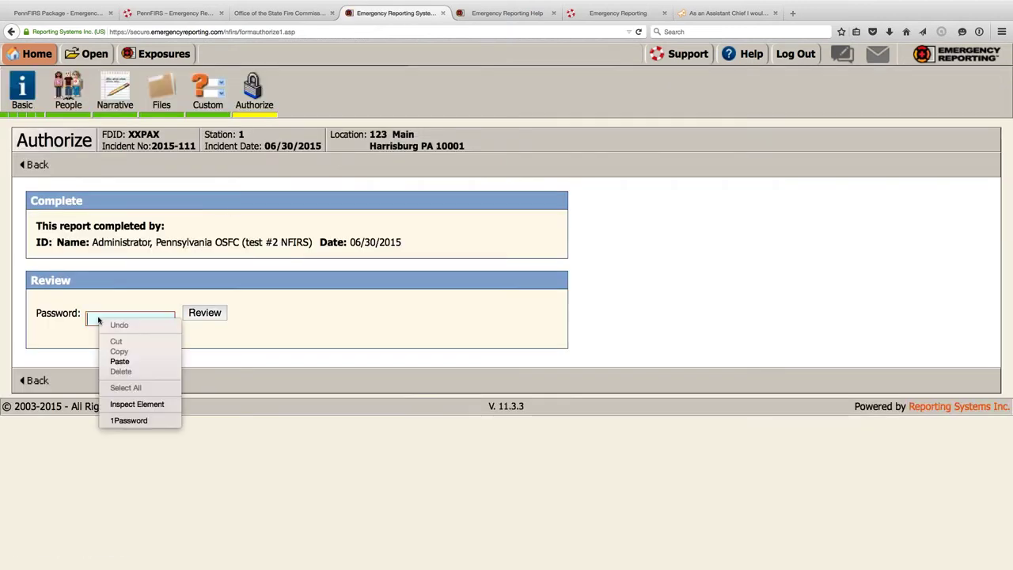
pyautogui.click(128, 421)
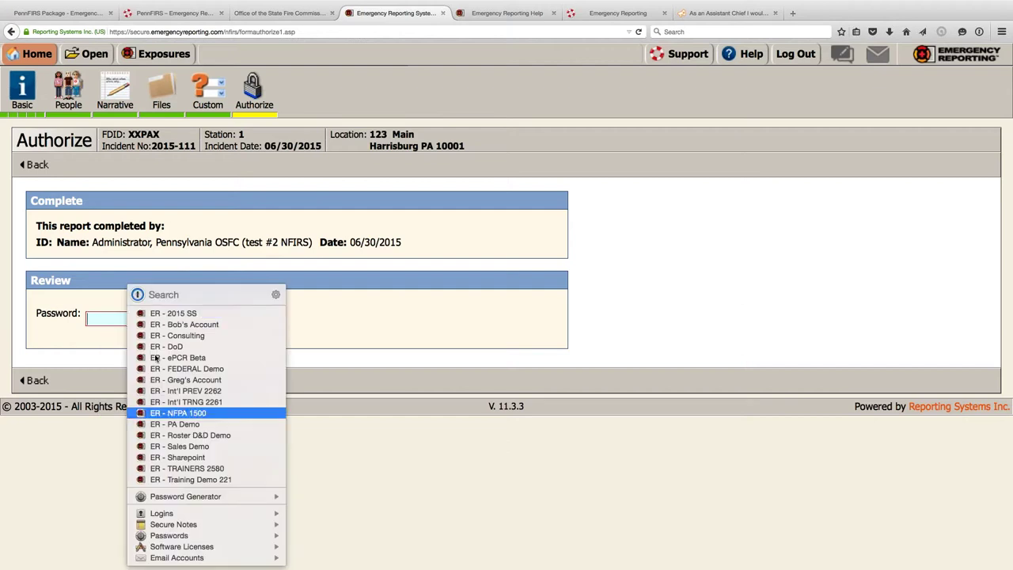
pyautogui.click(170, 314)
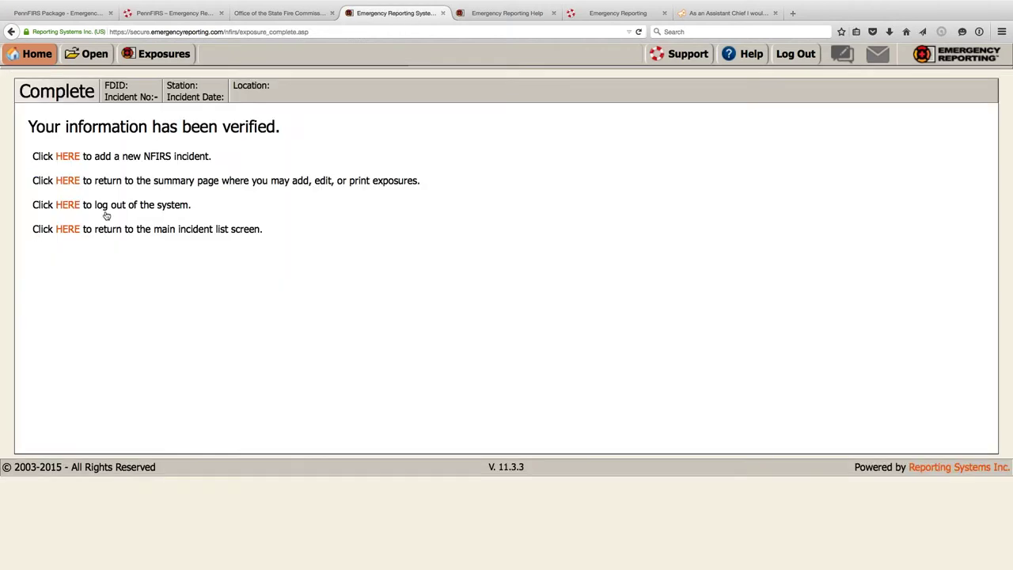
pyautogui.click(70, 181)
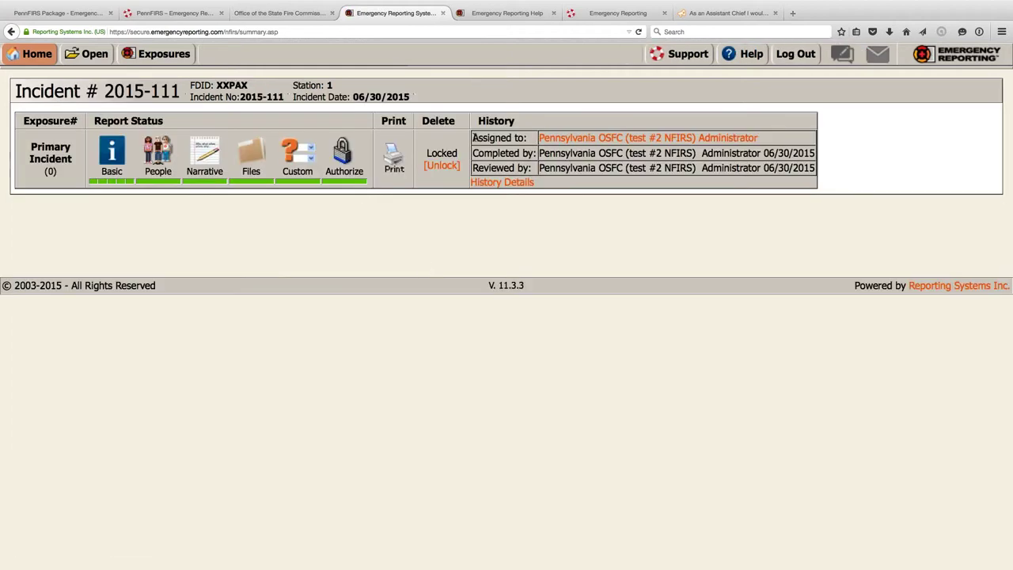
pyautogui.moveTo(501, 137); pyautogui.dragTo(528, 140)
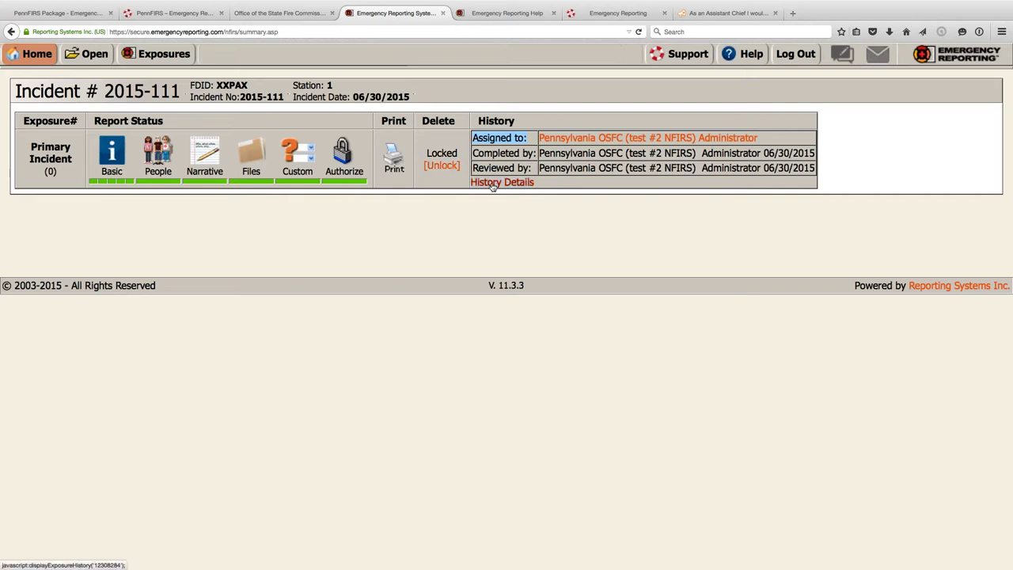
# - Reassign call 2015-111 to another user via Change Call Assignment and unlock the incident
pyautogui.click(566, 139)
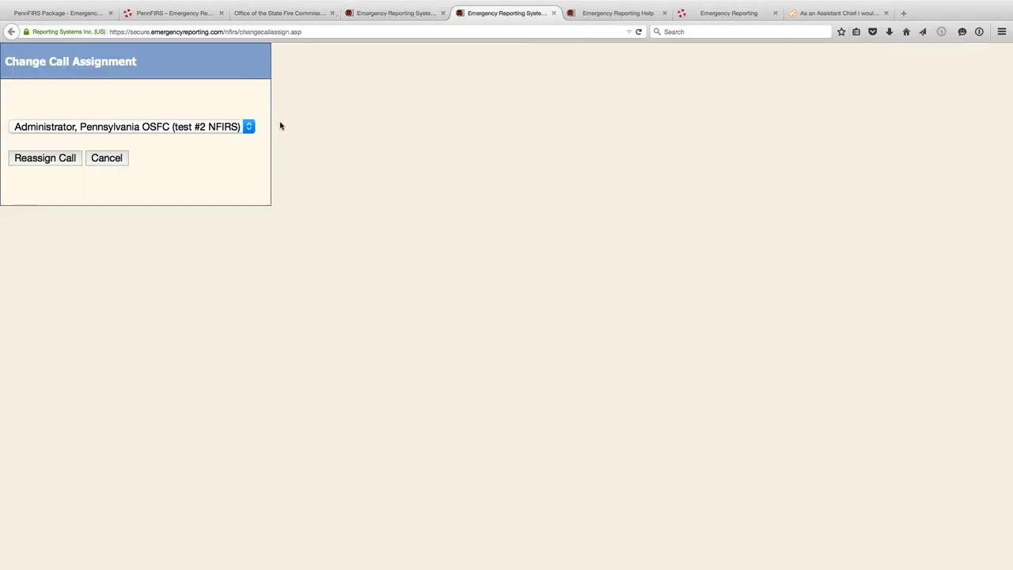
pyautogui.click(250, 128)
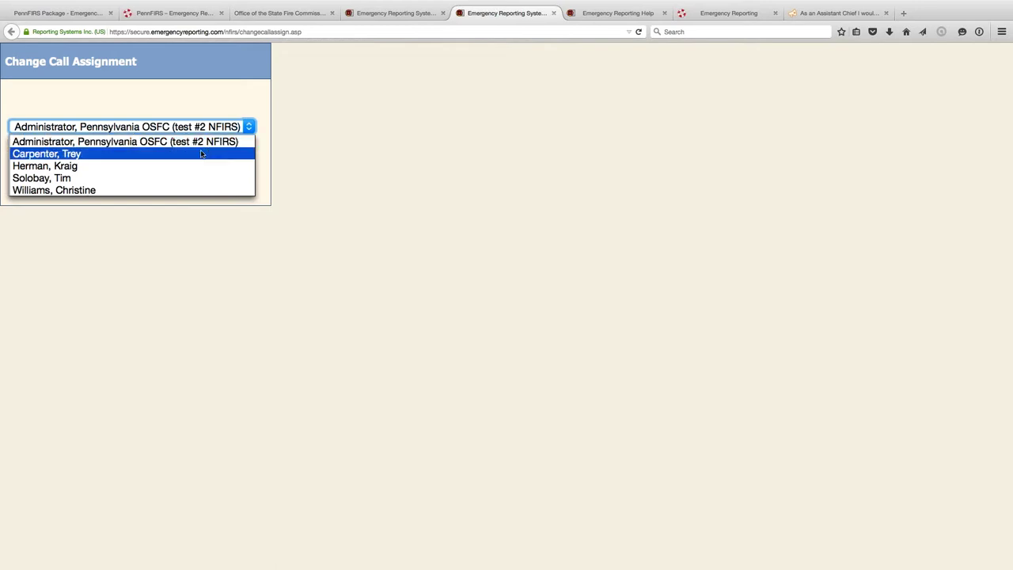
pyautogui.click(39, 154)
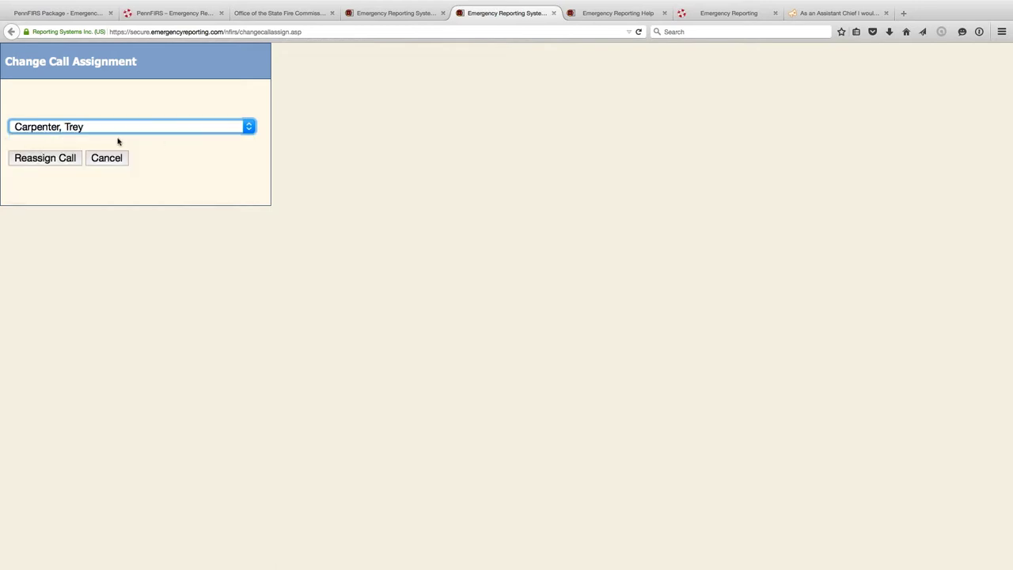
pyautogui.click(181, 126)
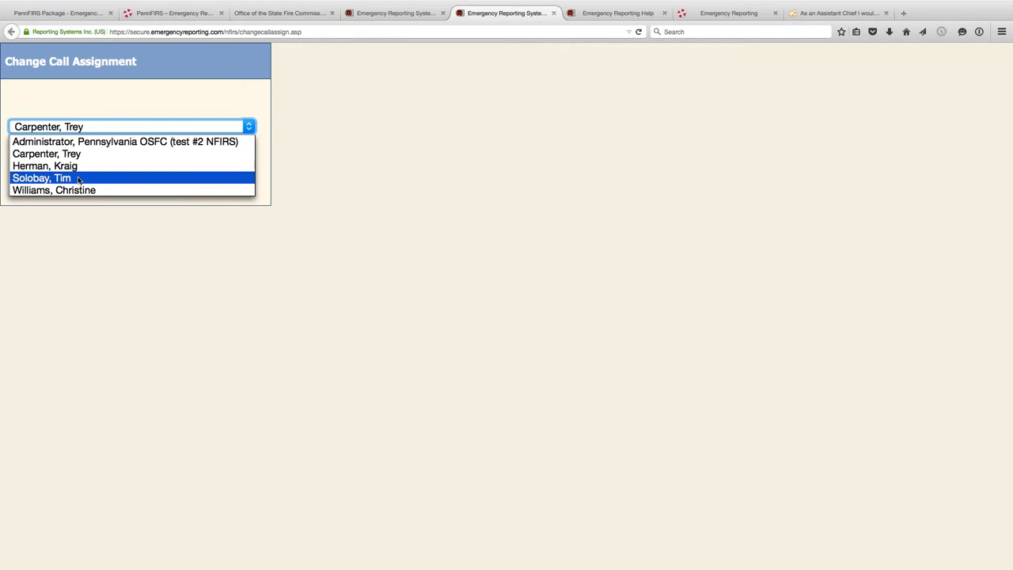
pyautogui.click(78, 178)
pyautogui.click(58, 160)
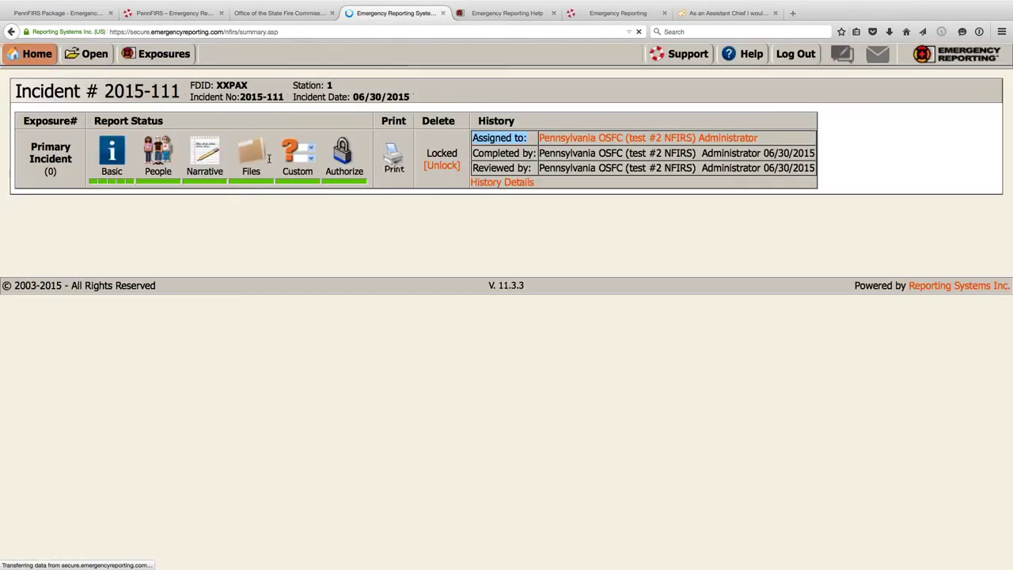
pyautogui.click(434, 168)
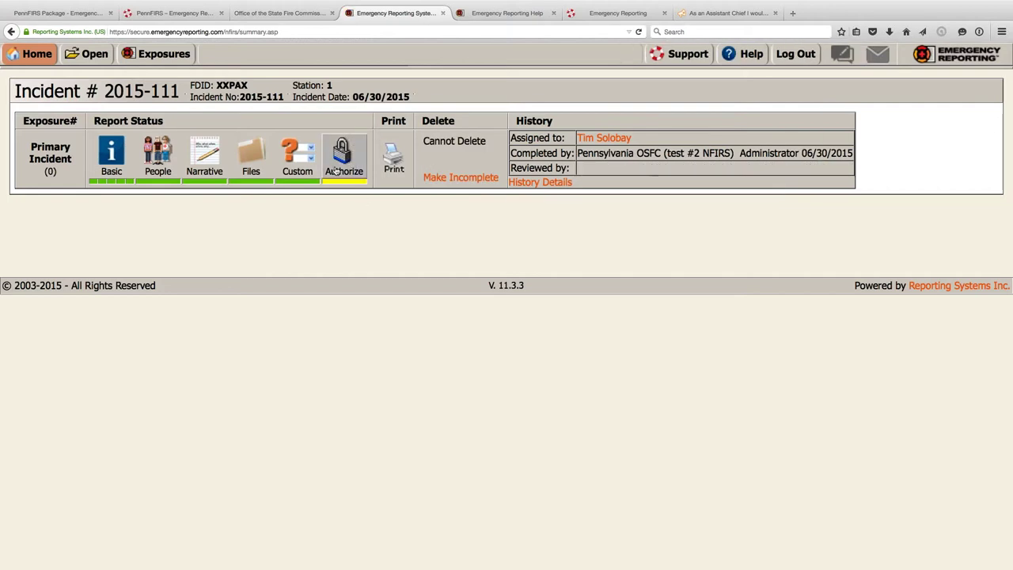
# - From the home page, open incident 2015-111's summary from the incidents awaiting review
pyautogui.click(24, 57)
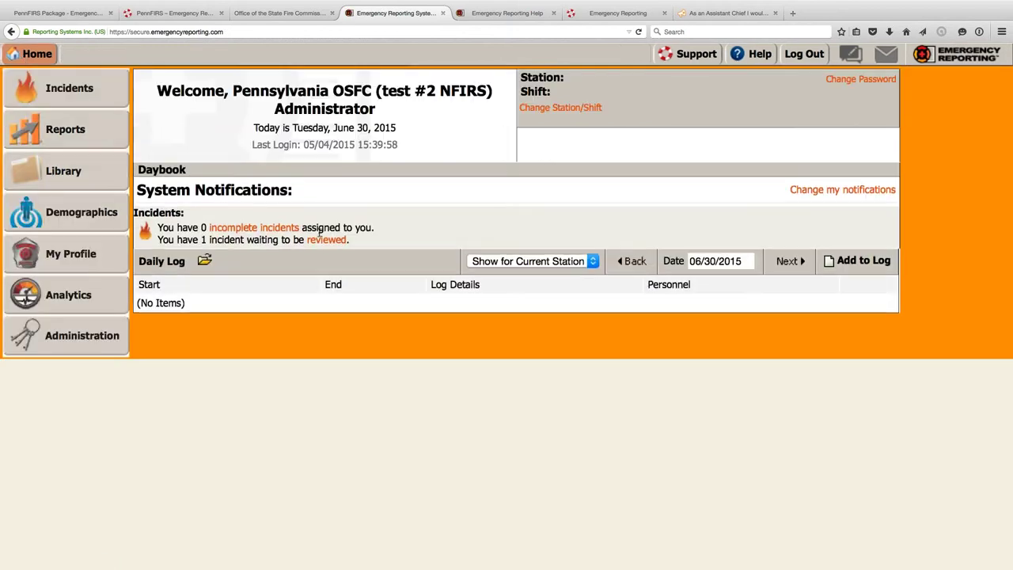
pyautogui.click(319, 239)
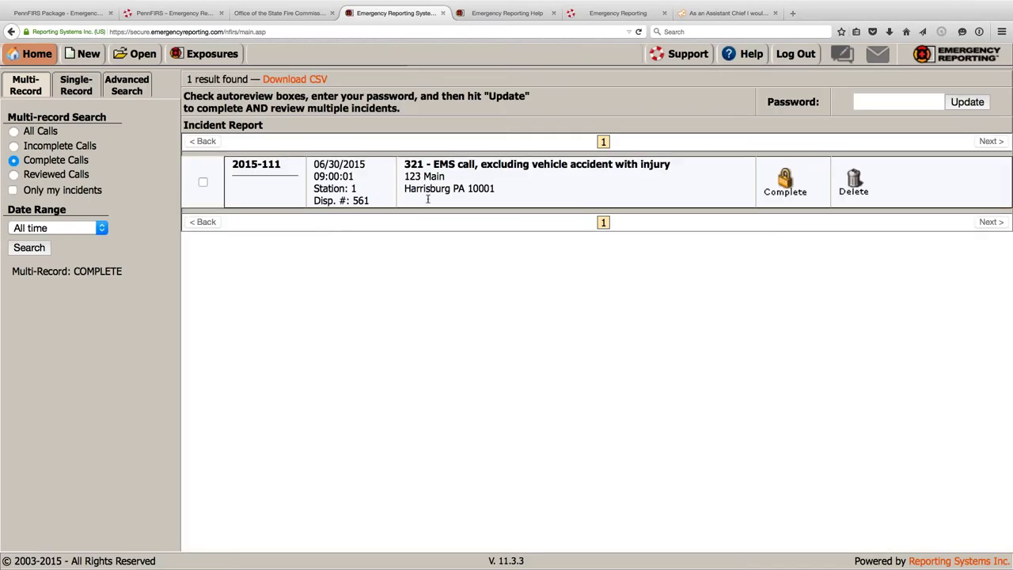
pyautogui.click(428, 198)
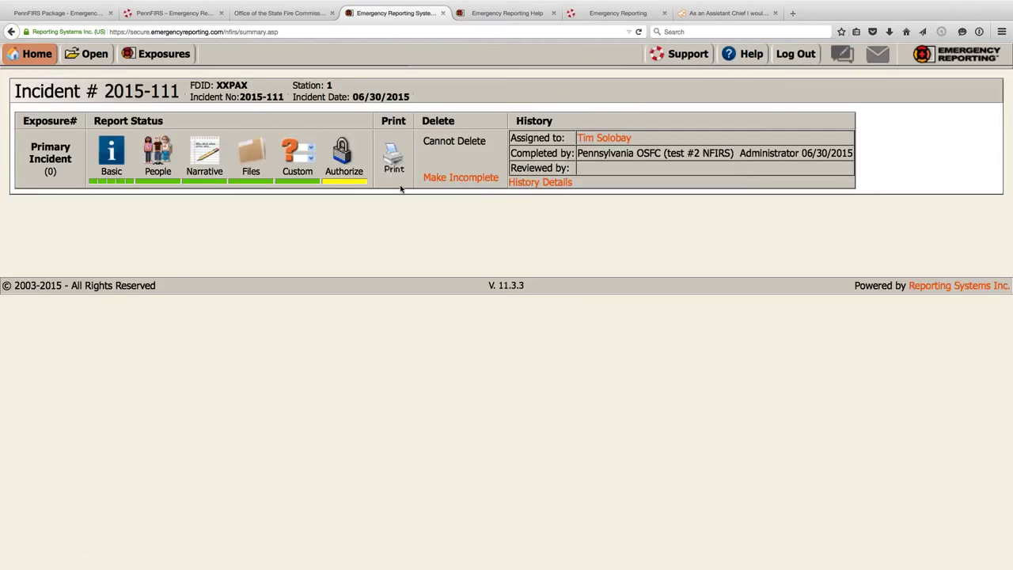
# - Check the narrative, then make incident 2015-111 incomplete, clearing its completed and reviewed records
pyautogui.click(210, 162)
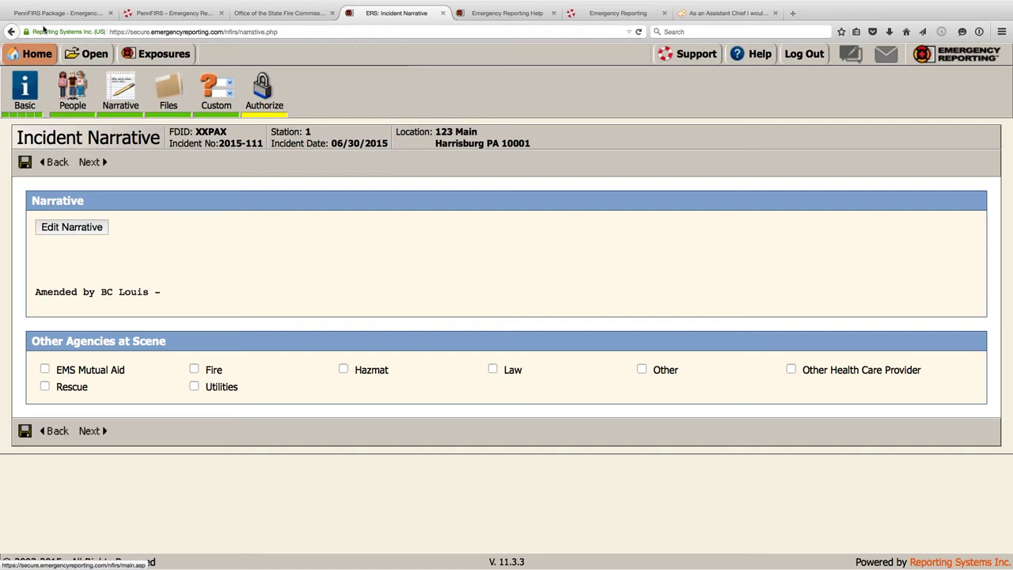
pyautogui.click(11, 31)
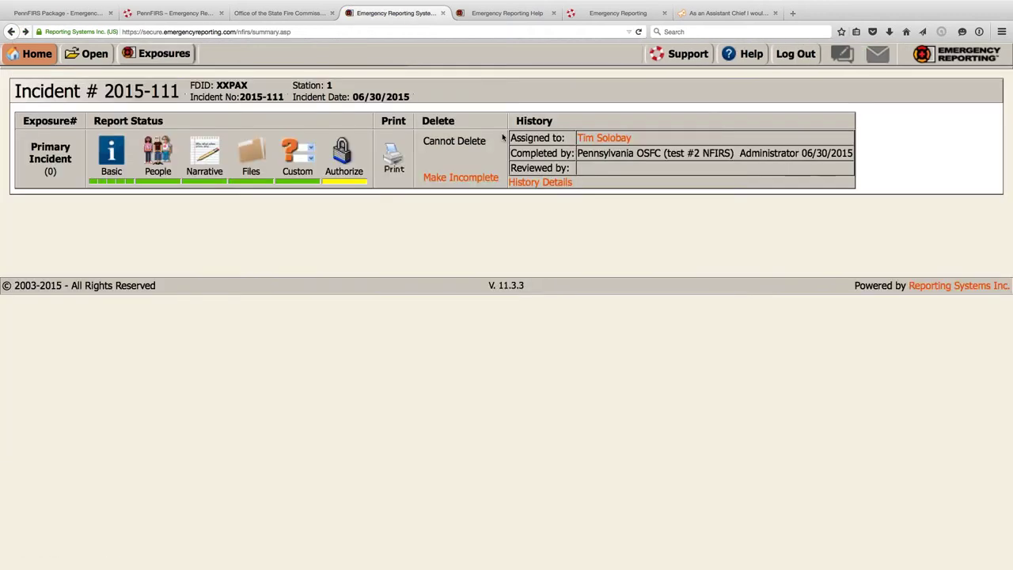
pyautogui.click(479, 178)
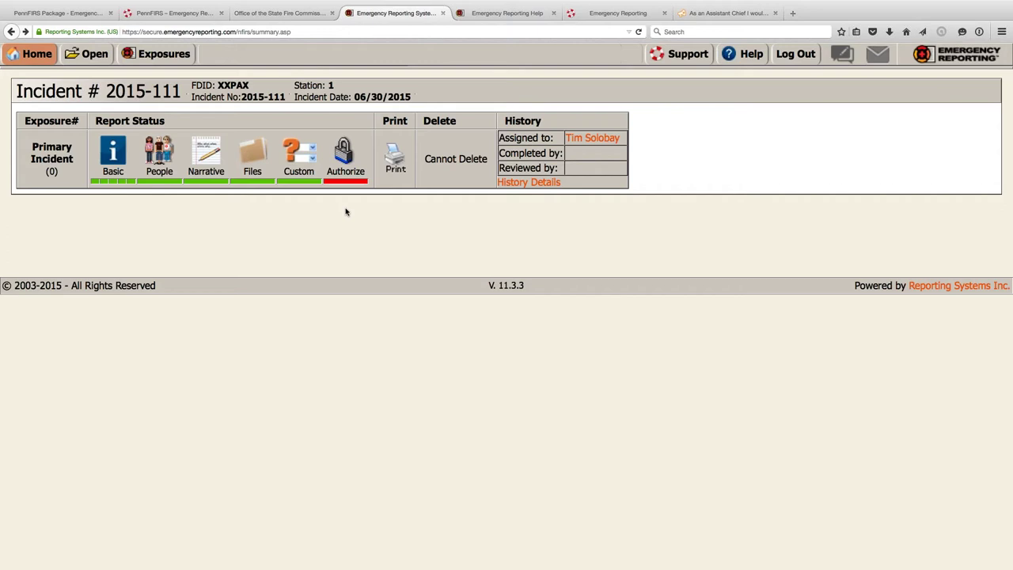
pyautogui.click(528, 182)
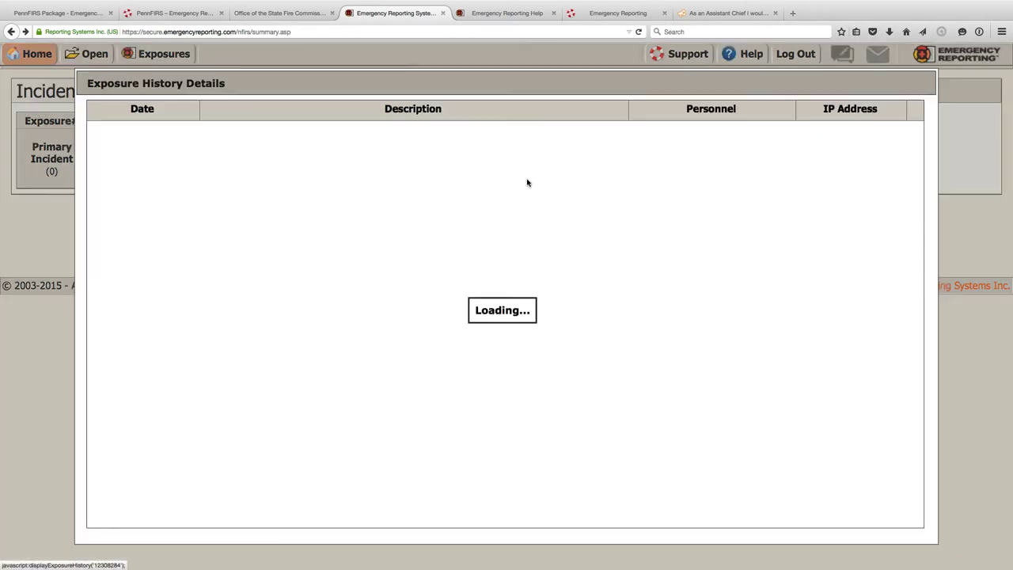
# - Review the Exposure History Details entries for edits, reviews and reassignments, then close the log
pyautogui.scroll(-3, 497, 180)
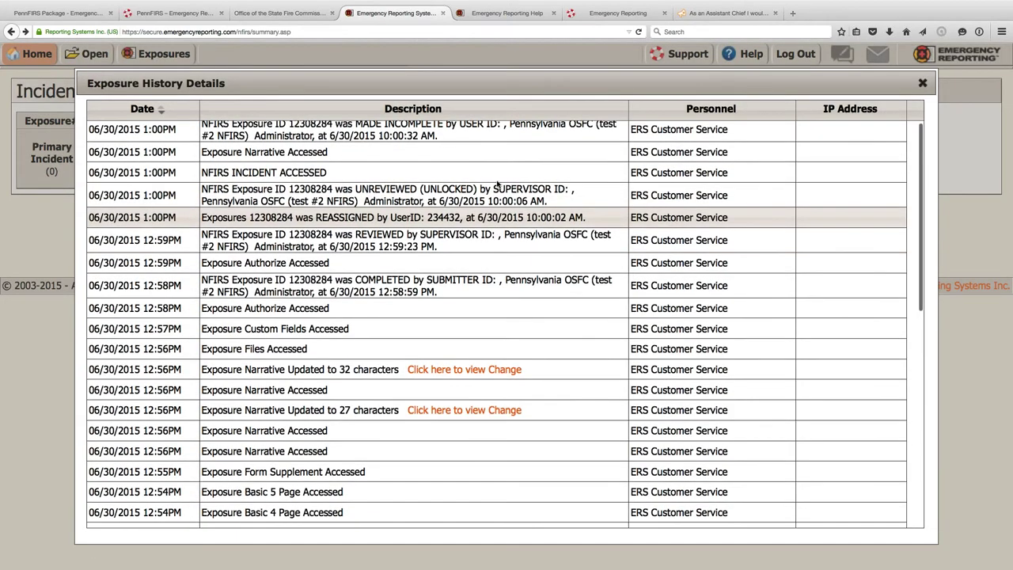
pyautogui.scroll(-10, 497, 180)
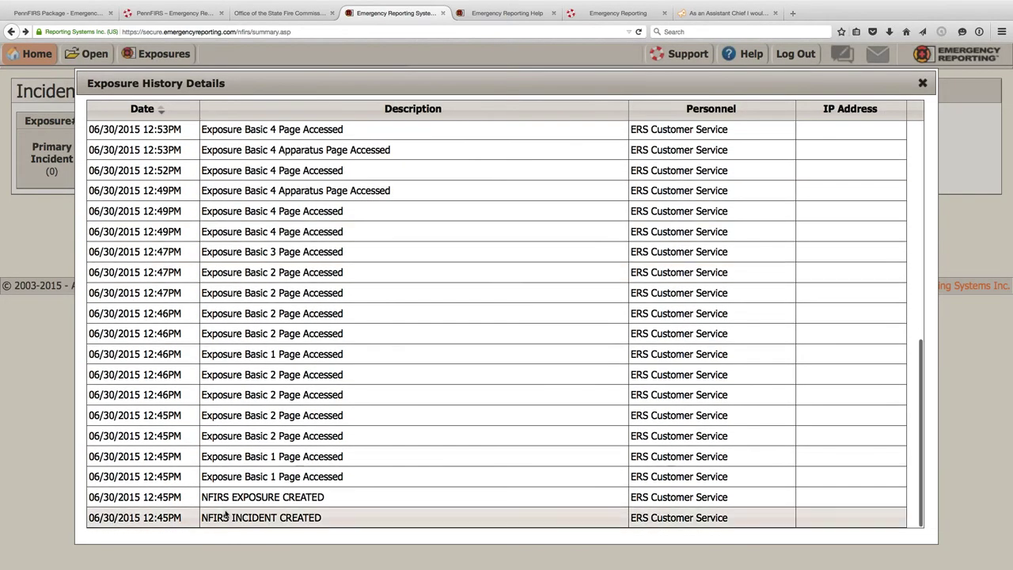
pyautogui.scroll(5, 225, 515)
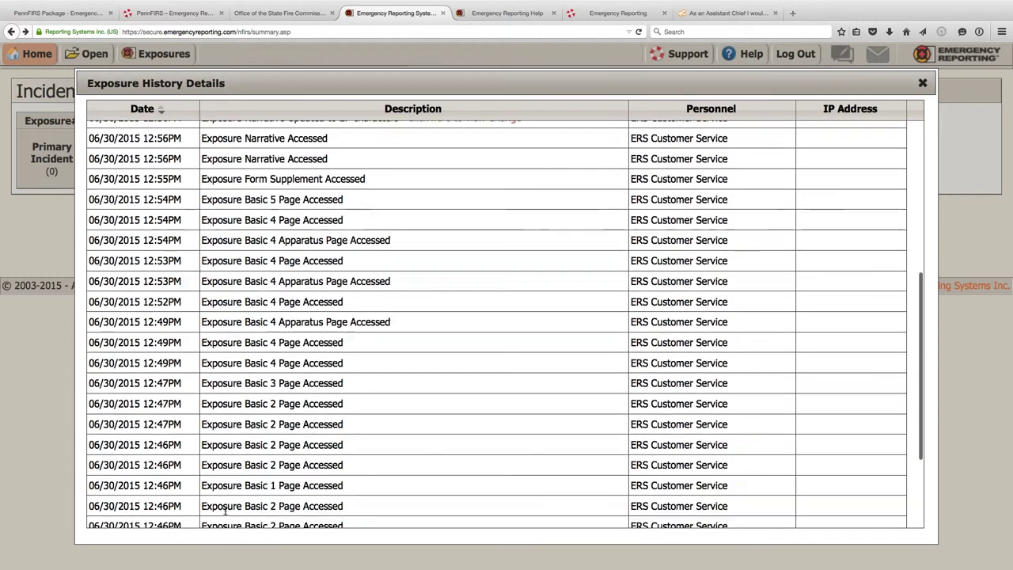
pyautogui.scroll(3, 225, 510)
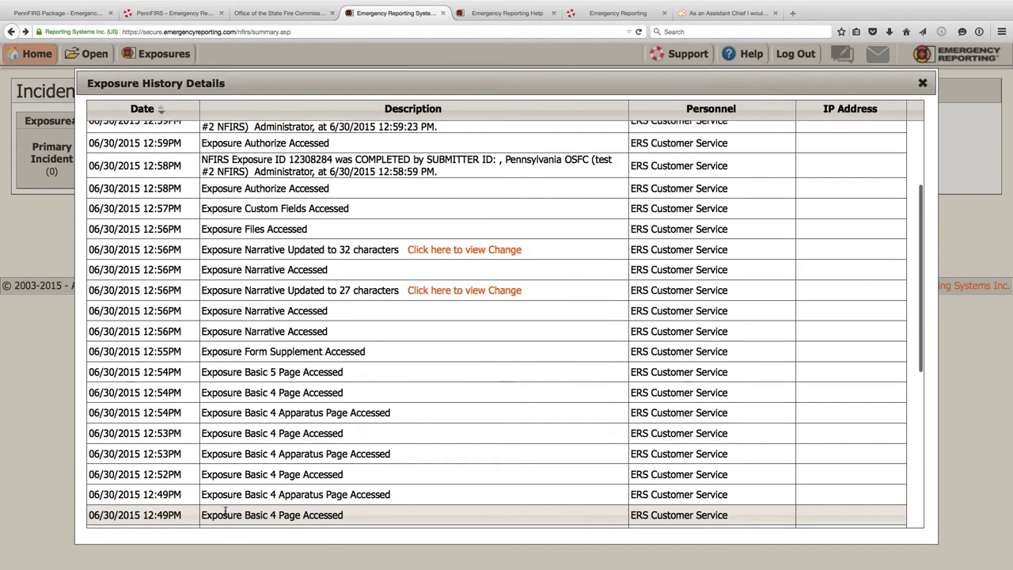
pyautogui.scroll(3, 226, 512)
pyautogui.scroll(-10, 226, 512)
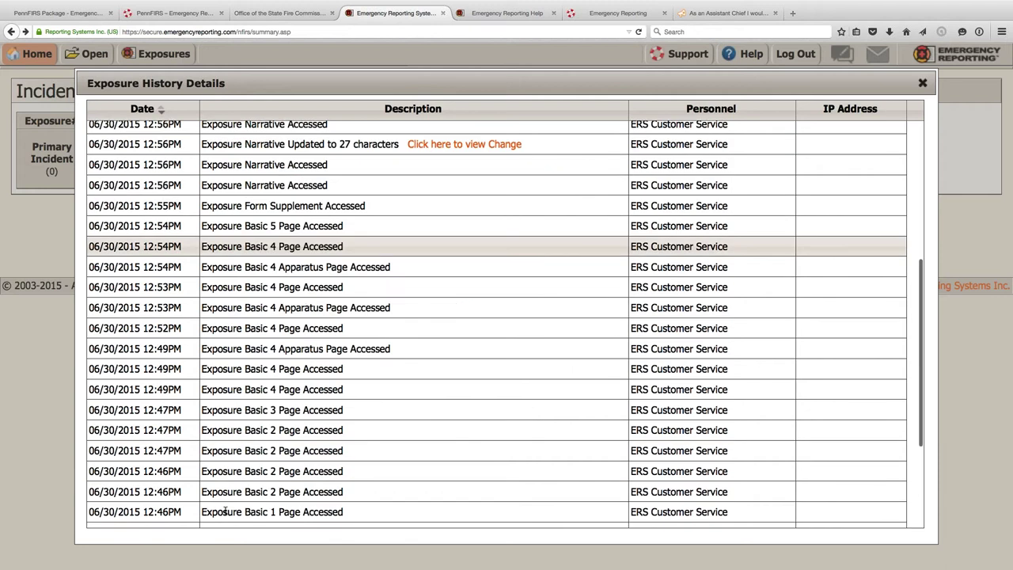
pyautogui.scroll(5, 226, 512)
pyautogui.scroll(5, 225, 512)
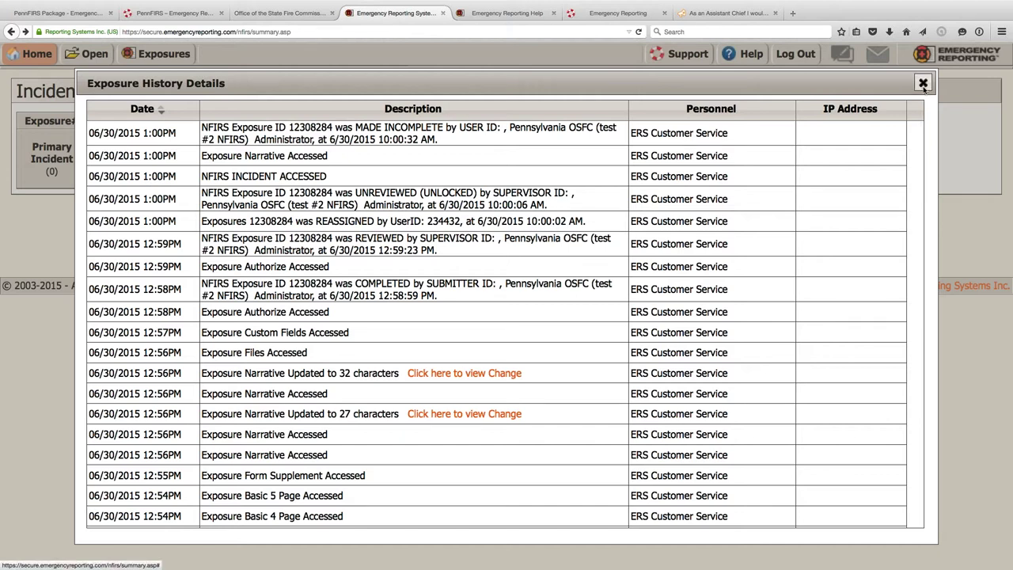
pyautogui.click(923, 83)
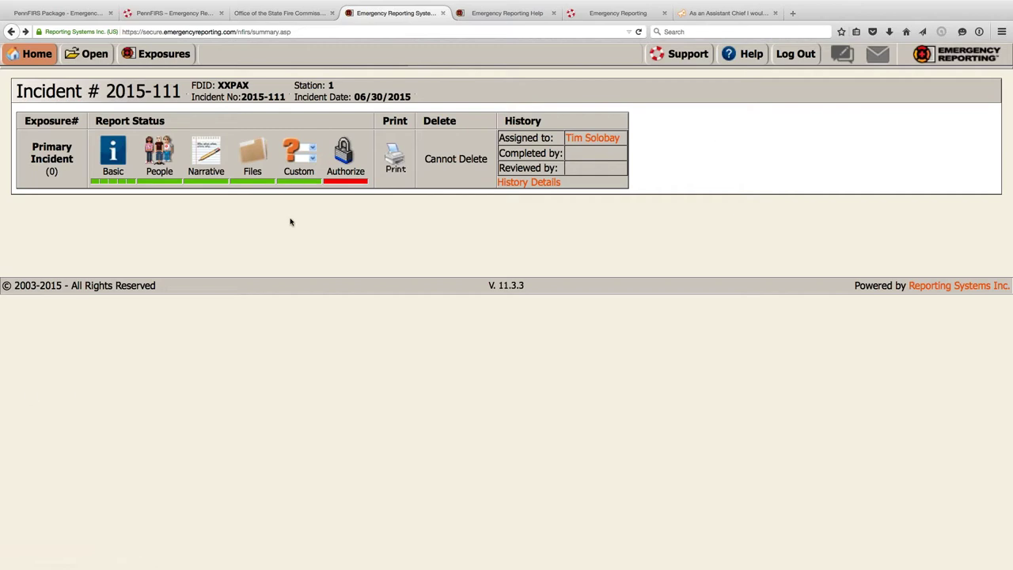
# - Authorize incident 2015-111 as Complete and Reviewed, filling the account password from 1Password
pyautogui.rightClick(333, 164)
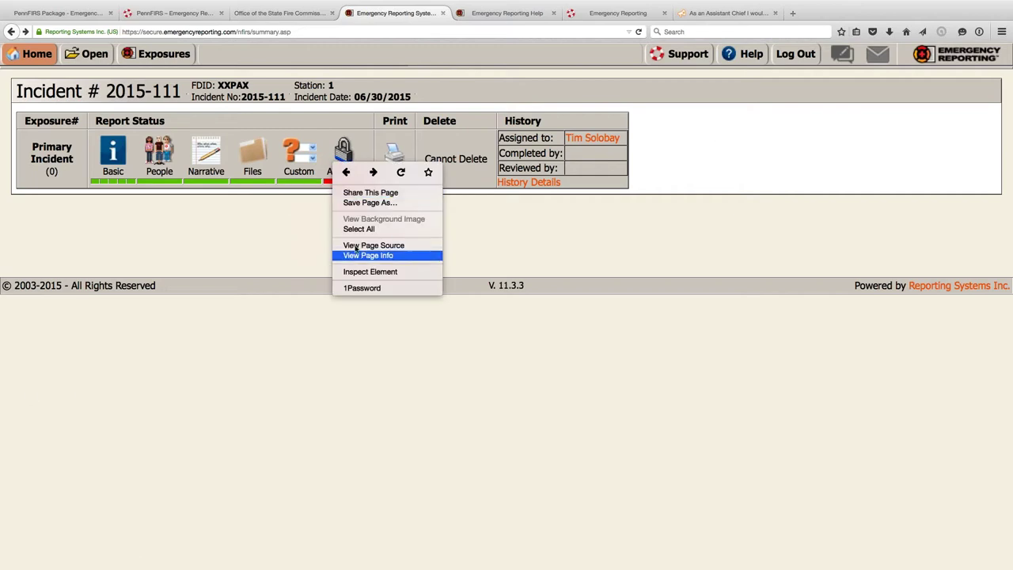
pyautogui.click(299, 212)
pyautogui.click(345, 155)
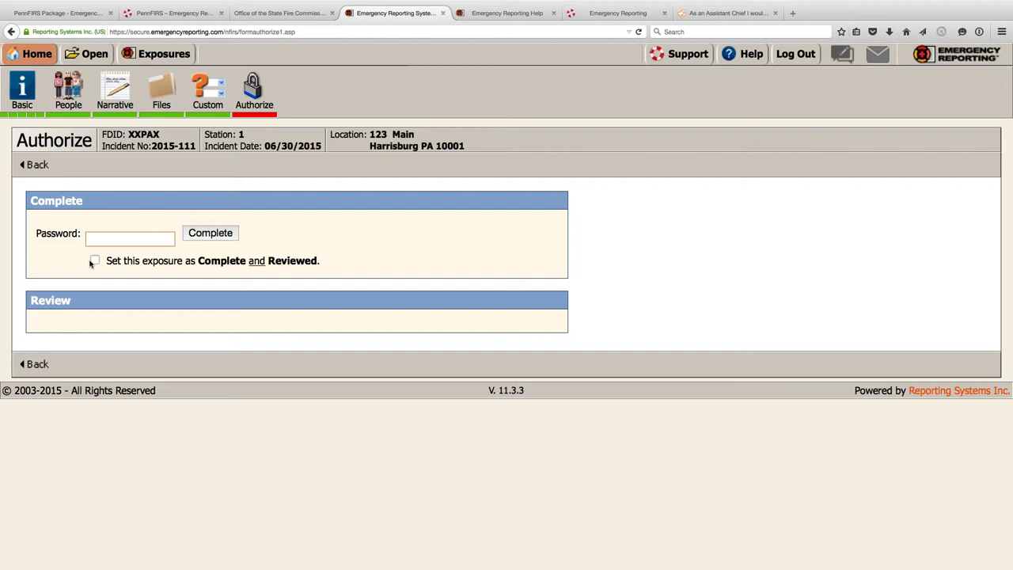
pyautogui.click(94, 261)
pyautogui.rightClick(104, 241)
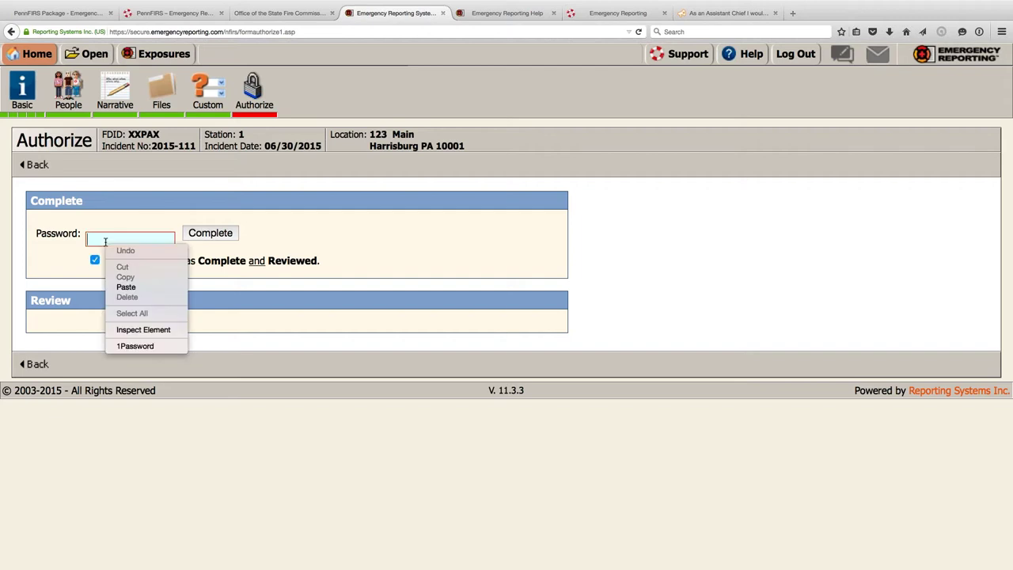
pyautogui.click(134, 345)
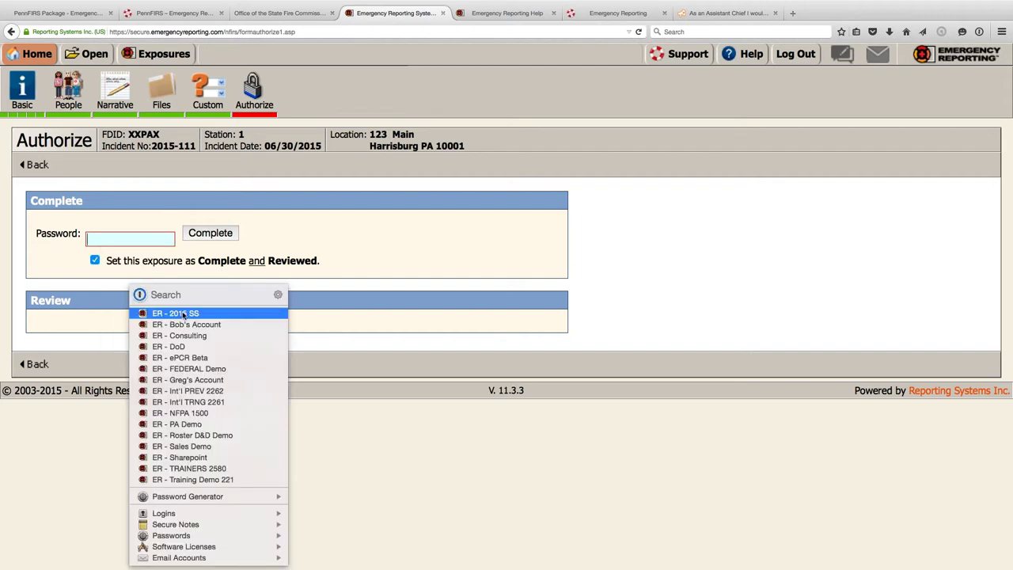
pyautogui.click(182, 314)
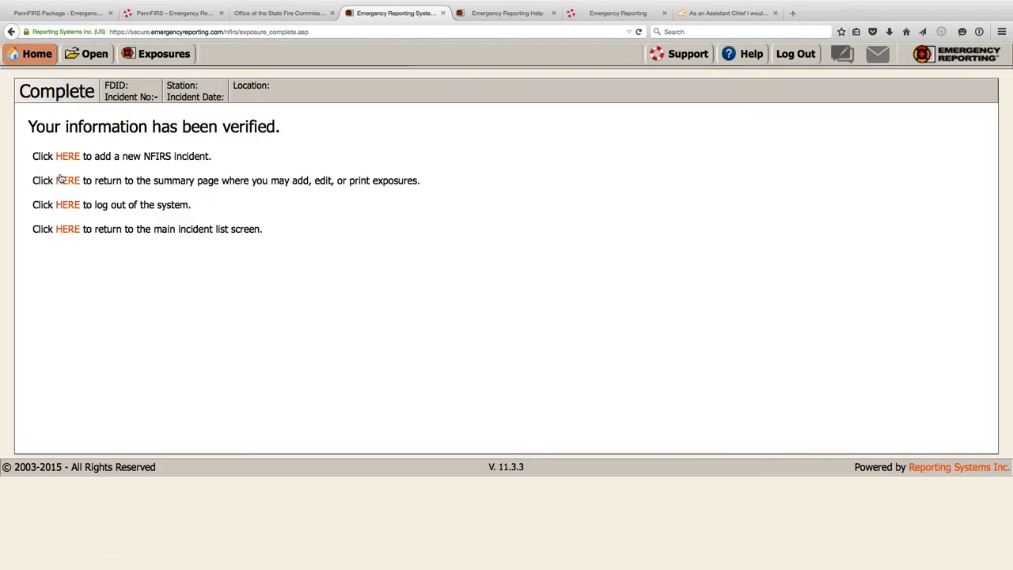
# - Back on the incident summary, run an All Calls incident search
pyautogui.click(60, 179)
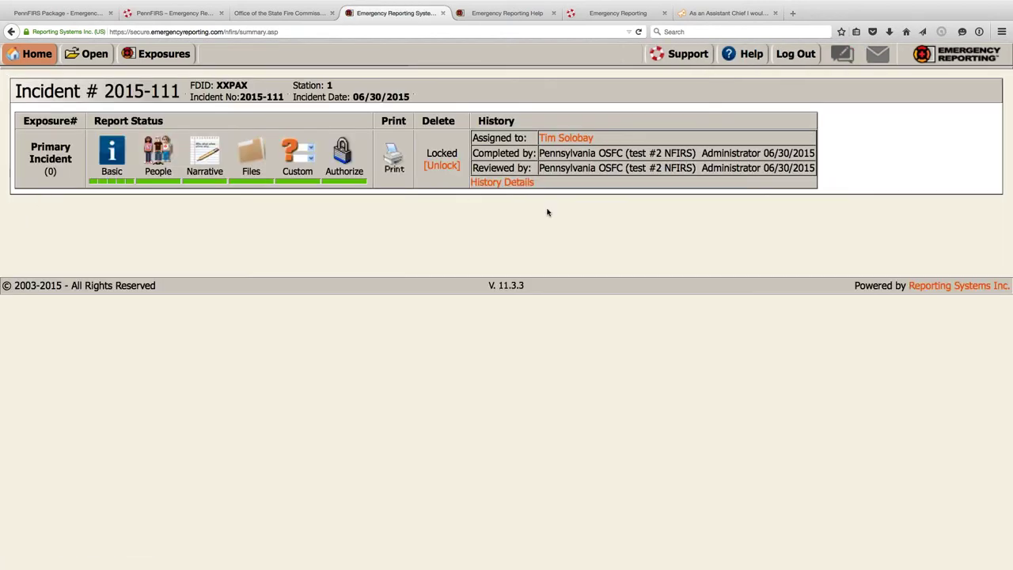
pyautogui.click(81, 57)
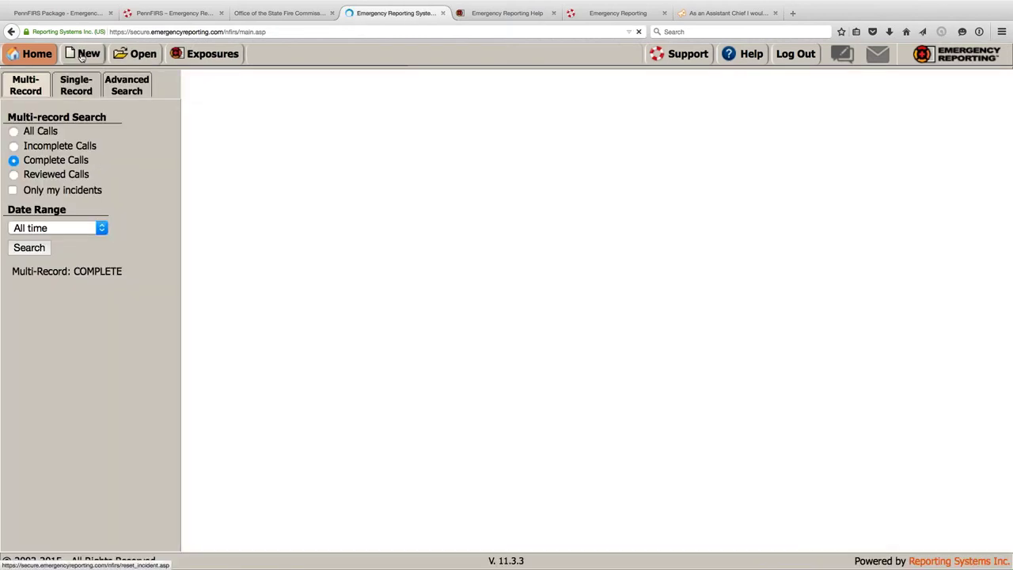
pyautogui.click(31, 248)
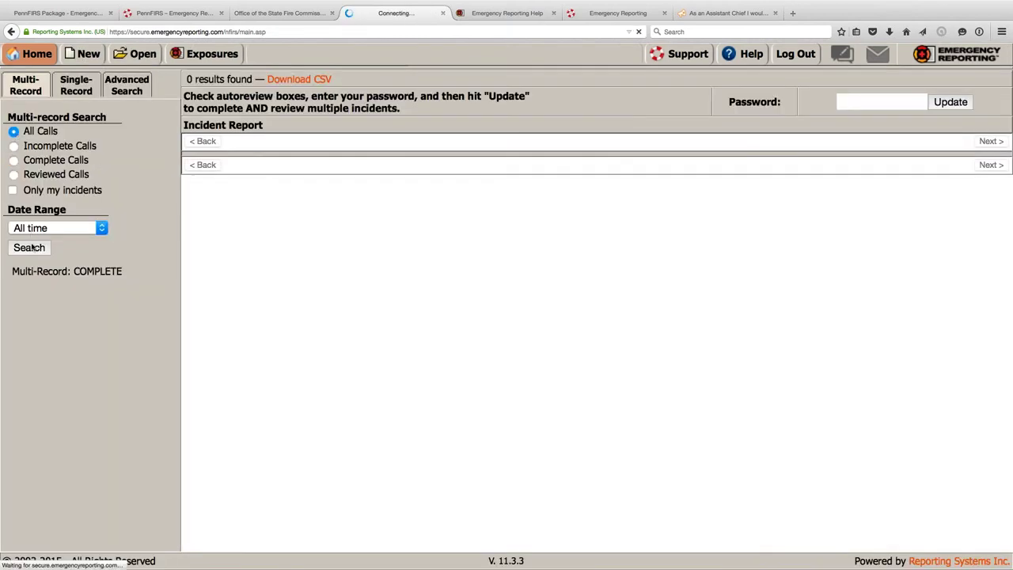
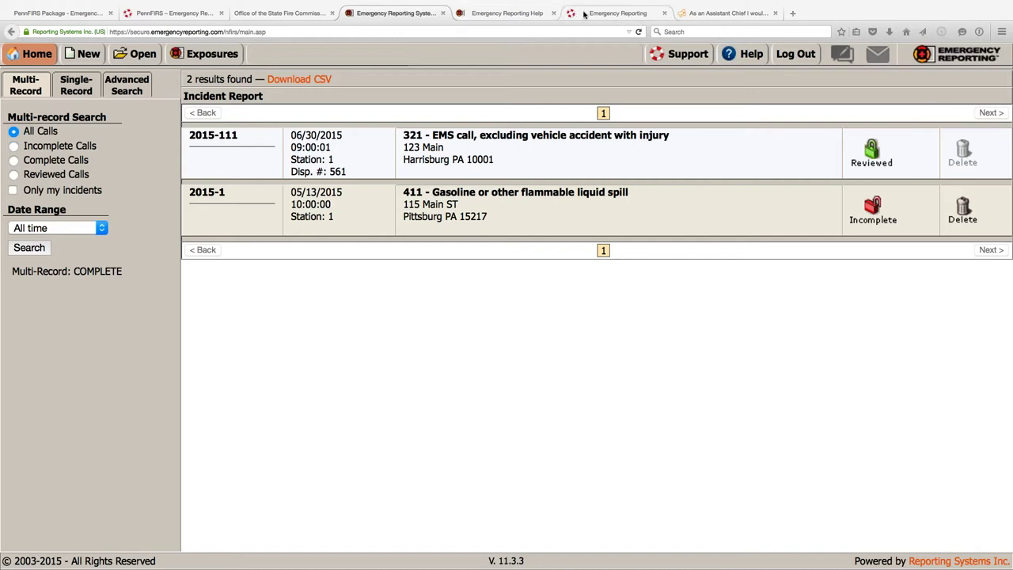
# - Open the PennFIRS section in the Emergency Reporting Help Center knowledge base
pyautogui.click(617, 13)
pyautogui.scroll(-6, 829, 342)
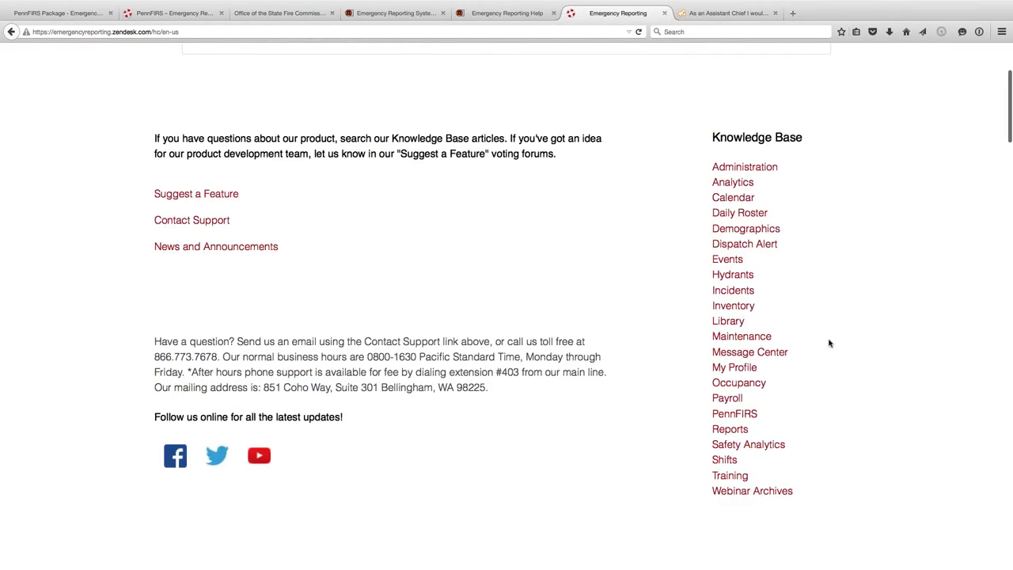
pyautogui.click(735, 147)
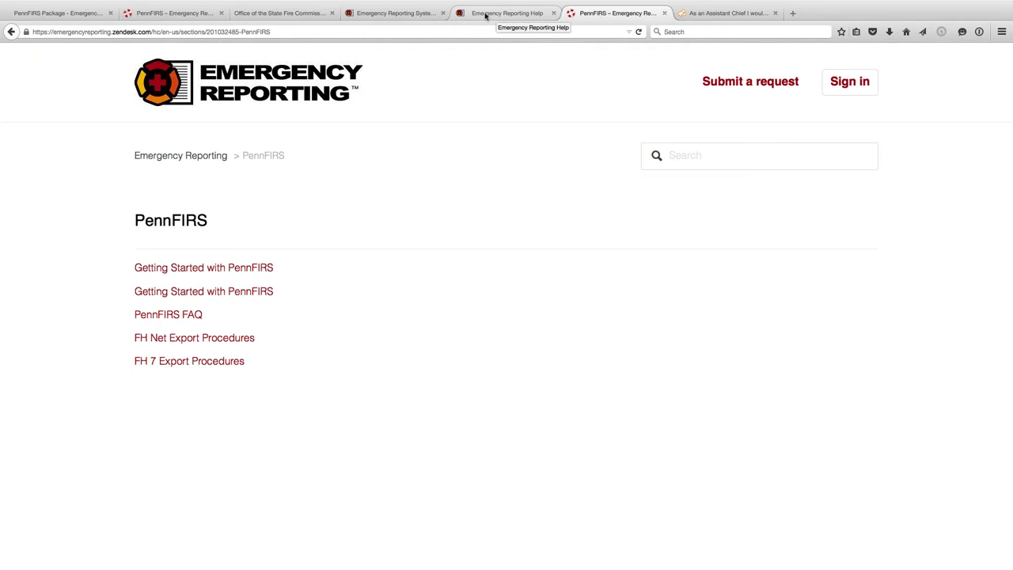
pyautogui.click(403, 13)
# - Open Administration, view the MS Access Data Export page, then return to Administration
pyautogui.moveTo(41, 59)
pyautogui.click(73, 239)
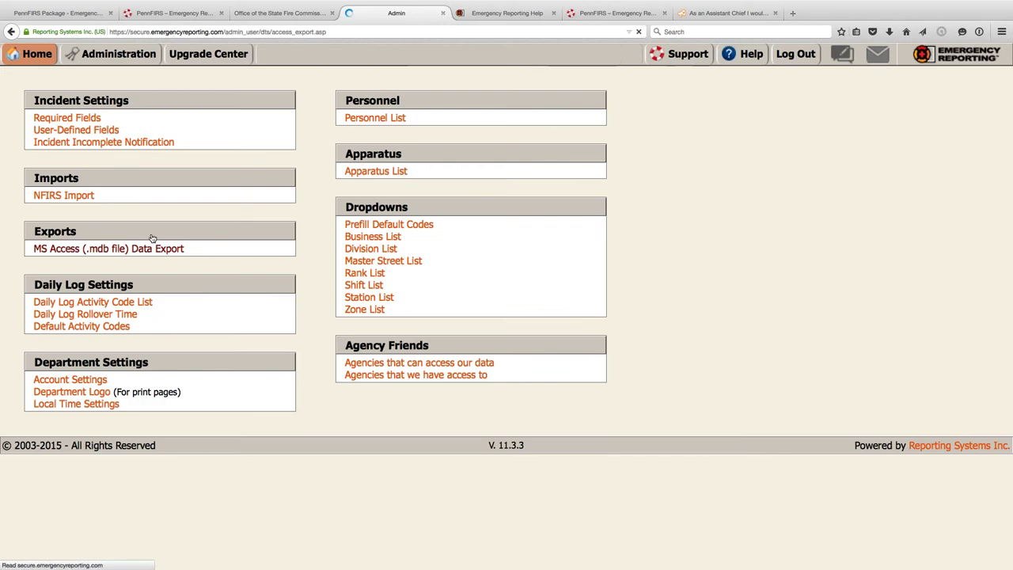
pyautogui.click(155, 249)
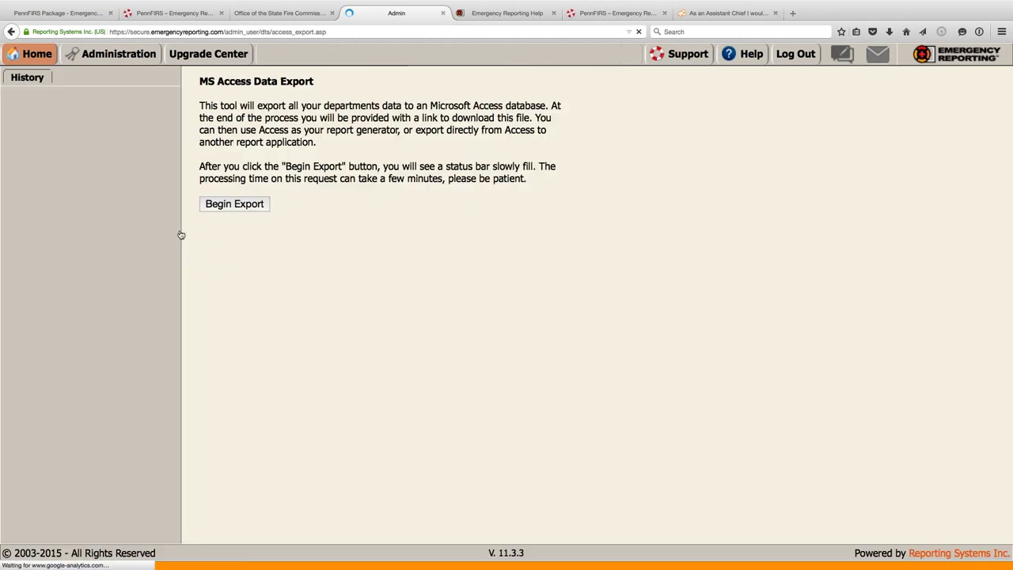
pyautogui.click(12, 32)
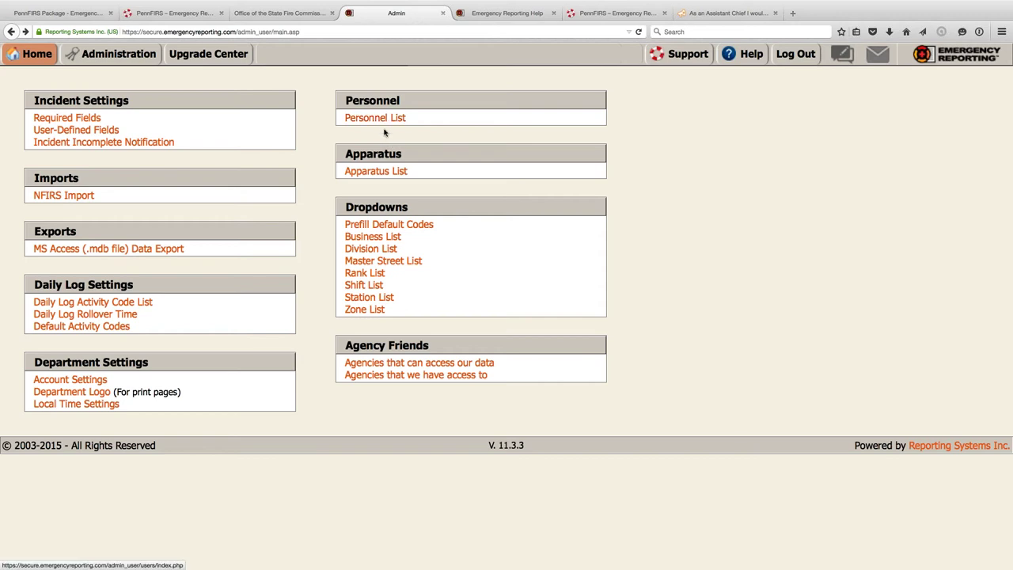
# - Set the Incident Incomplete Notification's Contact Submitter option to Yes and save it
pyautogui.click(153, 144)
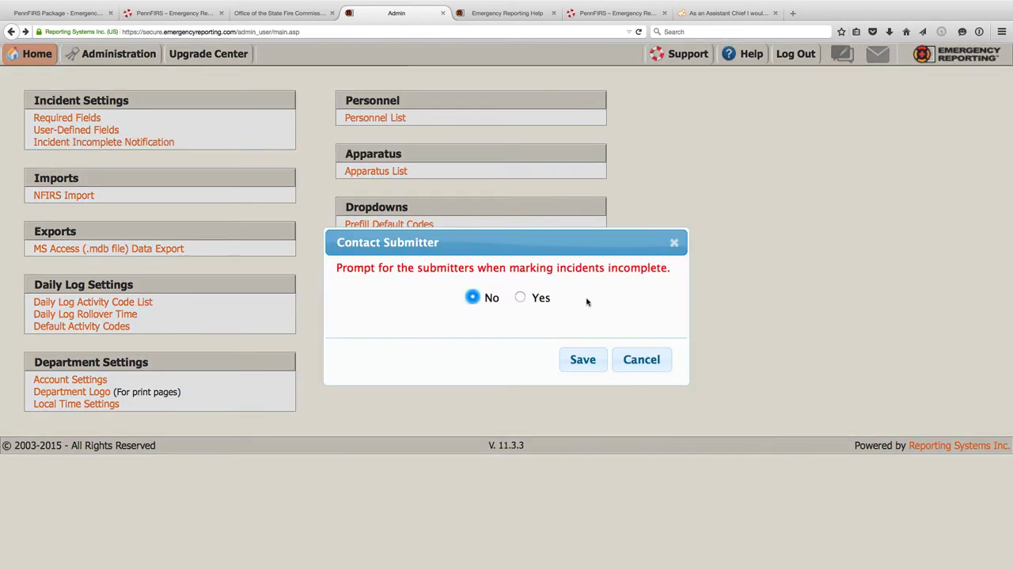
pyautogui.click(520, 298)
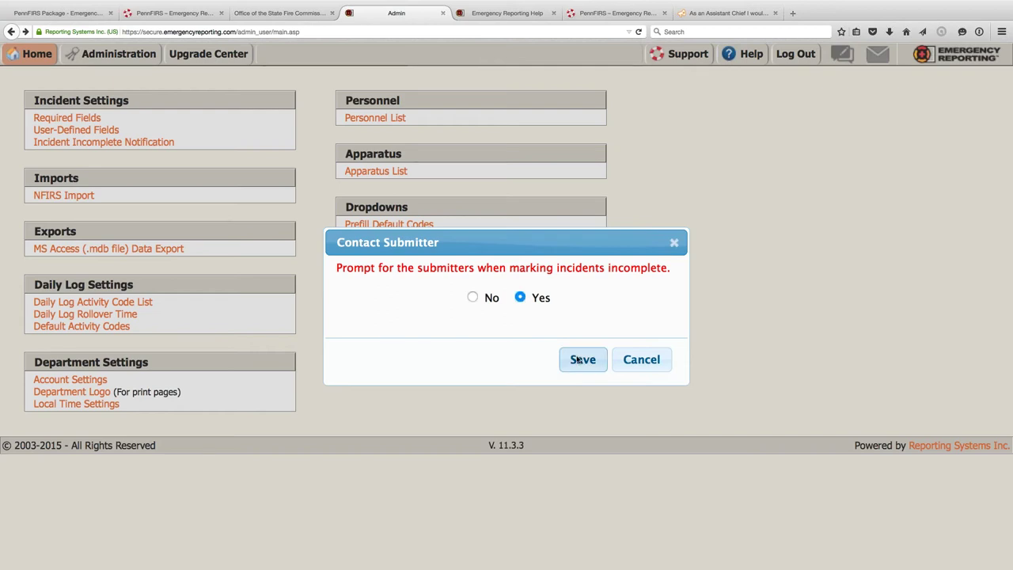
pyautogui.click(580, 360)
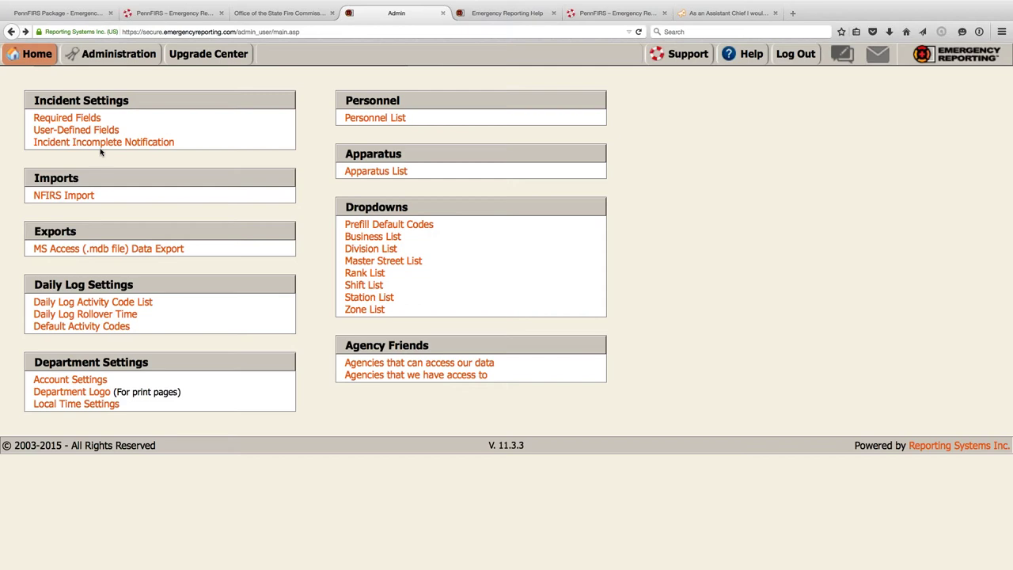
# - Open the Station 1 lieutenant's personnel record on its Security tab
pyautogui.click(375, 118)
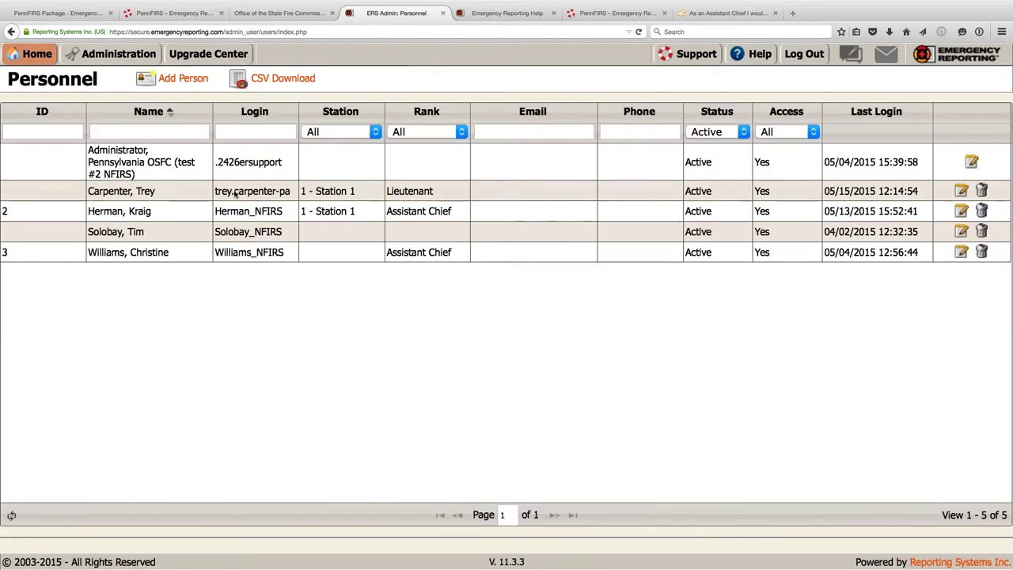
pyautogui.click(236, 194)
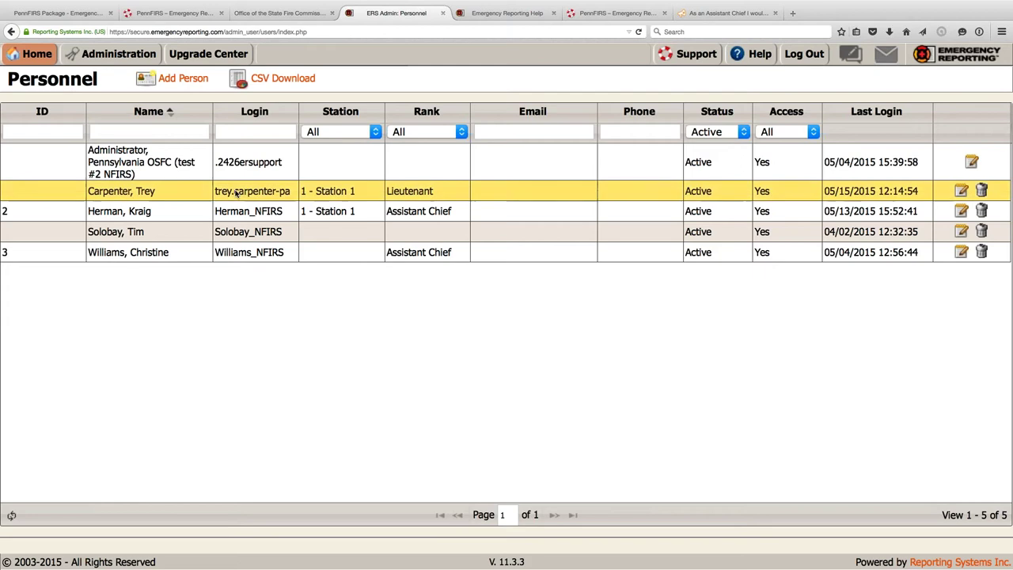
pyautogui.doubleClick(236, 194)
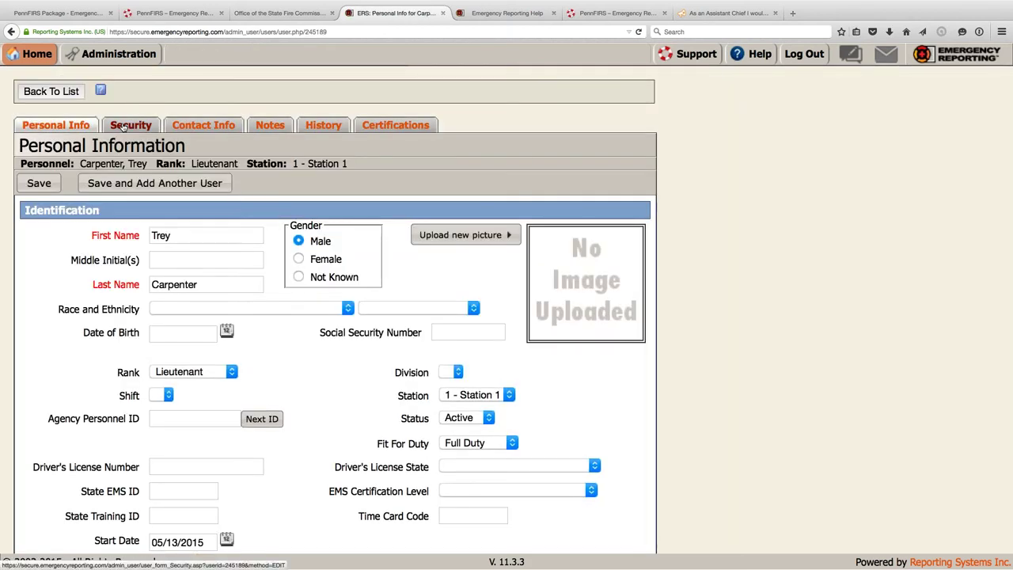
pyautogui.click(123, 128)
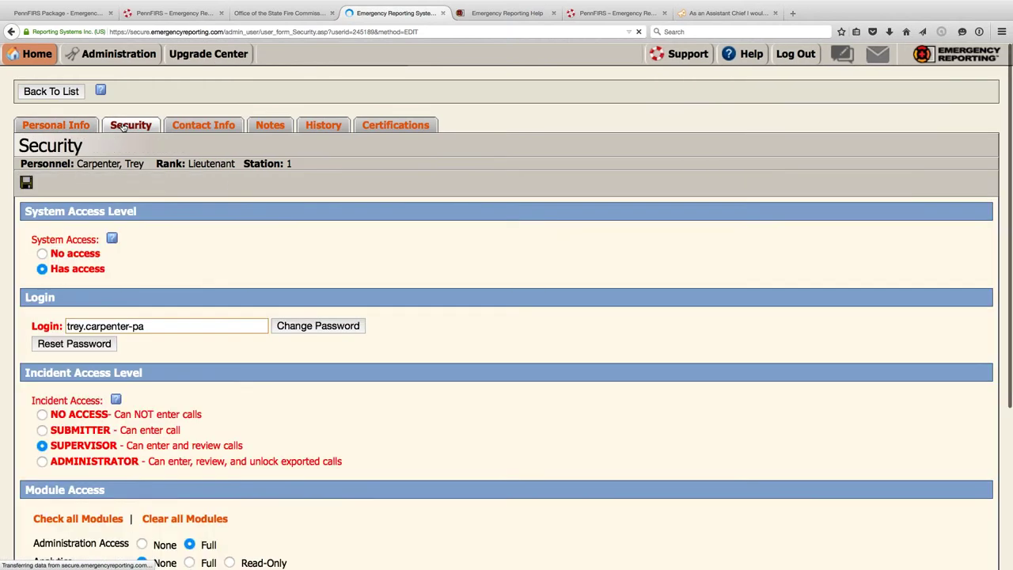
# - Review the lieutenant's system access, Supervisor incident access and module permissions
pyautogui.scroll(-1, 129, 295)
pyautogui.scroll(-4, 130, 295)
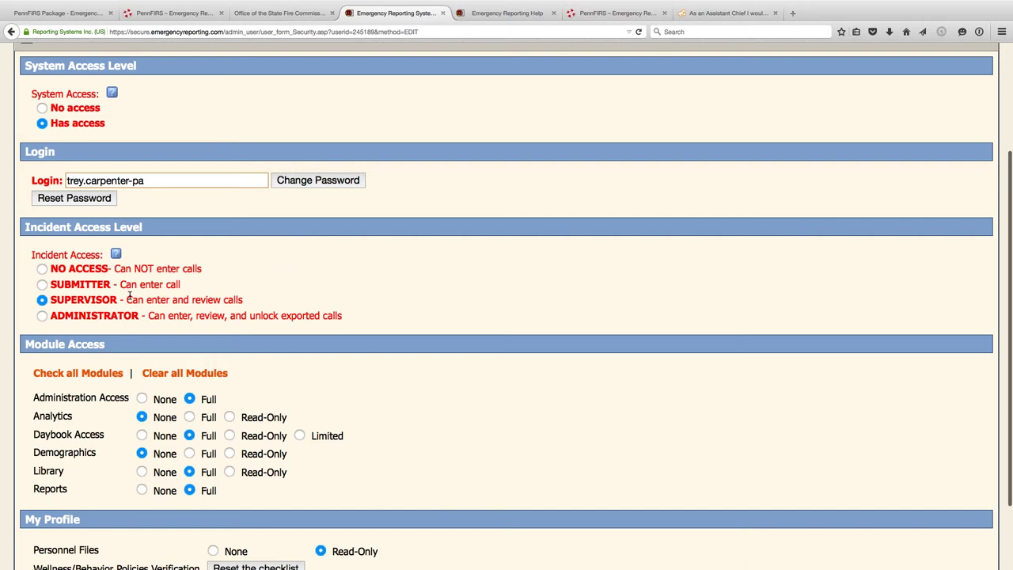
pyautogui.scroll(-1, 130, 295)
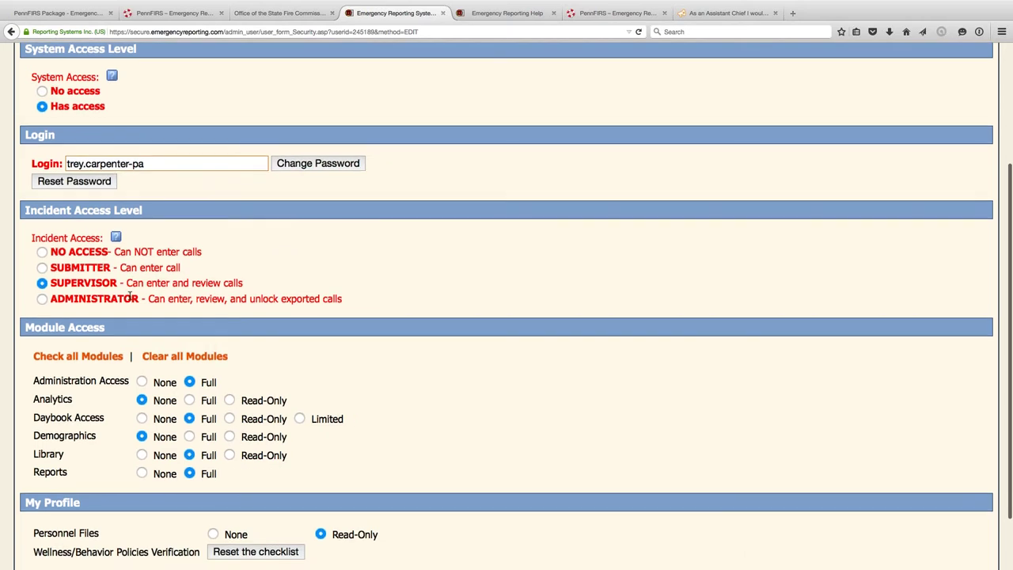
pyautogui.scroll(3, 129, 296)
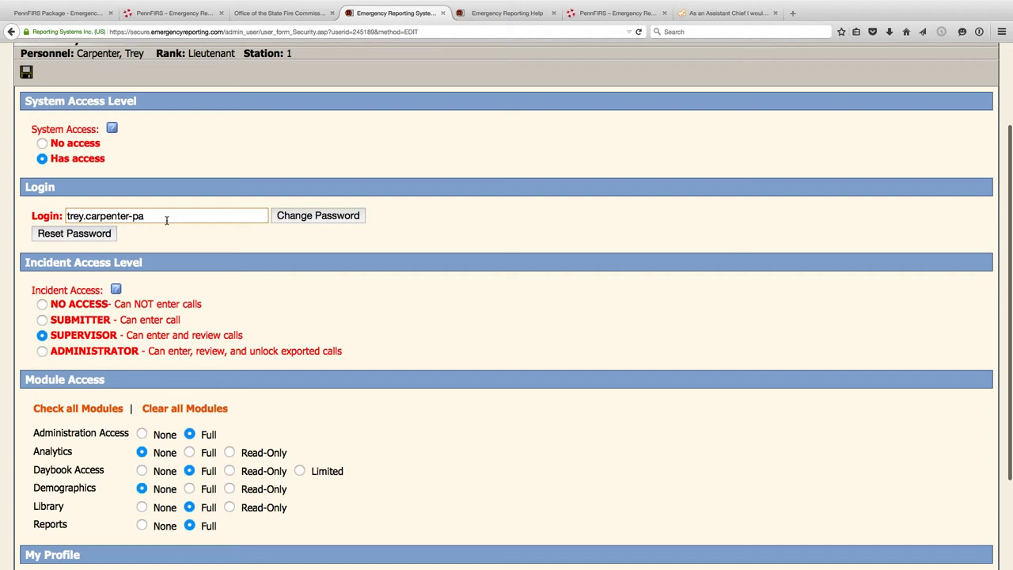
pyautogui.scroll(3, 167, 220)
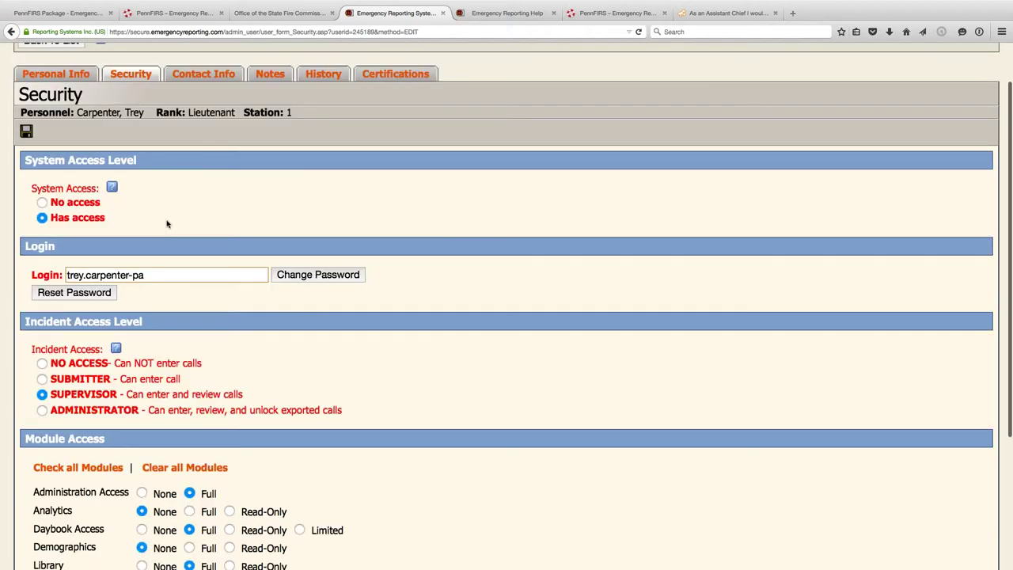
pyautogui.scroll(2, 167, 224)
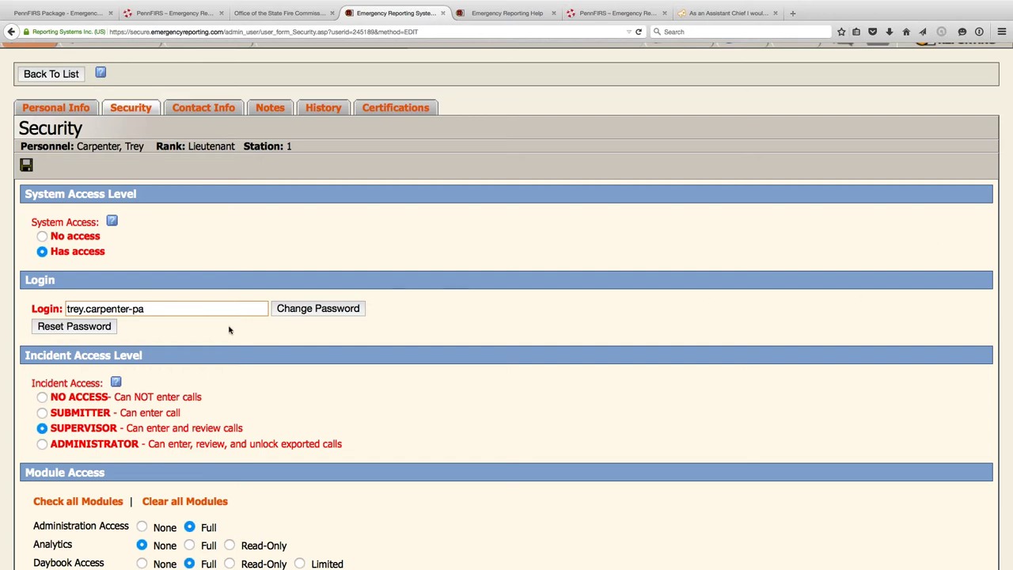
pyautogui.scroll(-1, 229, 329)
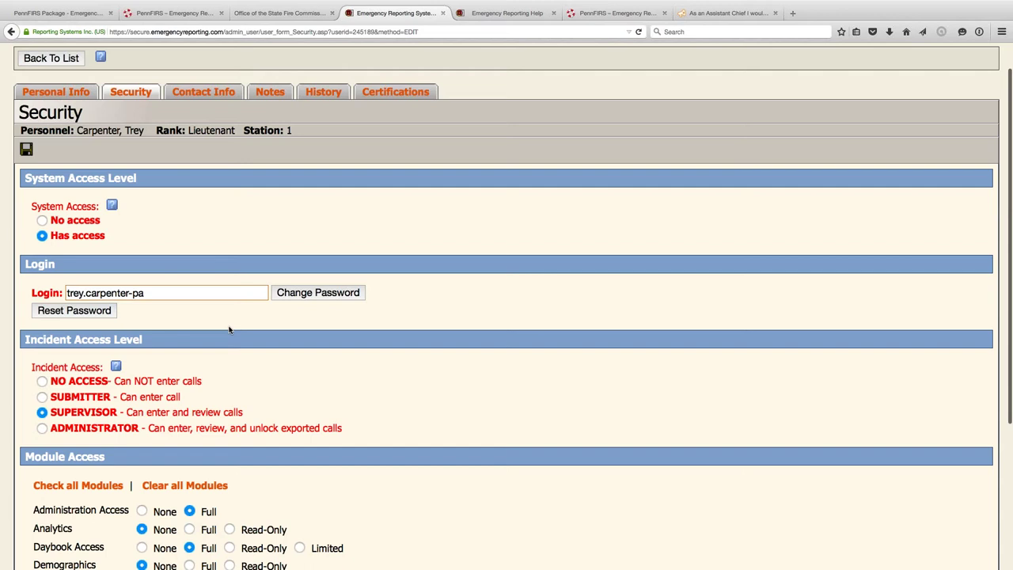
pyautogui.scroll(-1, 229, 329)
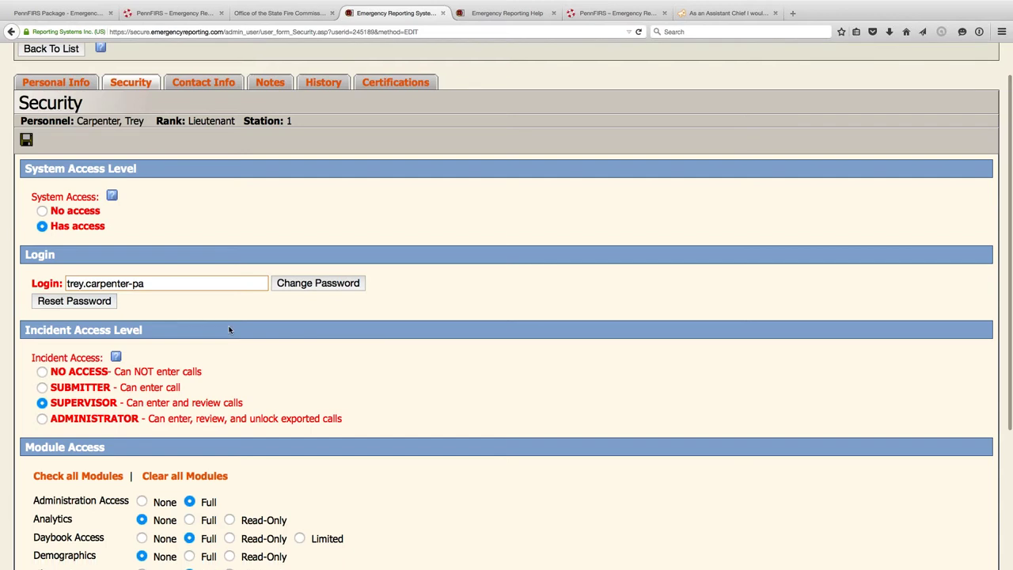
pyautogui.scroll(-3, 230, 329)
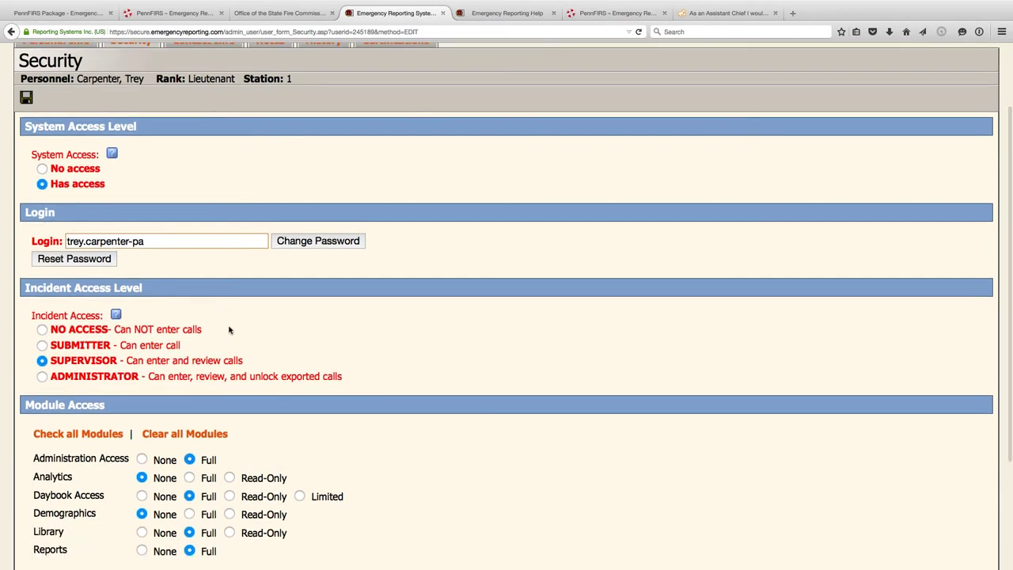
pyautogui.scroll(5, 230, 330)
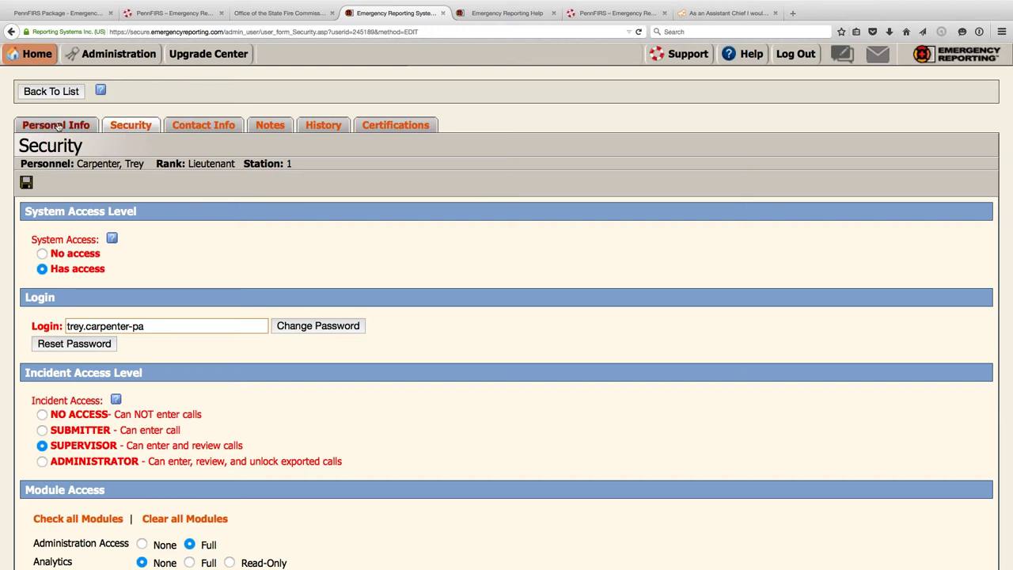
# - Go back through Administration to the Incidents list and unlock incident 2015-111
pyautogui.moveTo(39, 62)
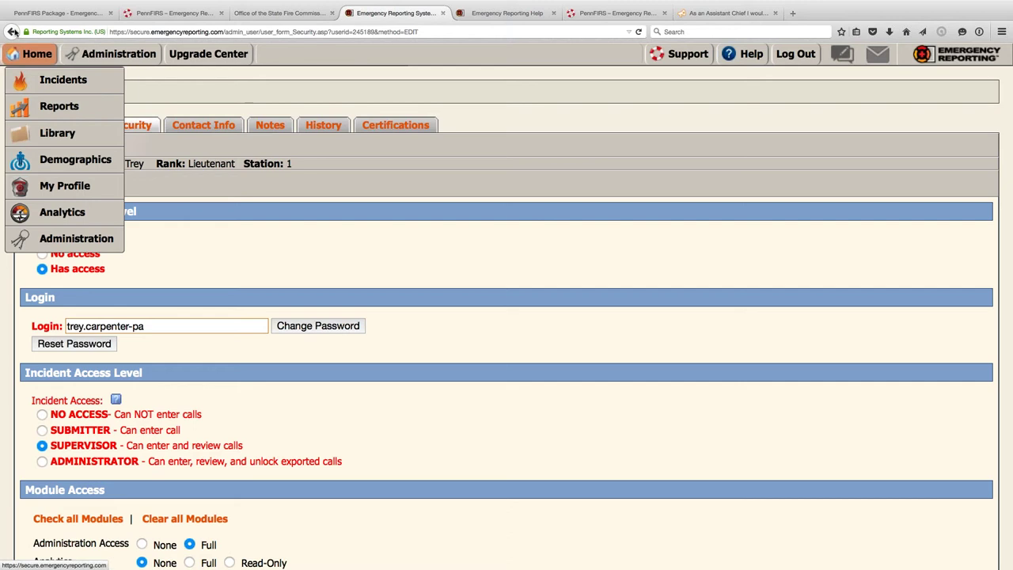
pyautogui.click(53, 90)
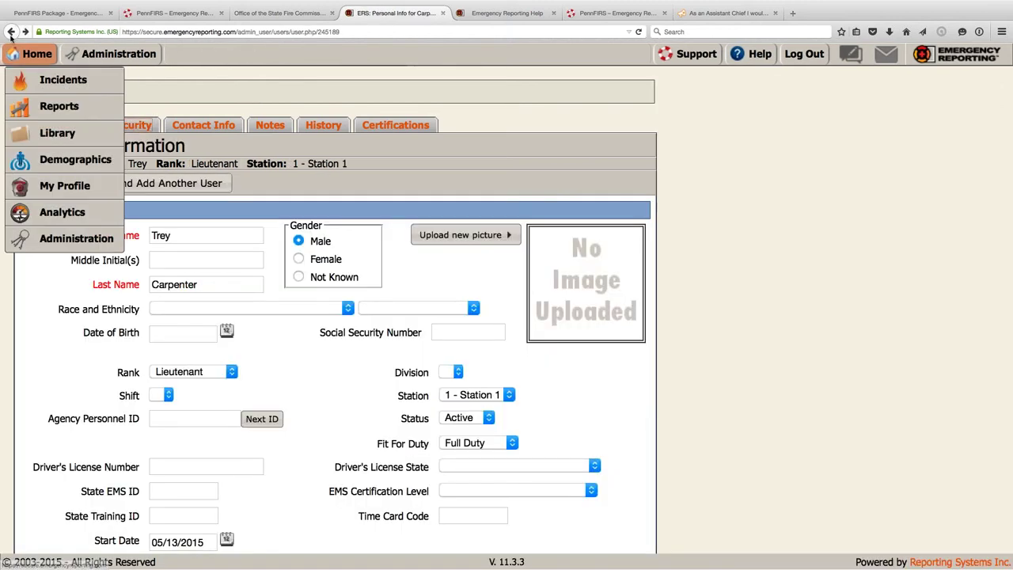
pyautogui.click(11, 32)
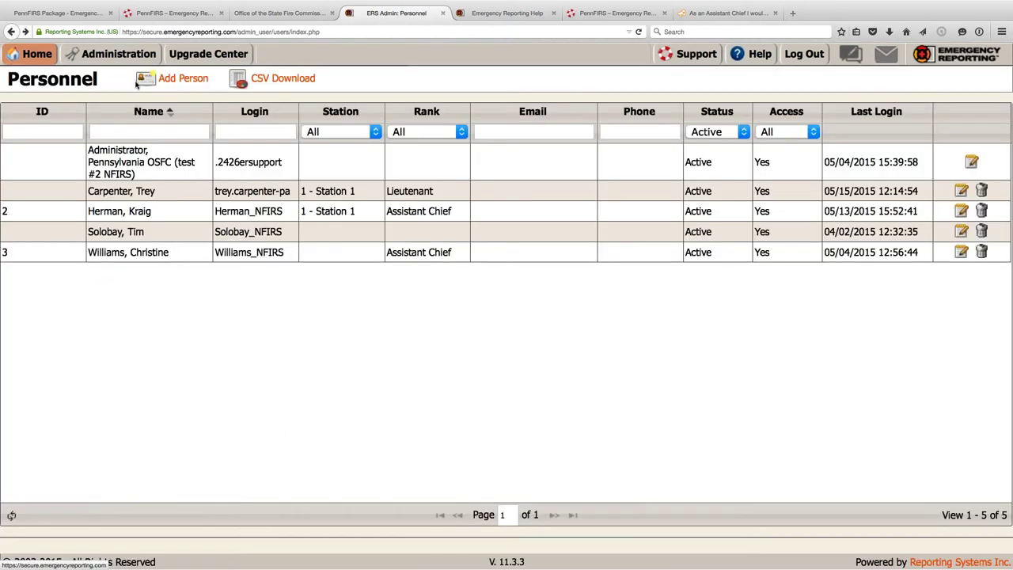
pyautogui.click(118, 54)
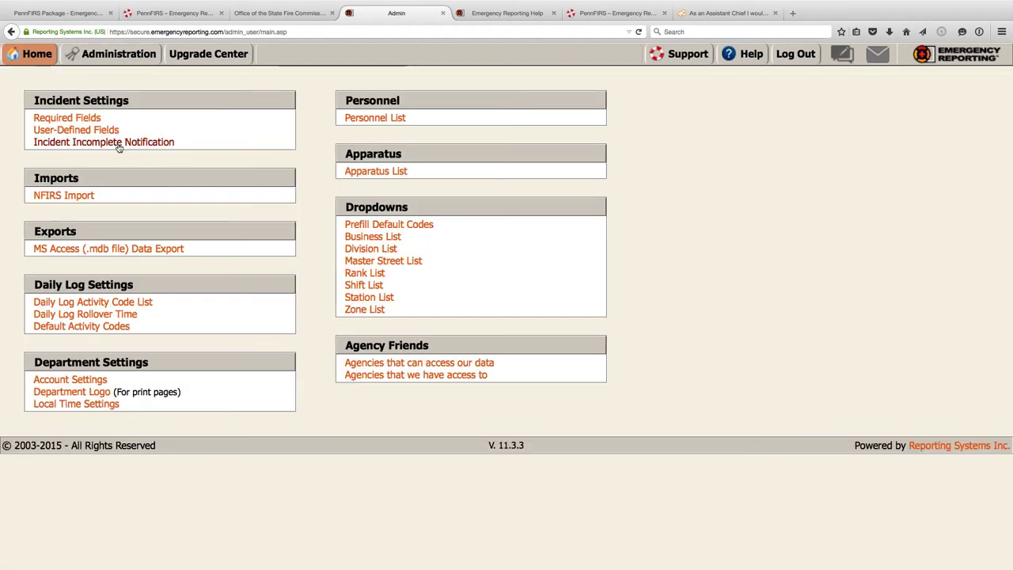
pyautogui.moveTo(31, 55)
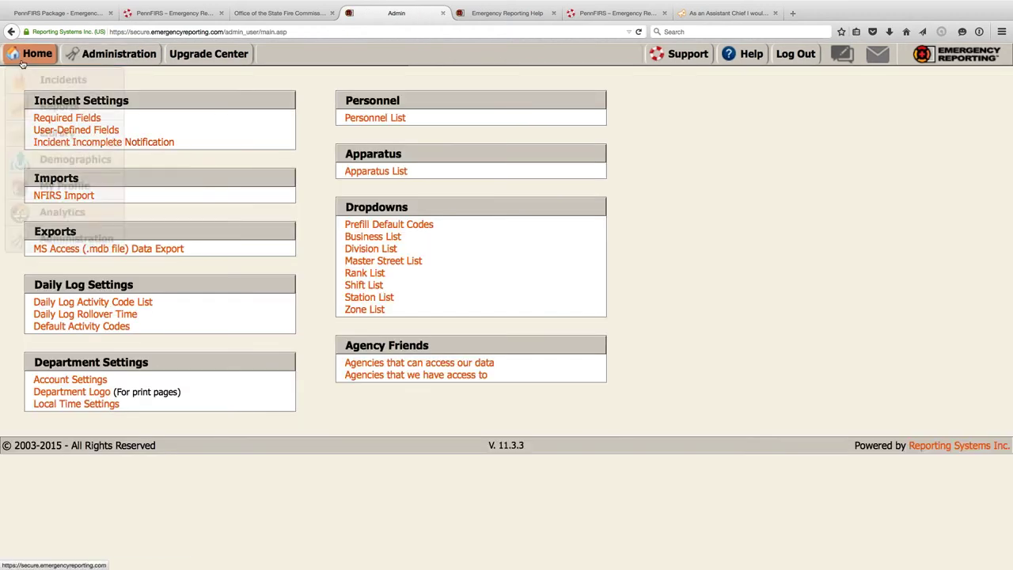
pyautogui.click(45, 89)
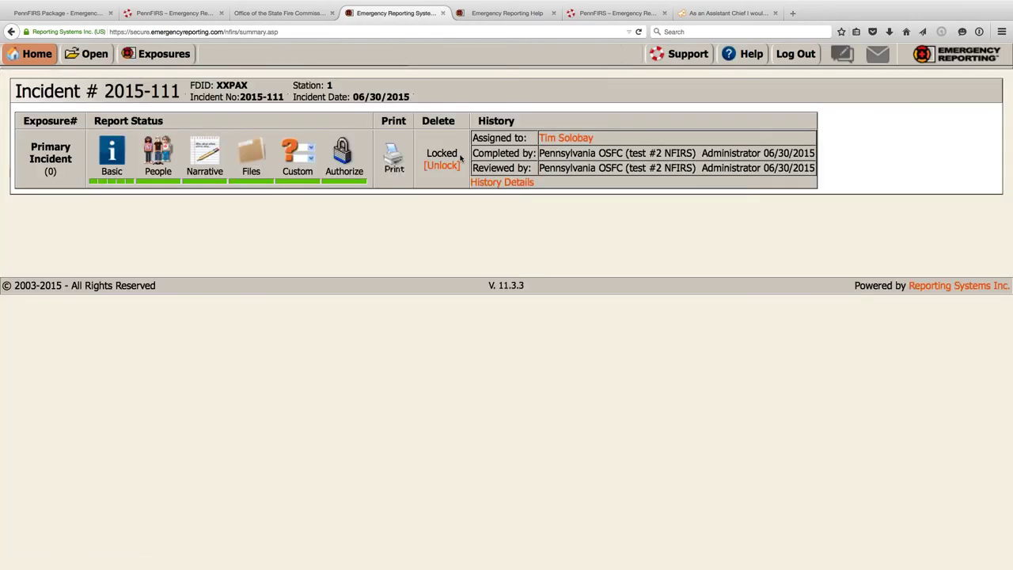
pyautogui.click(441, 165)
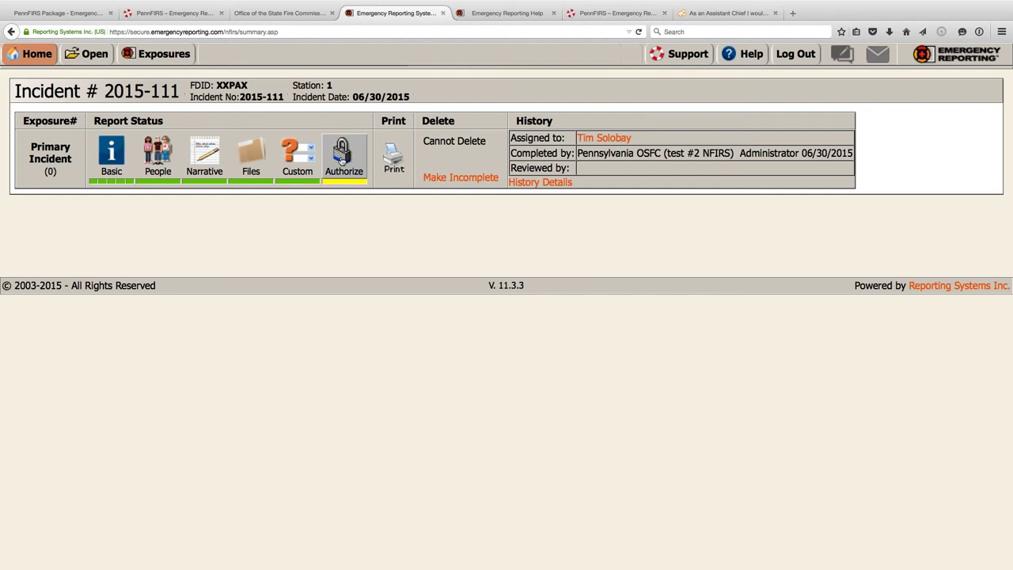
# - Mark incident 2015-111 incomplete and email the submitter, adding 'Chief, you better fix this fast!'
pyautogui.click(441, 178)
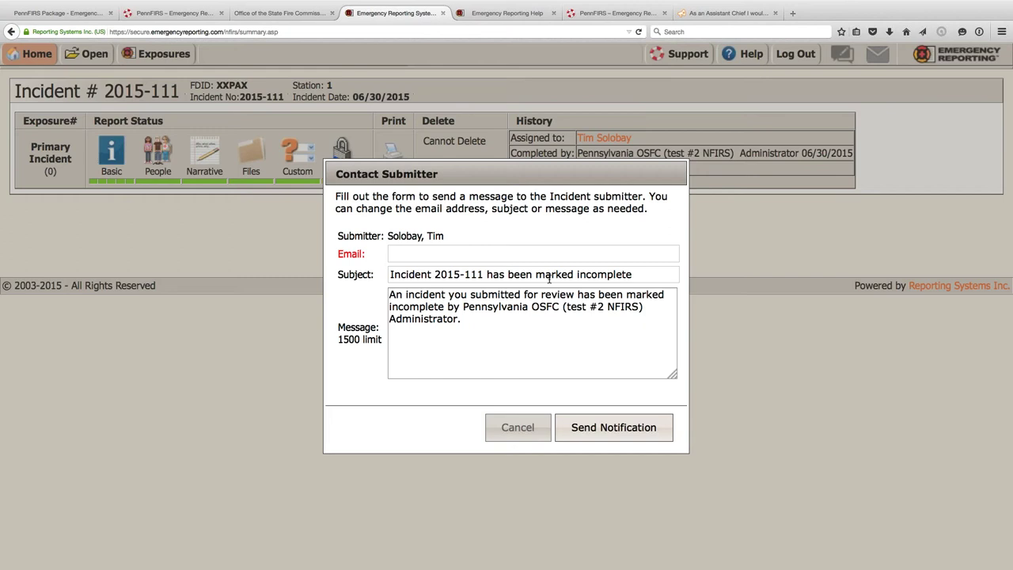
pyautogui.click(470, 325)
pyautogui.press('Return')
pyautogui.write('Chief, you better fix this fast!')
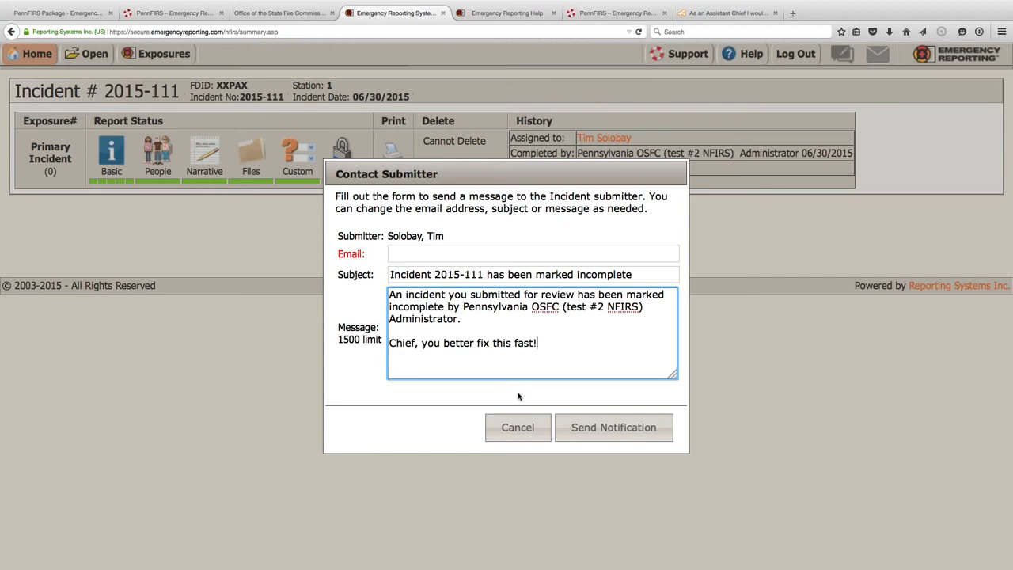
pyautogui.click(417, 255)
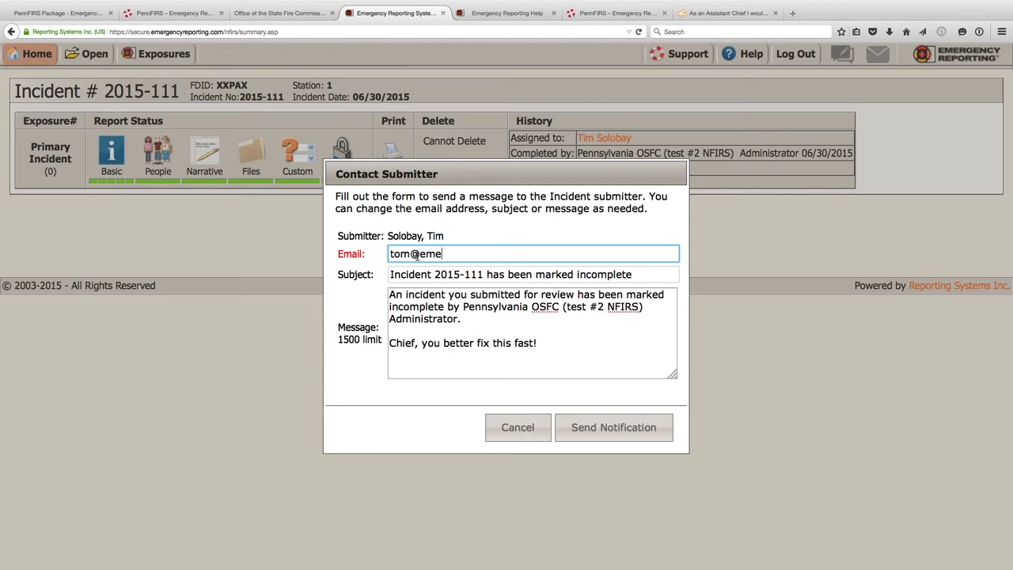
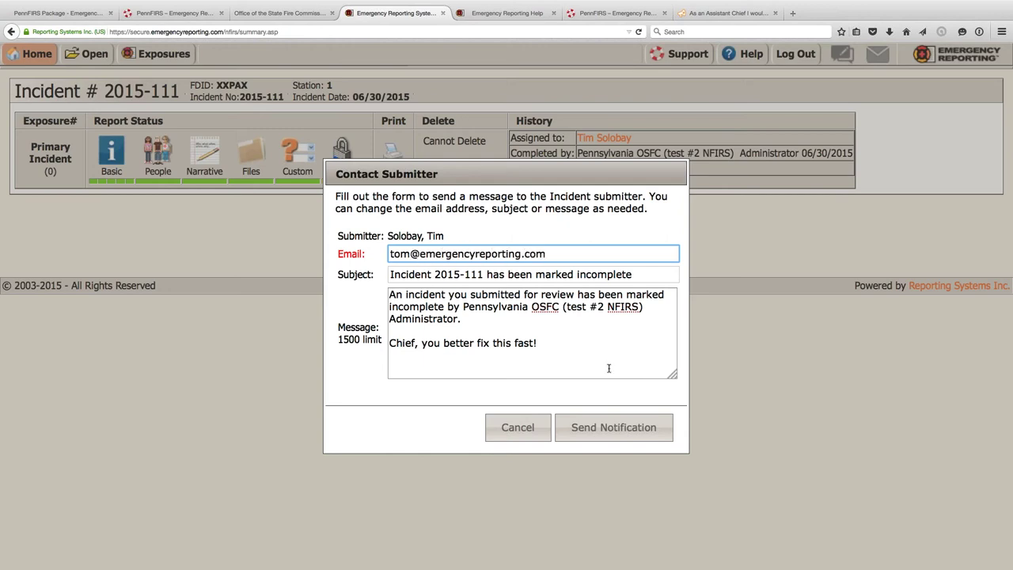
pyautogui.click(597, 428)
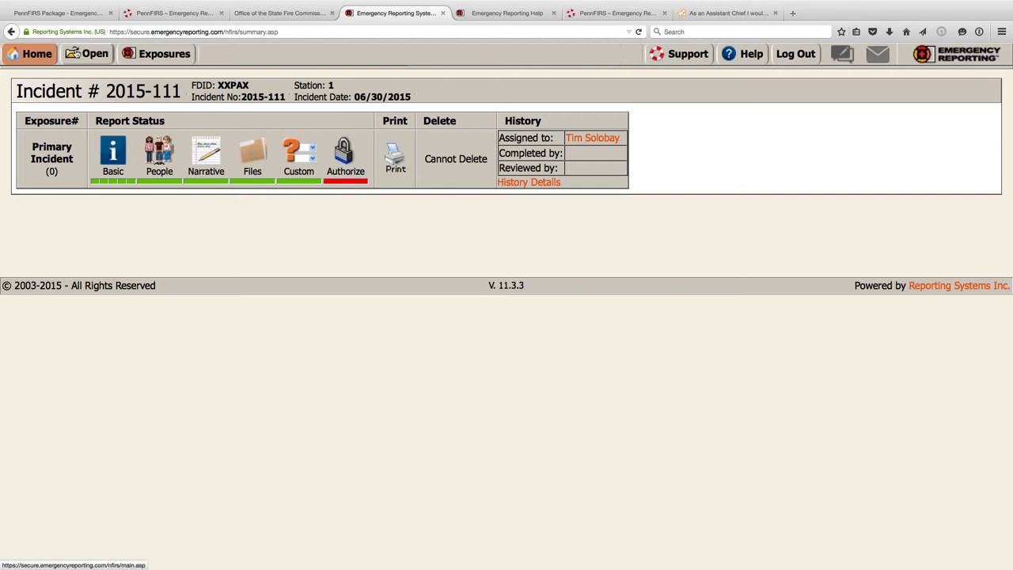
# - Go to the Home daybook showing zero incomplete incidents assigned
pyautogui.click(39, 58)
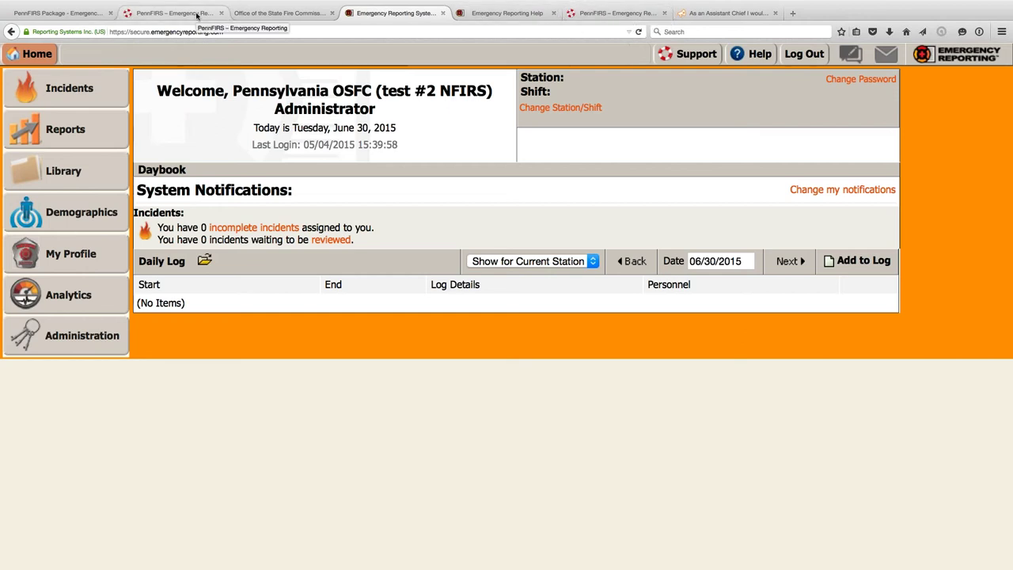
# - Read the PennFIRS Package page's free orientation session schedule, zoomed in
pyautogui.click(197, 16)
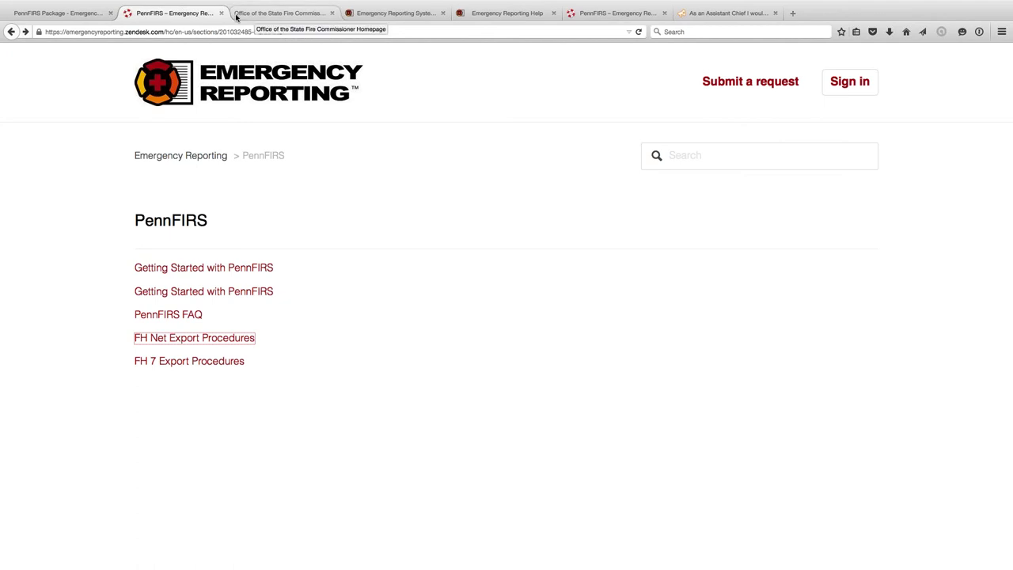
pyautogui.click(66, 14)
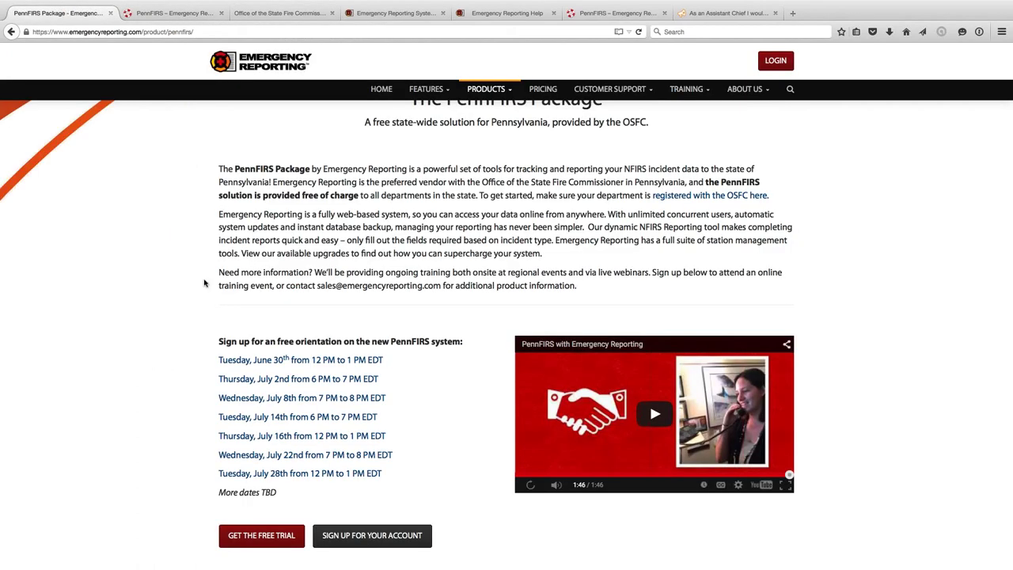
pyautogui.scroll(-1, 205, 283)
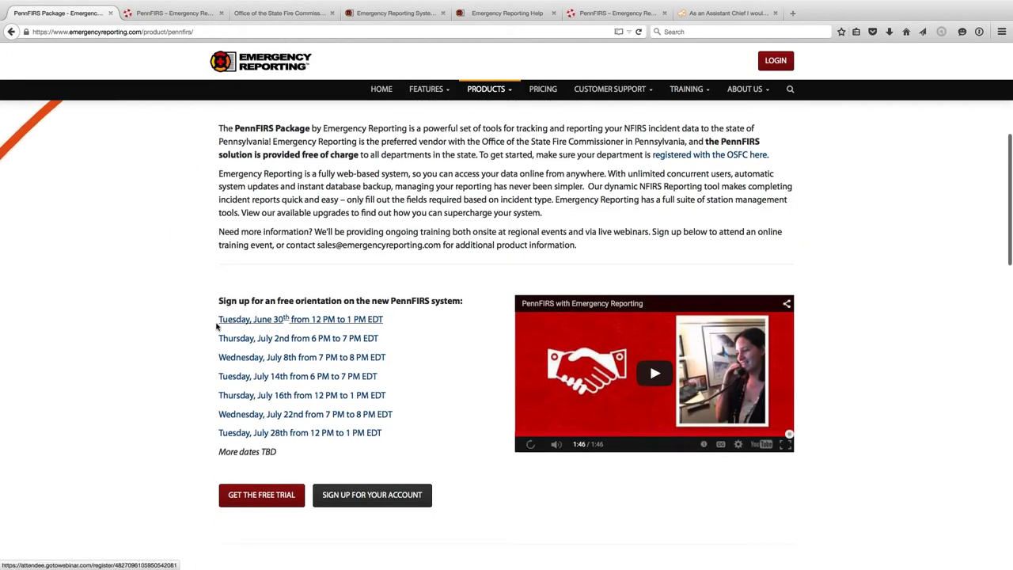
pyautogui.scroll(-2, 209, 320)
pyautogui.press('super+plus')
pyautogui.press('super+plus')
pyautogui.press('super+plus')
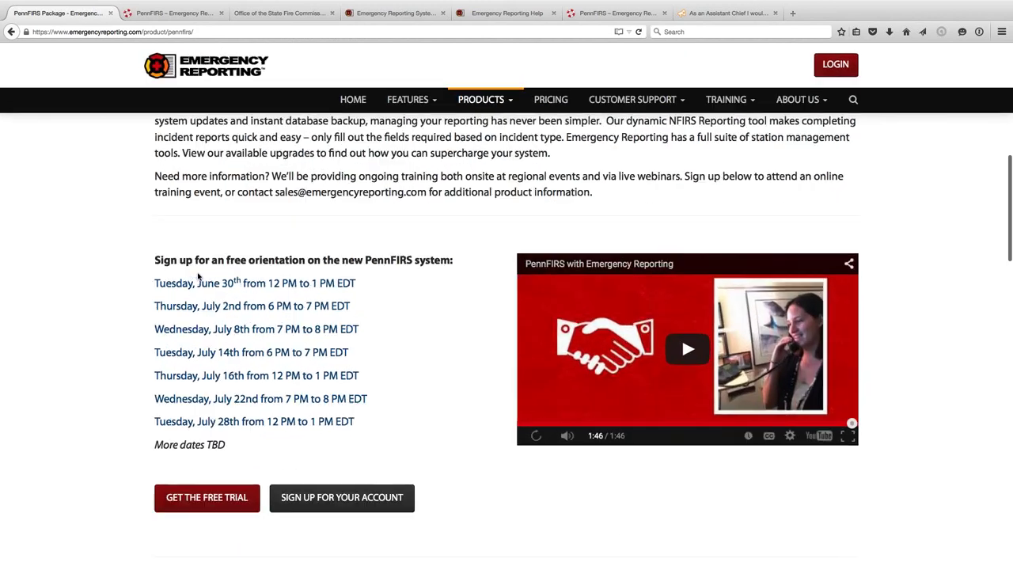
pyautogui.scroll(-1, 199, 277)
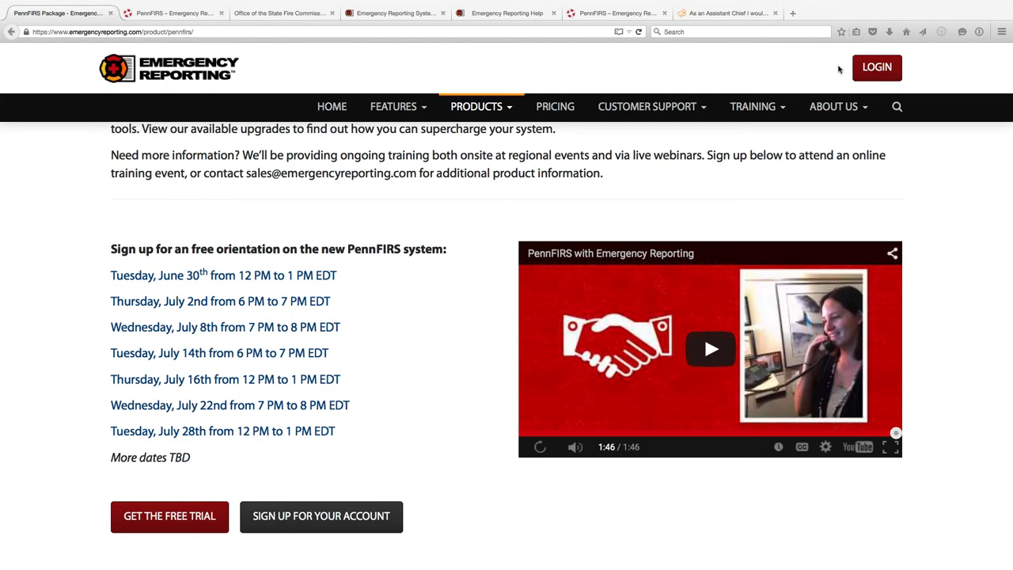
pyautogui.click(625, 13)
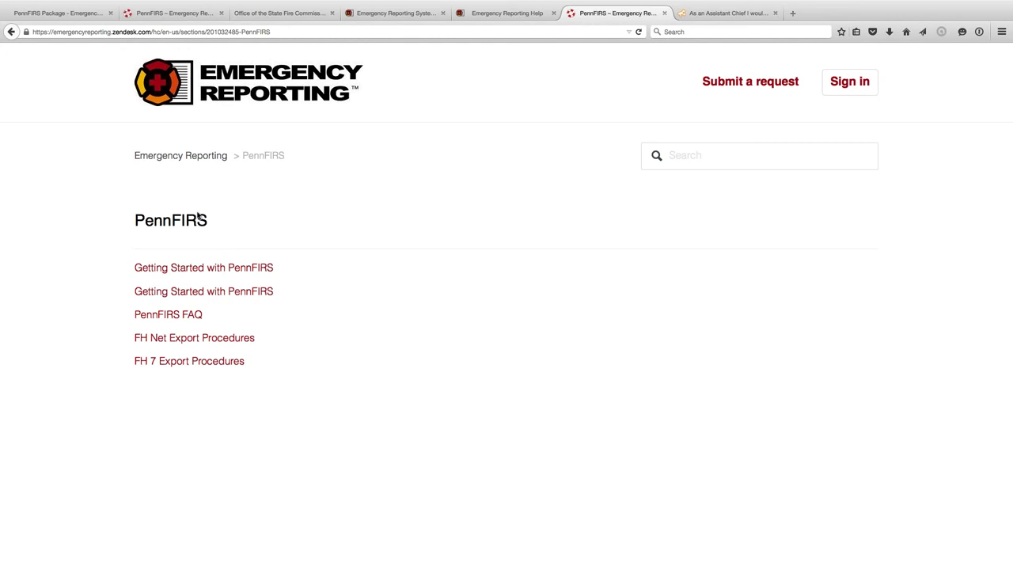
# - Browse the Help Center's Administration articles, then return to the Knowledge Base home
pyautogui.click(180, 158)
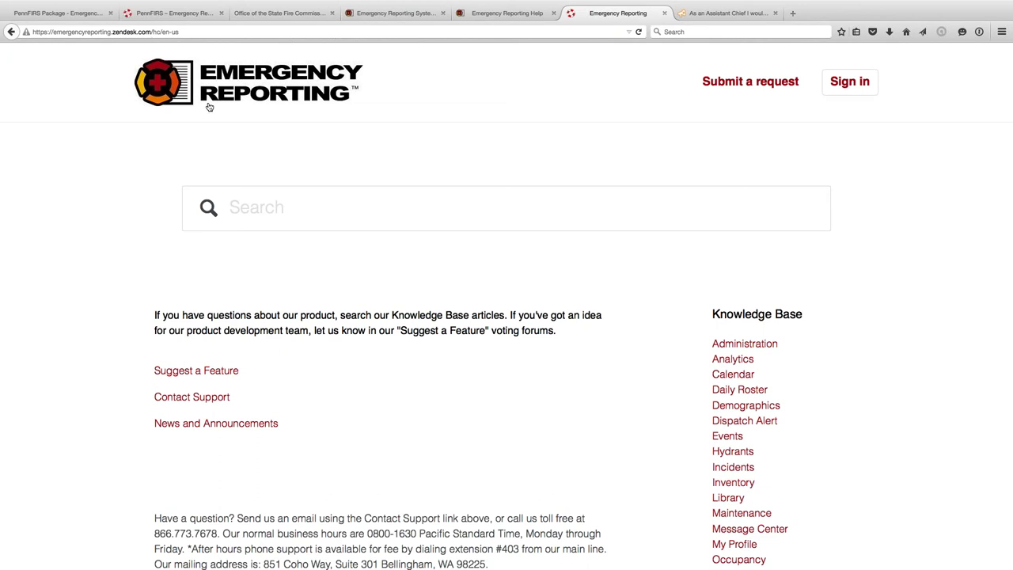
pyautogui.scroll(-1, 306, 174)
pyautogui.scroll(-3, 306, 175)
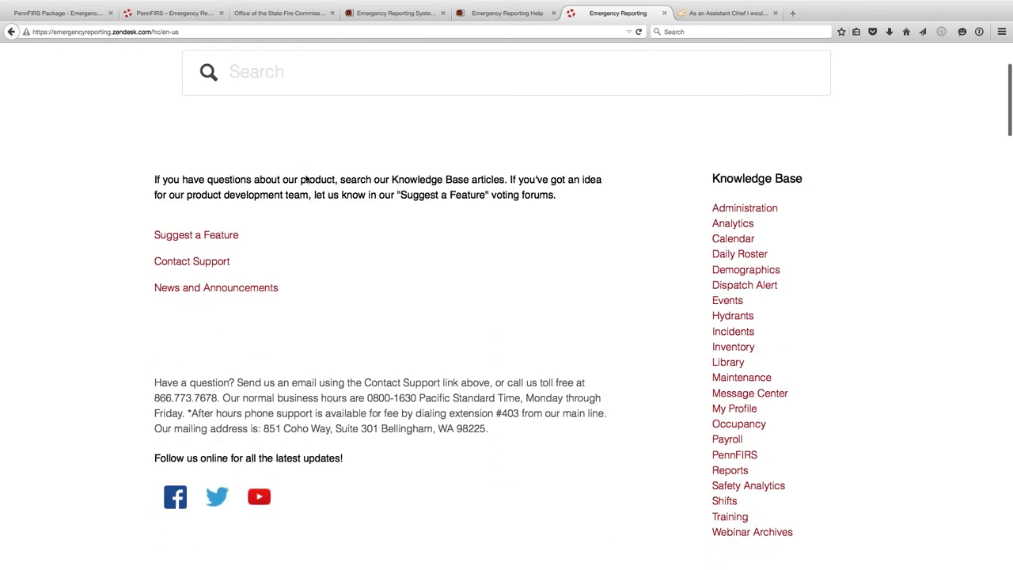
pyautogui.click(758, 204)
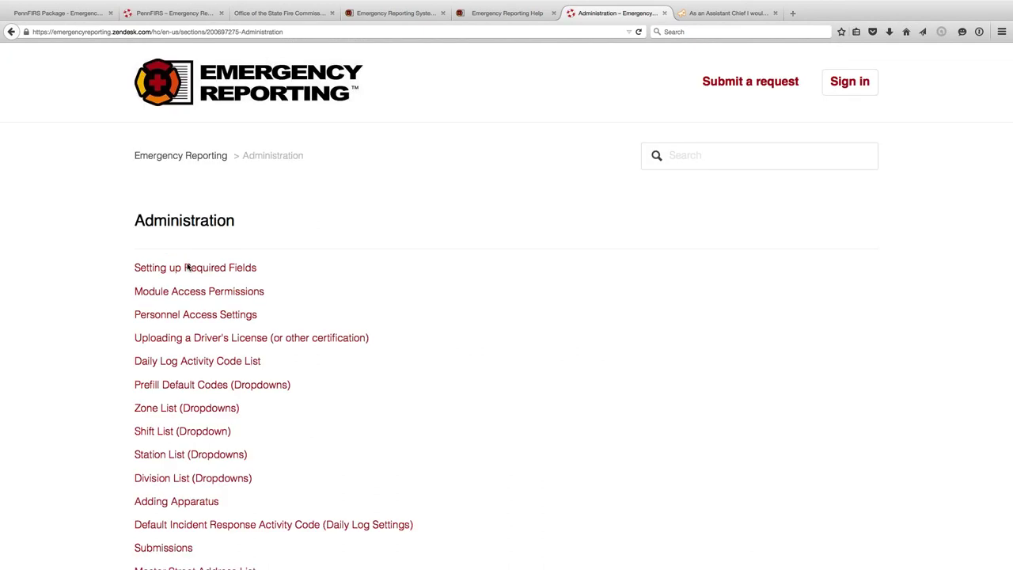
pyautogui.scroll(-3, 187, 268)
pyautogui.scroll(-4, 188, 268)
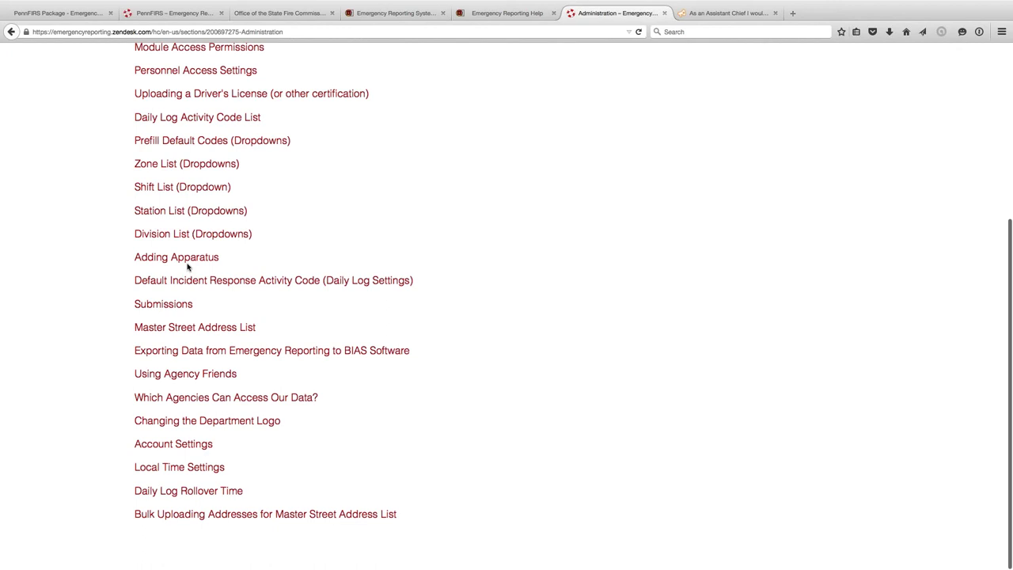
pyautogui.scroll(3, 187, 267)
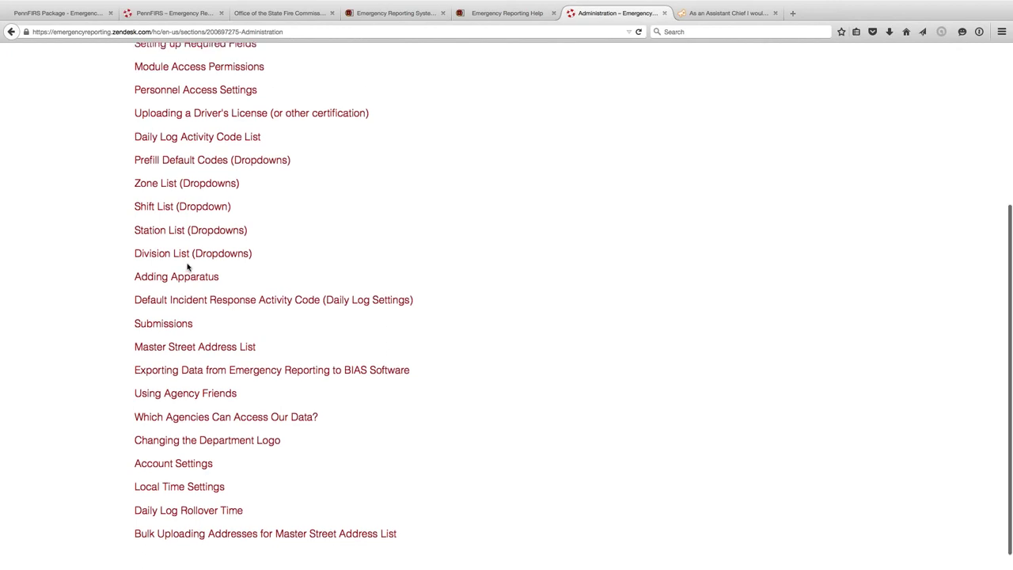
pyautogui.scroll(1, 126, 269)
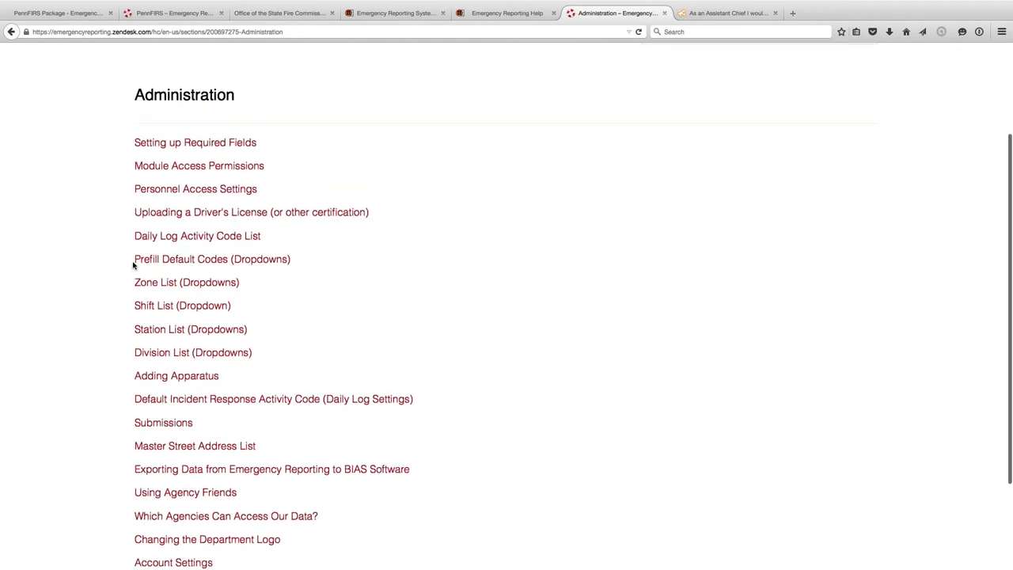
pyautogui.scroll(3, 127, 238)
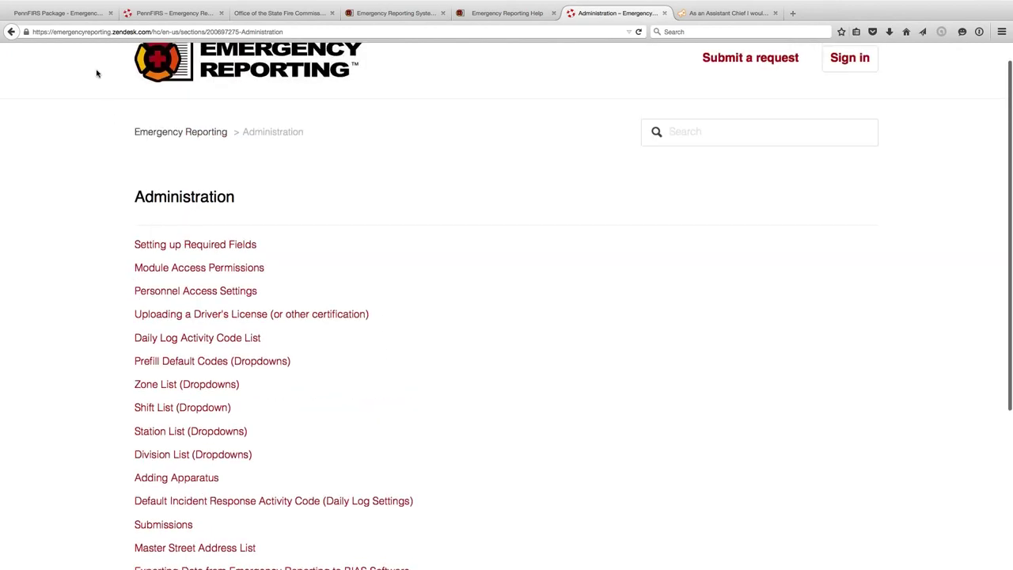
pyautogui.click(11, 31)
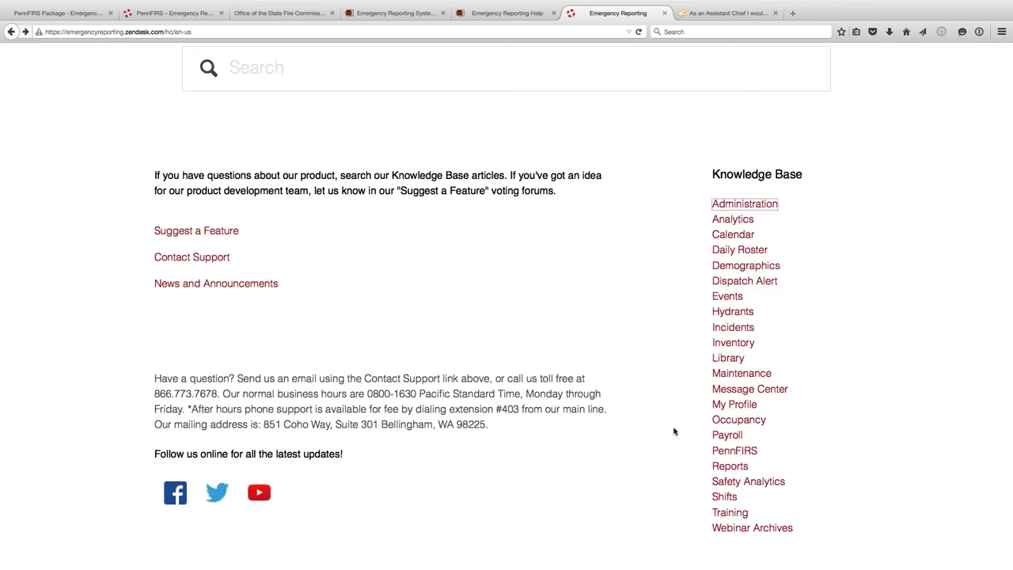
# - Search the Webinar Archives list for 'activeadmin', then return to the Emergency Reporting dashboard
pyautogui.click(726, 528)
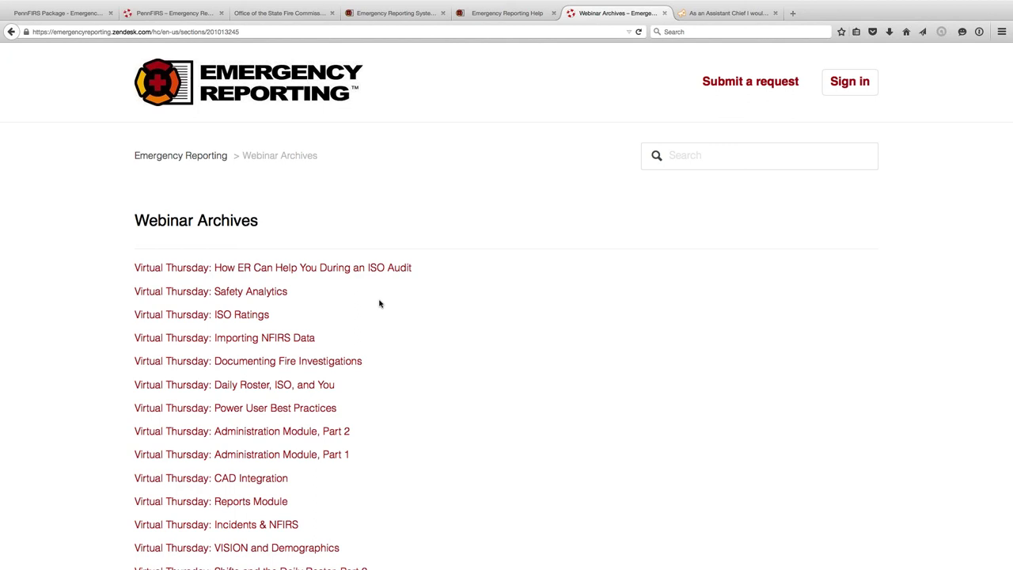
pyautogui.press('super+f')
pyautogui.write('active')
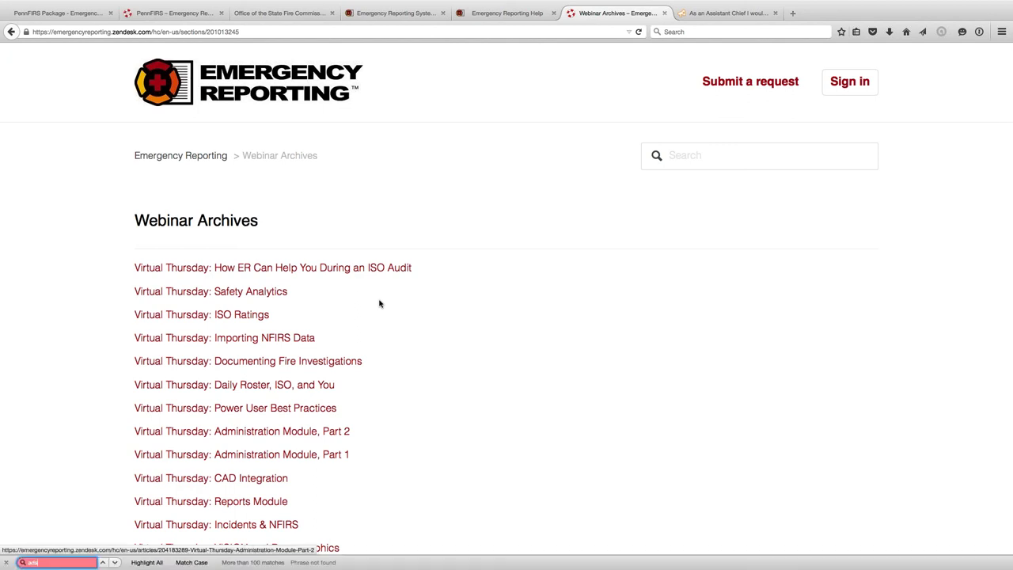
pyautogui.write('admin')
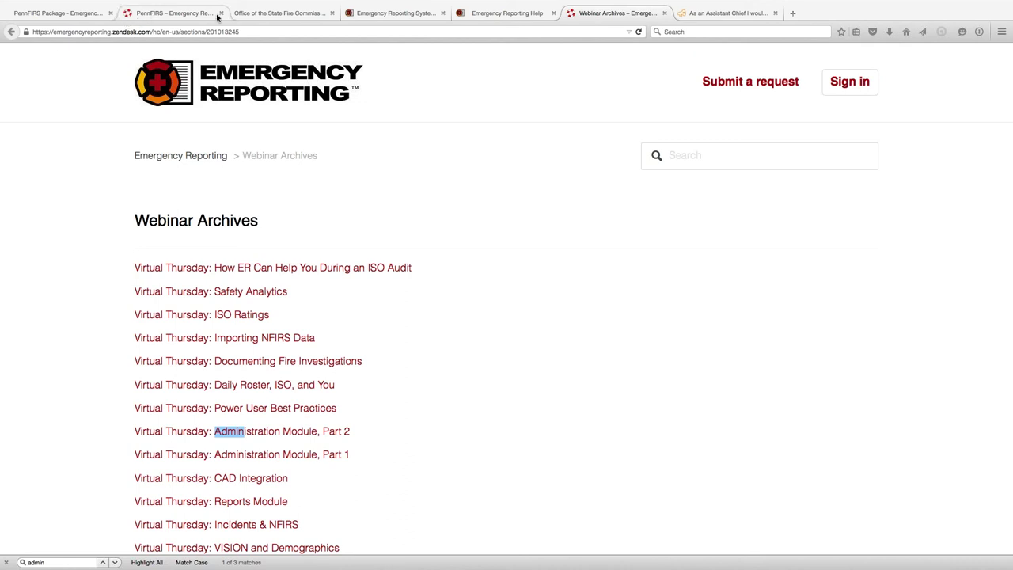
pyautogui.click(384, 15)
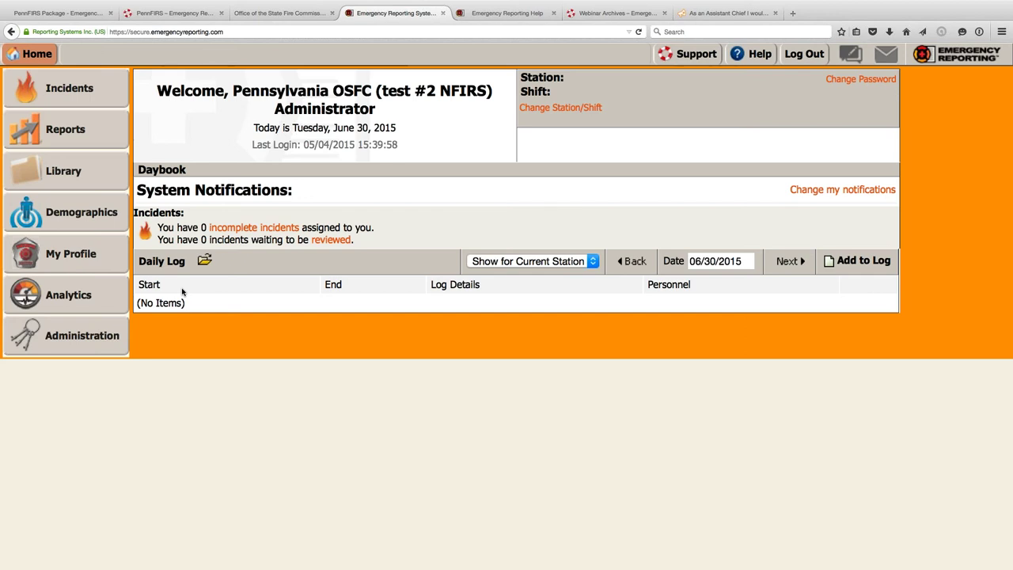
# - Go to the Administration settings page from the left sidebar and review its panels
pyautogui.click(61, 339)
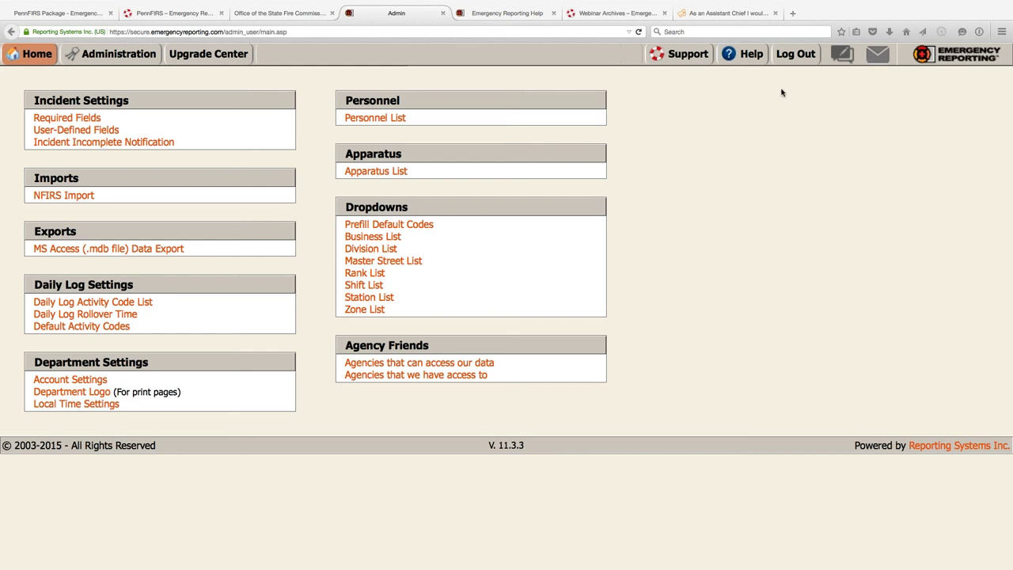
# - Return to the Emergency Reporting Home dashboard
pyautogui.click(37, 60)
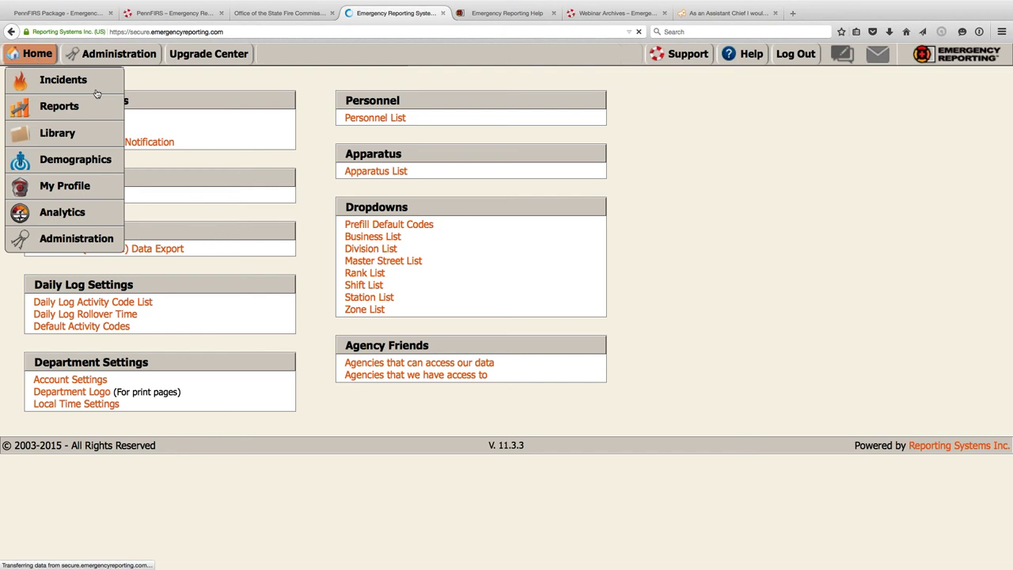